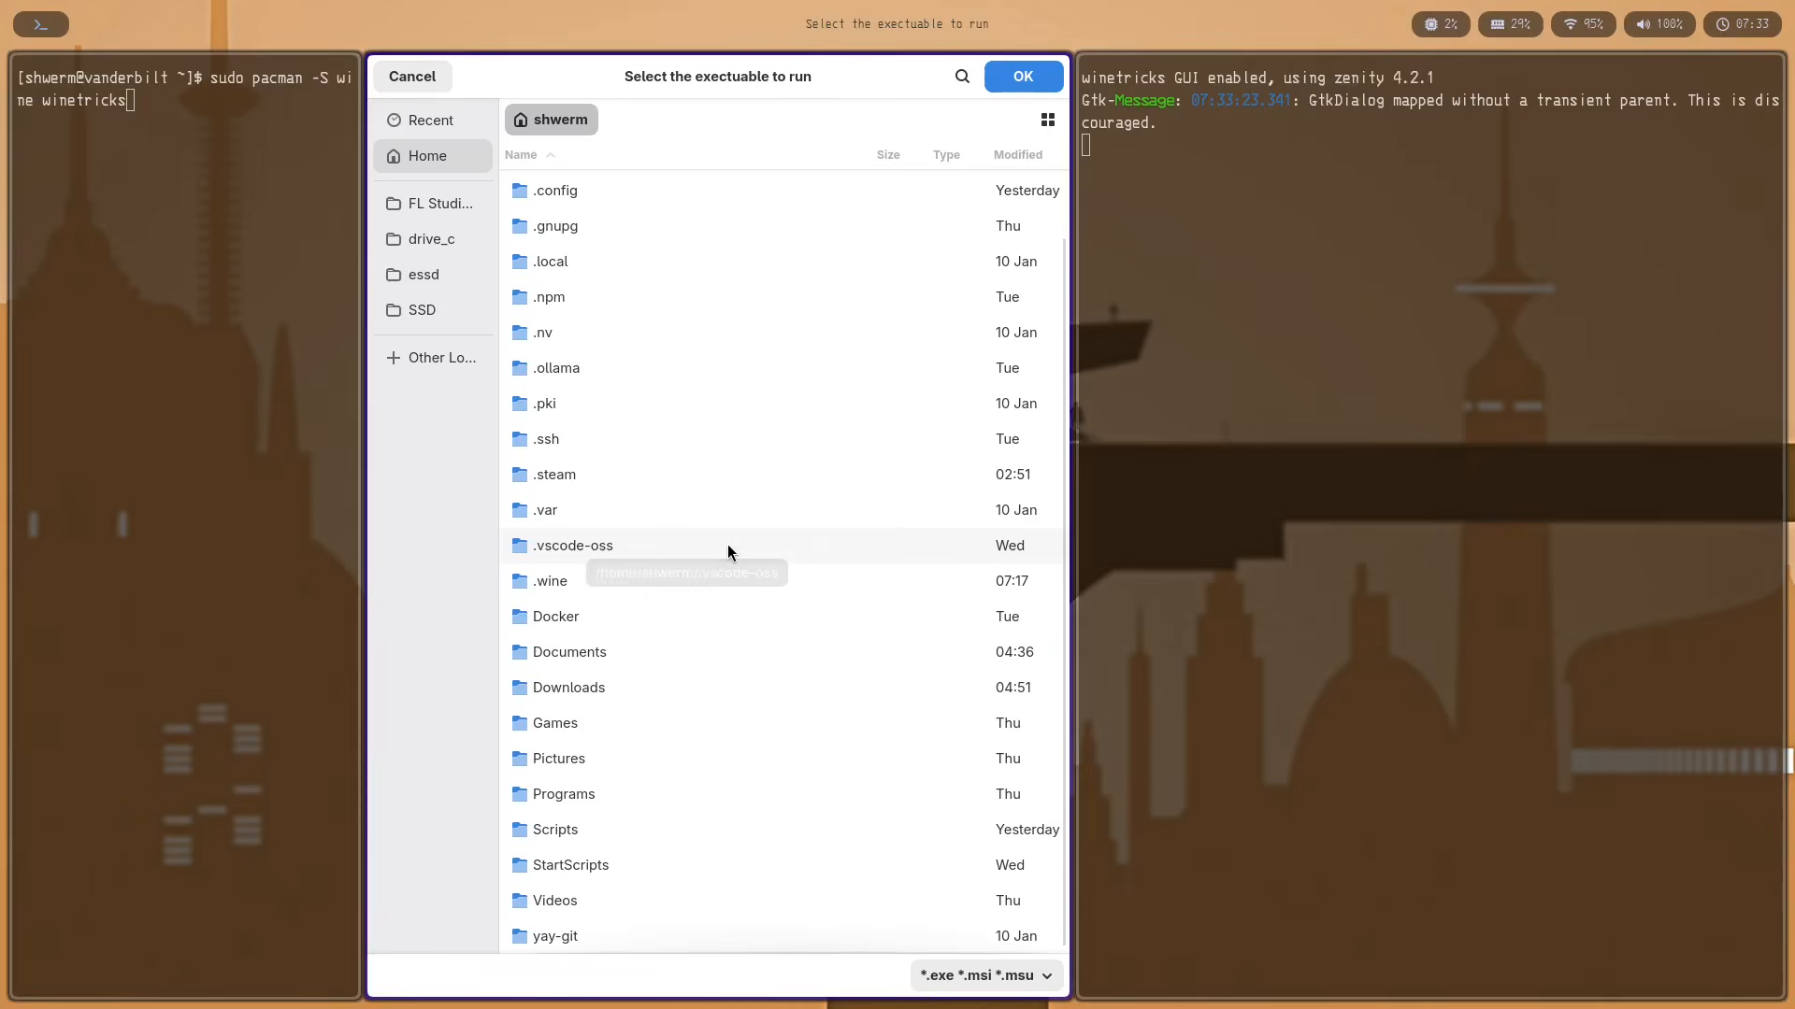
- Open the Downloads folder in the home directory to look for the executable to run
{"action": "scroll", "coordinate": [652, 670], "scroll_direction": "up", "scroll_amount": 1}
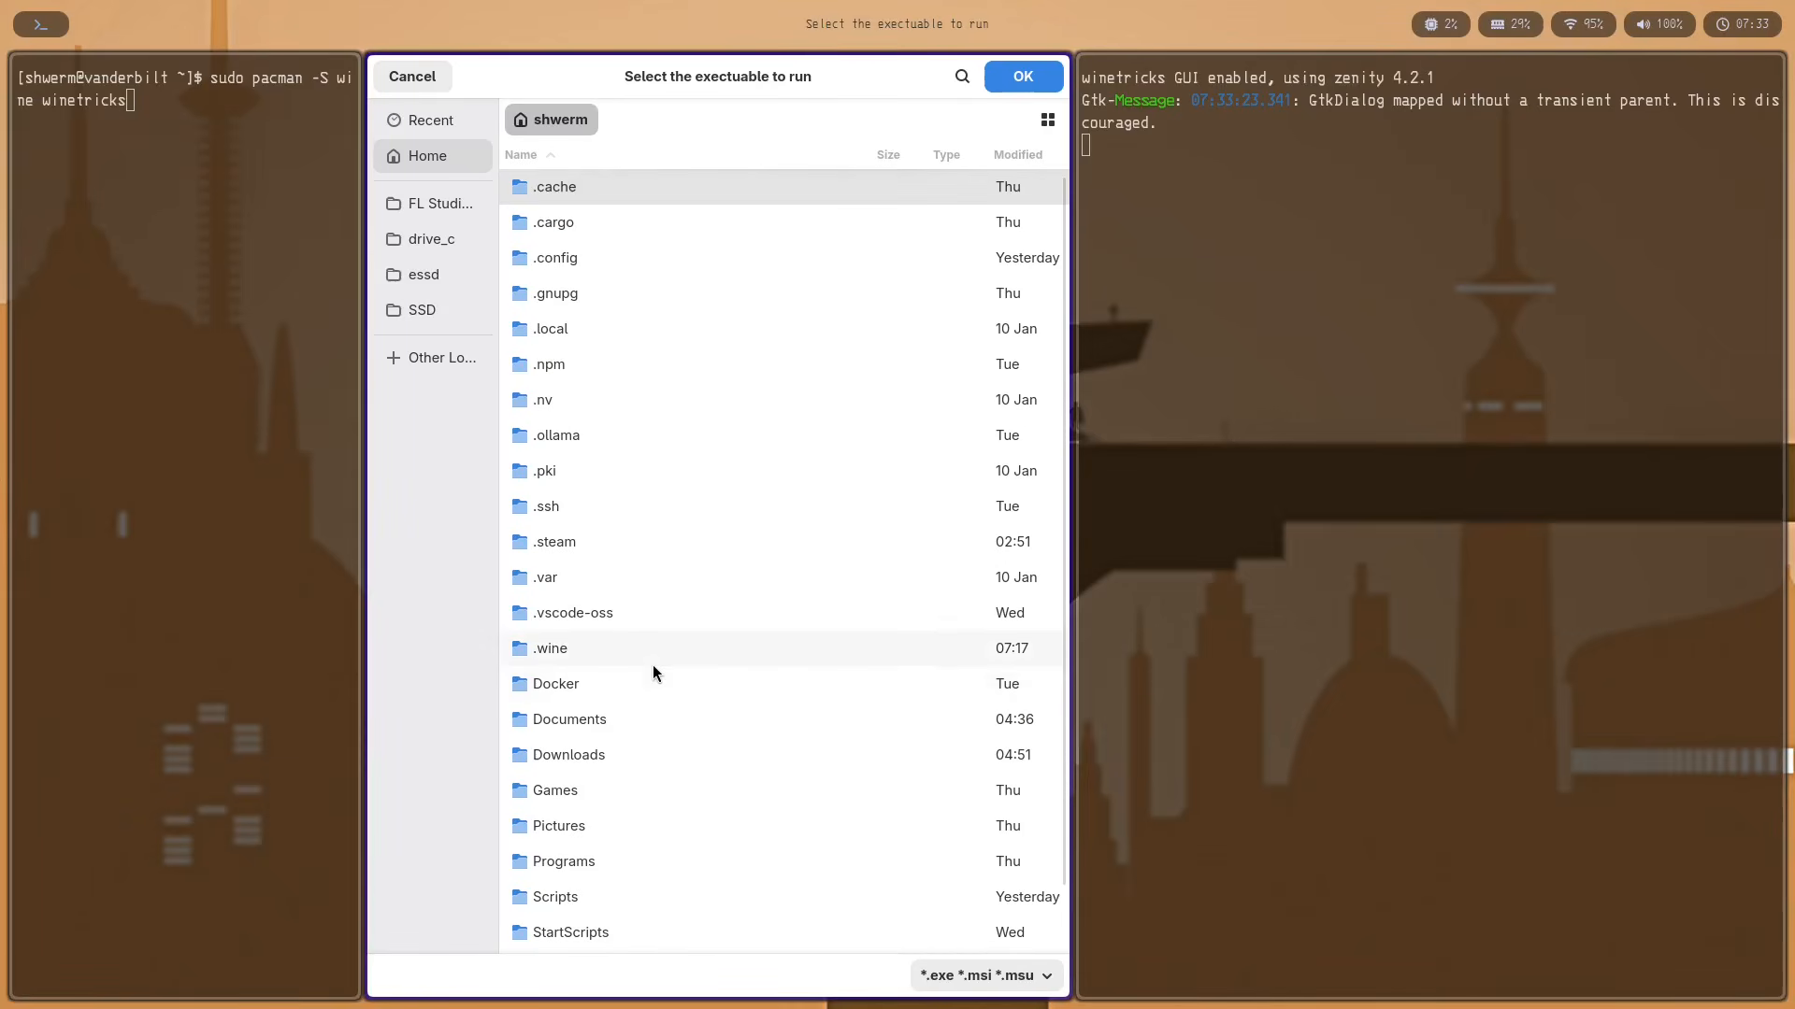
{"action": "scroll", "coordinate": [653, 667], "scroll_direction": "down", "scroll_amount": 1}
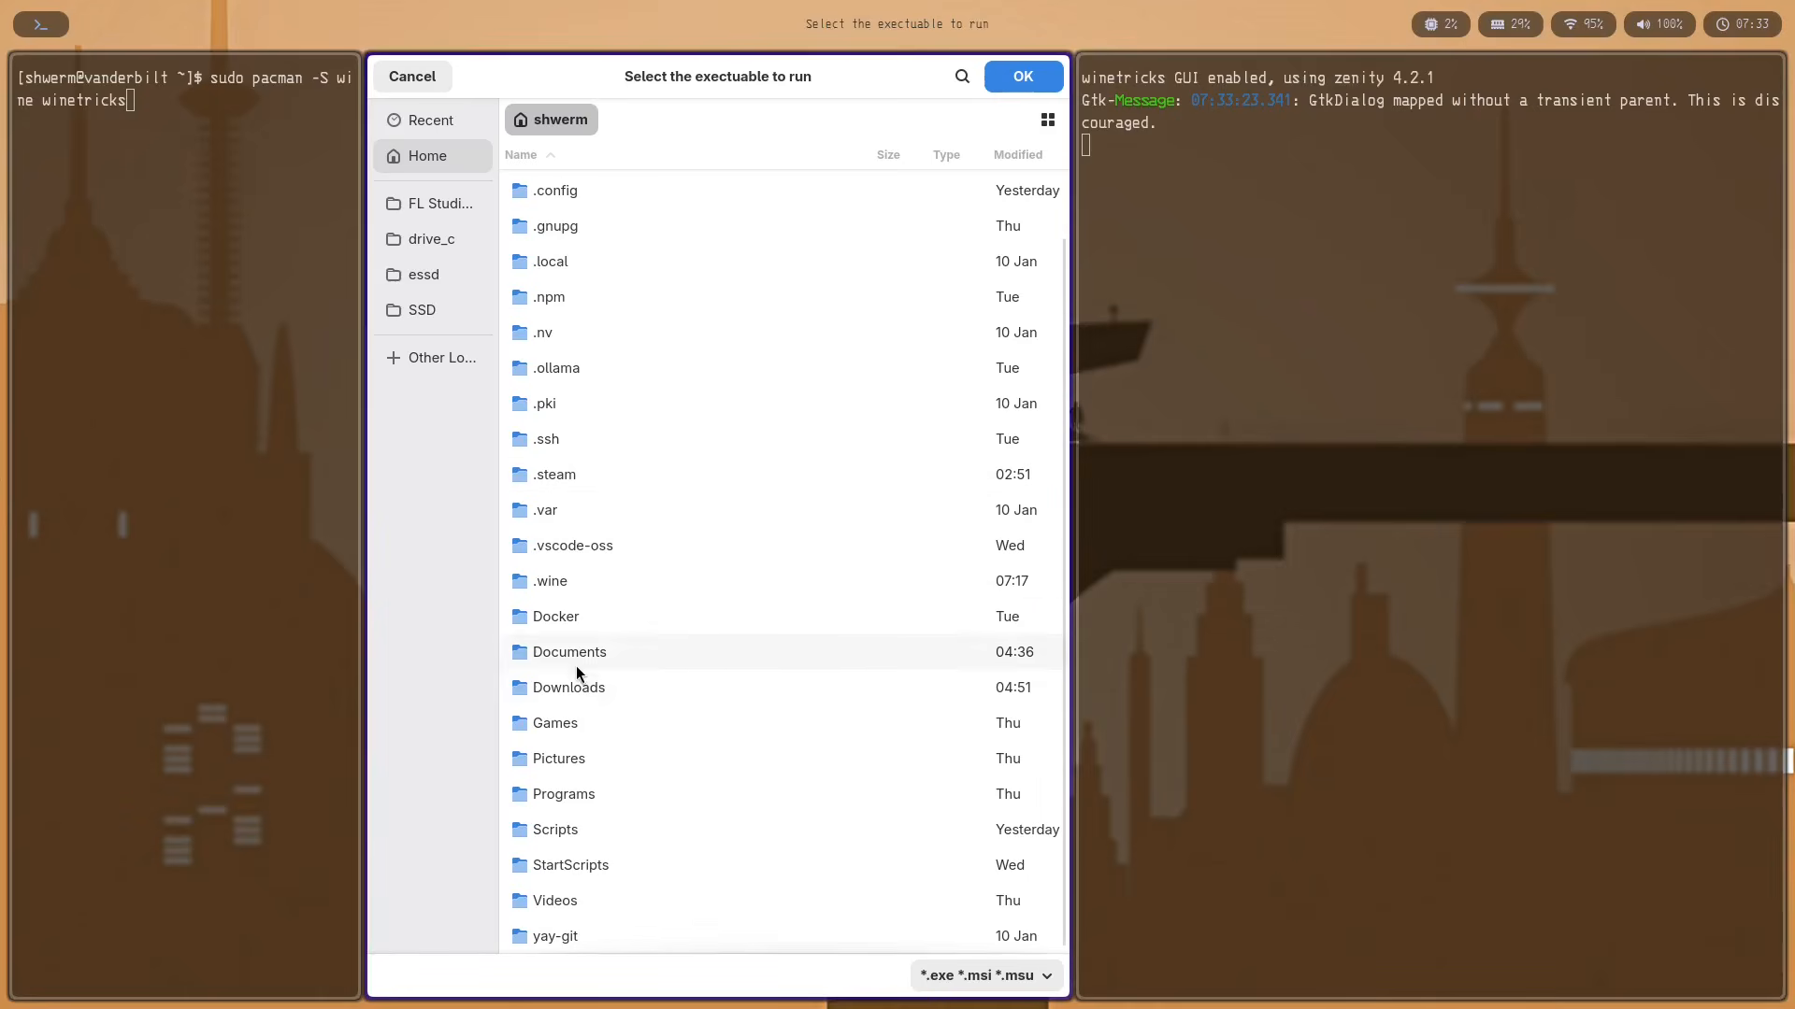
{"action": "double_click", "coordinate": [558, 688]}
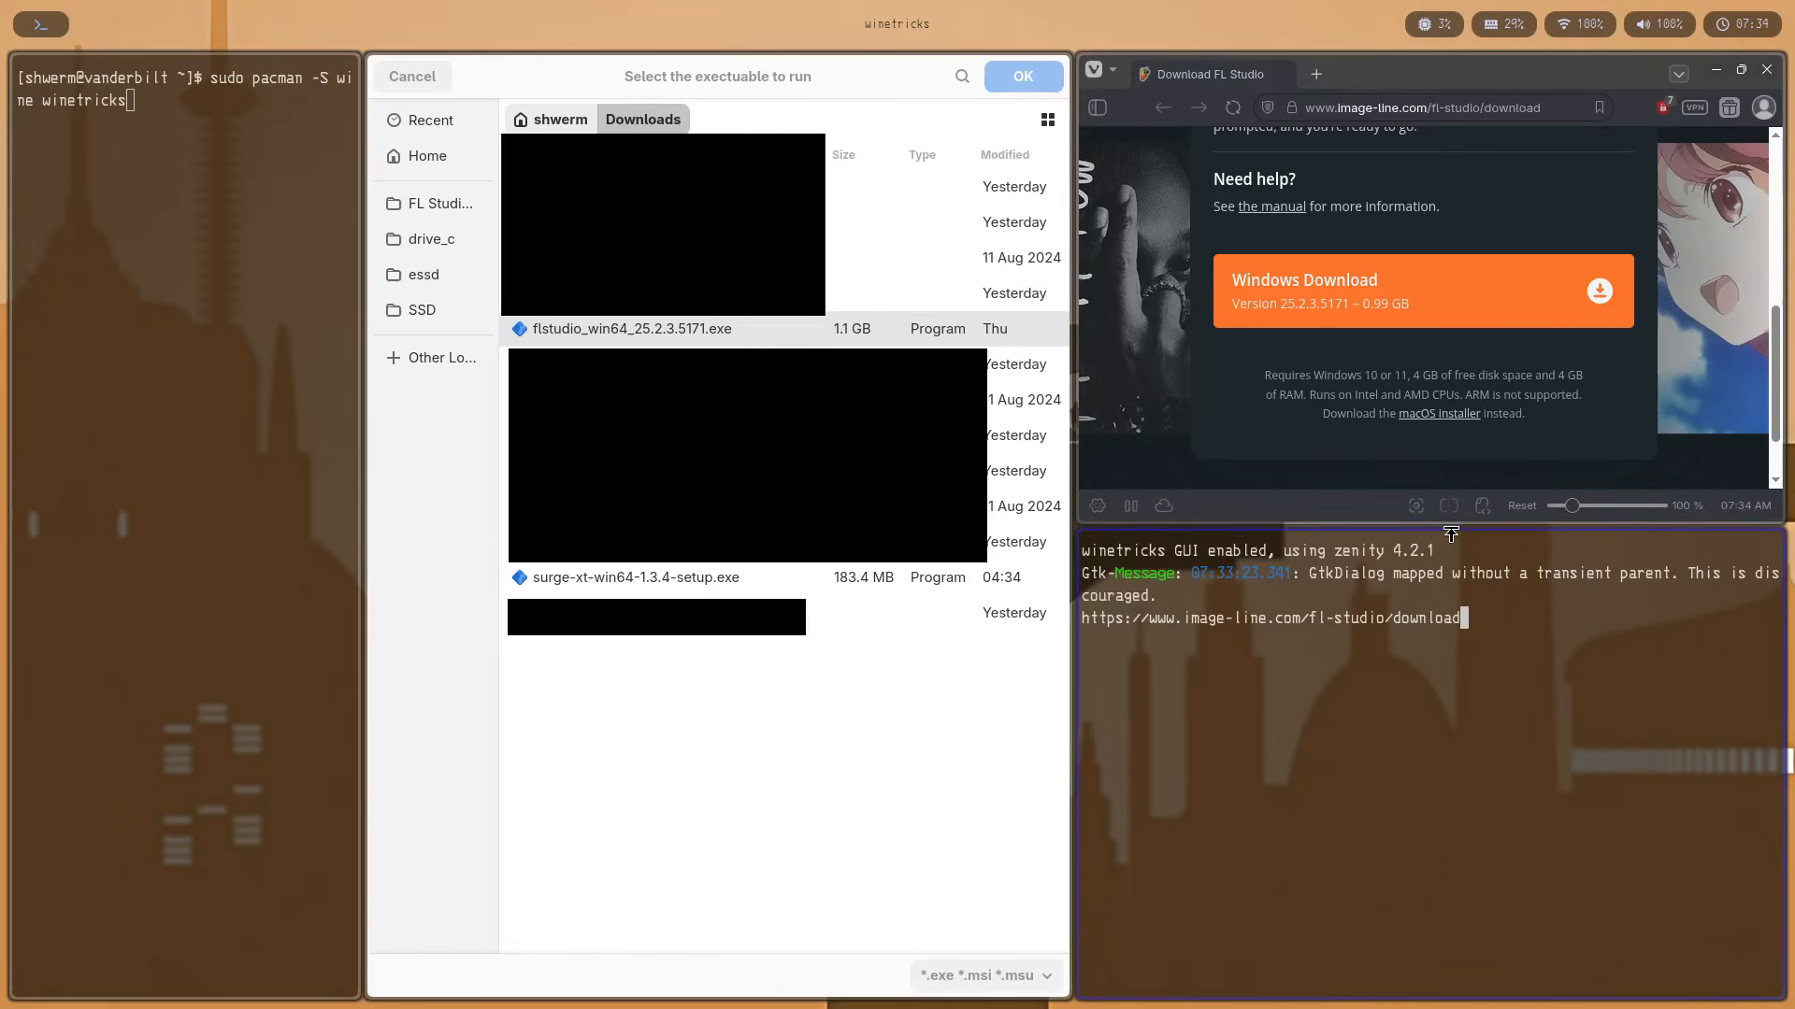
- Enlarge the browser window and download the Windows version of FL Studio from the Image-Line download page
{"action": "left_click_drag", "start_coordinate": [1450, 534], "coordinate": [1458, 858]}
{"action": "scroll", "coordinate": [1499, 175], "scroll_direction": "up", "scroll_amount": 3}
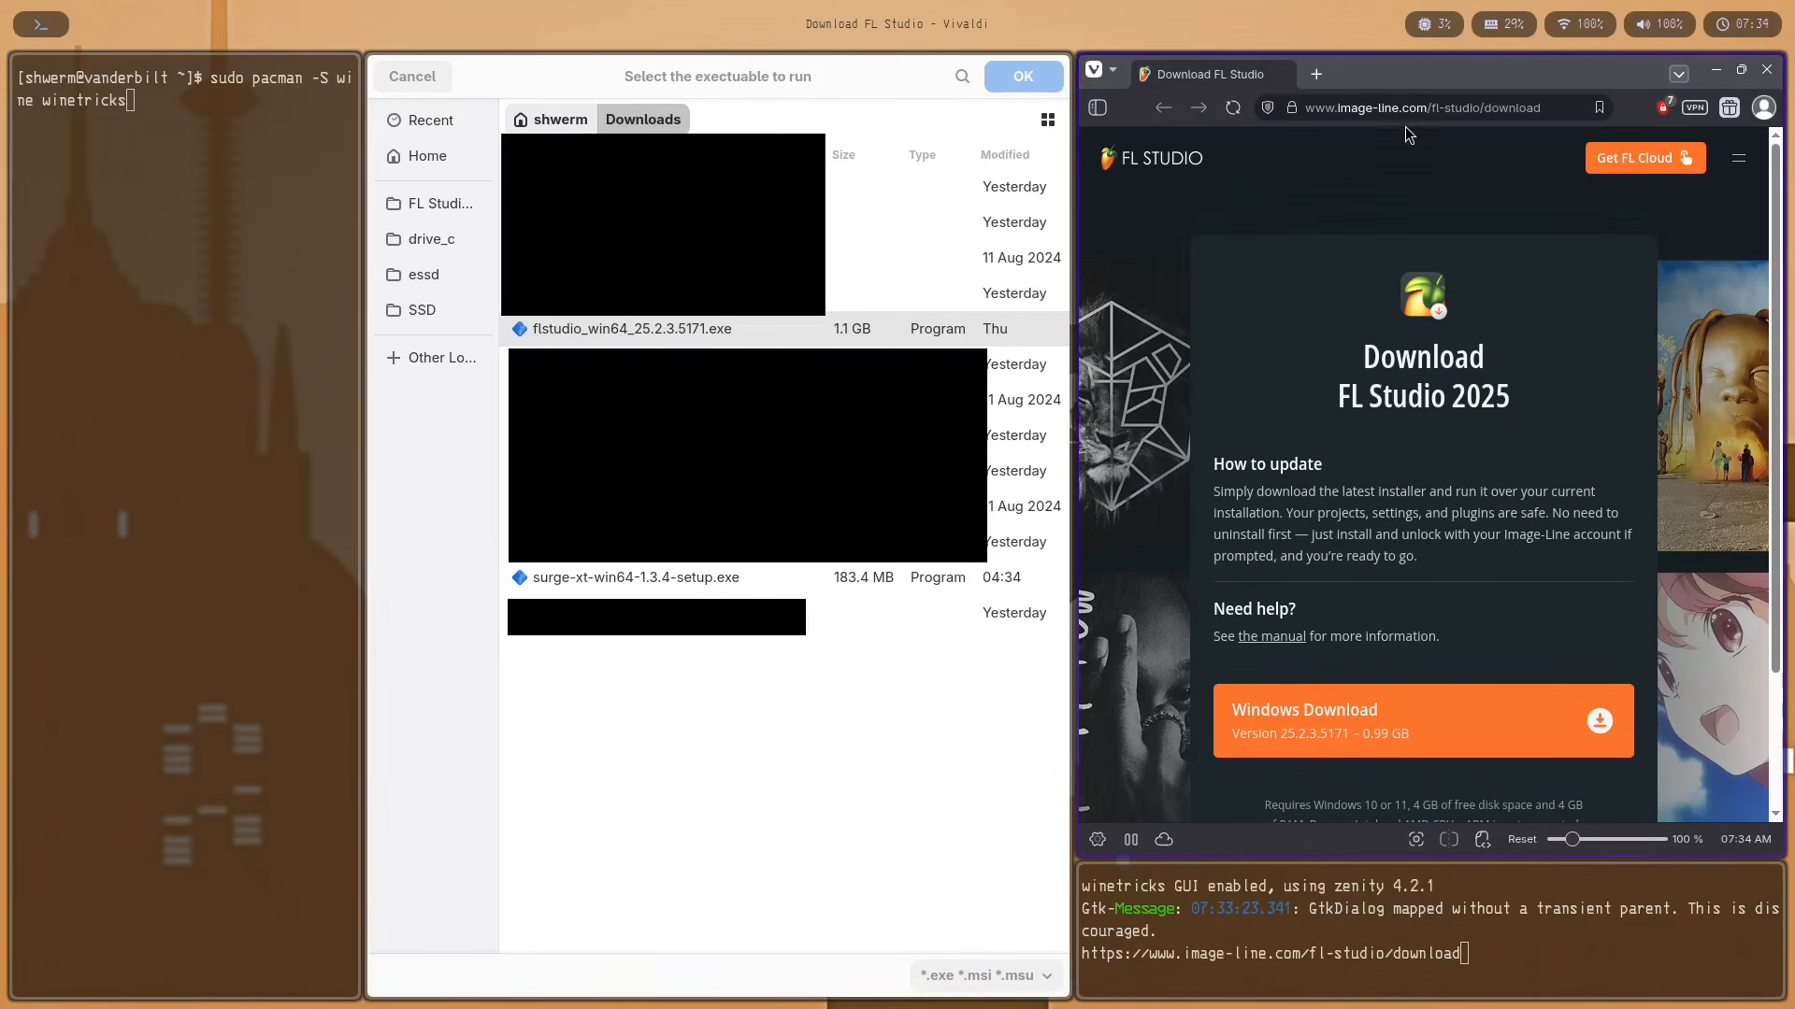
{"action": "scroll", "coordinate": [1446, 233], "scroll_direction": "down", "scroll_amount": 2}
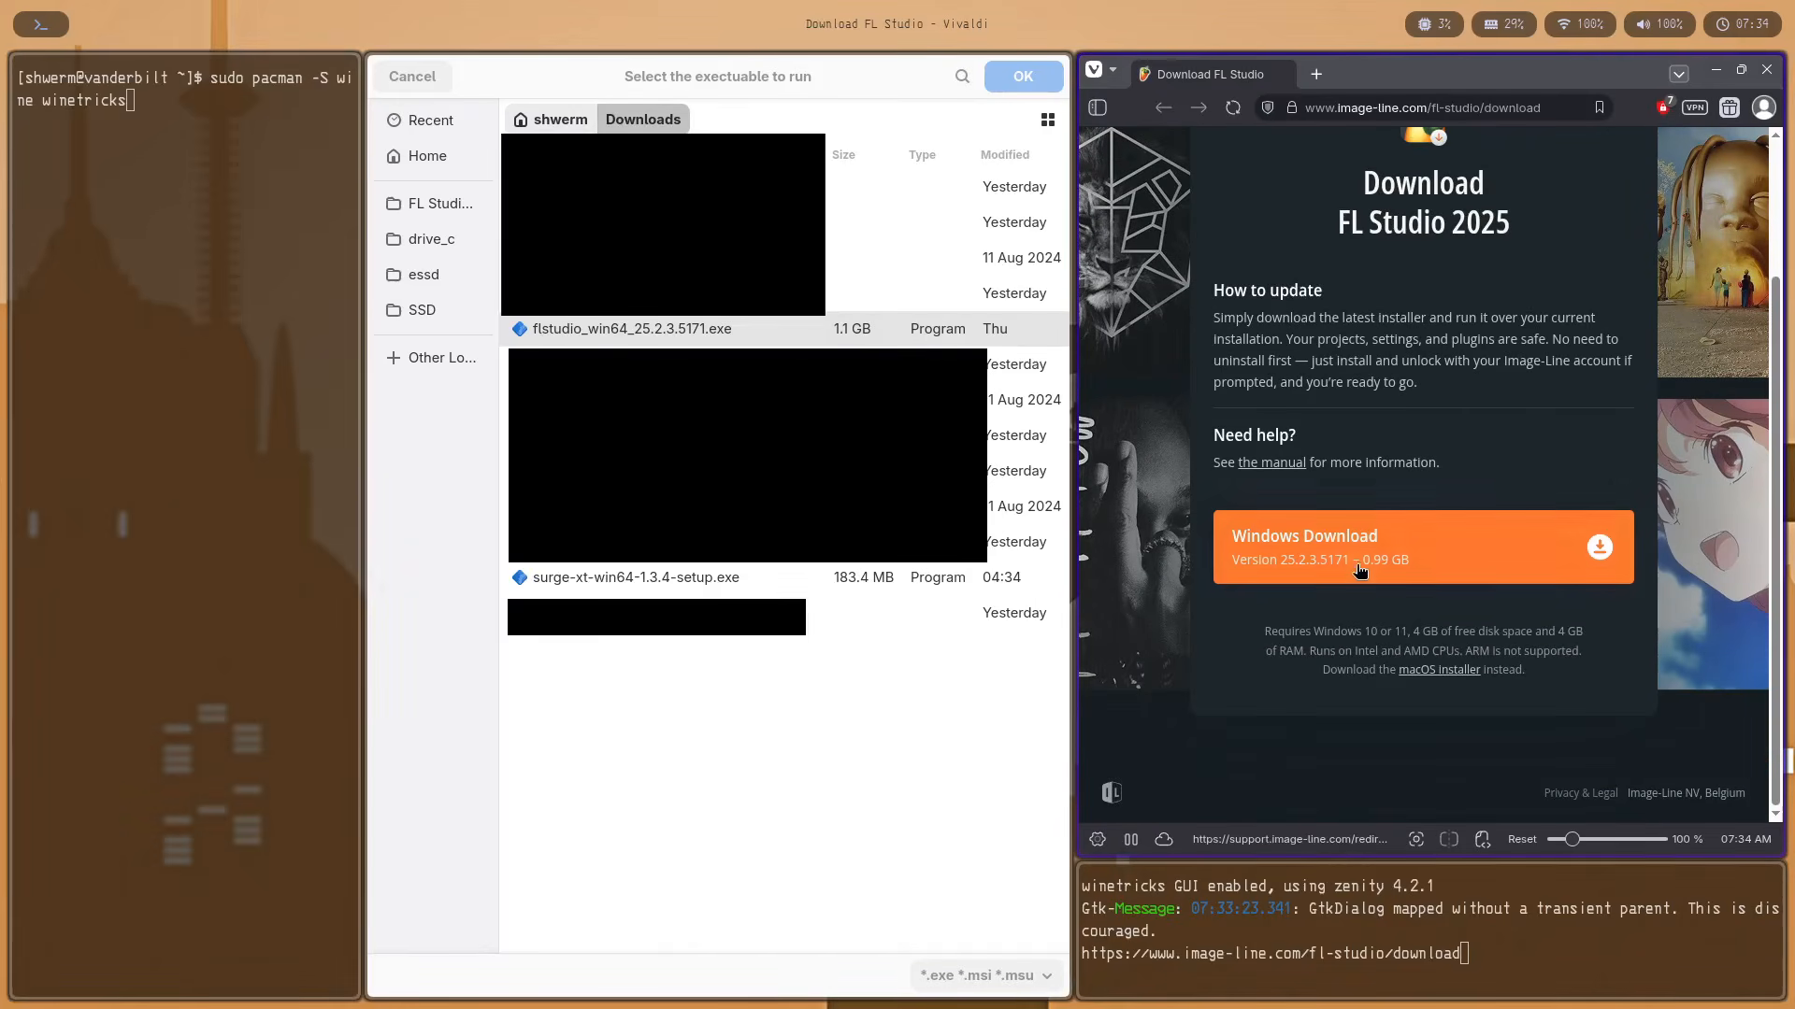
{"action": "left_click", "coordinate": [1396, 587]}
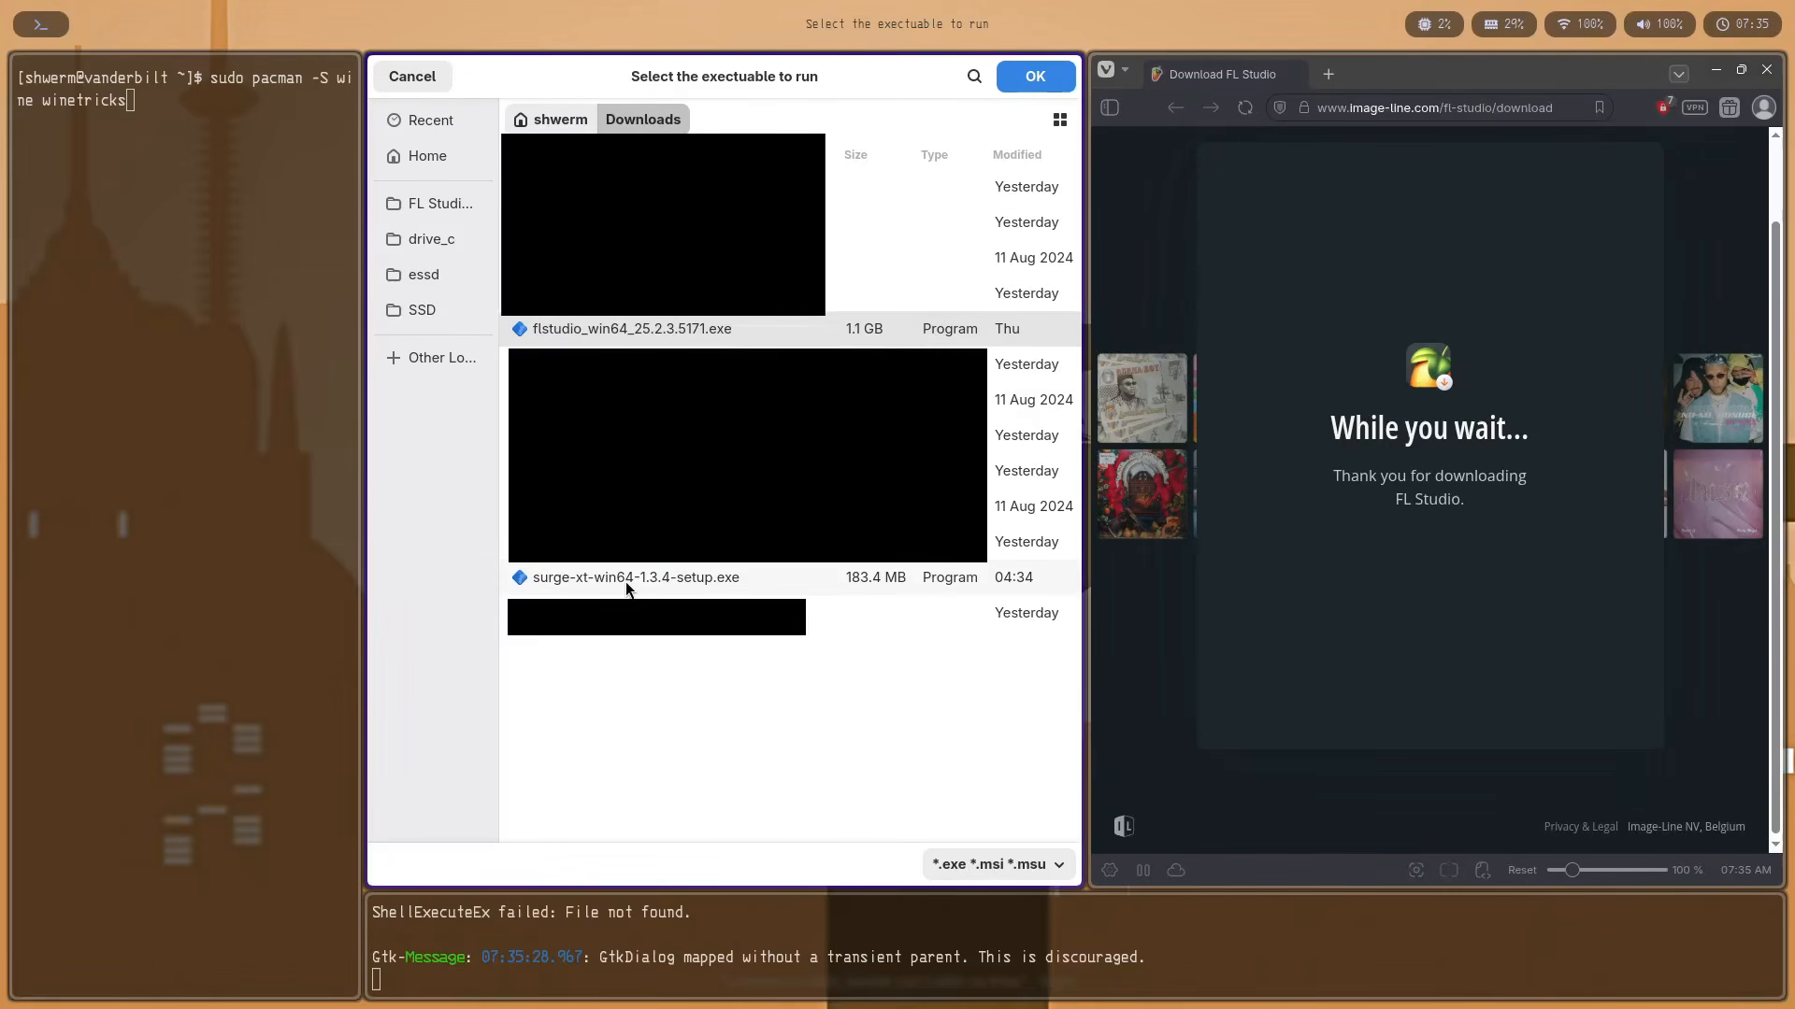
- Search the web for "surge xt" in a new browser tab and open its Linux download releases page
{"action": "left_click", "coordinate": [516, 580]}
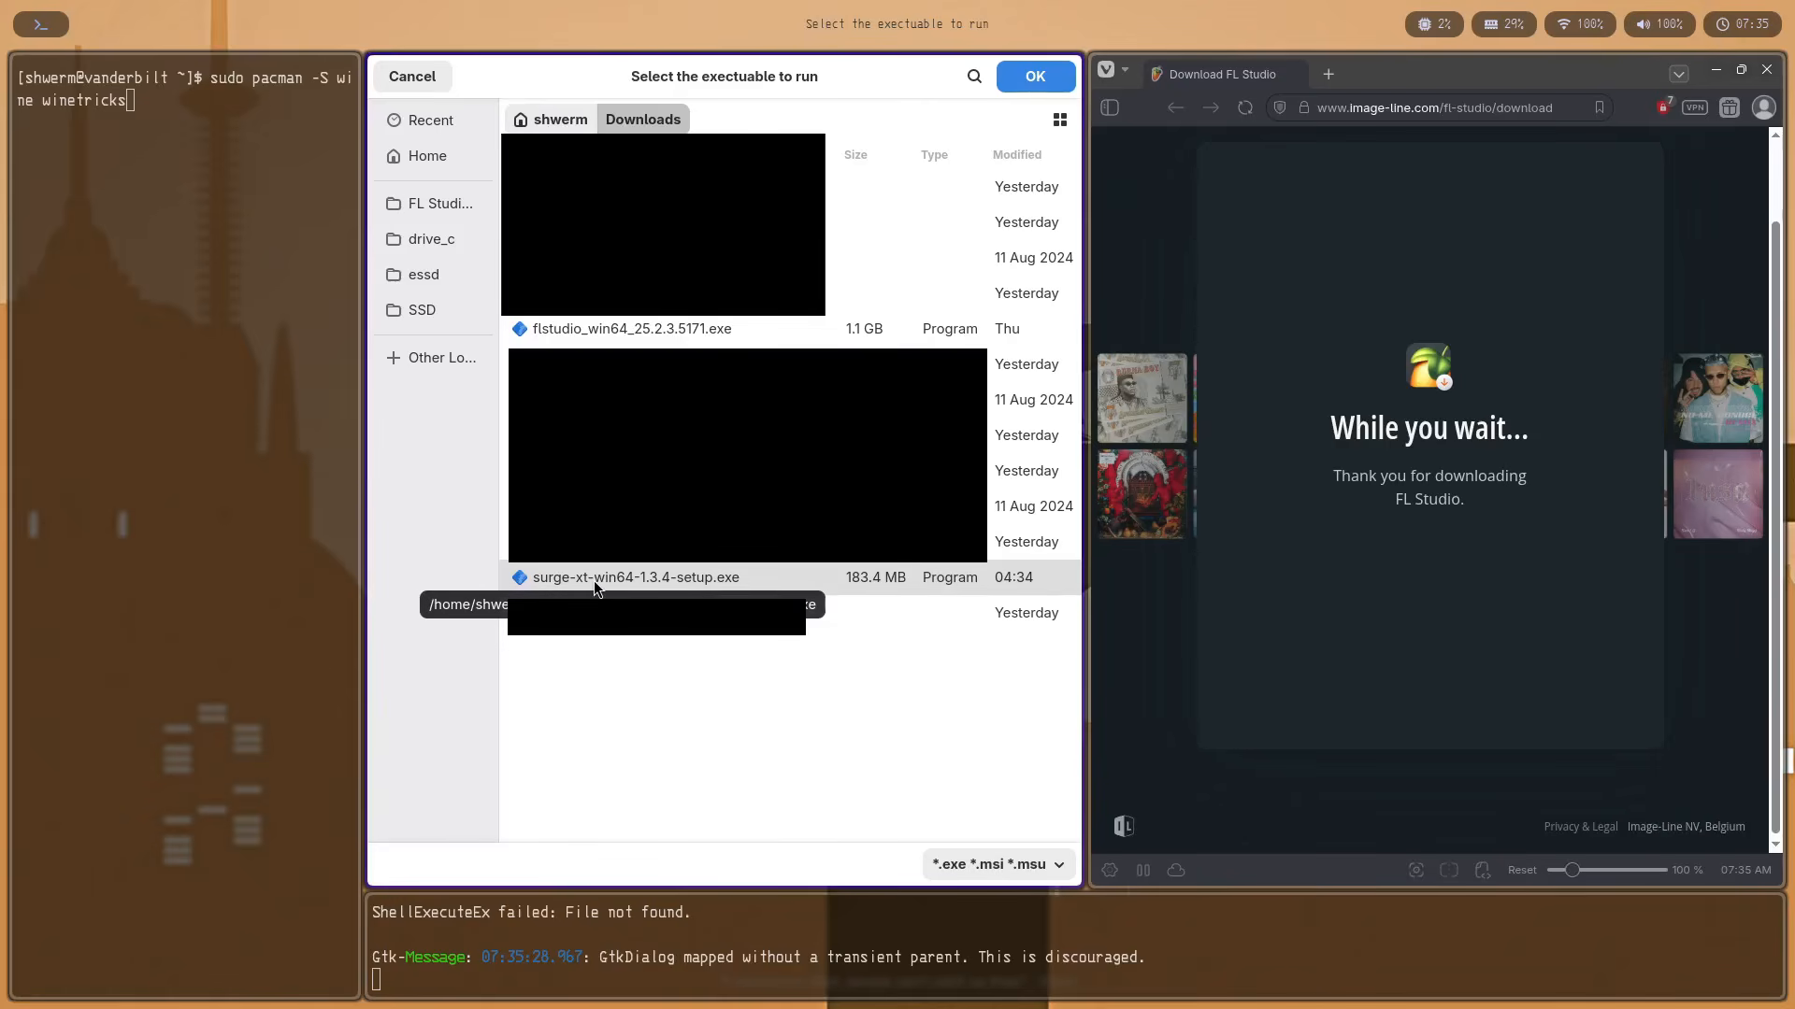
{"action": "left_click", "coordinate": [1328, 75]}
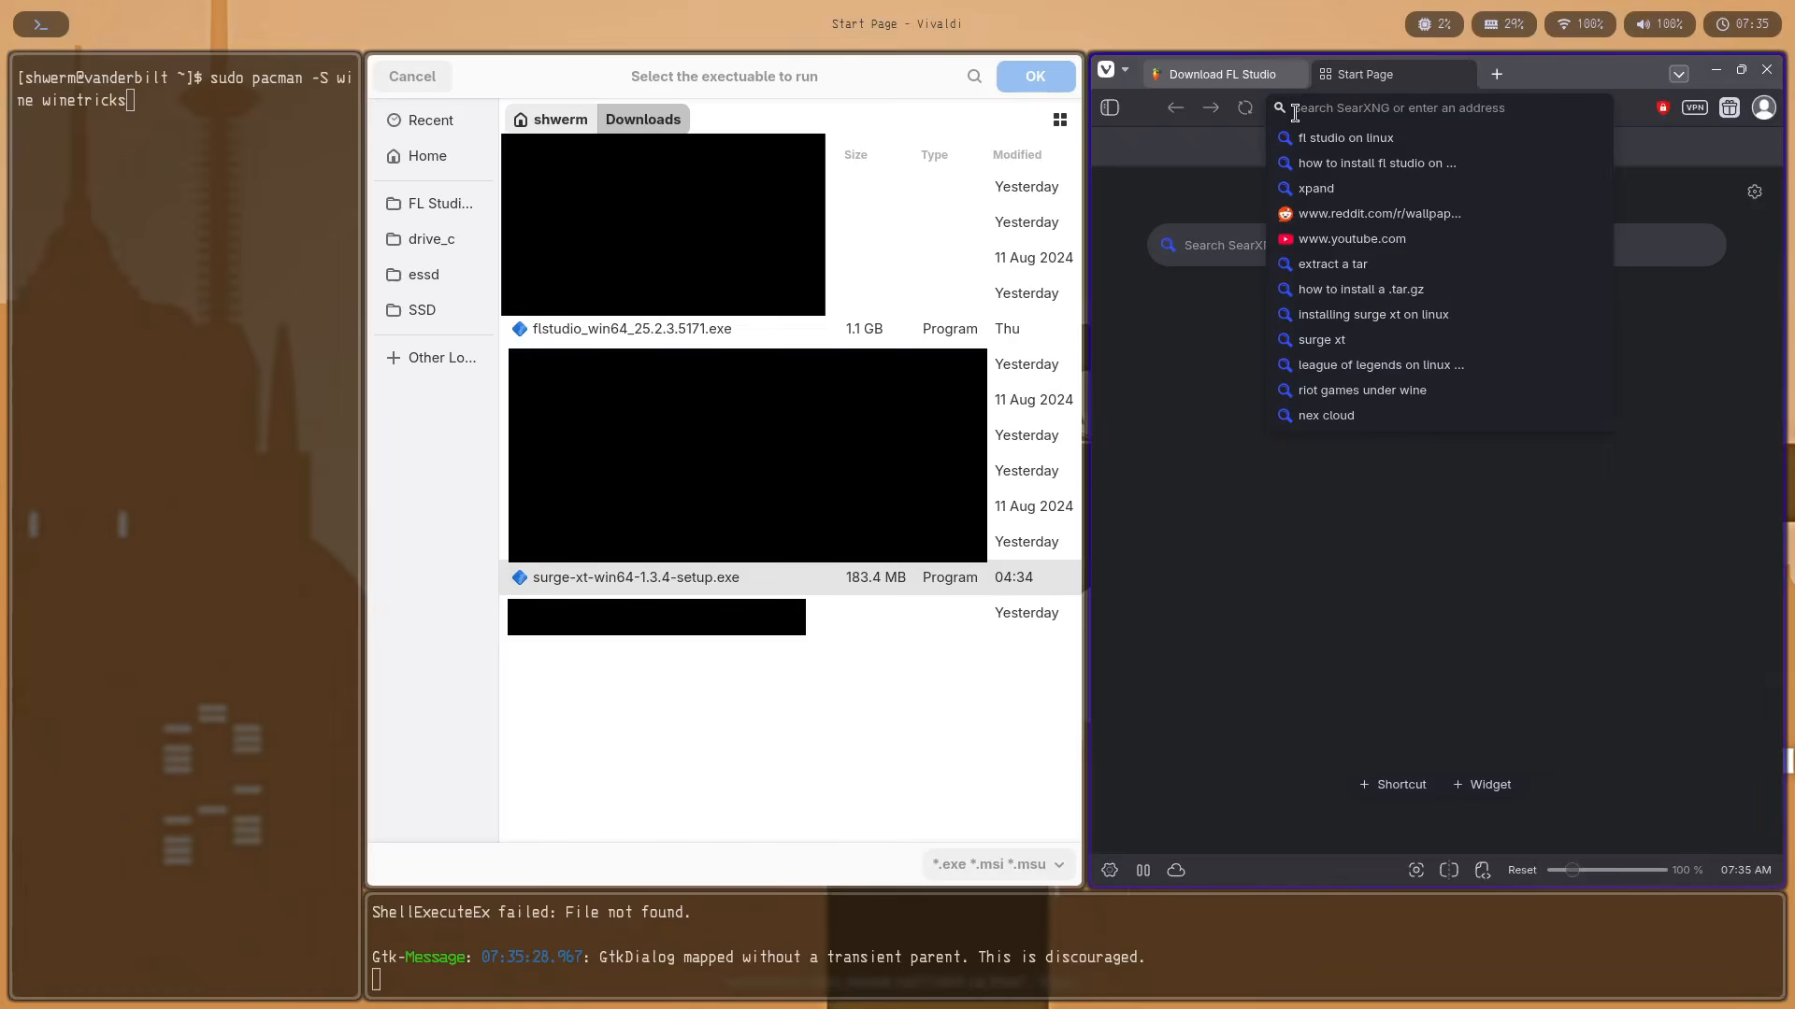
{"action": "type", "text": "surge xt"}
{"action": "key", "text": "Return"}
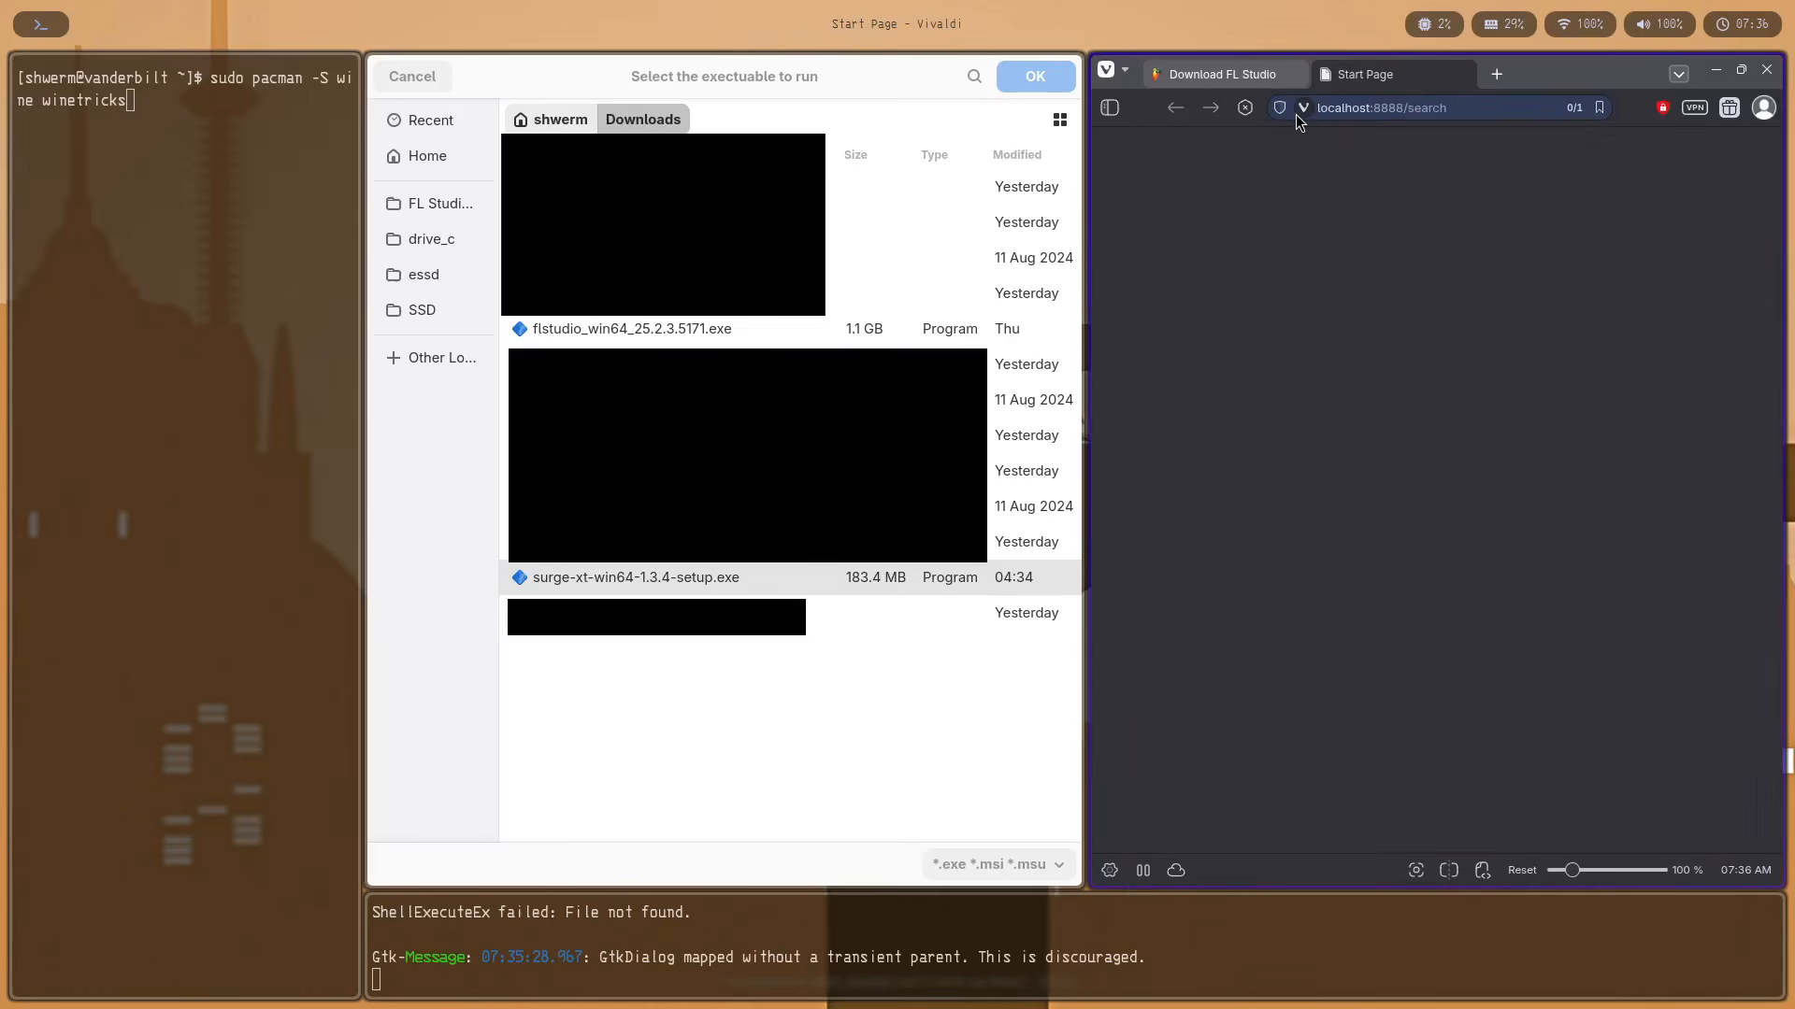
{"action": "left_click", "coordinate": [1179, 454]}
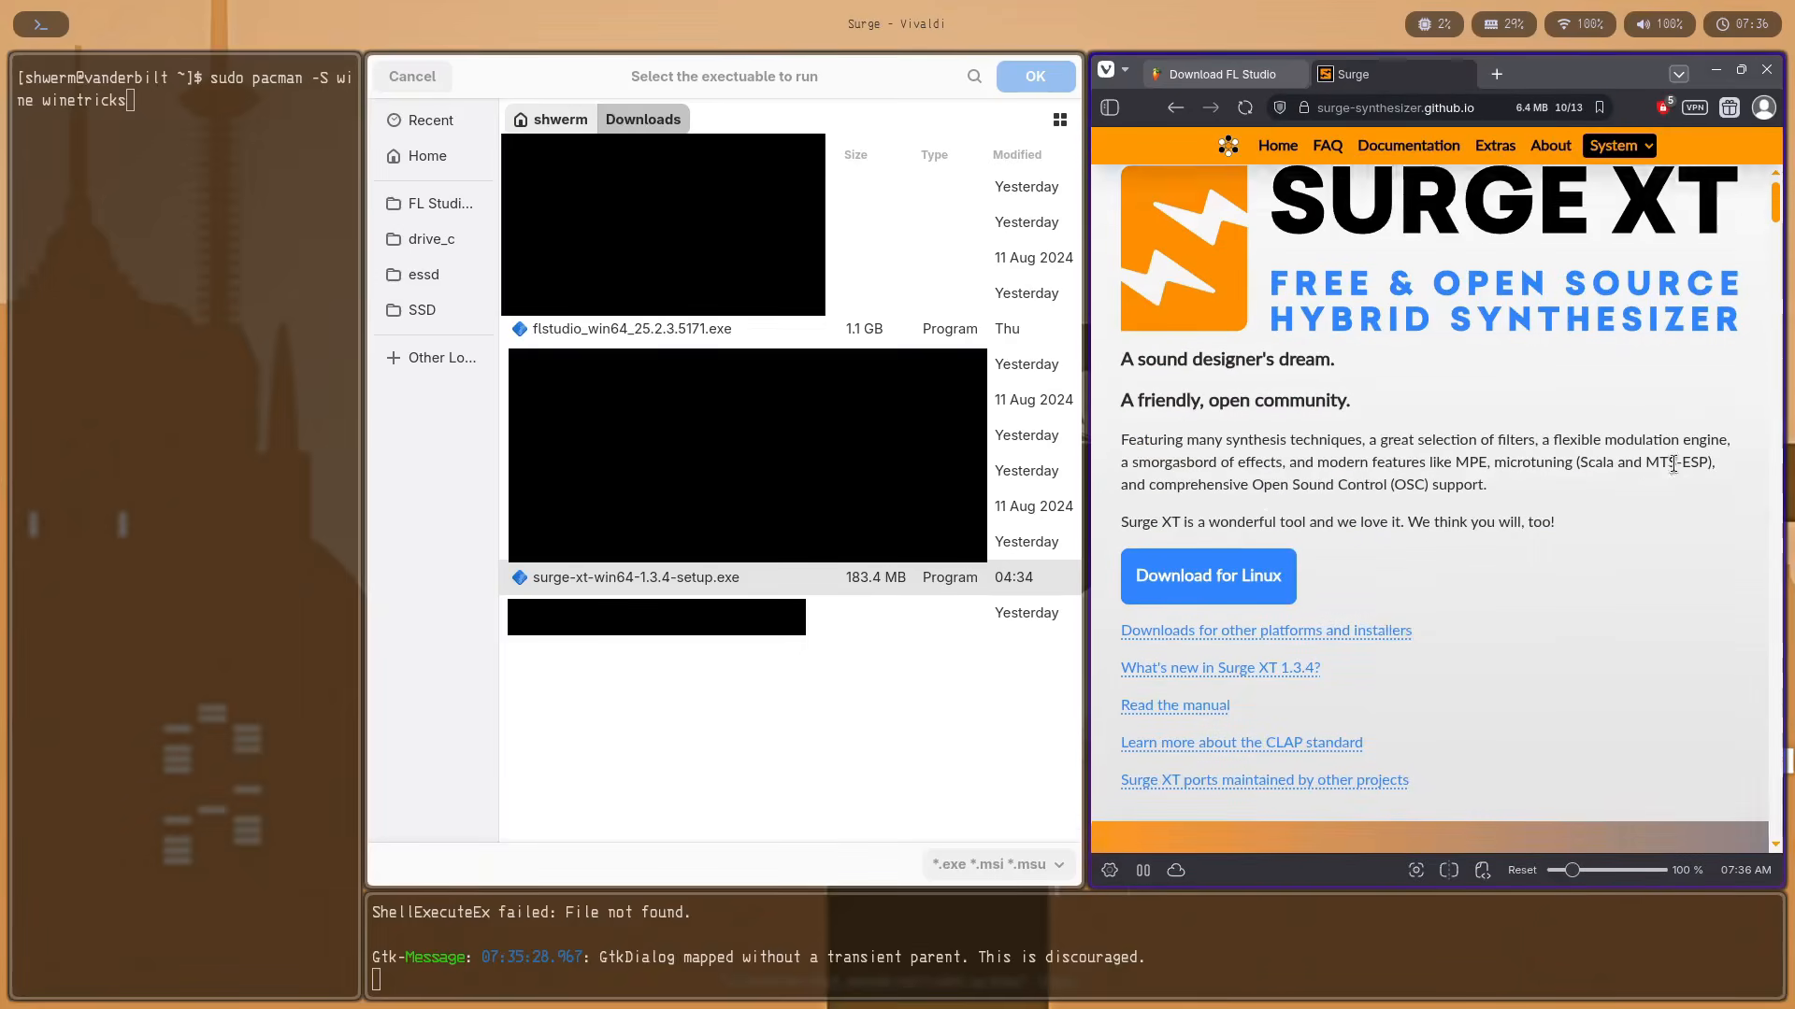
{"action": "scroll", "coordinate": [1673, 464], "scroll_direction": "down", "scroll_amount": 2}
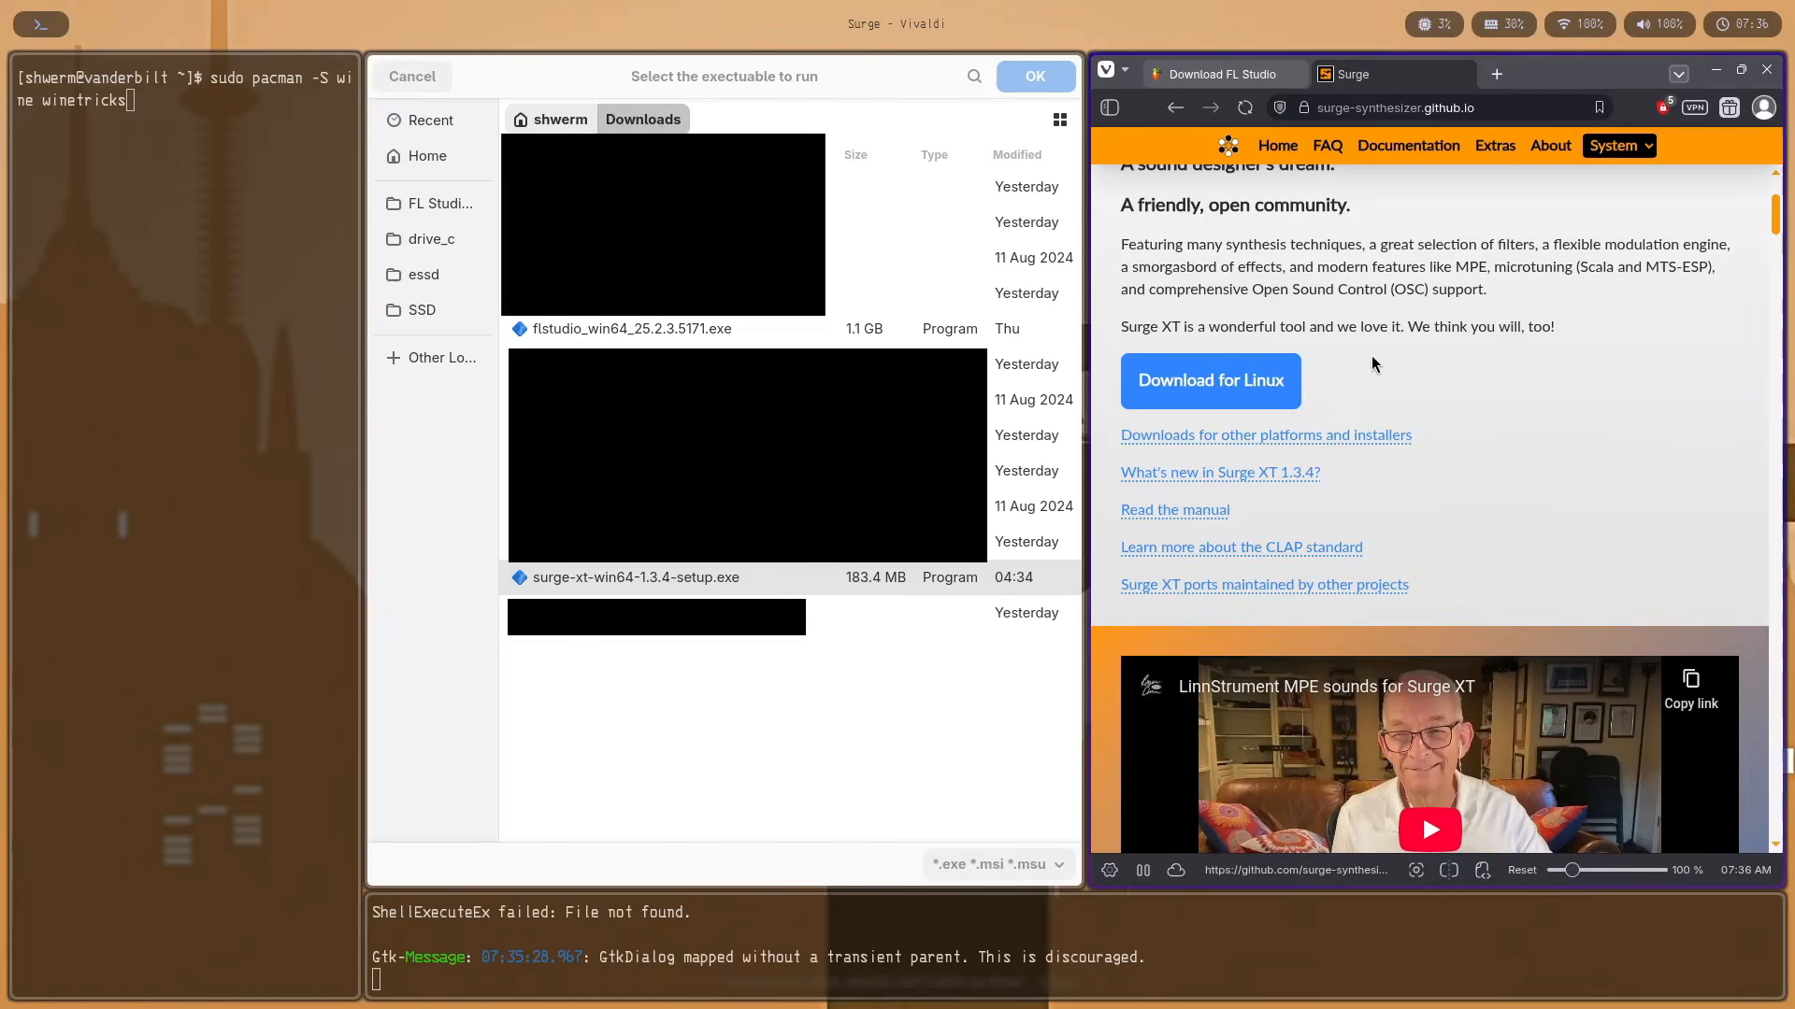
{"action": "left_click", "coordinate": [1249, 384]}
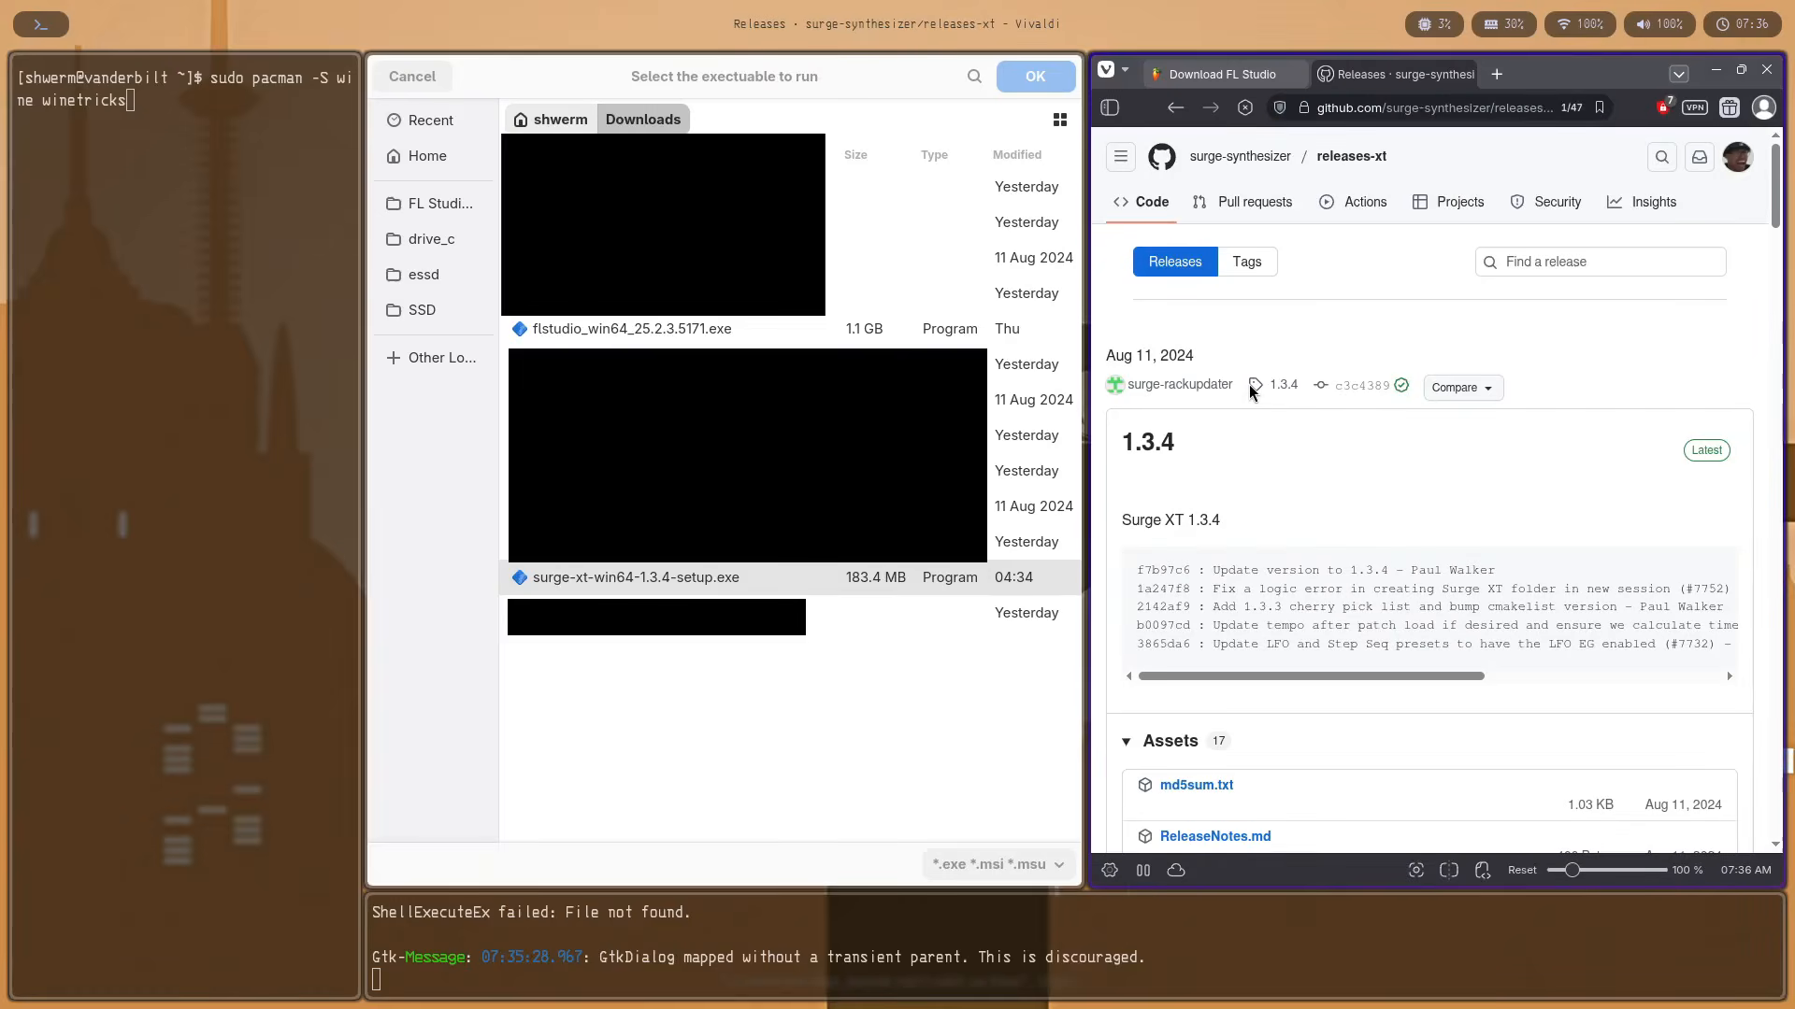
- Examine the list of downloadable assets for the Surge XT 1.3.4 release
{"action": "scroll", "coordinate": [1370, 412], "scroll_direction": "down", "scroll_amount": 3}
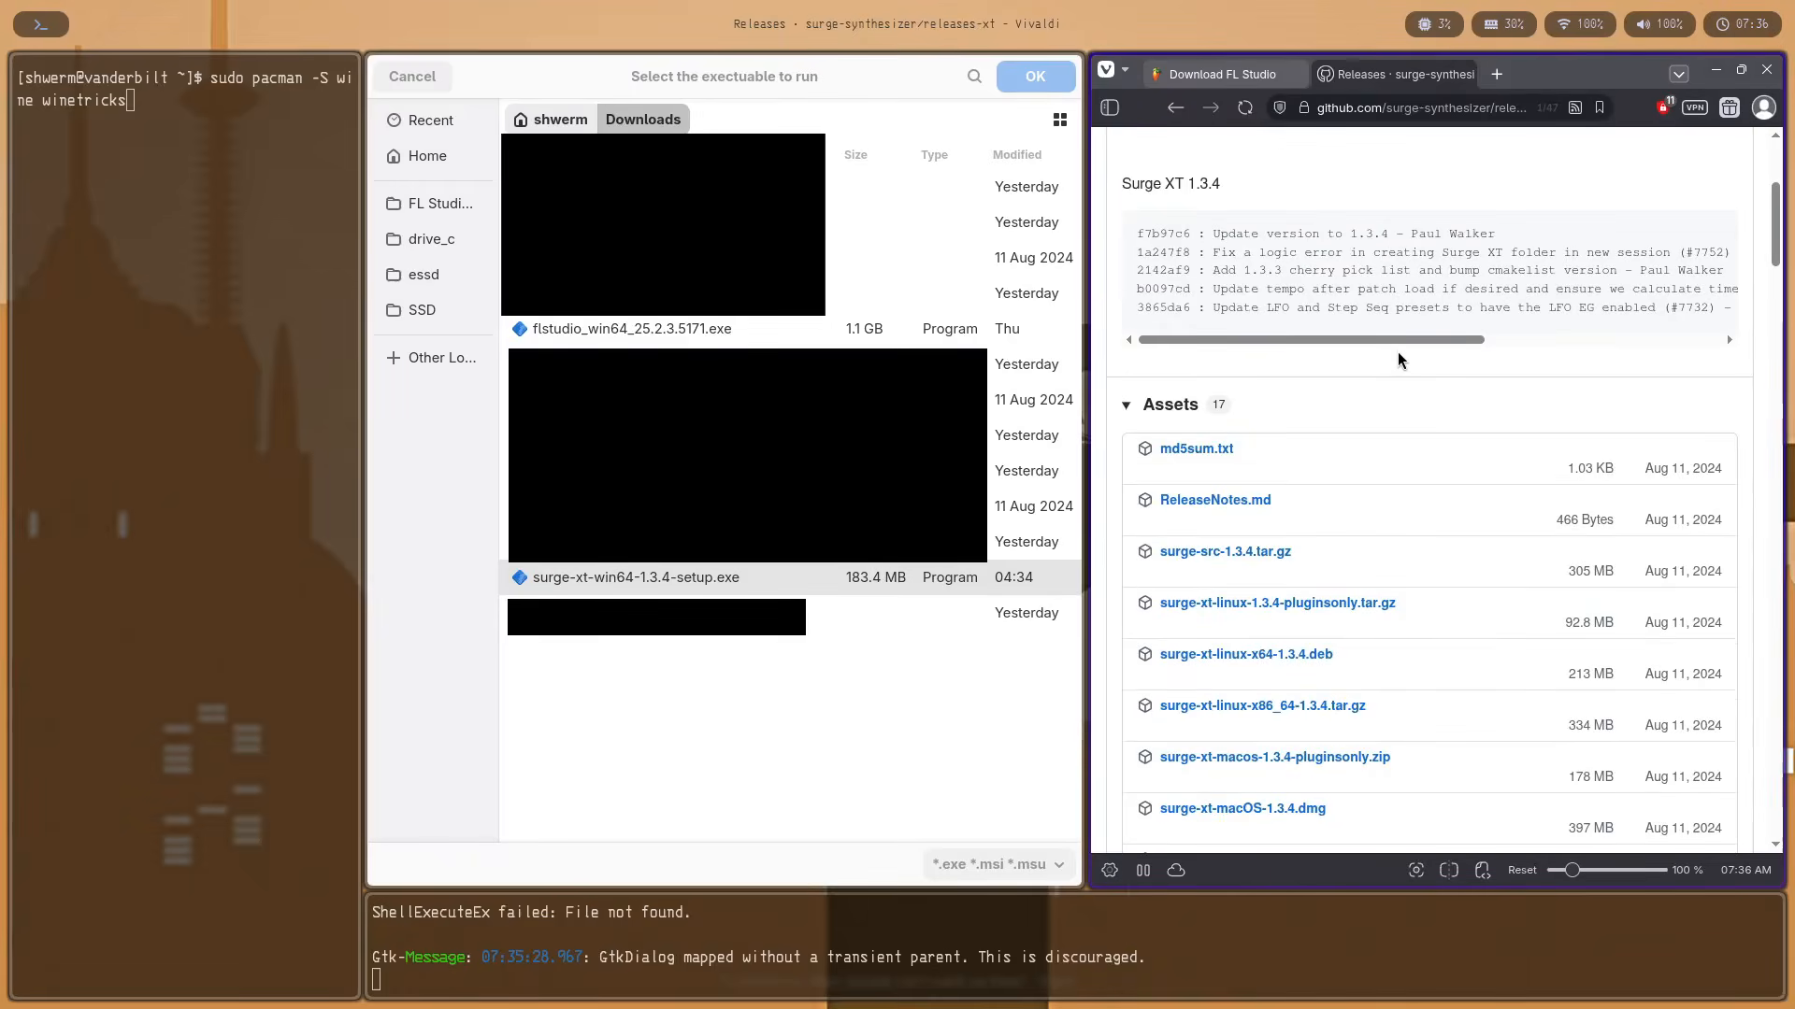
{"action": "scroll", "coordinate": [1397, 366], "scroll_direction": "down", "scroll_amount": 2}
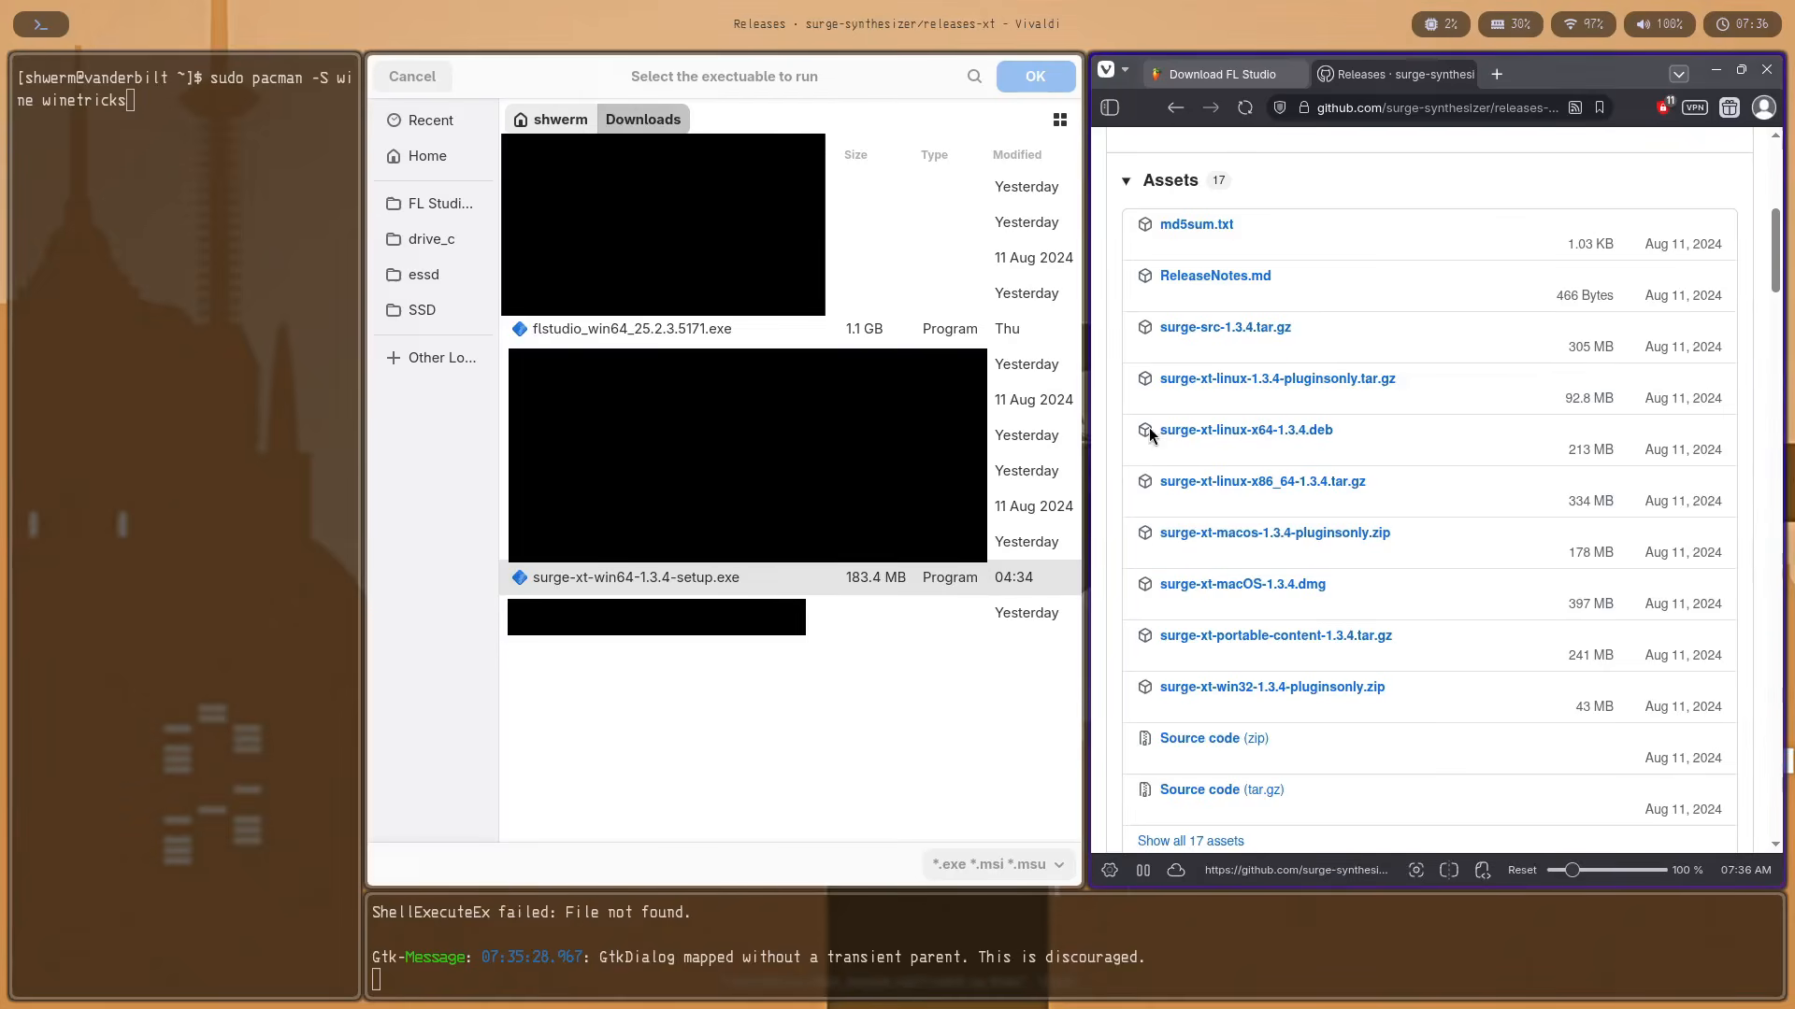
{"action": "scroll", "coordinate": [1385, 614], "scroll_direction": "down", "scroll_amount": 1}
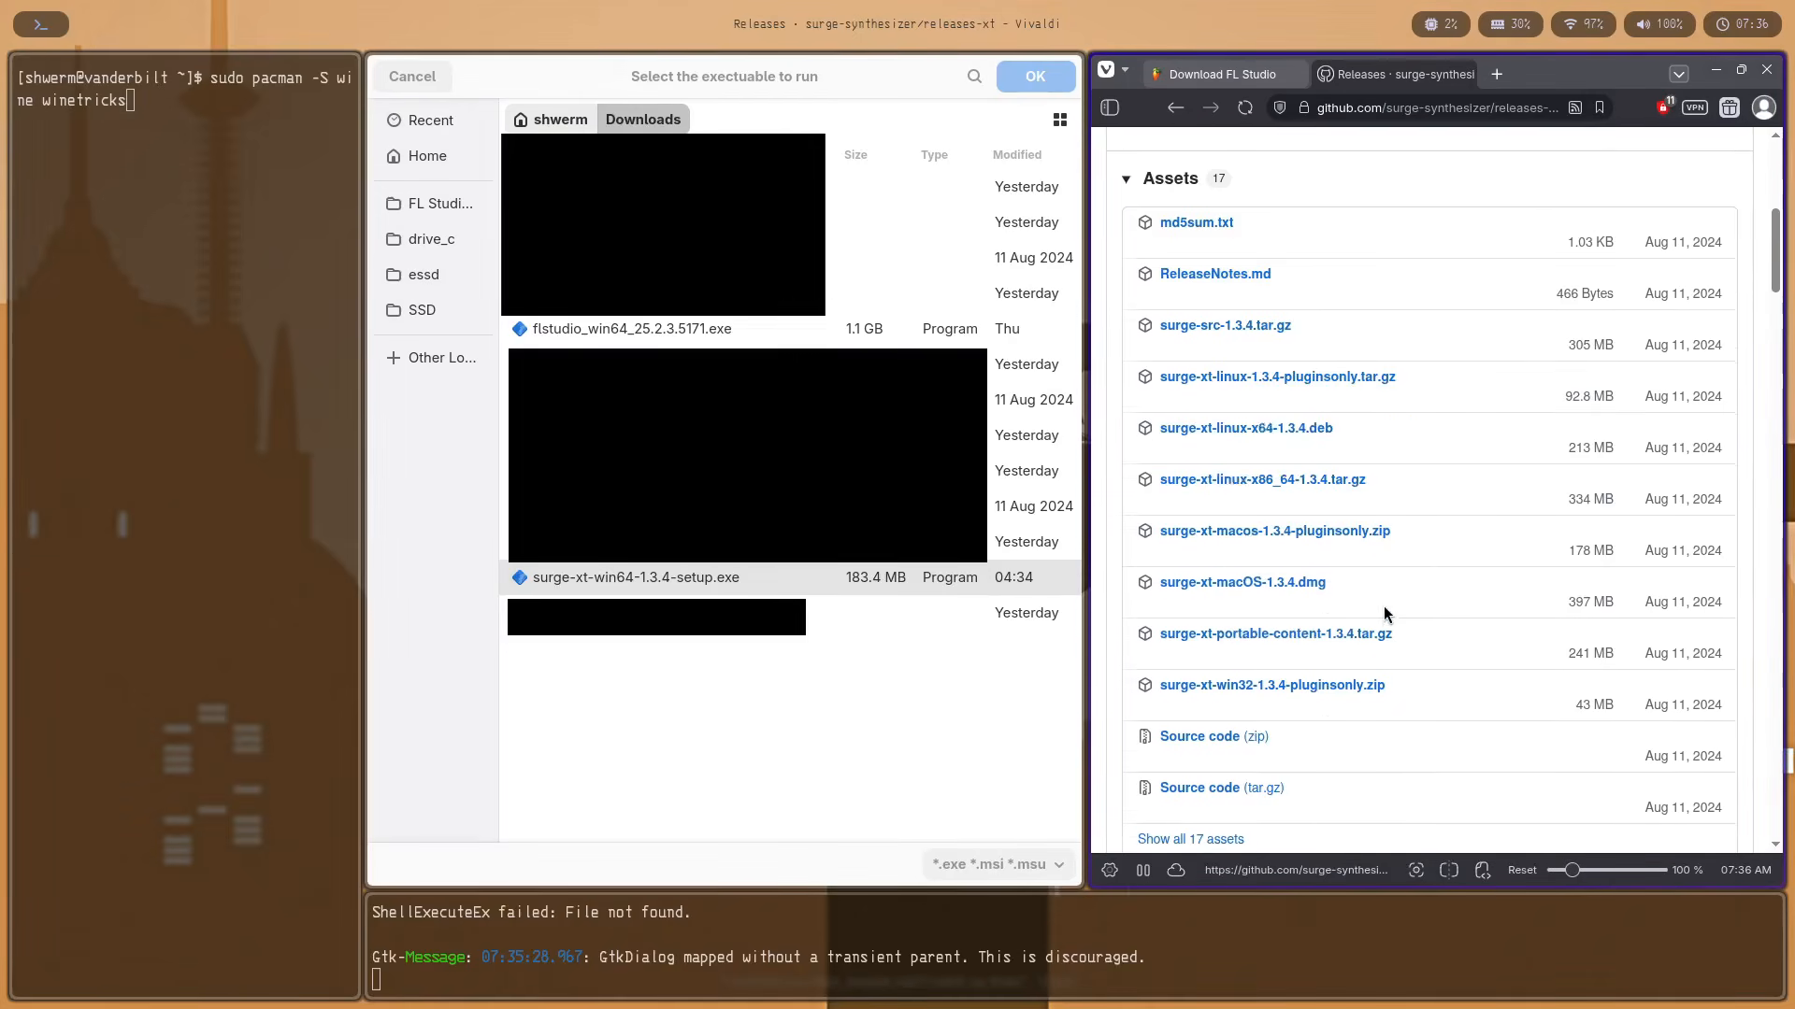
{"action": "scroll", "coordinate": [1392, 607], "scroll_direction": "down", "scroll_amount": 2}
{"action": "scroll", "coordinate": [1402, 561], "scroll_direction": "up", "scroll_amount": 2}
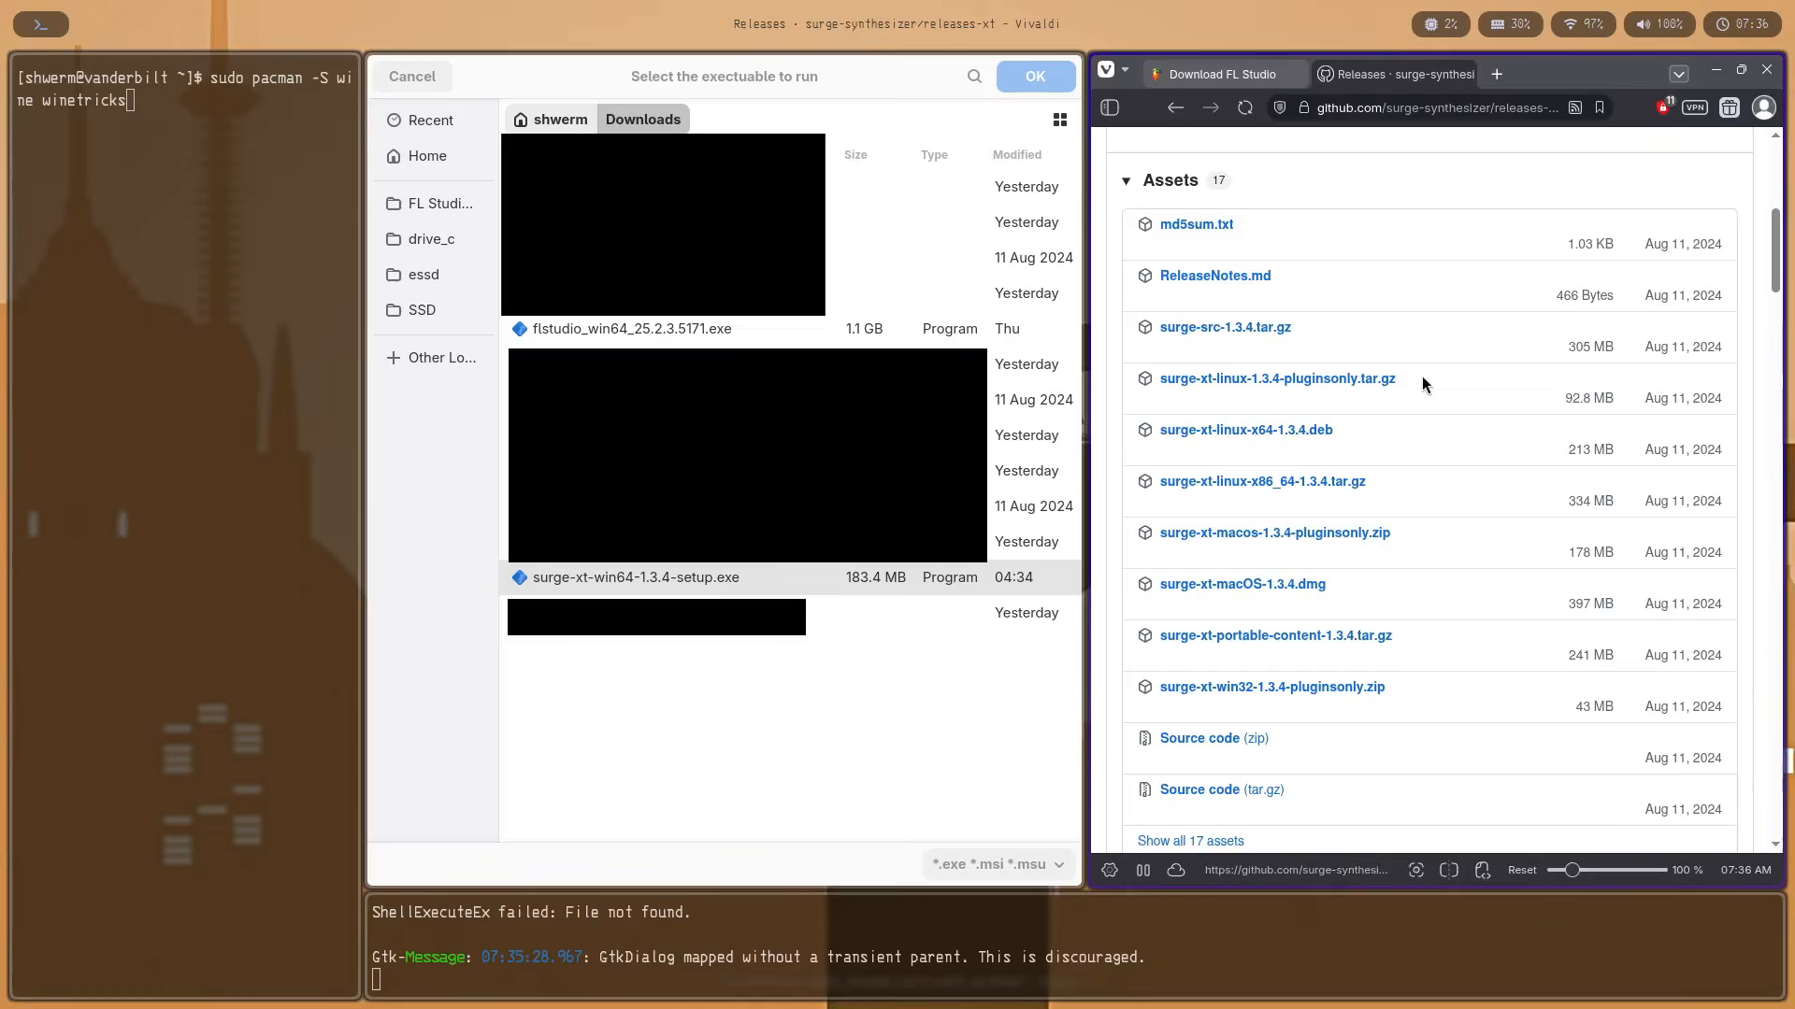
- Close the Surge XT releases page and run the flstudio_win64_25.2.3.5171.exe installer from Downloads
{"action": "key", "text": "ctrl+w"}
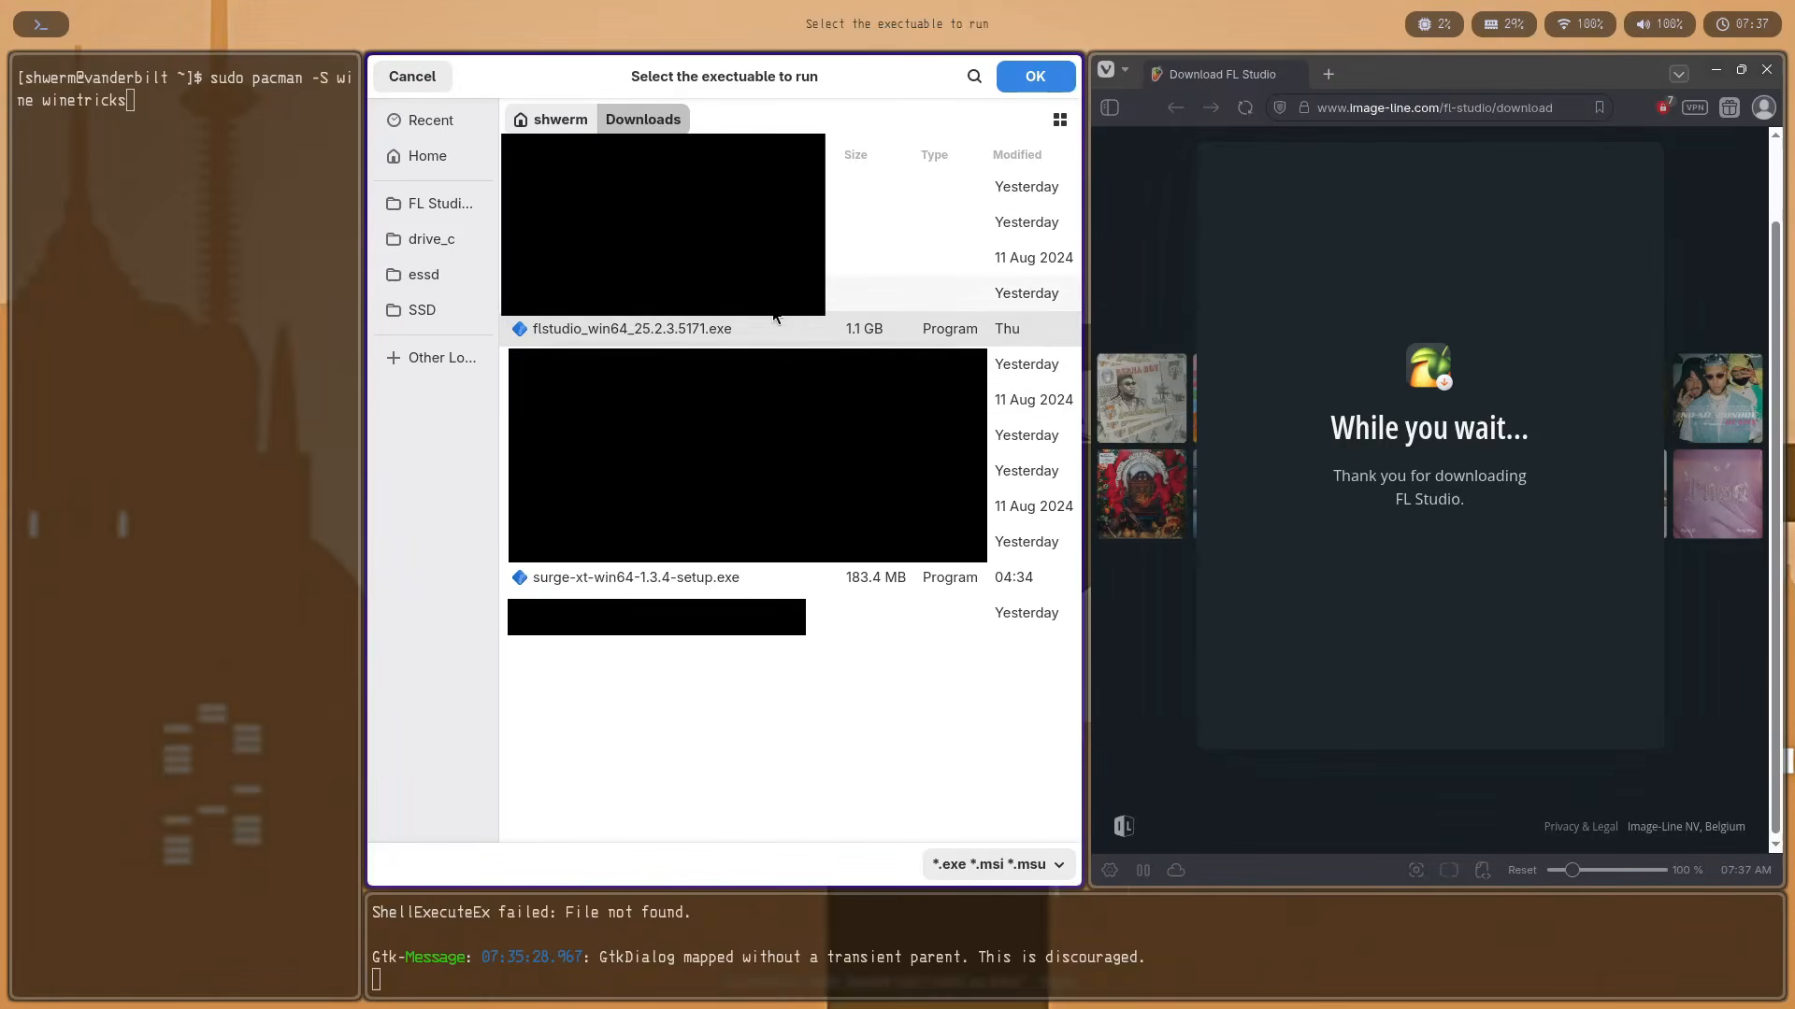
{"action": "double_click", "coordinate": [719, 328]}
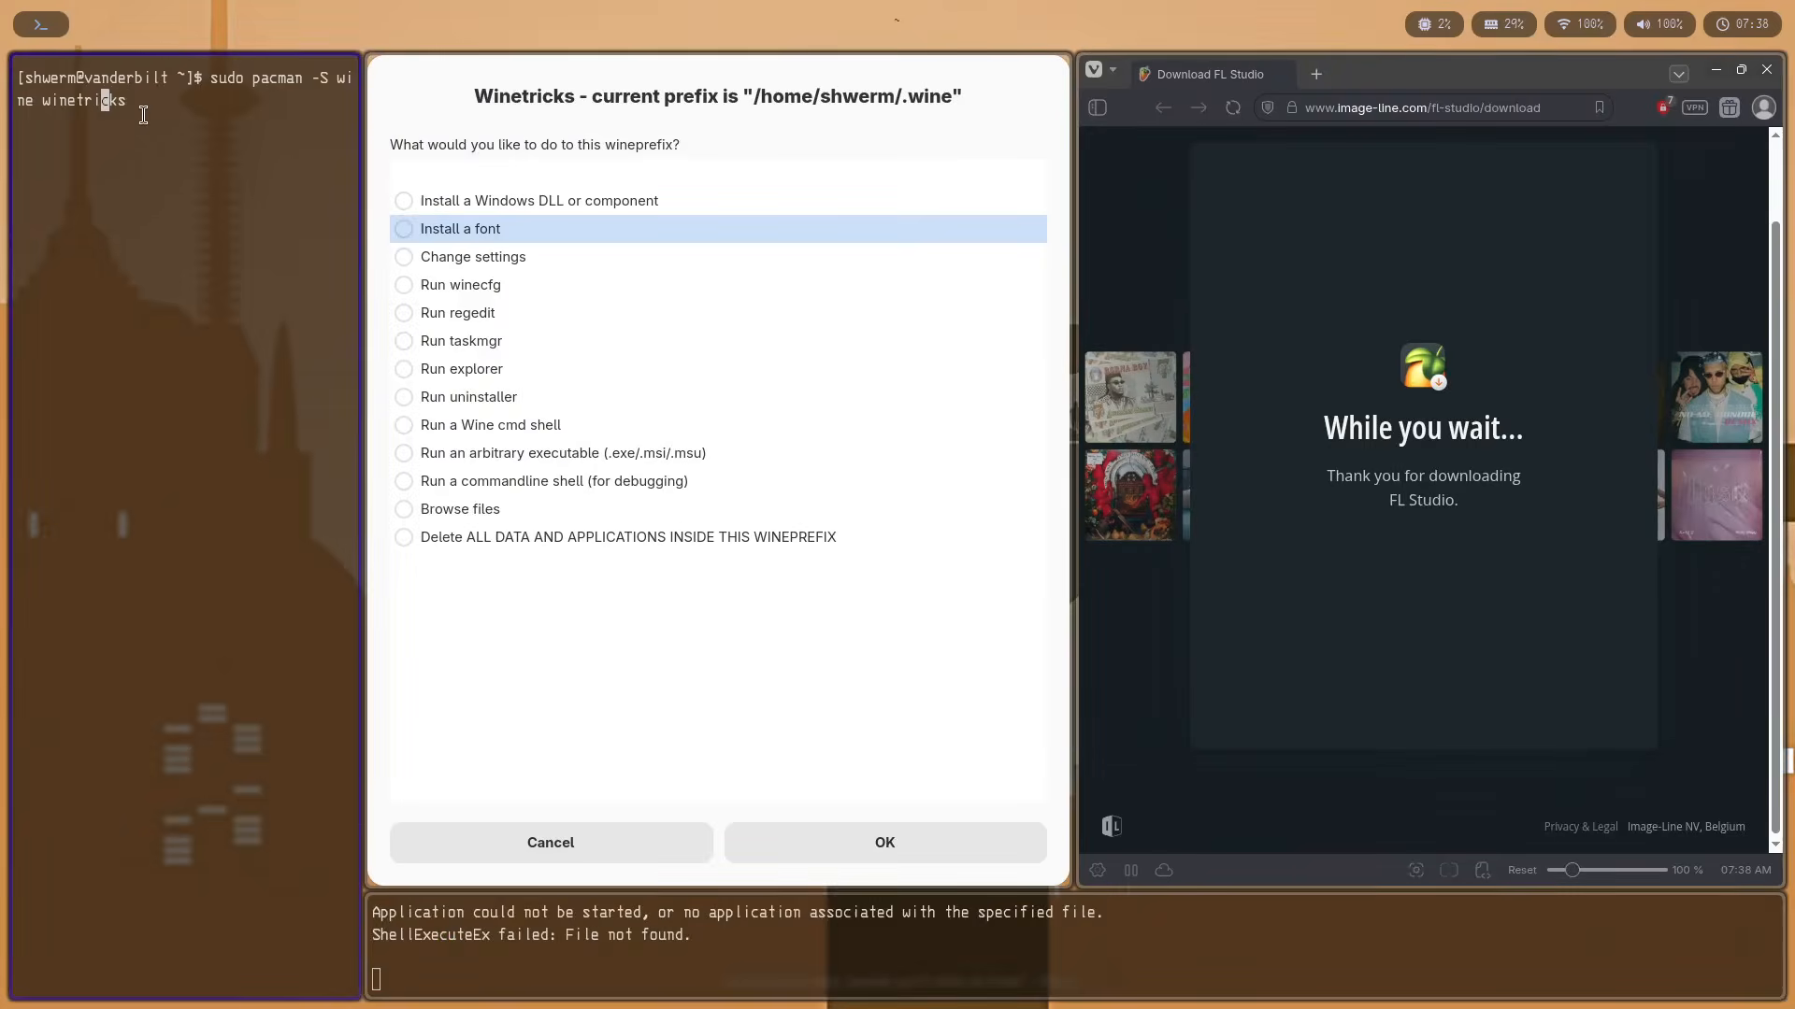
- Replace the pacman install command at the terminal prompt with "winetricks"
{"action": "key", "text": "BackSpace"}
{"action": "key", "text": "BackSpace"}
{"action": "key", "text": "BackSpace"}
{"action": "key", "text": "BackSpace"}
{"action": "key", "text": "BackSpace"}
{"action": "key", "text": "BackSpace"}
{"action": "key", "text": "BackSpace"}
{"action": "key", "text": "BackSpace"}
{"action": "key", "text": "BackSpace"}
{"action": "key", "text": "BackSpace"}
{"action": "key", "text": "BackSpace"}
{"action": "key", "text": "BackSpace"}
{"action": "key", "text": "BackSpace"}
{"action": "key", "text": "BackSpace"}
{"action": "key", "text": "BackSpace"}
{"action": "key", "text": "BackSpace"}
{"action": "key", "text": "BackSpace"}
{"action": "key", "text": "BackSpace"}
{"action": "key", "text": "BackSpace"}
{"action": "key", "text": "BackSpace"}
{"action": "type", "text": "winetricks"}
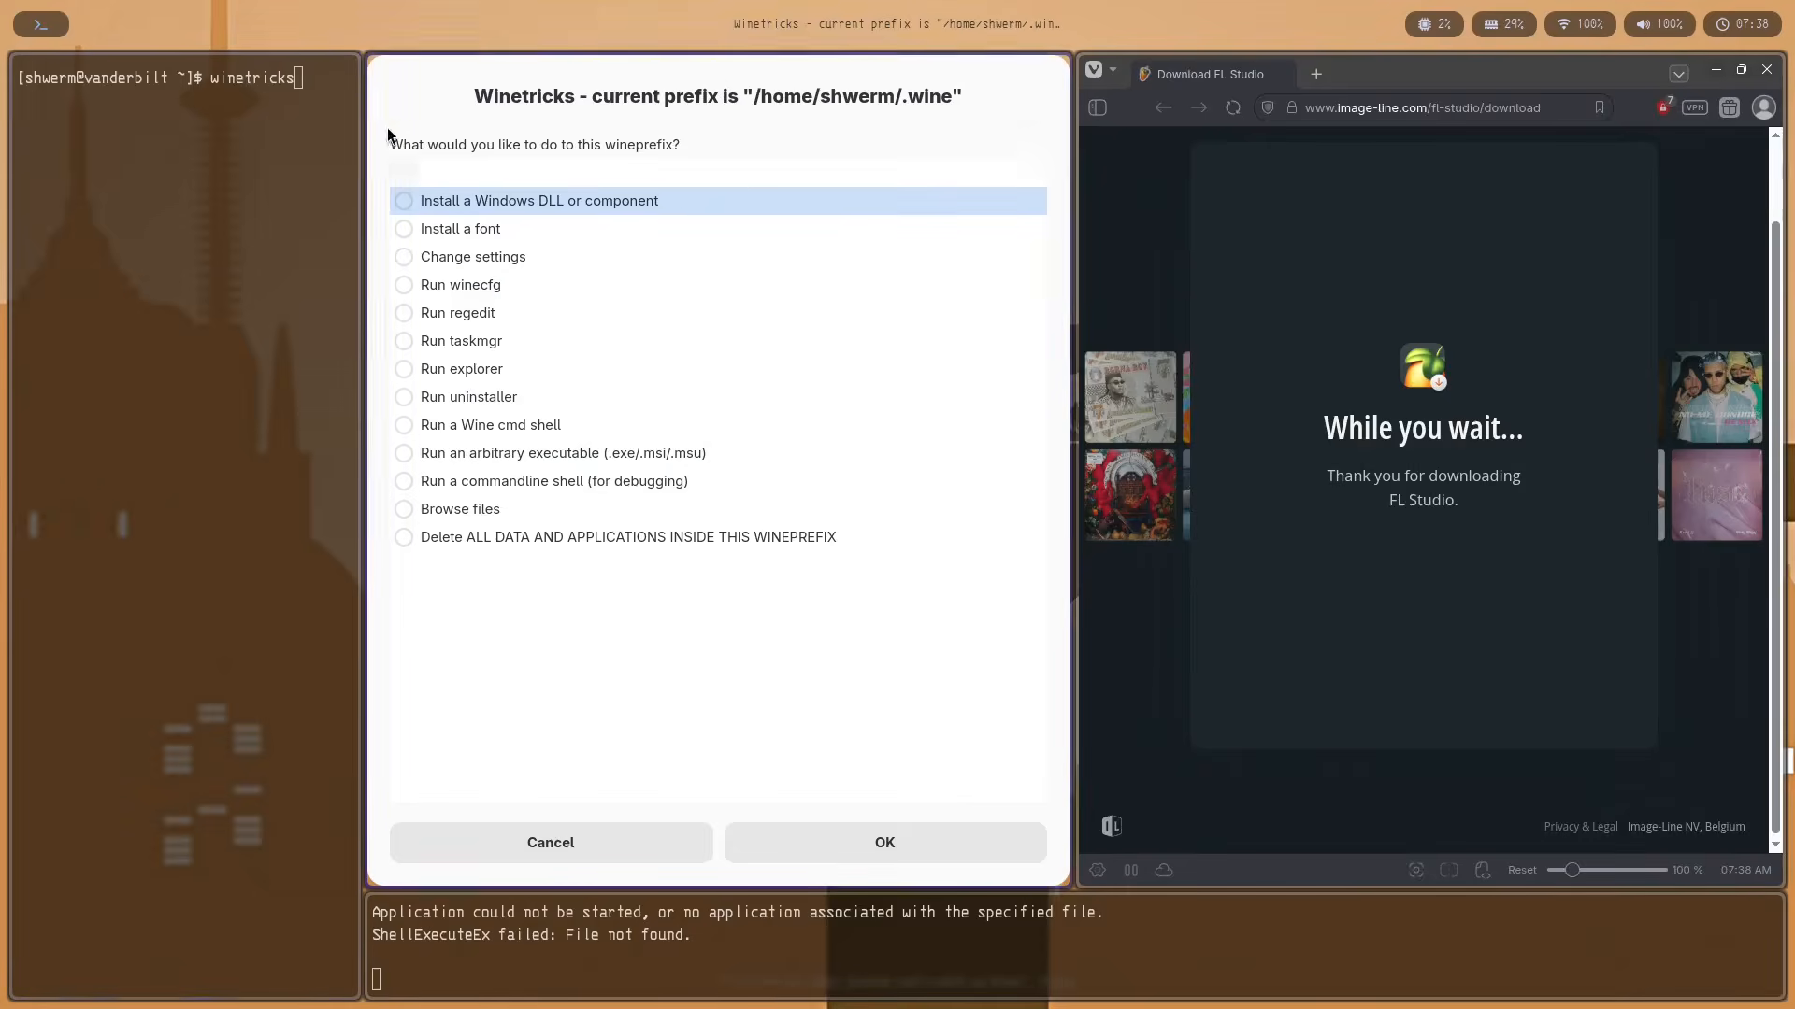
- Erase the winetricks command at the terminal prompt back to "wi"
{"action": "key", "text": "BackSpace"}
{"action": "key", "text": "BackSpace"}
{"action": "key", "text": "BackSpace"}
{"action": "key", "text": "BackSpace"}
{"action": "key", "text": "BackSpace"}
{"action": "key", "text": "BackSpace"}
{"action": "key", "text": "BackSpace"}
{"action": "key", "text": "BackSpace"}
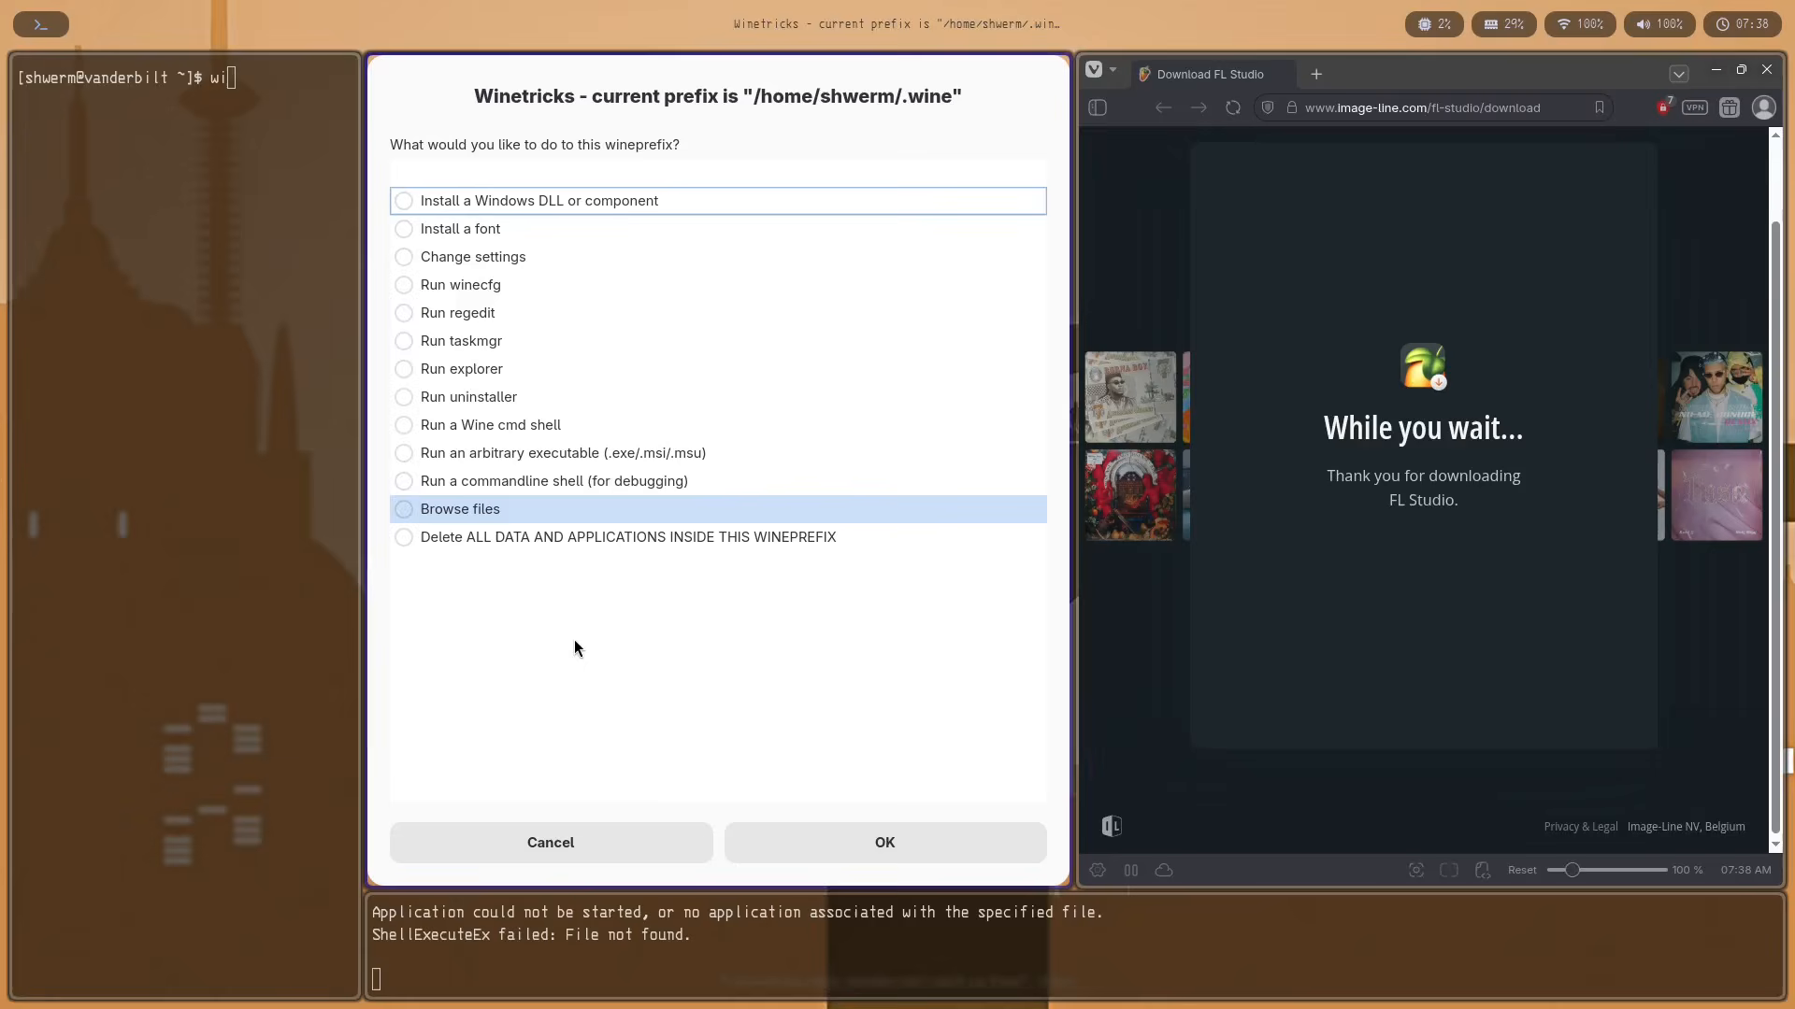
- Choose to run an arbitrary executable in Winetricks and browse from the computer's root through home to the personal home folder
{"action": "left_click", "coordinate": [493, 450]}
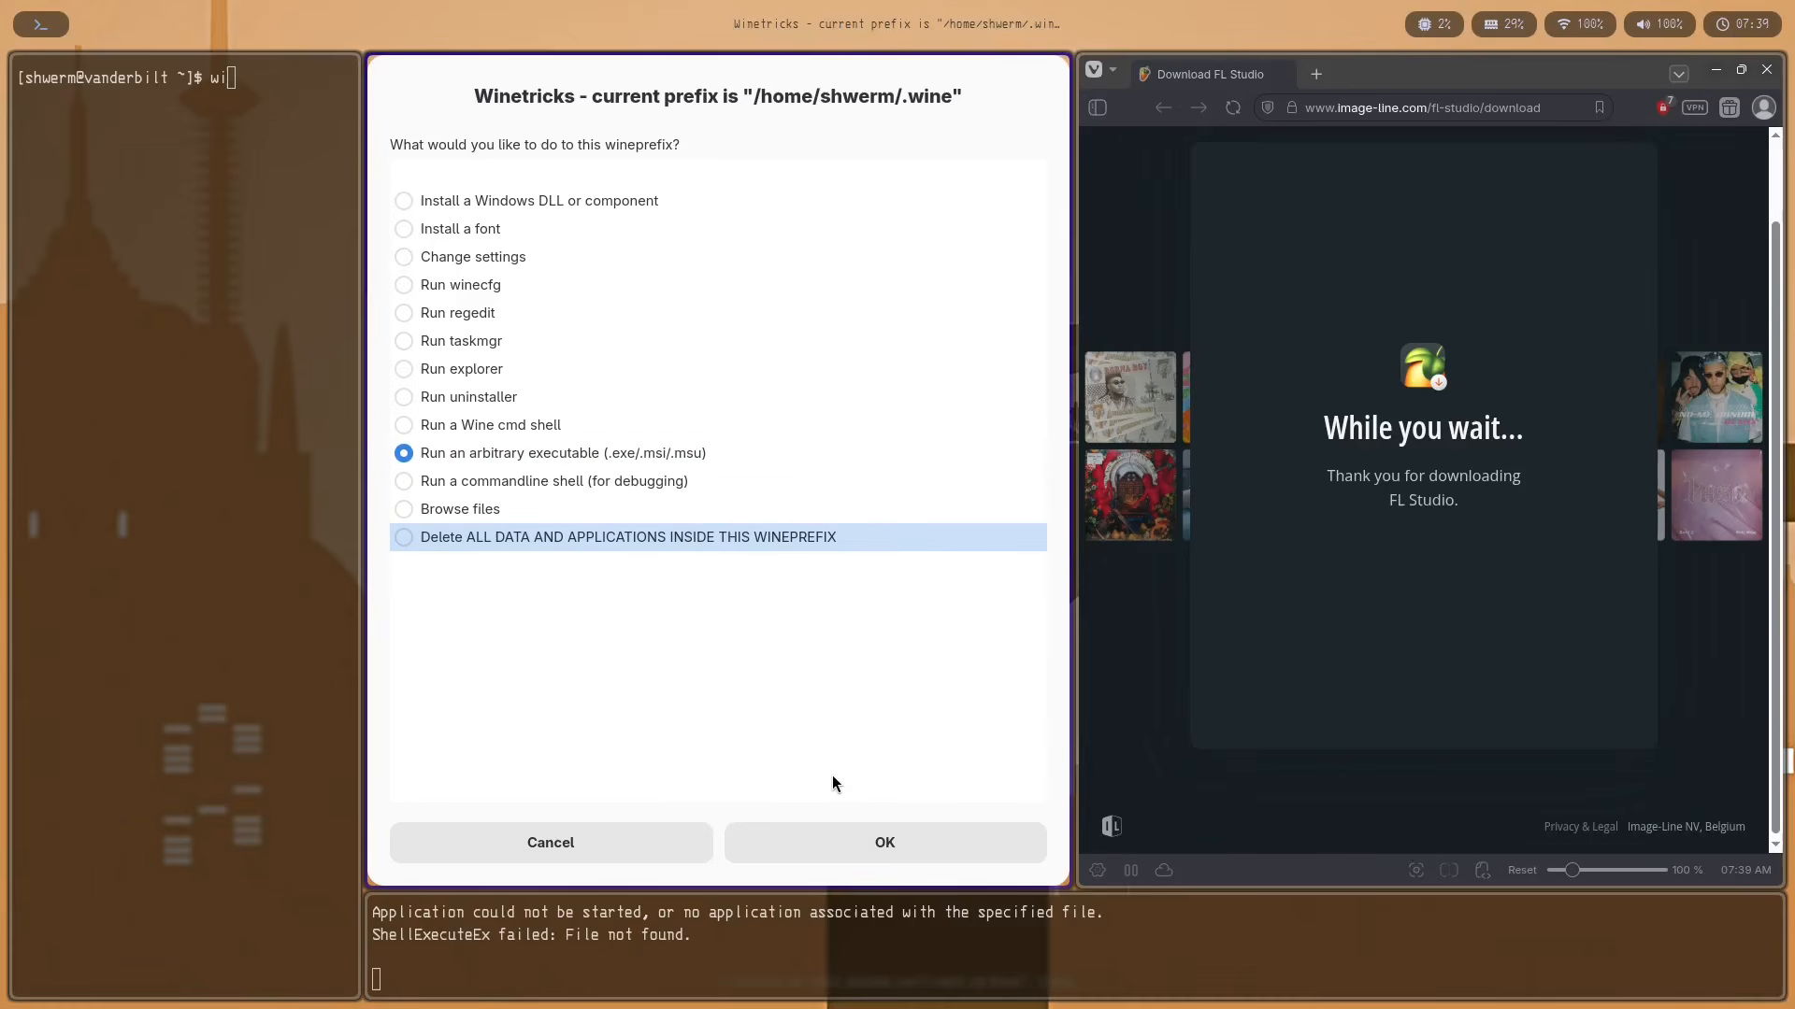
{"action": "left_click", "coordinate": [840, 843]}
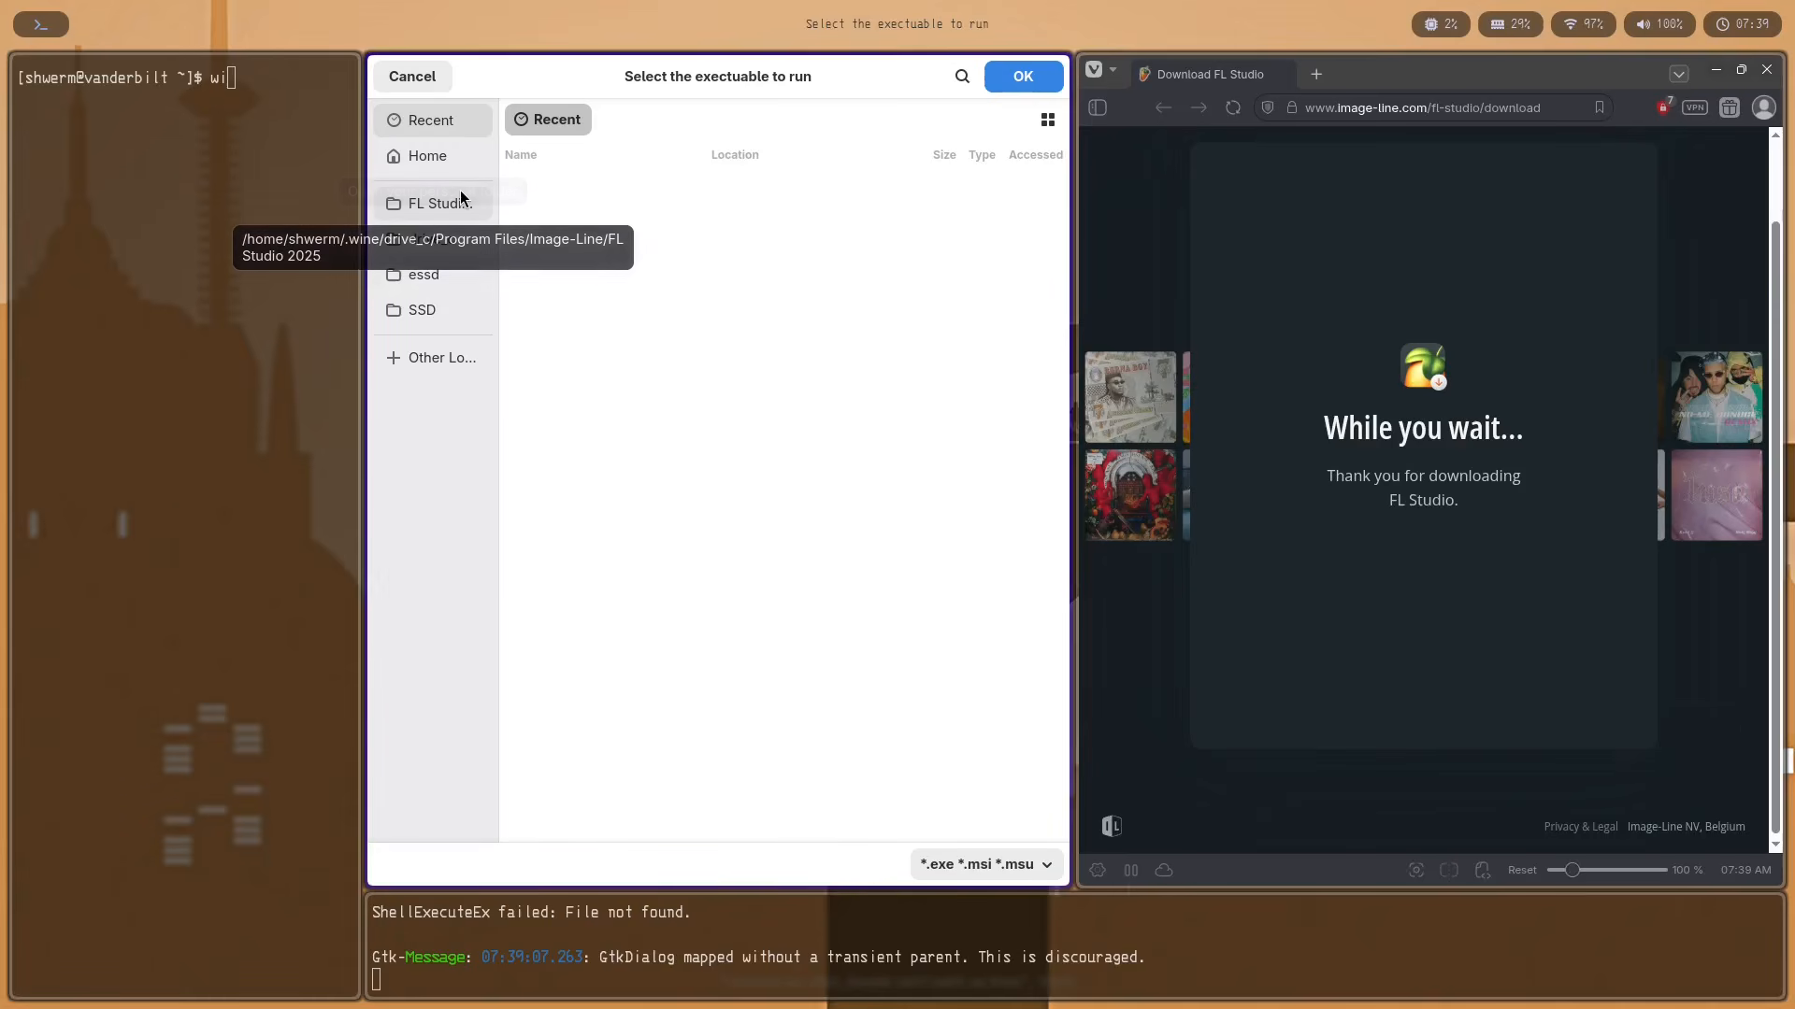
{"action": "left_click", "coordinate": [425, 359]}
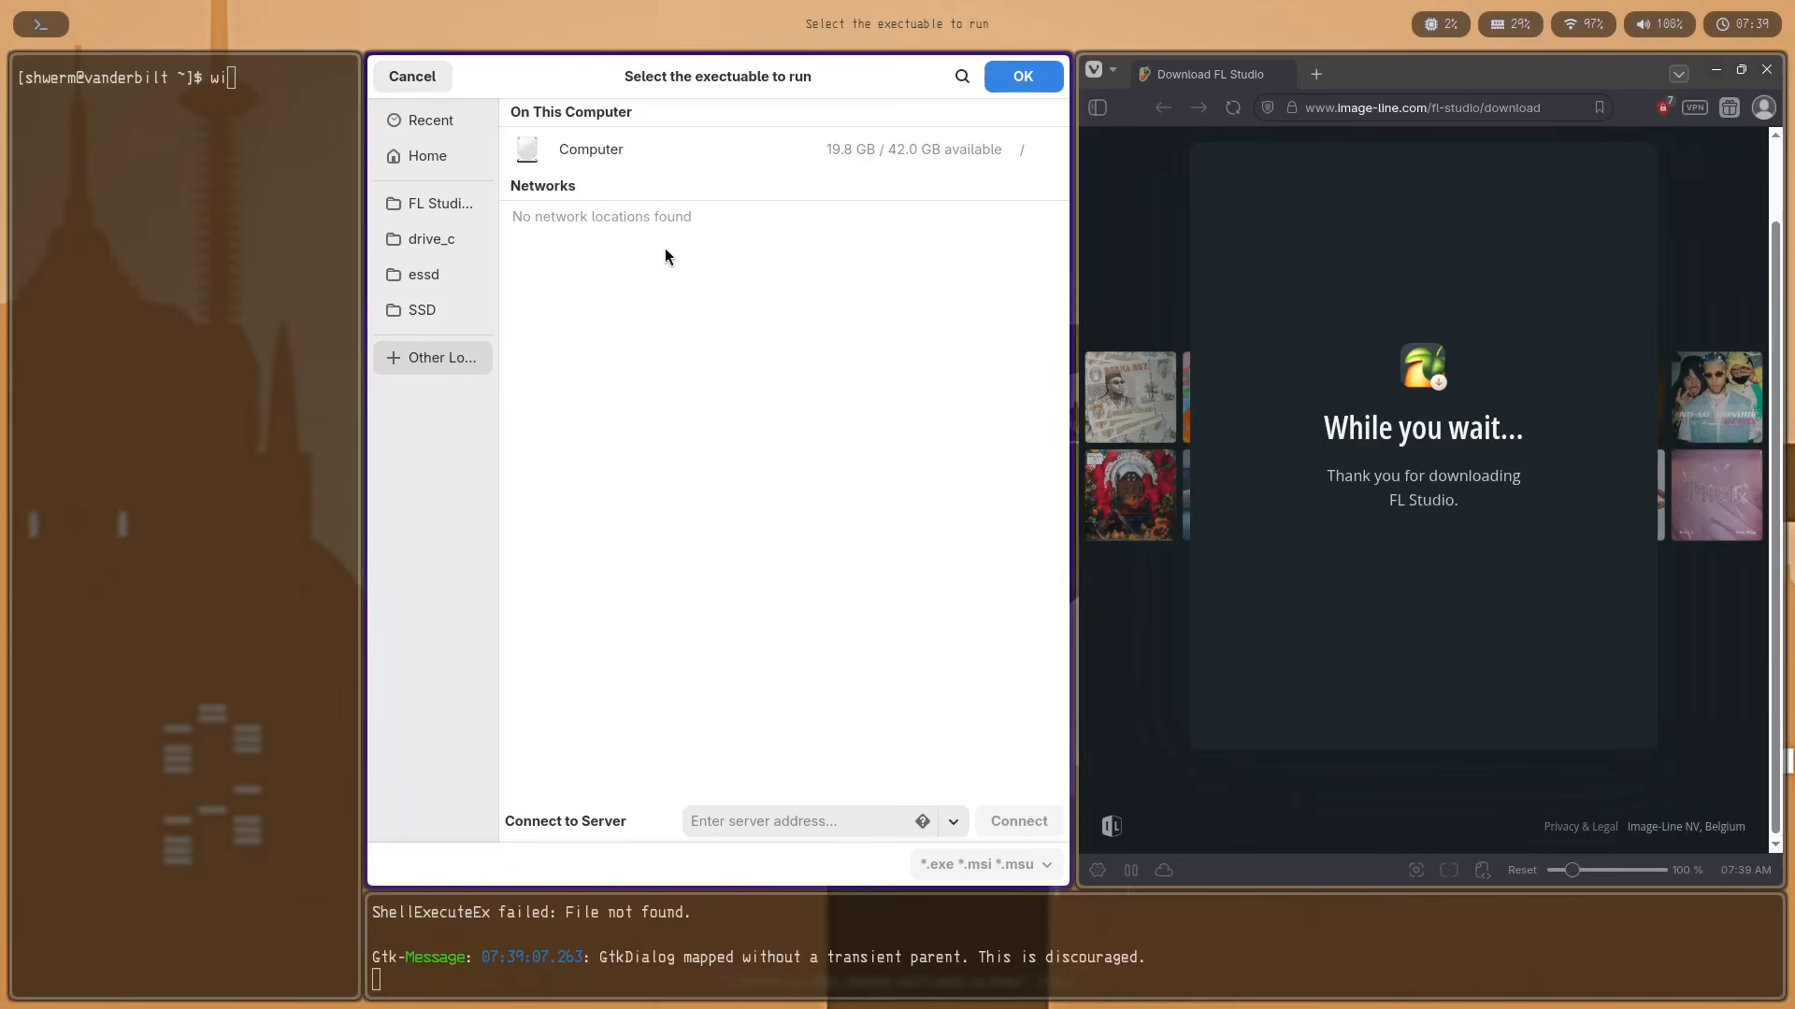
{"action": "left_click", "coordinate": [628, 148]}
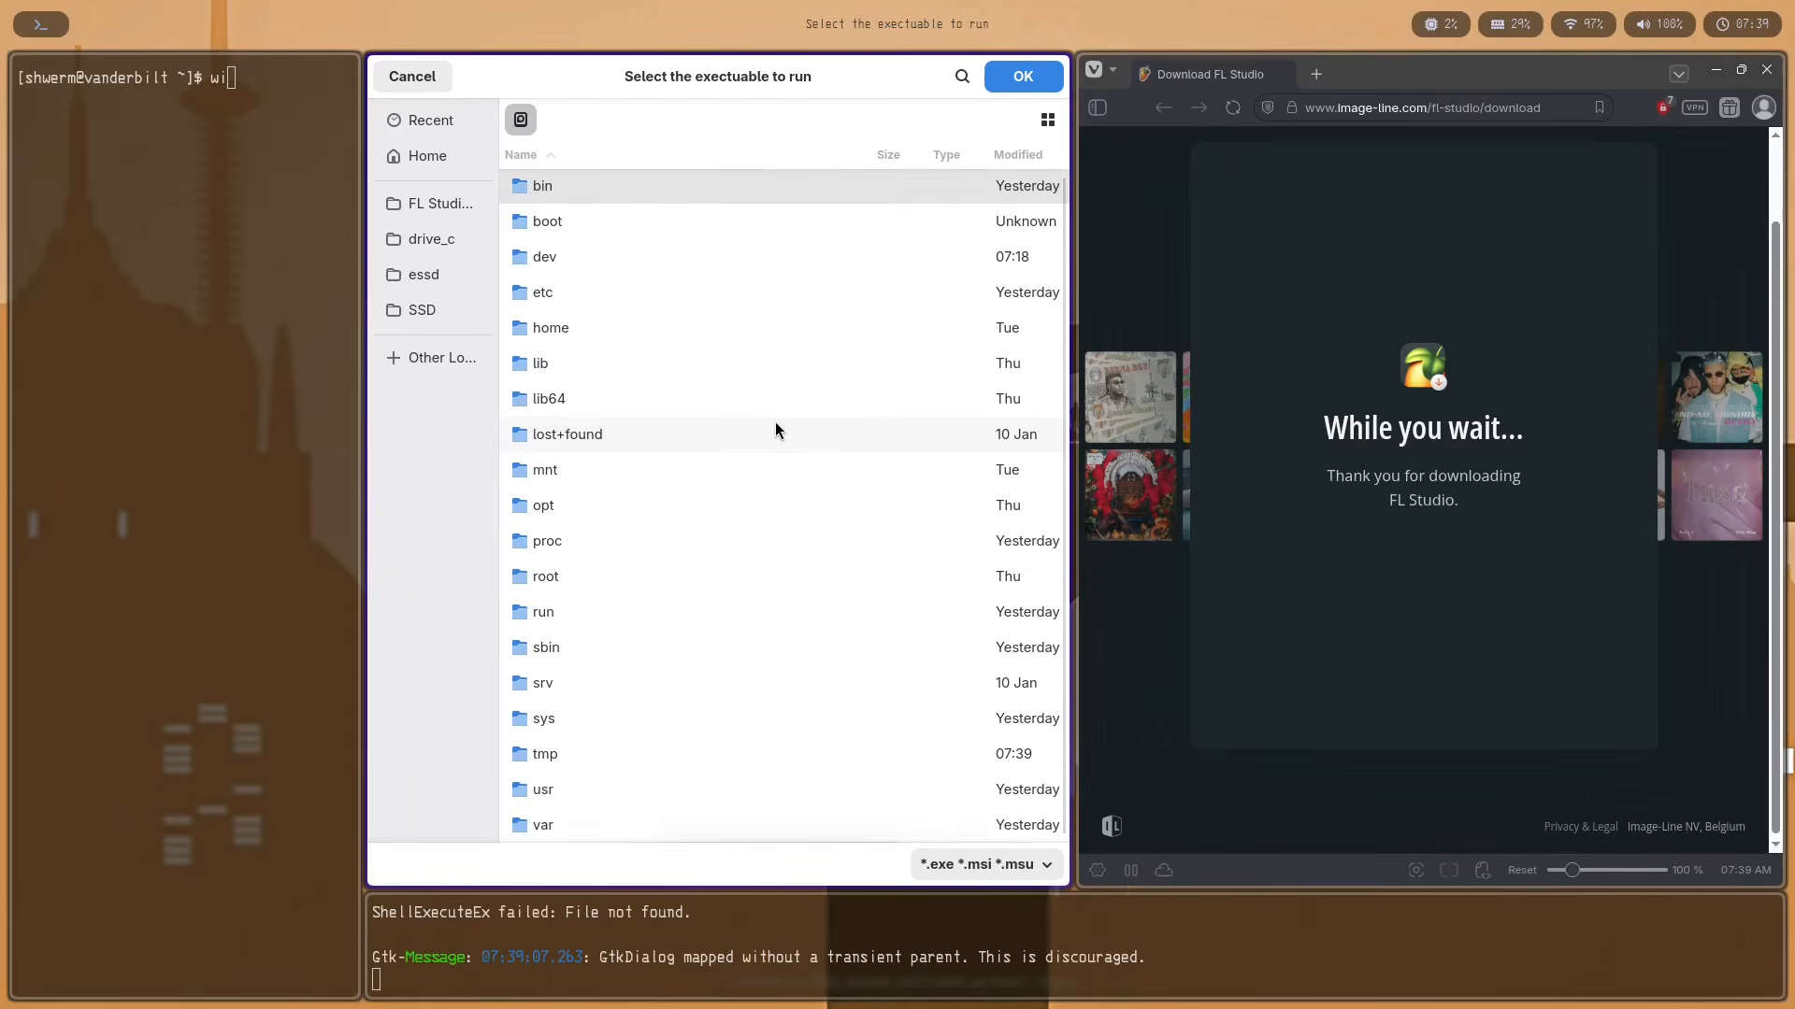
{"action": "left_click", "coordinate": [574, 337]}
{"action": "double_click", "coordinate": [583, 329]}
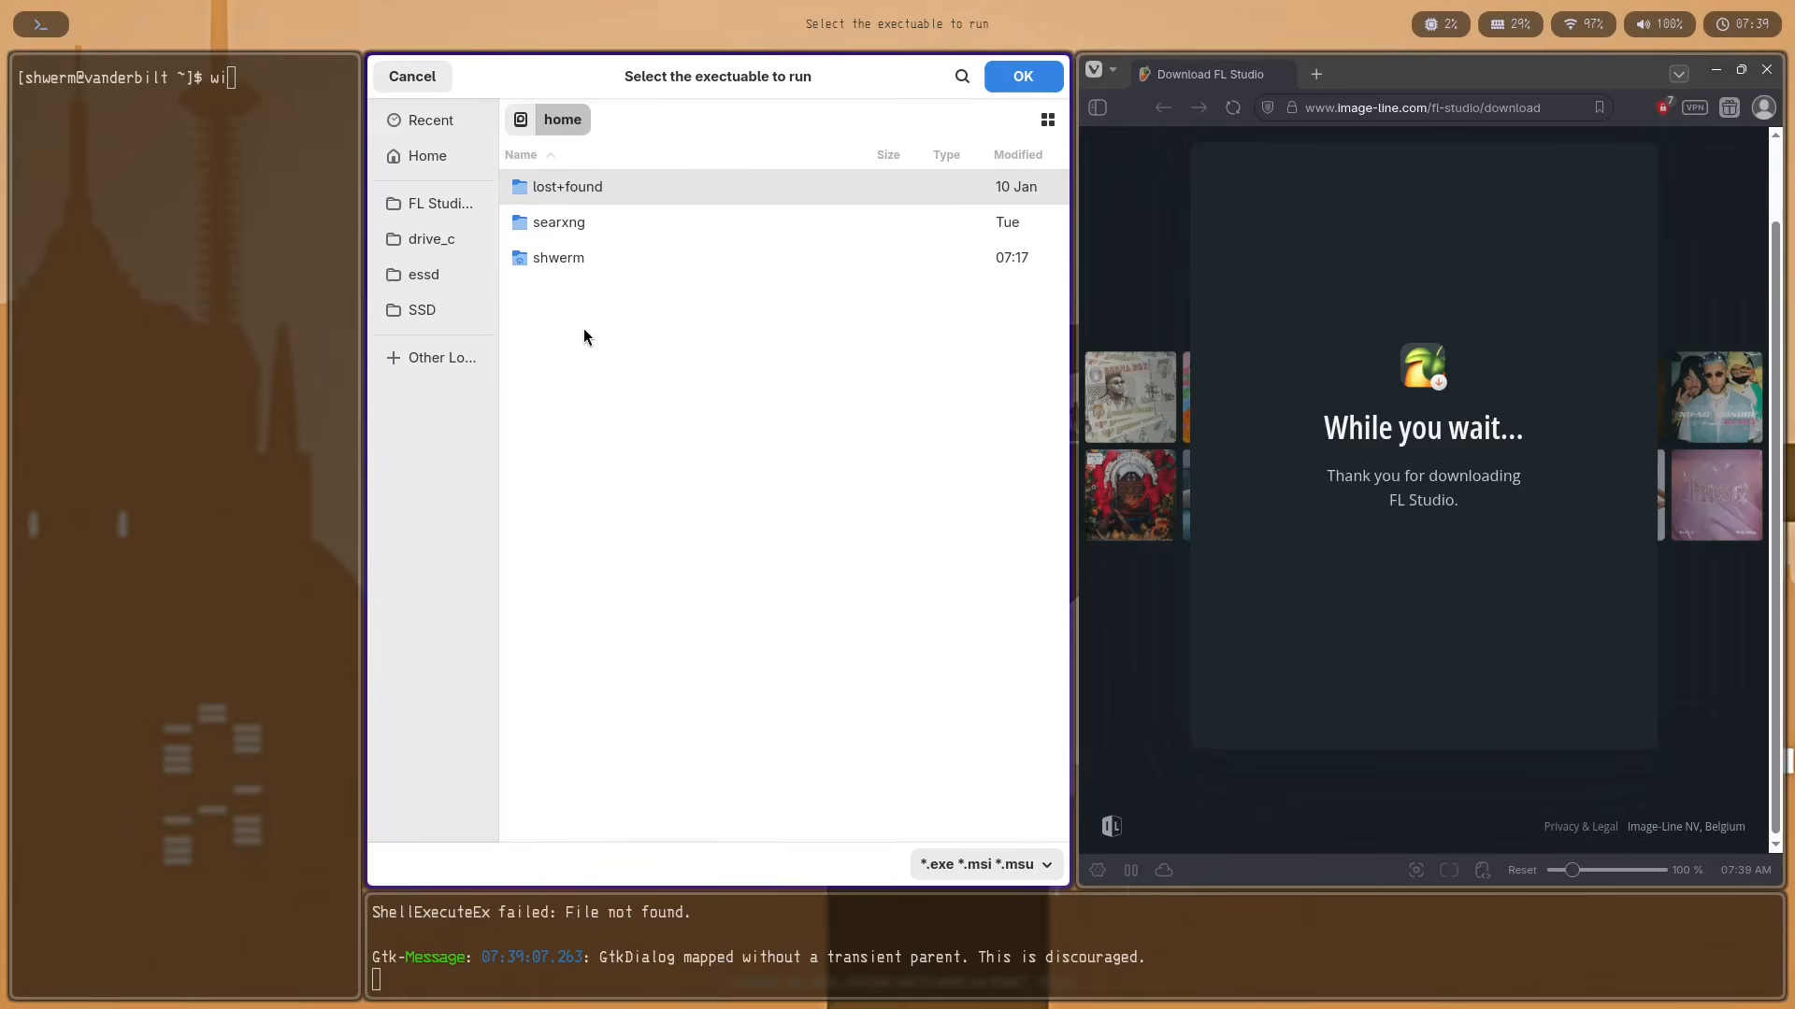
{"action": "double_click", "coordinate": [569, 258]}
- Turn the display of hidden files off and back on in the home folder
{"action": "scroll", "coordinate": [645, 283], "scroll_direction": "down", "scroll_amount": 3}
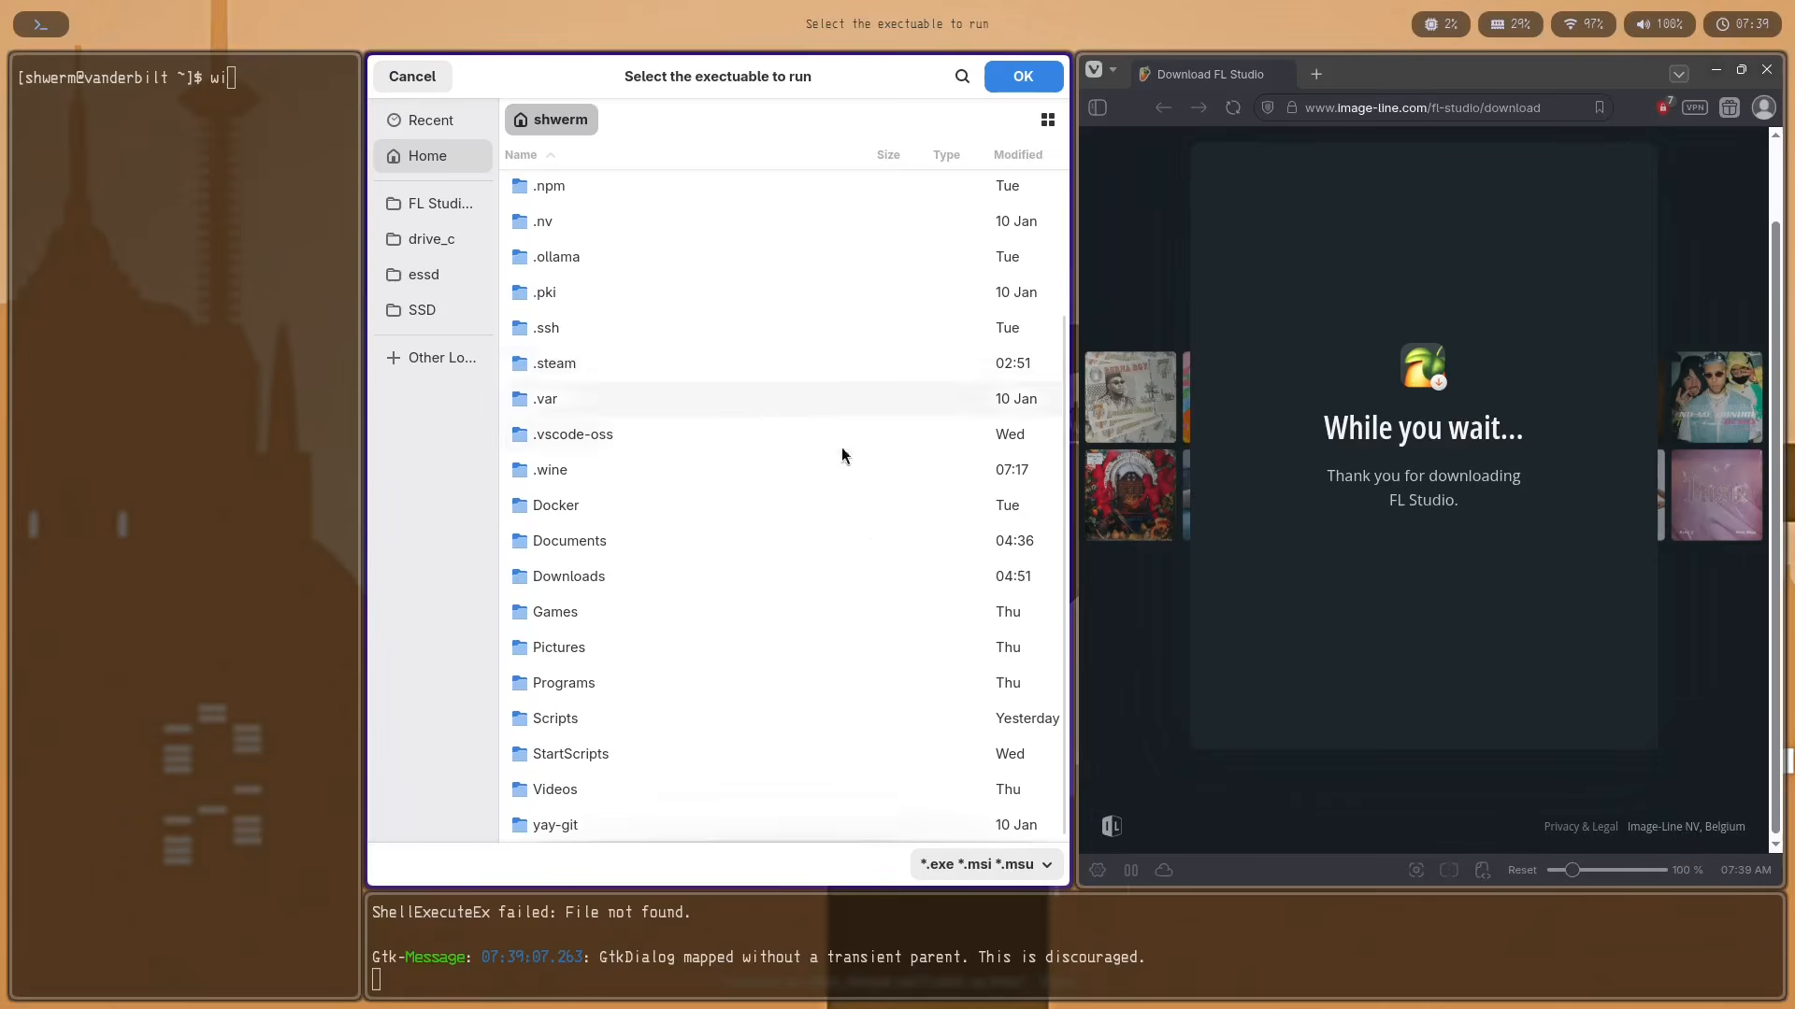
{"action": "right_click", "coordinate": [509, 781]}
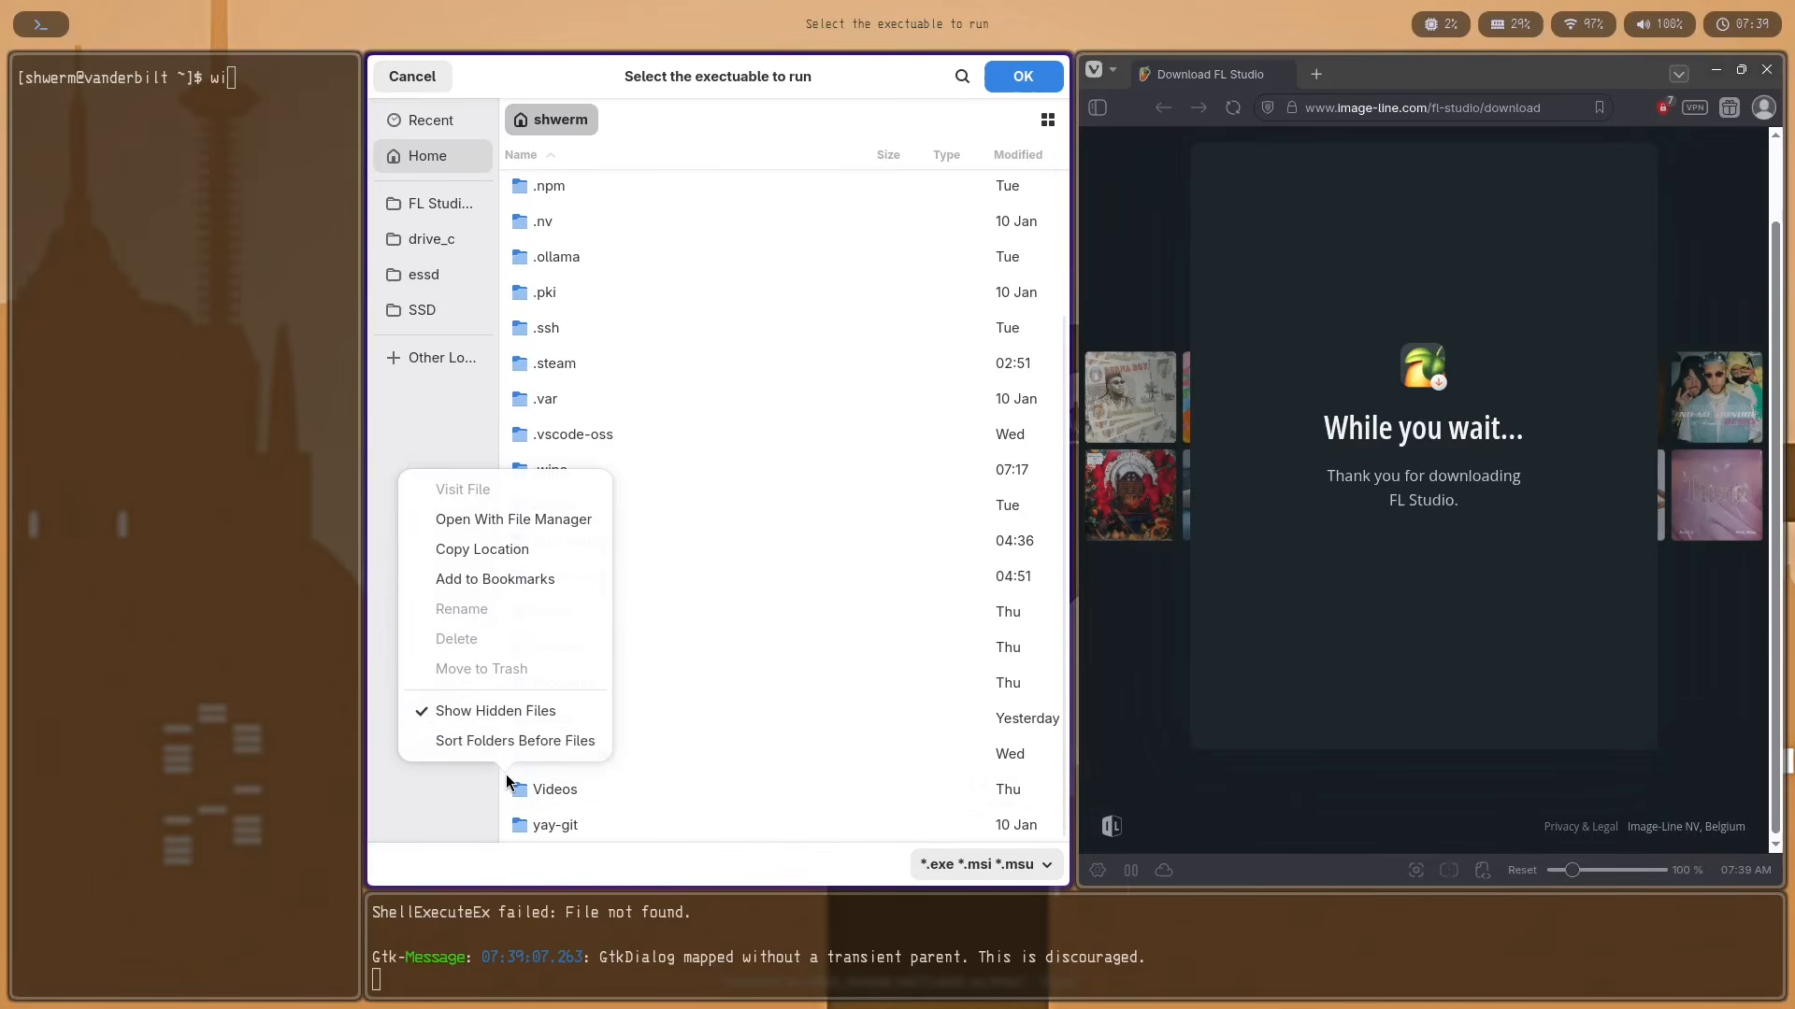
{"action": "left_click", "coordinate": [508, 720]}
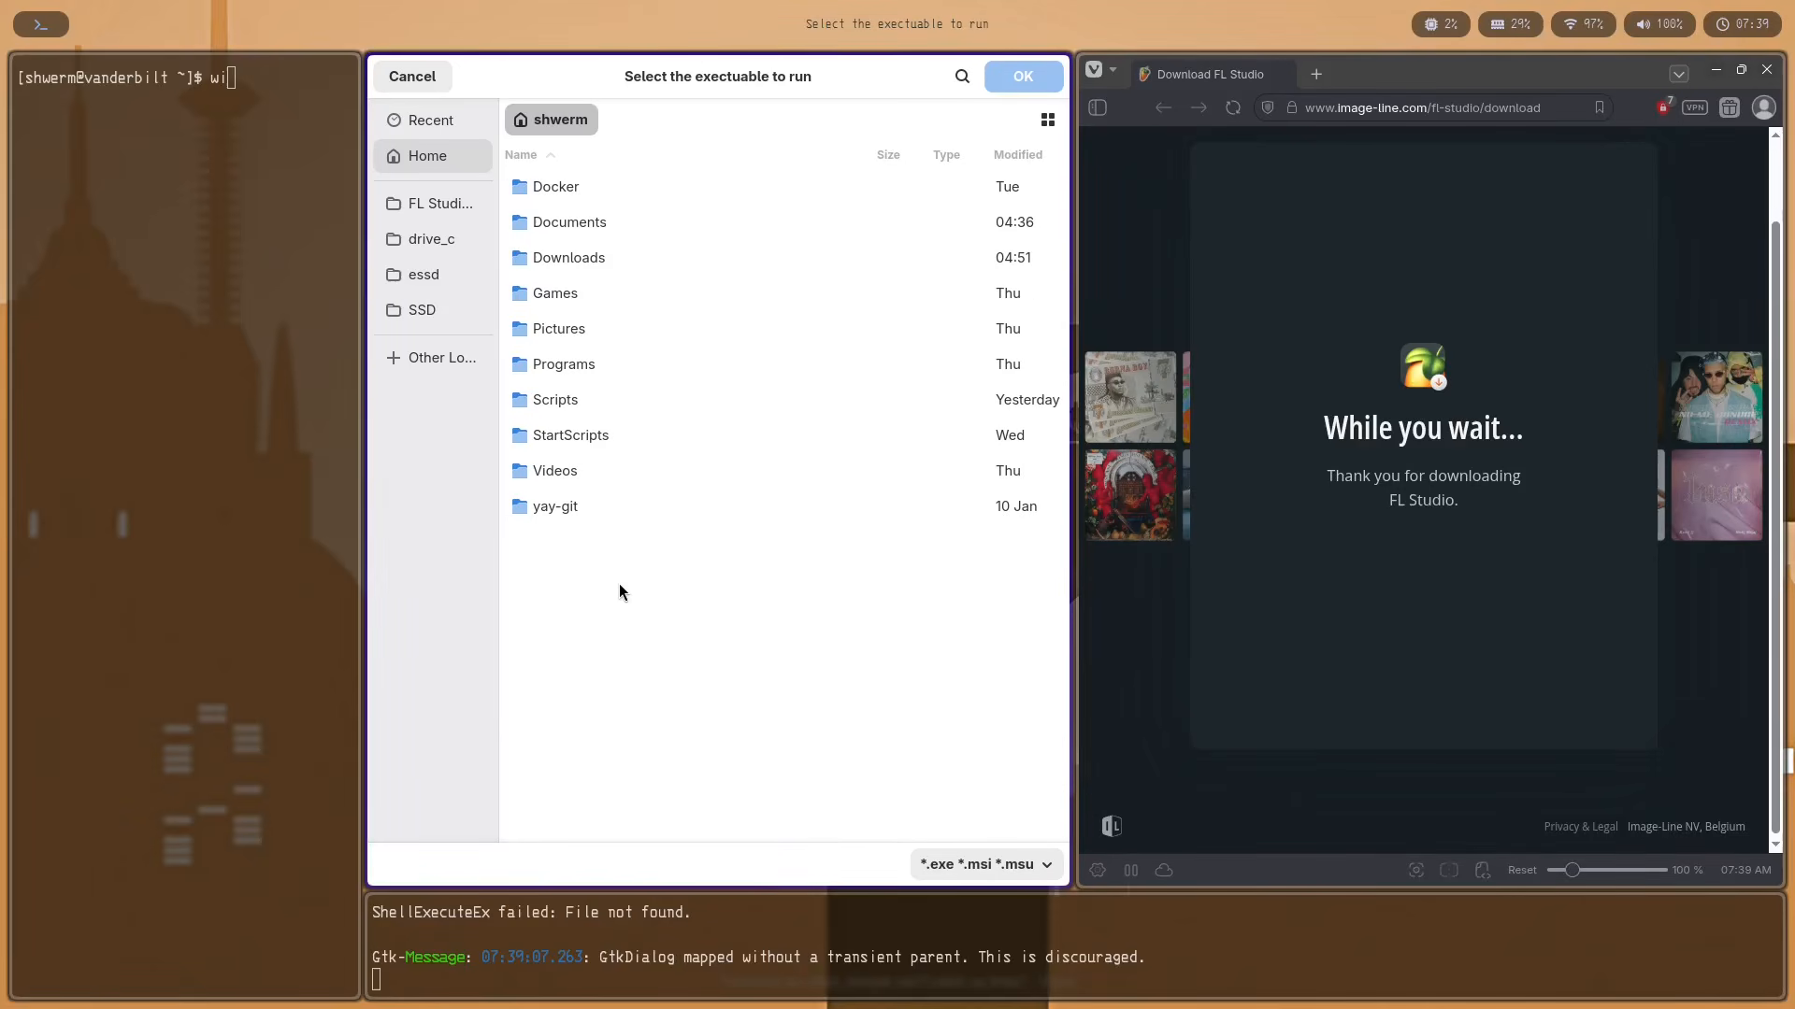
{"action": "right_click", "coordinate": [619, 590]}
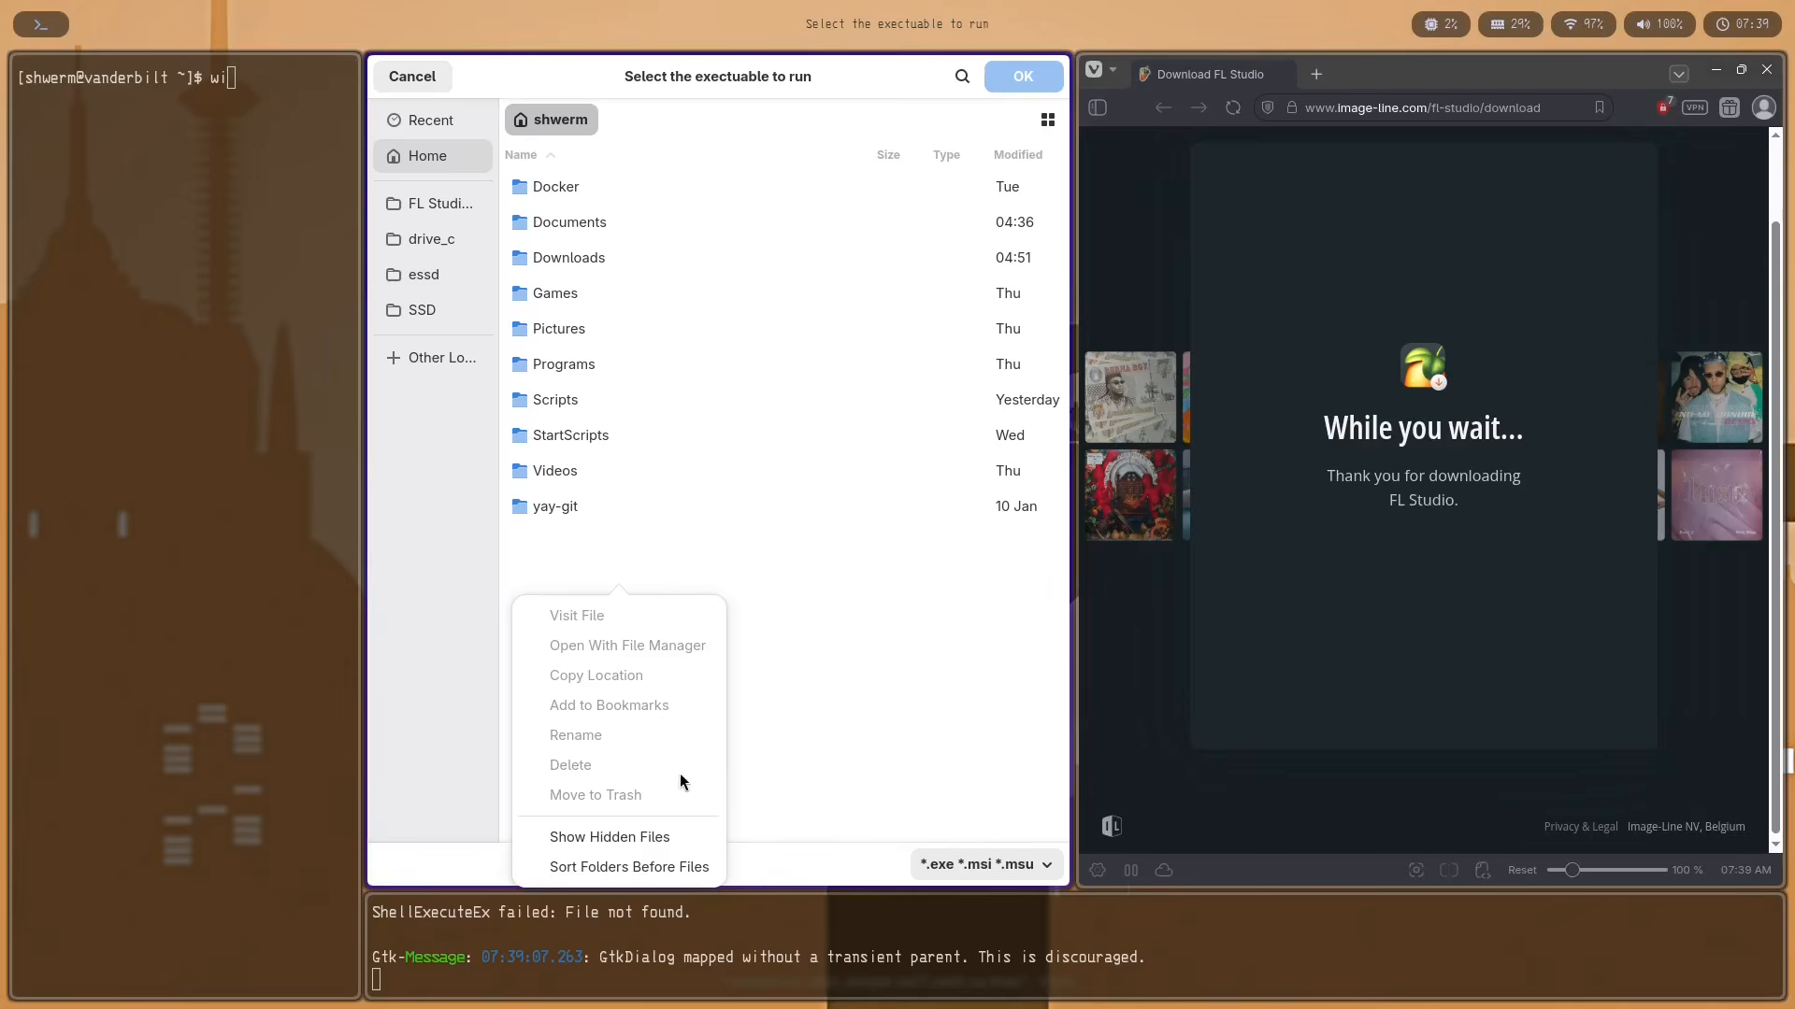
{"action": "left_click", "coordinate": [617, 838]}
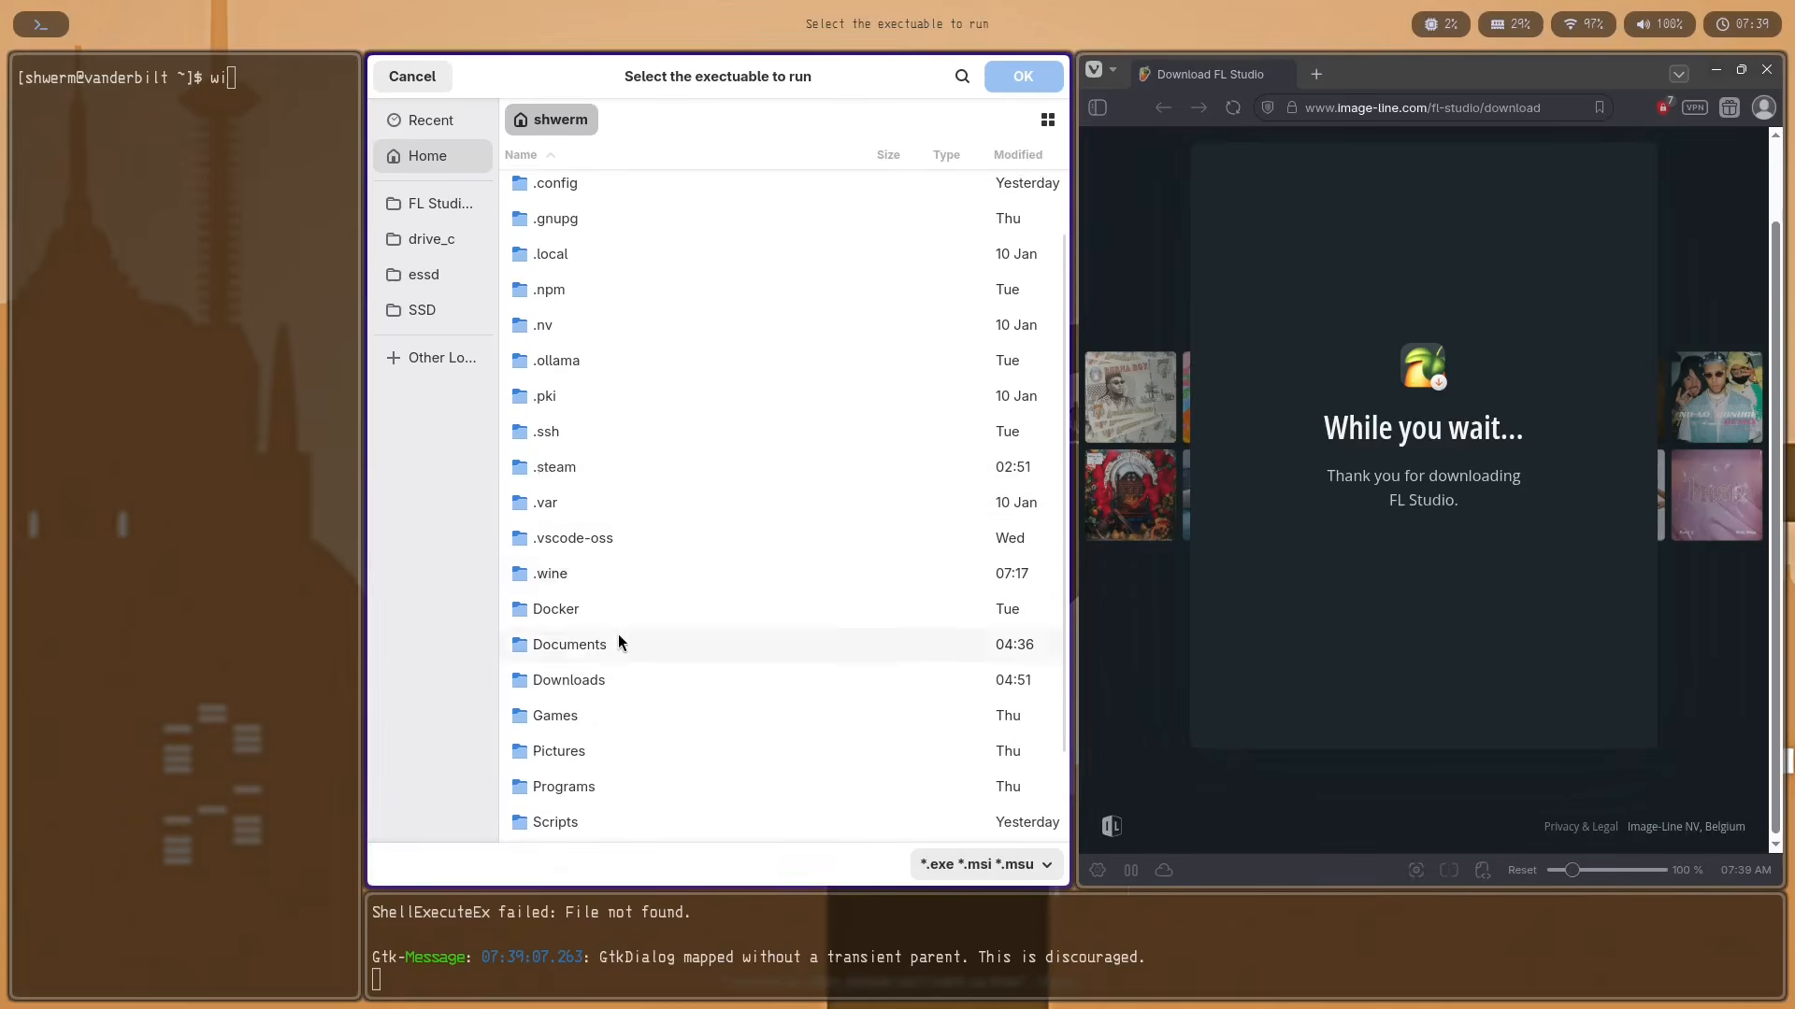
- Browse from the home folder to .wine/drive_c/Program Files/Image-Line/FL Studio 2025 and select FL64.exe
{"action": "scroll", "coordinate": [617, 635], "scroll_direction": "down", "scroll_amount": 2}
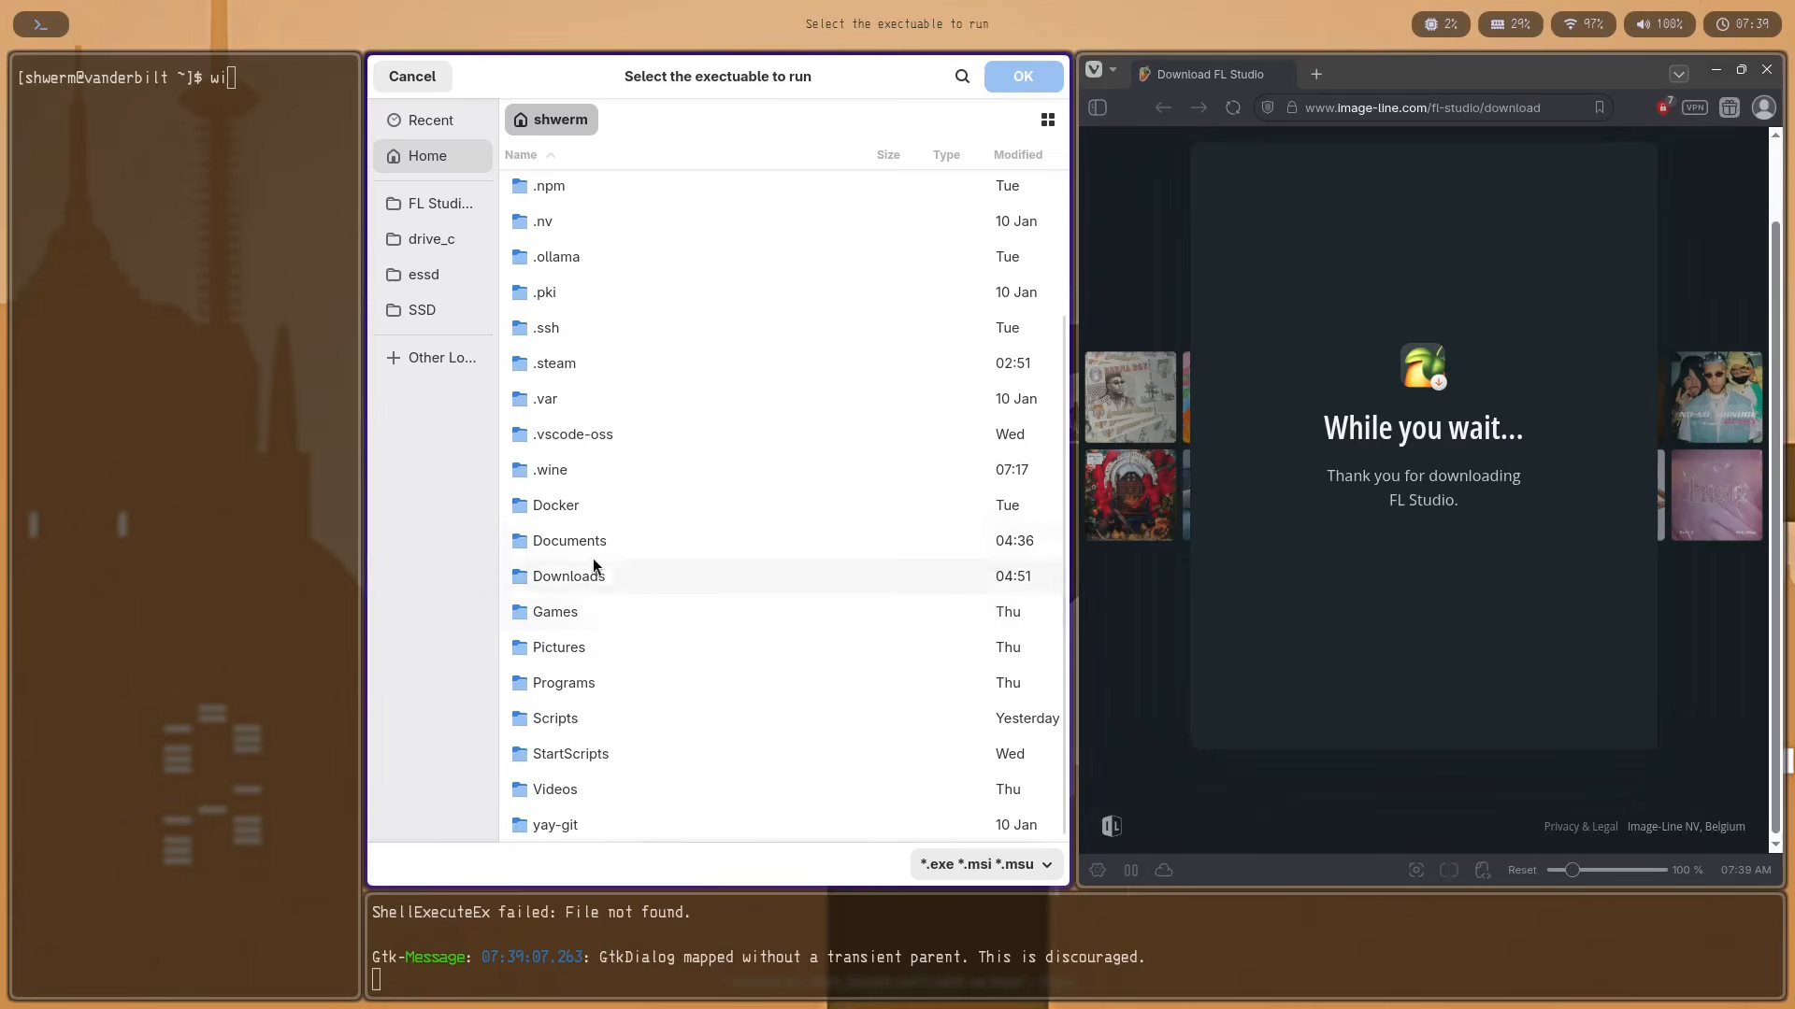
{"action": "double_click", "coordinate": [552, 469]}
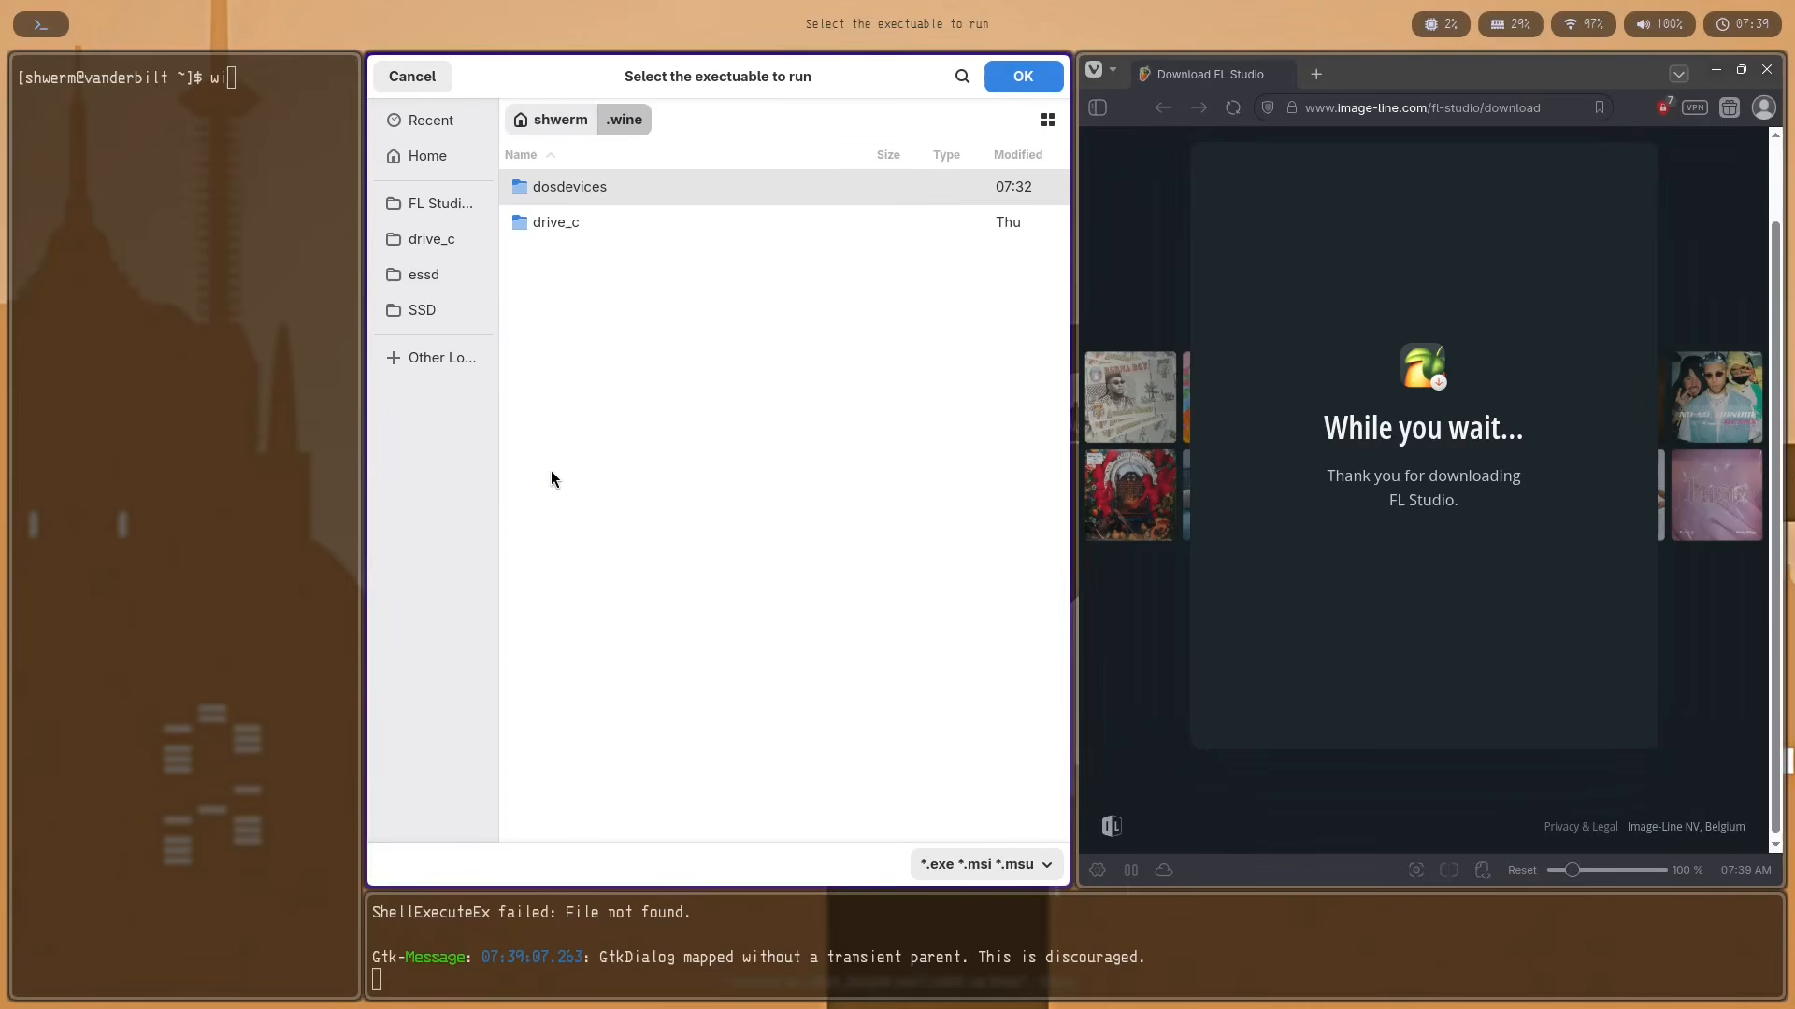
{"action": "double_click", "coordinate": [562, 227]}
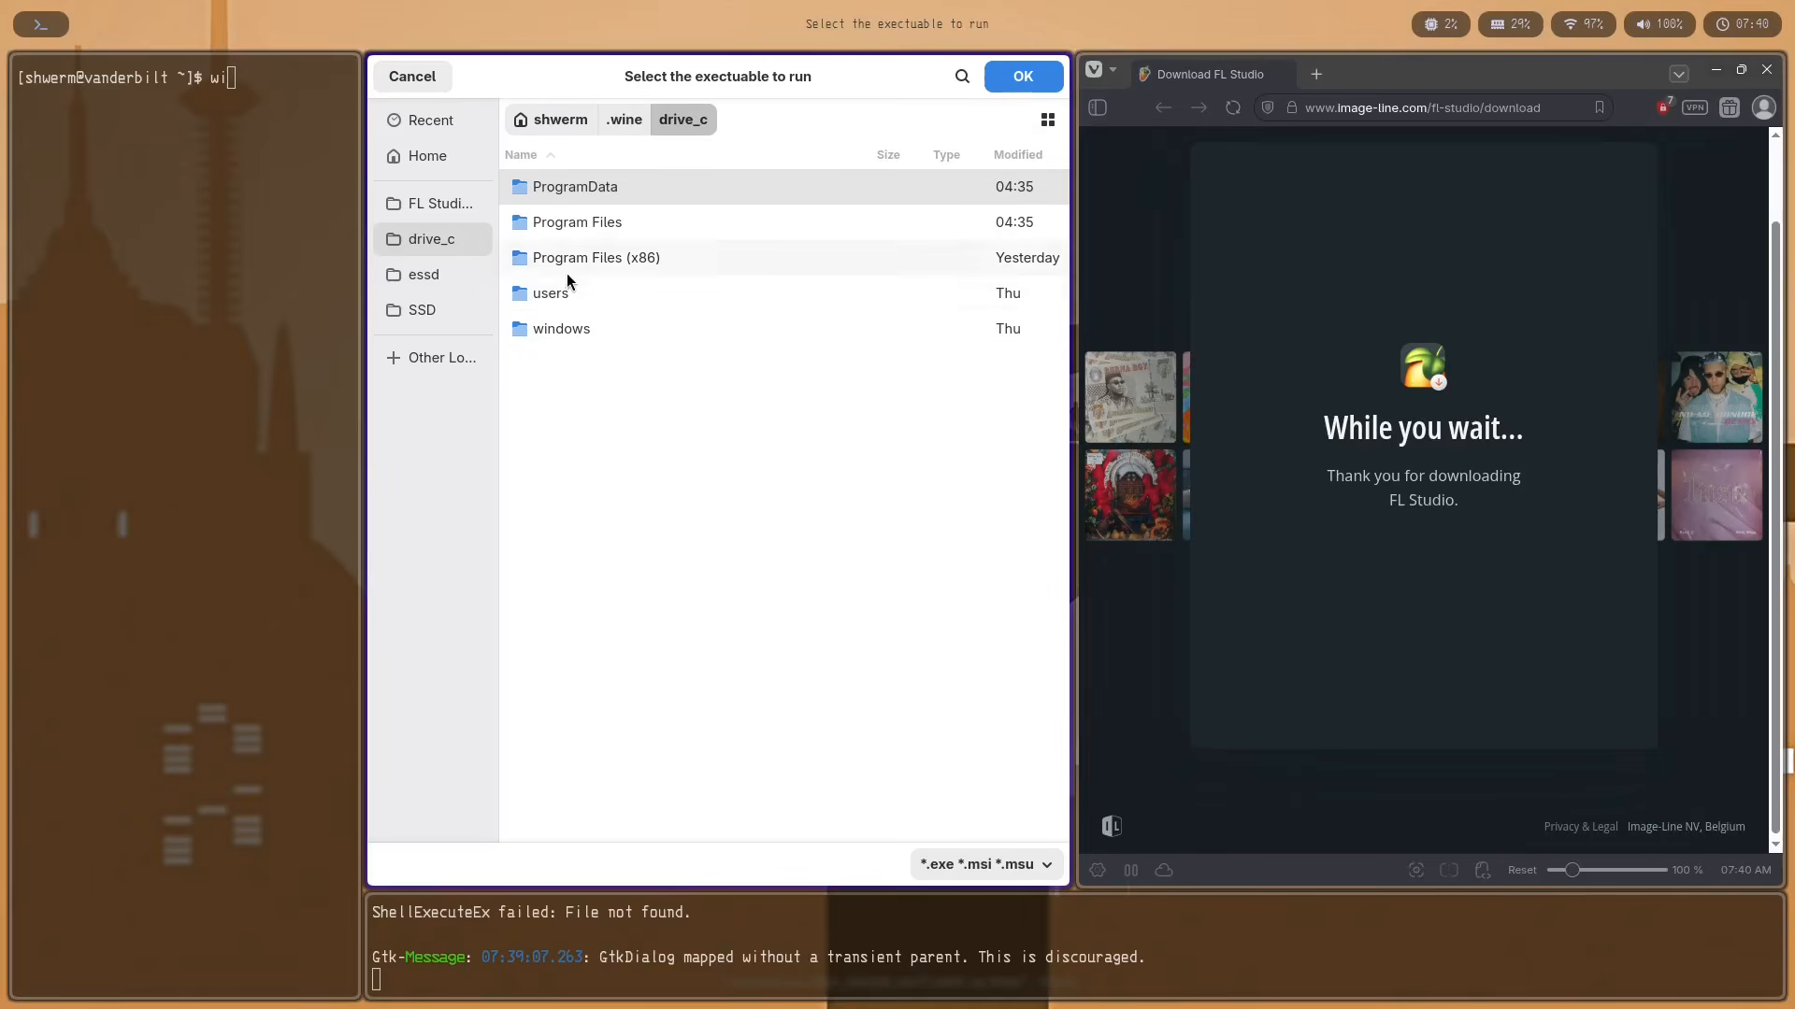
{"action": "double_click", "coordinate": [581, 222]}
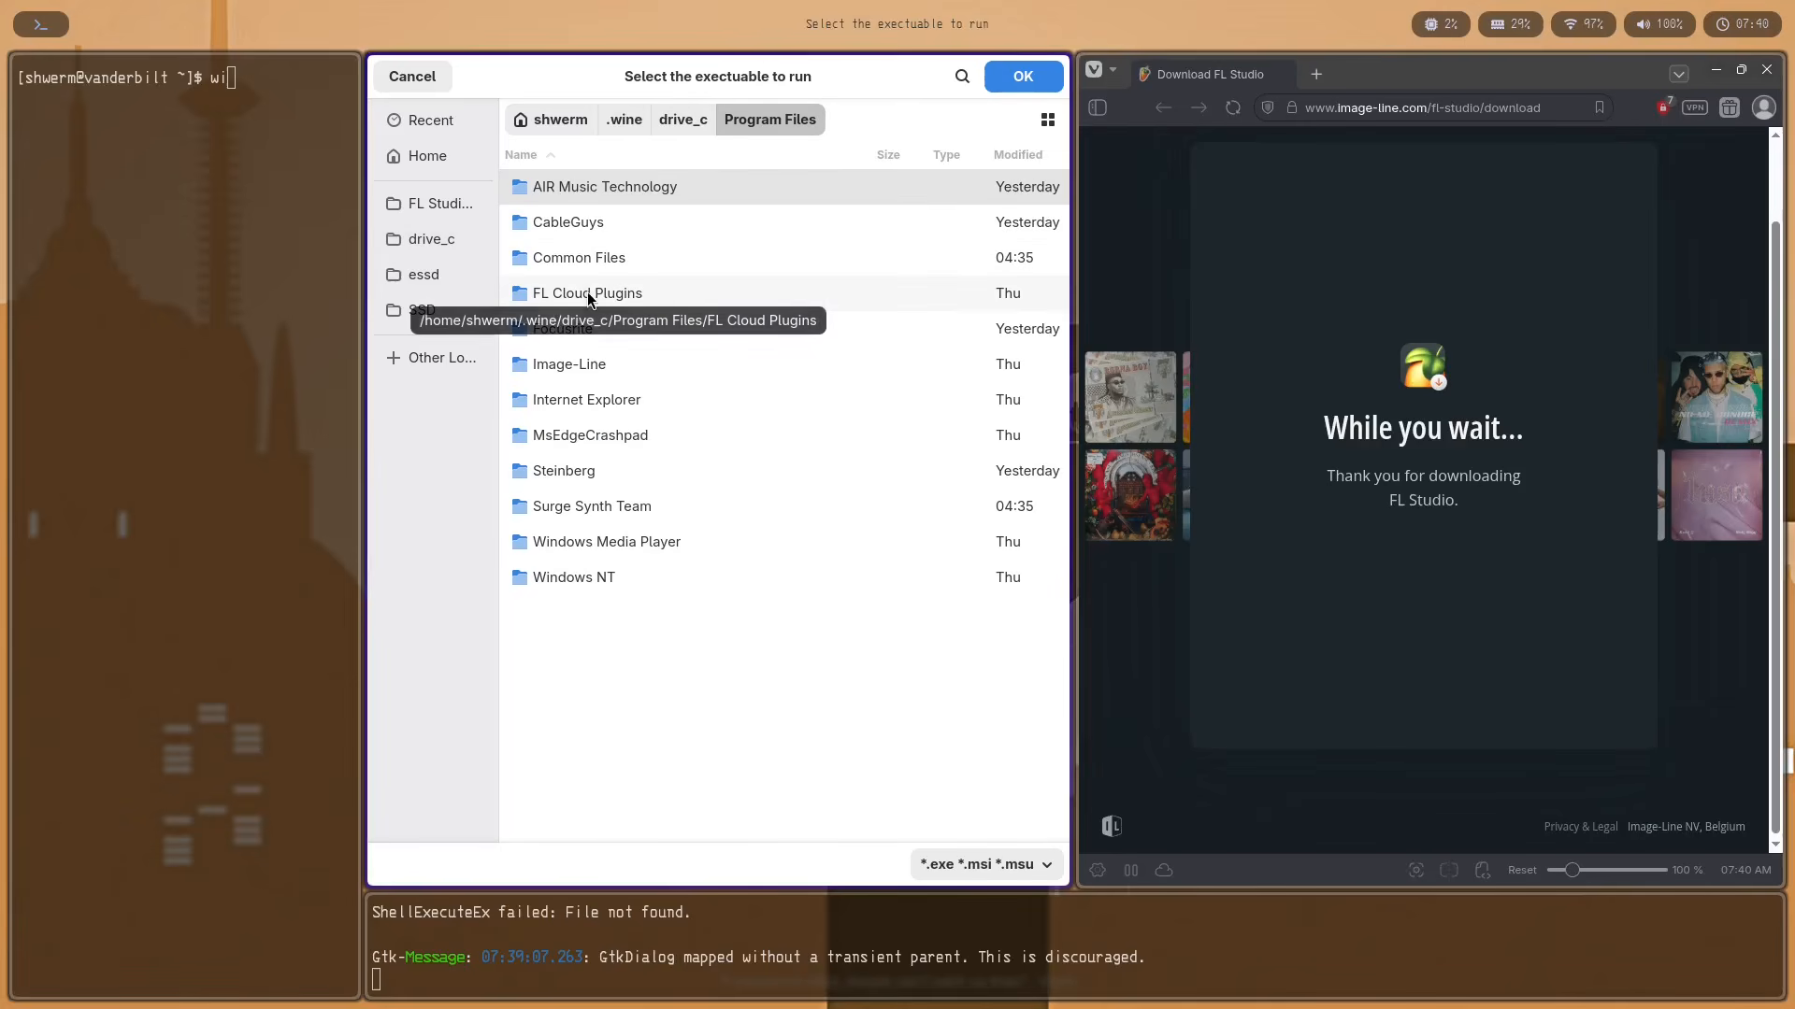
{"action": "double_click", "coordinate": [585, 365]}
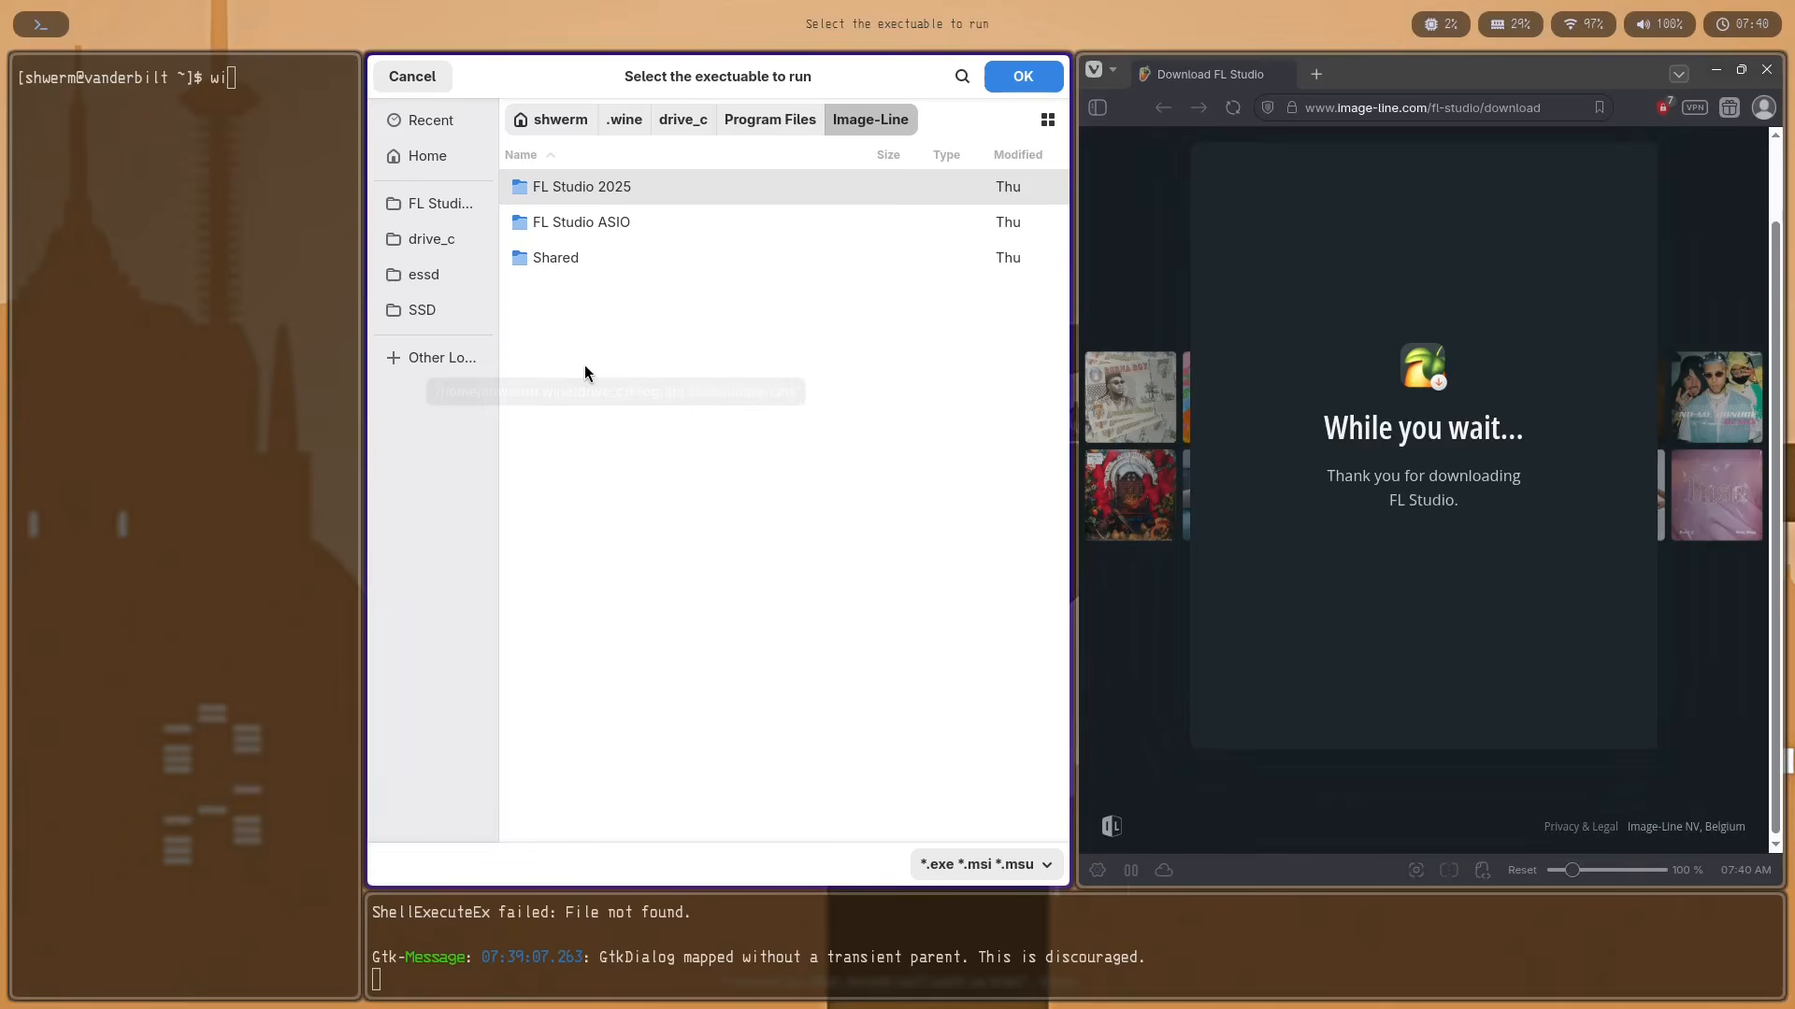
{"action": "double_click", "coordinate": [602, 187]}
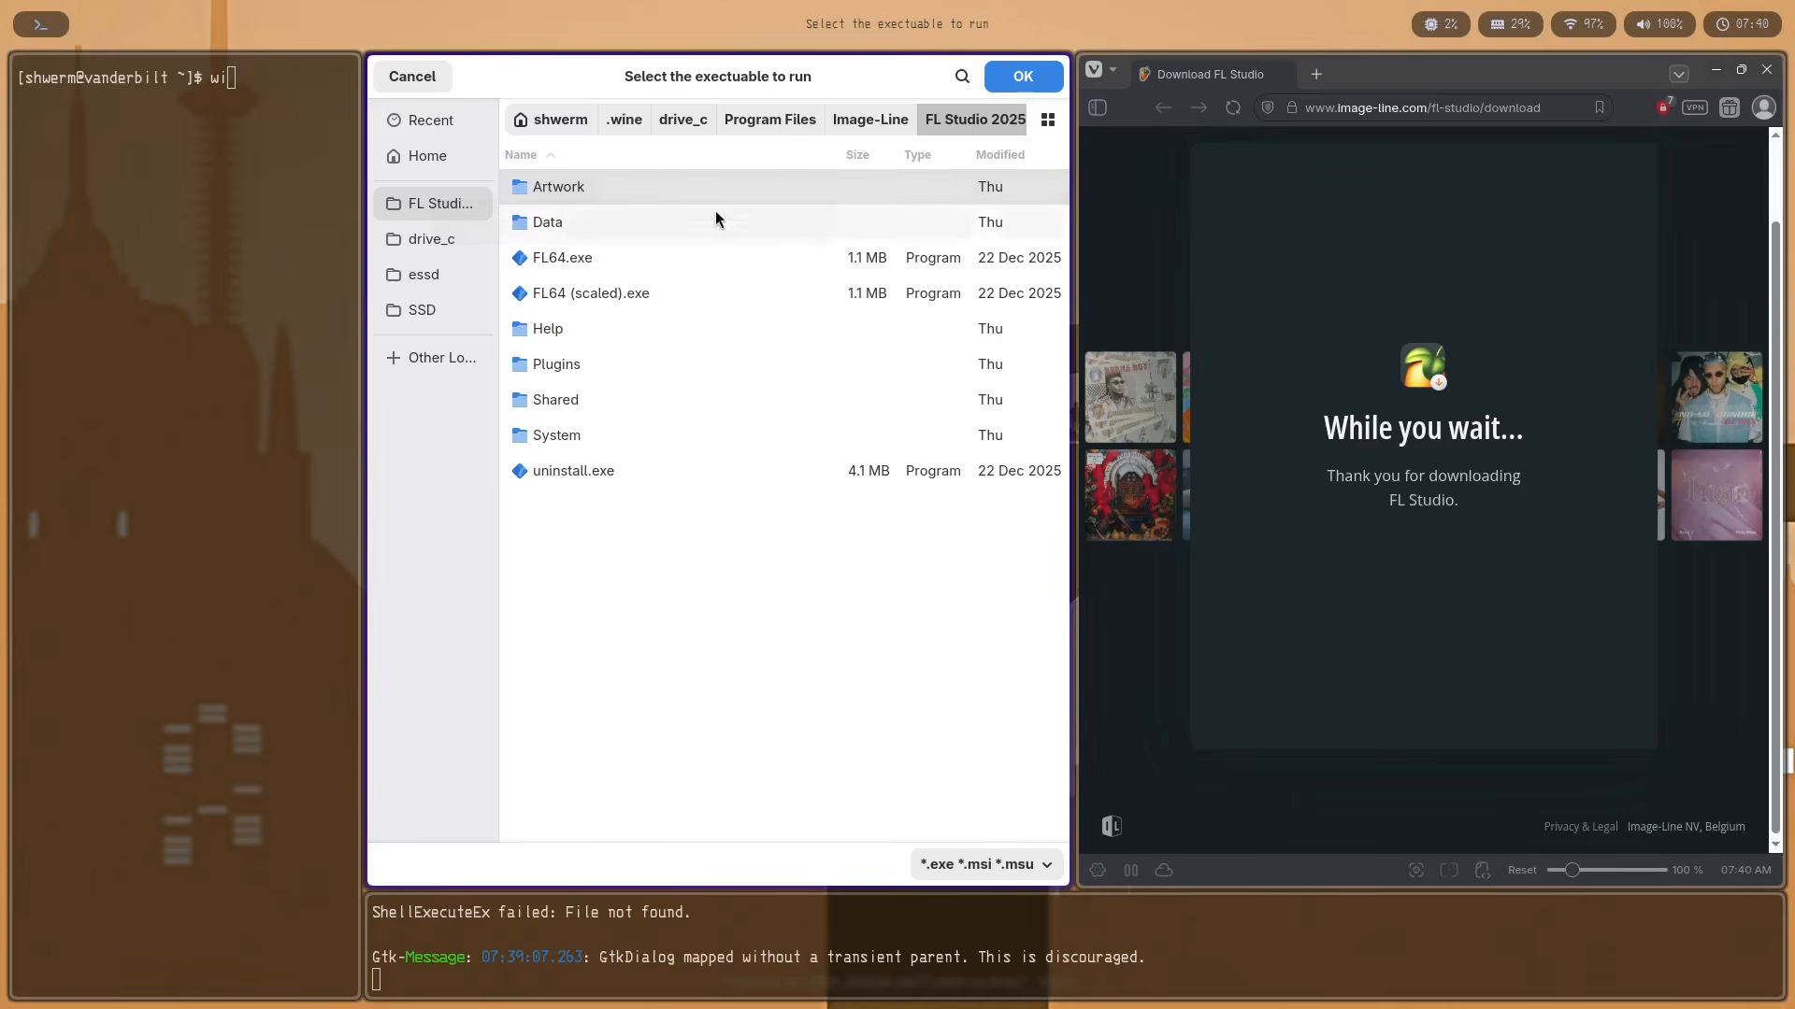
{"action": "left_click", "coordinate": [584, 262]}
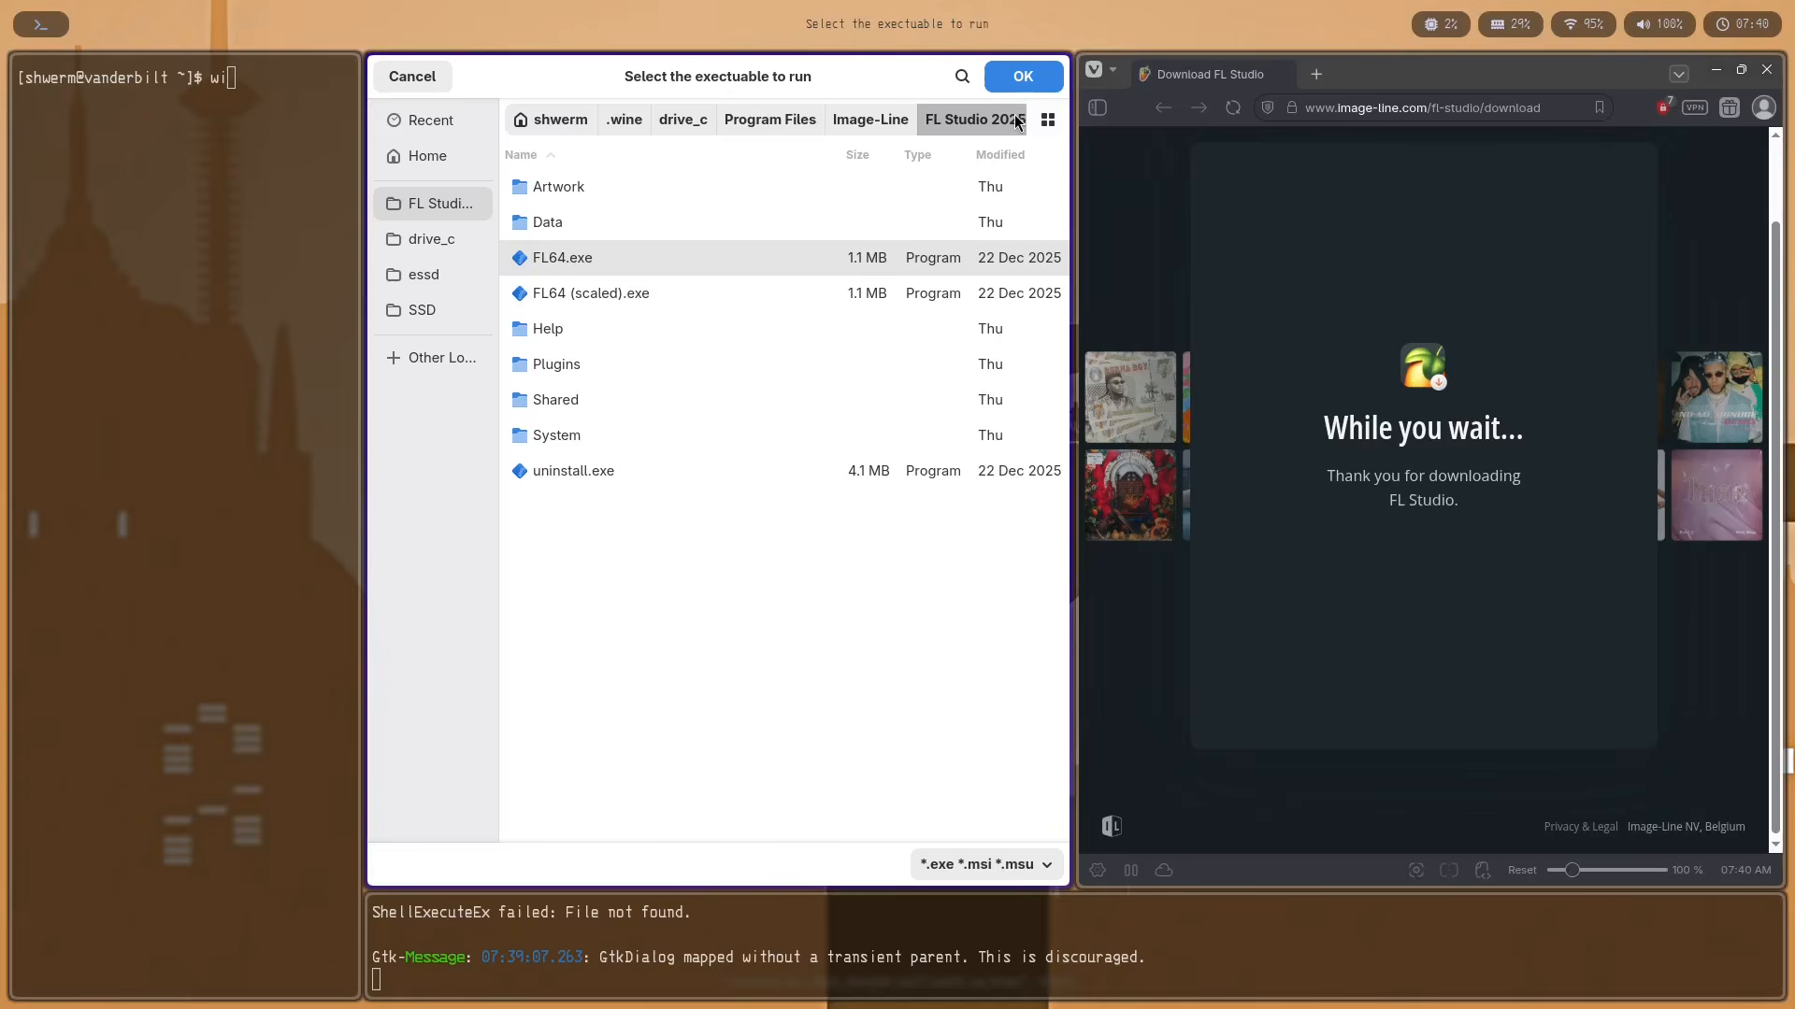
- Return the file chooser to the Image-Line folder and complete the terminal prompt's command as "winetricks"
{"action": "left_click", "coordinate": [891, 119]}
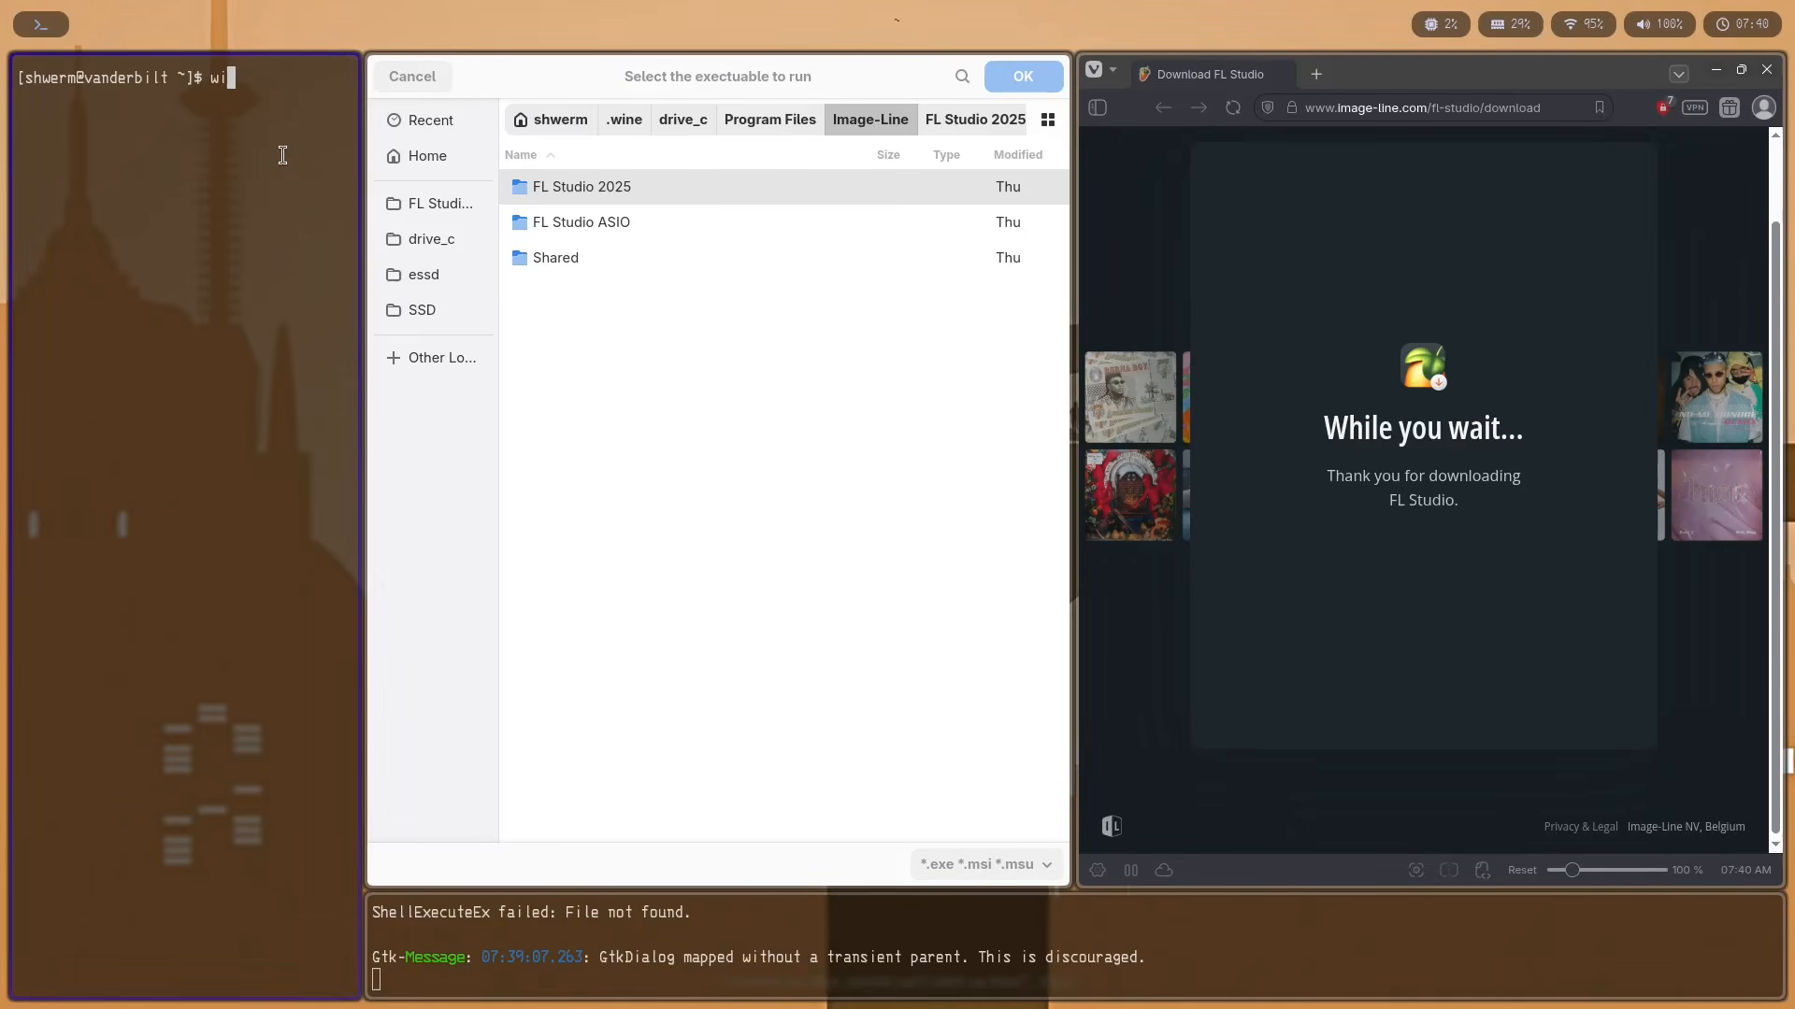
{"action": "type", "text": "netricks"}
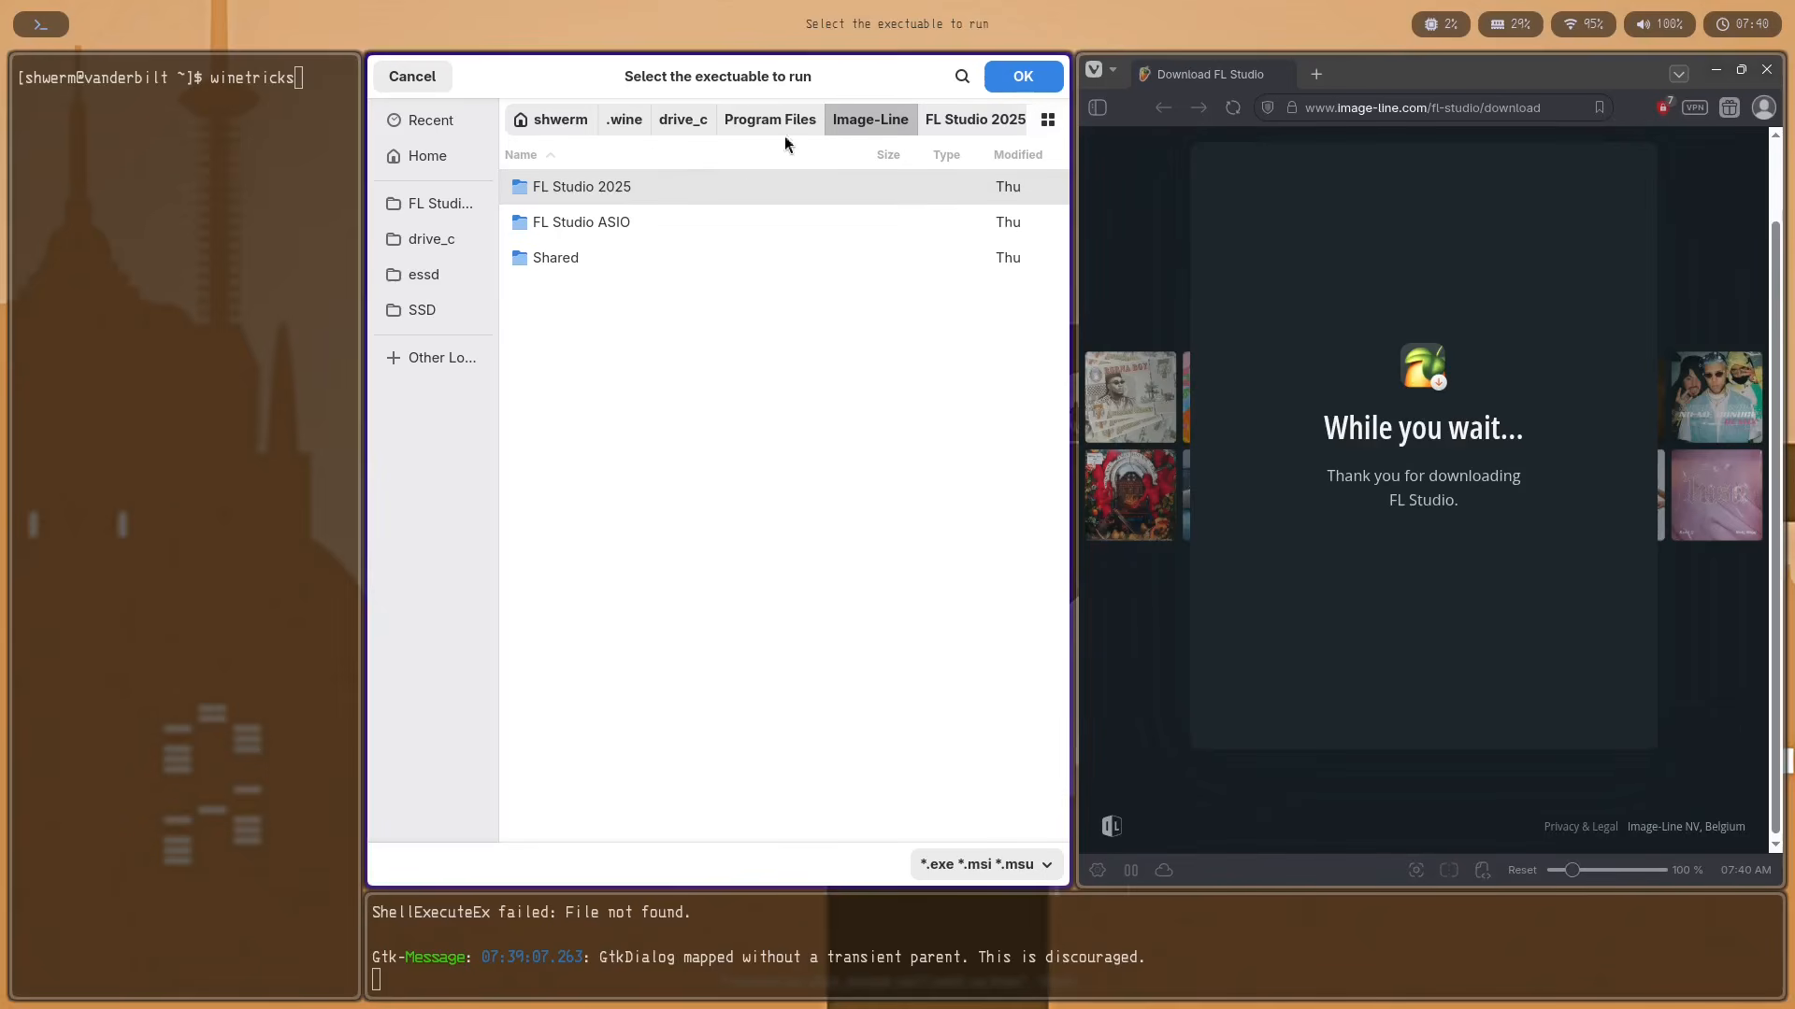
- Add the FL Studio 2025 folder to the file chooser's bookmarks
{"action": "right_click", "coordinate": [554, 184]}
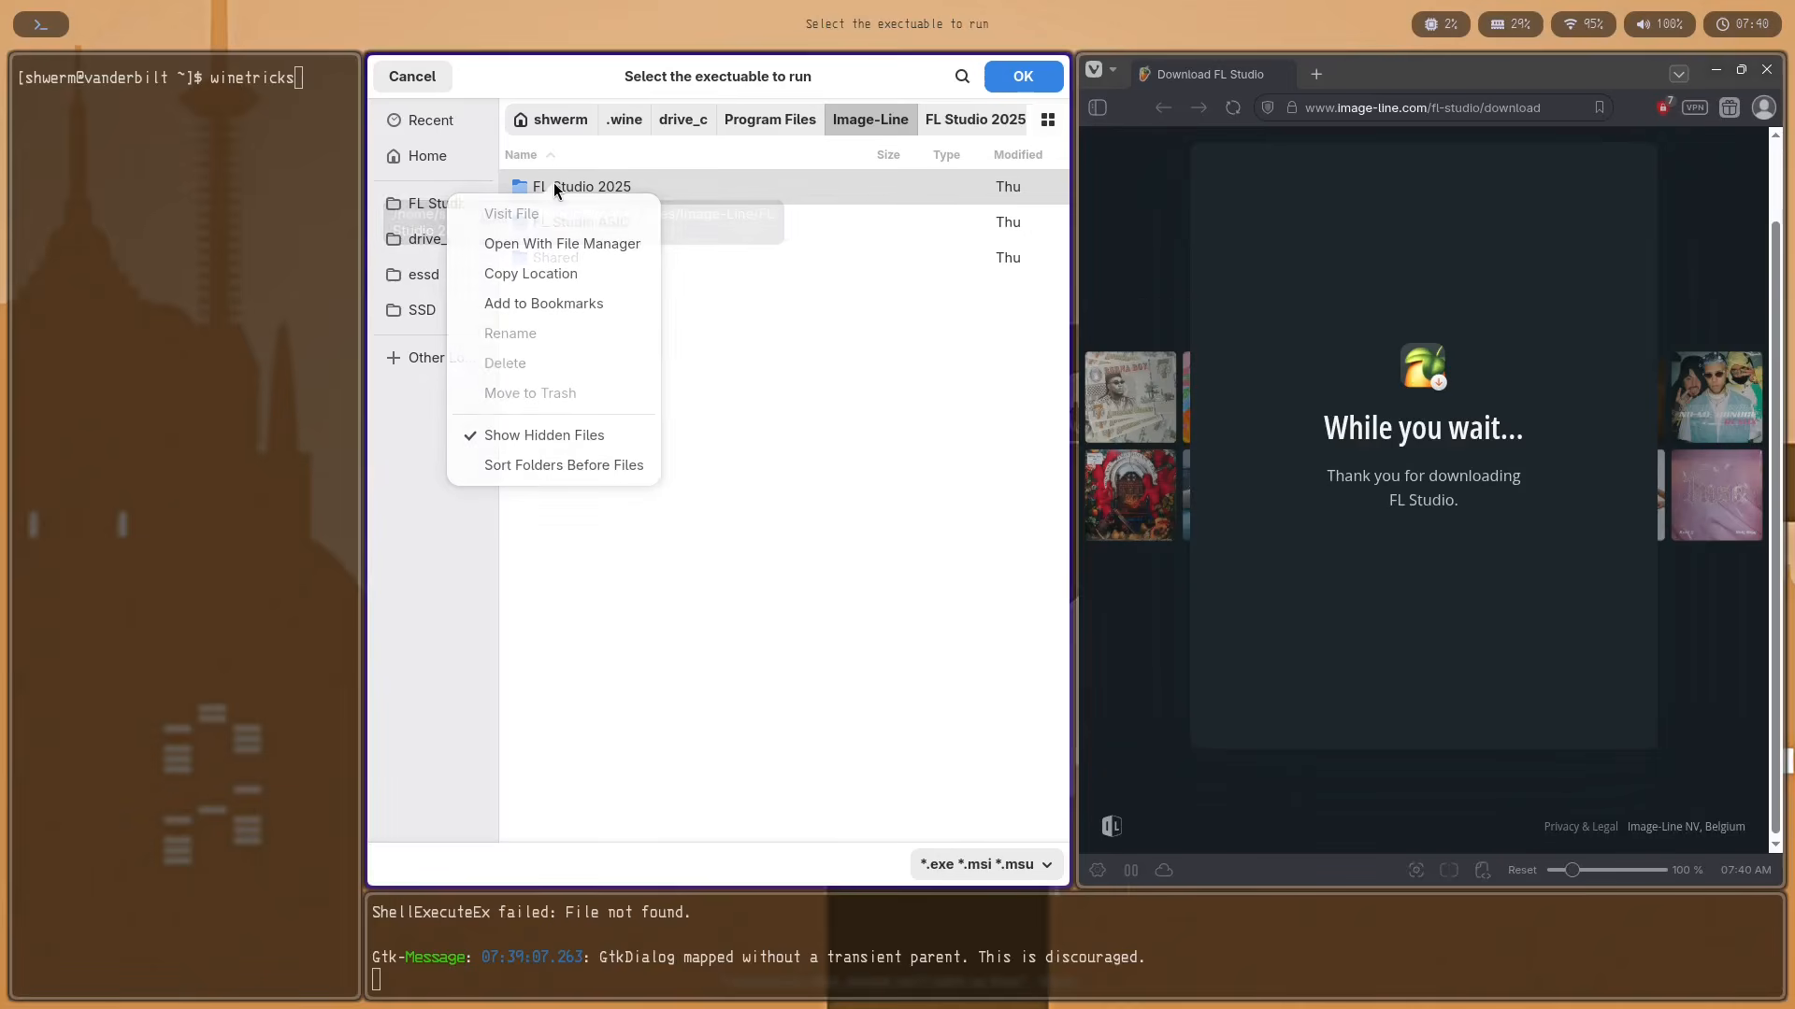
{"action": "left_click", "coordinate": [546, 305]}
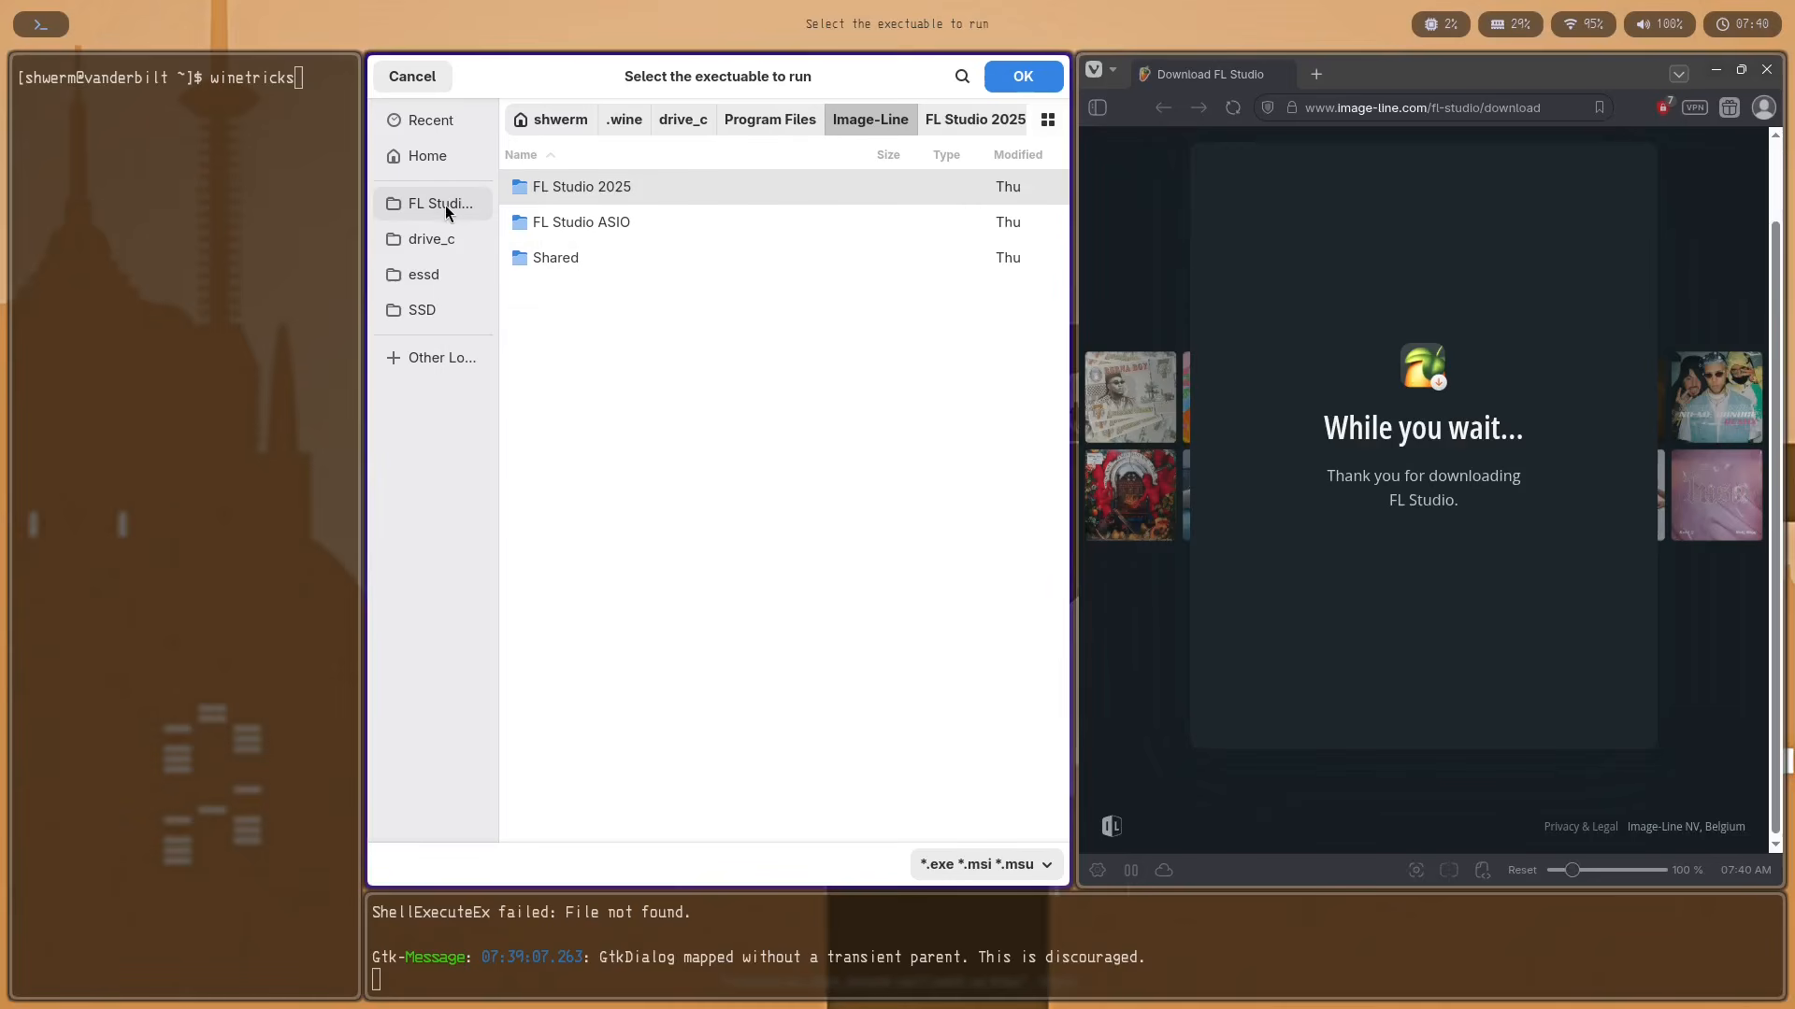
{"action": "right_click", "coordinate": [546, 190]}
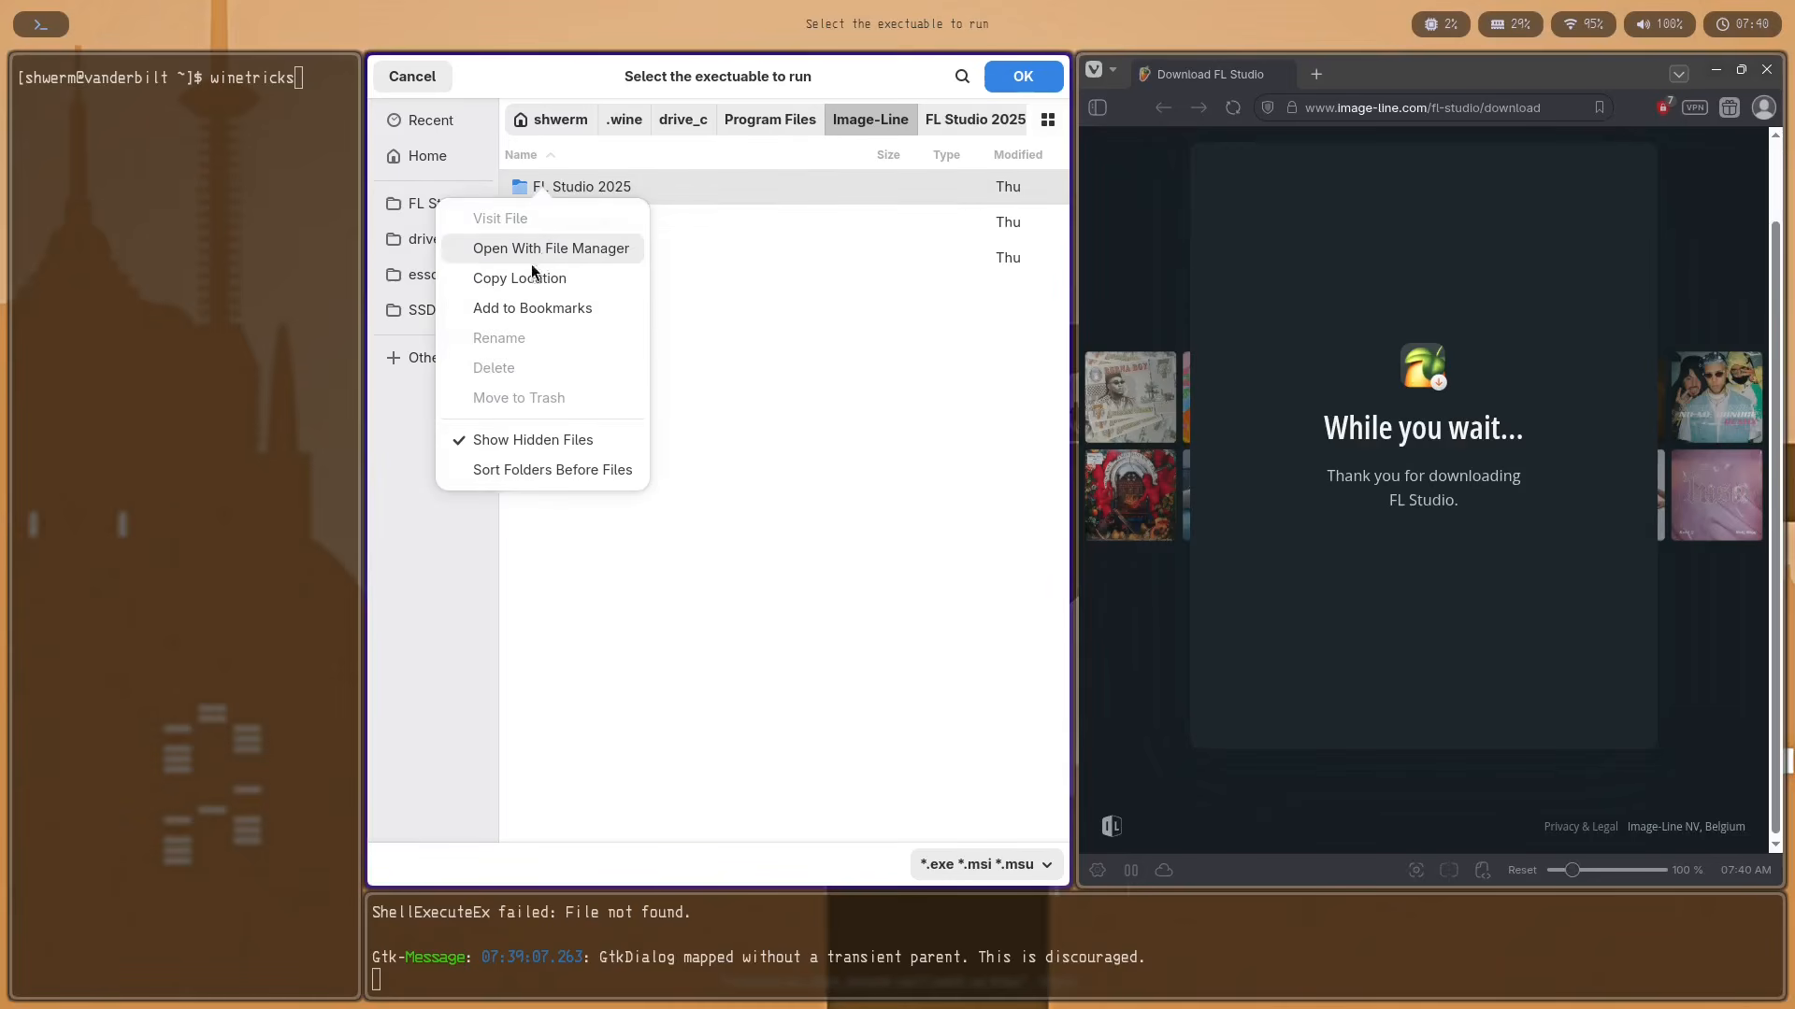
{"action": "left_click", "coordinate": [509, 311]}
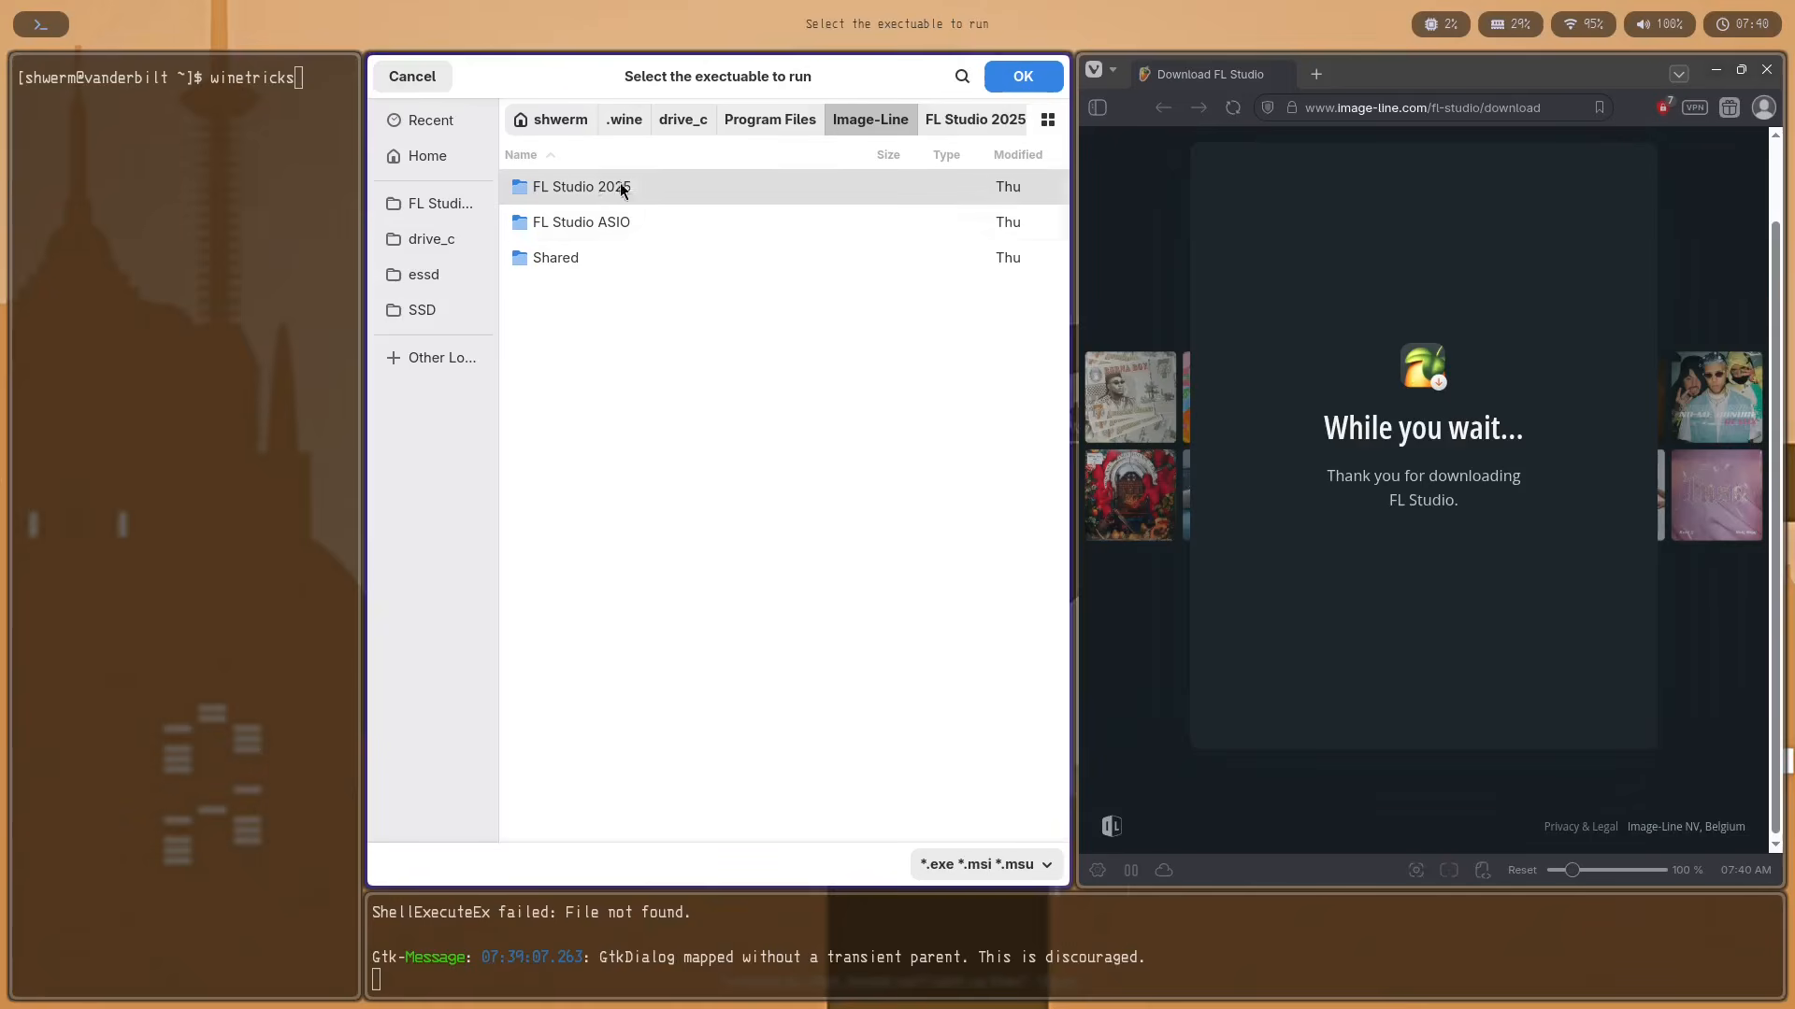
- Open the bookmarked FL Studio folder and run FL64.exe from it
{"action": "left_click", "coordinate": [435, 204]}
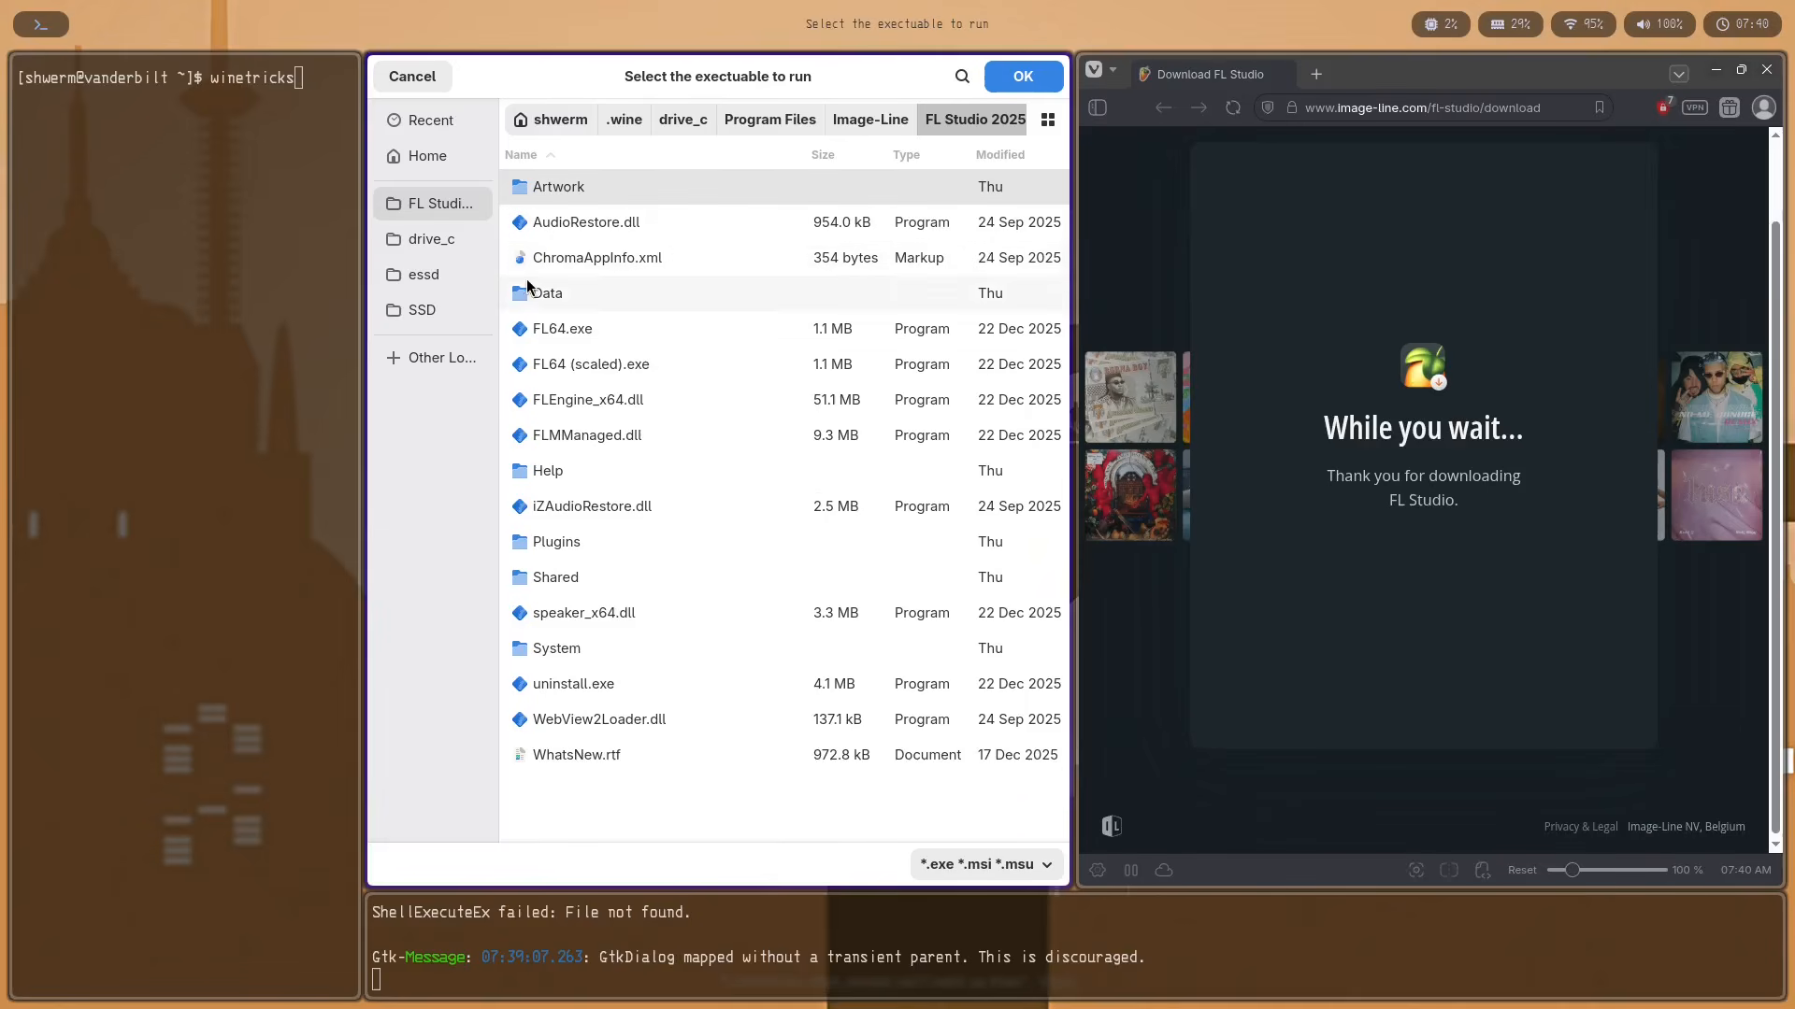
{"action": "left_click", "coordinate": [572, 338]}
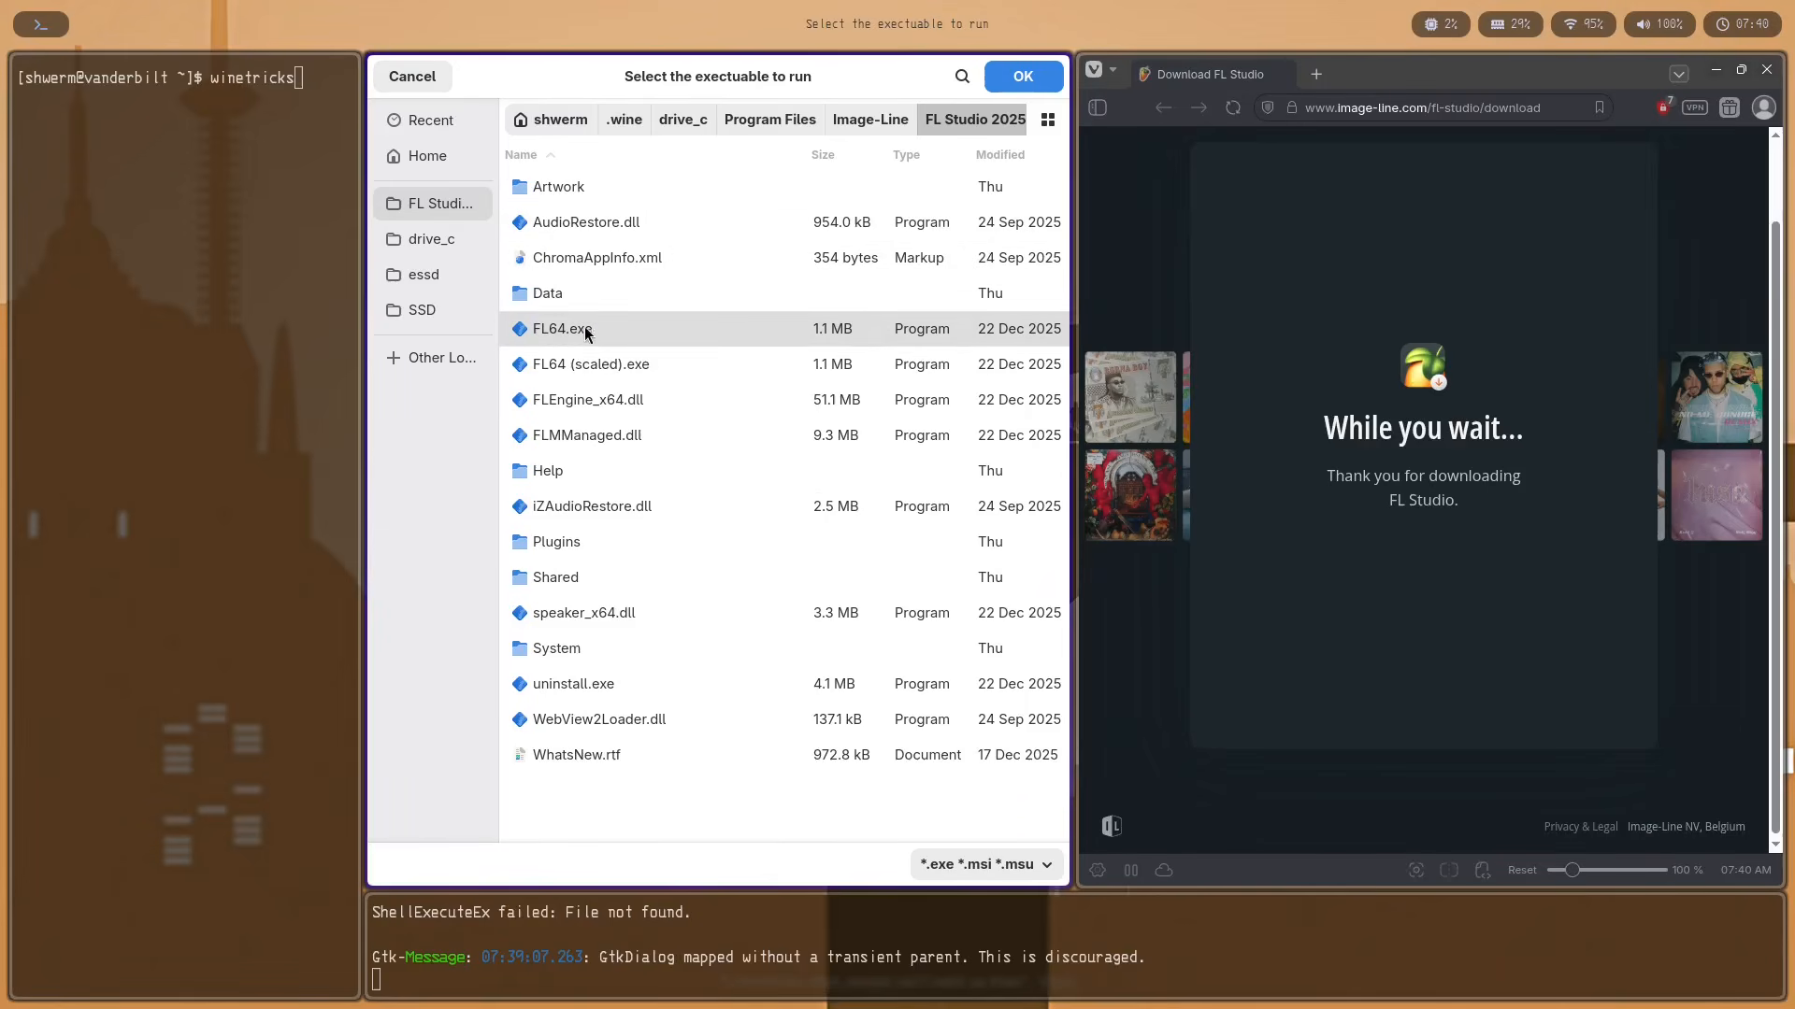
{"action": "left_click", "coordinate": [1023, 79]}
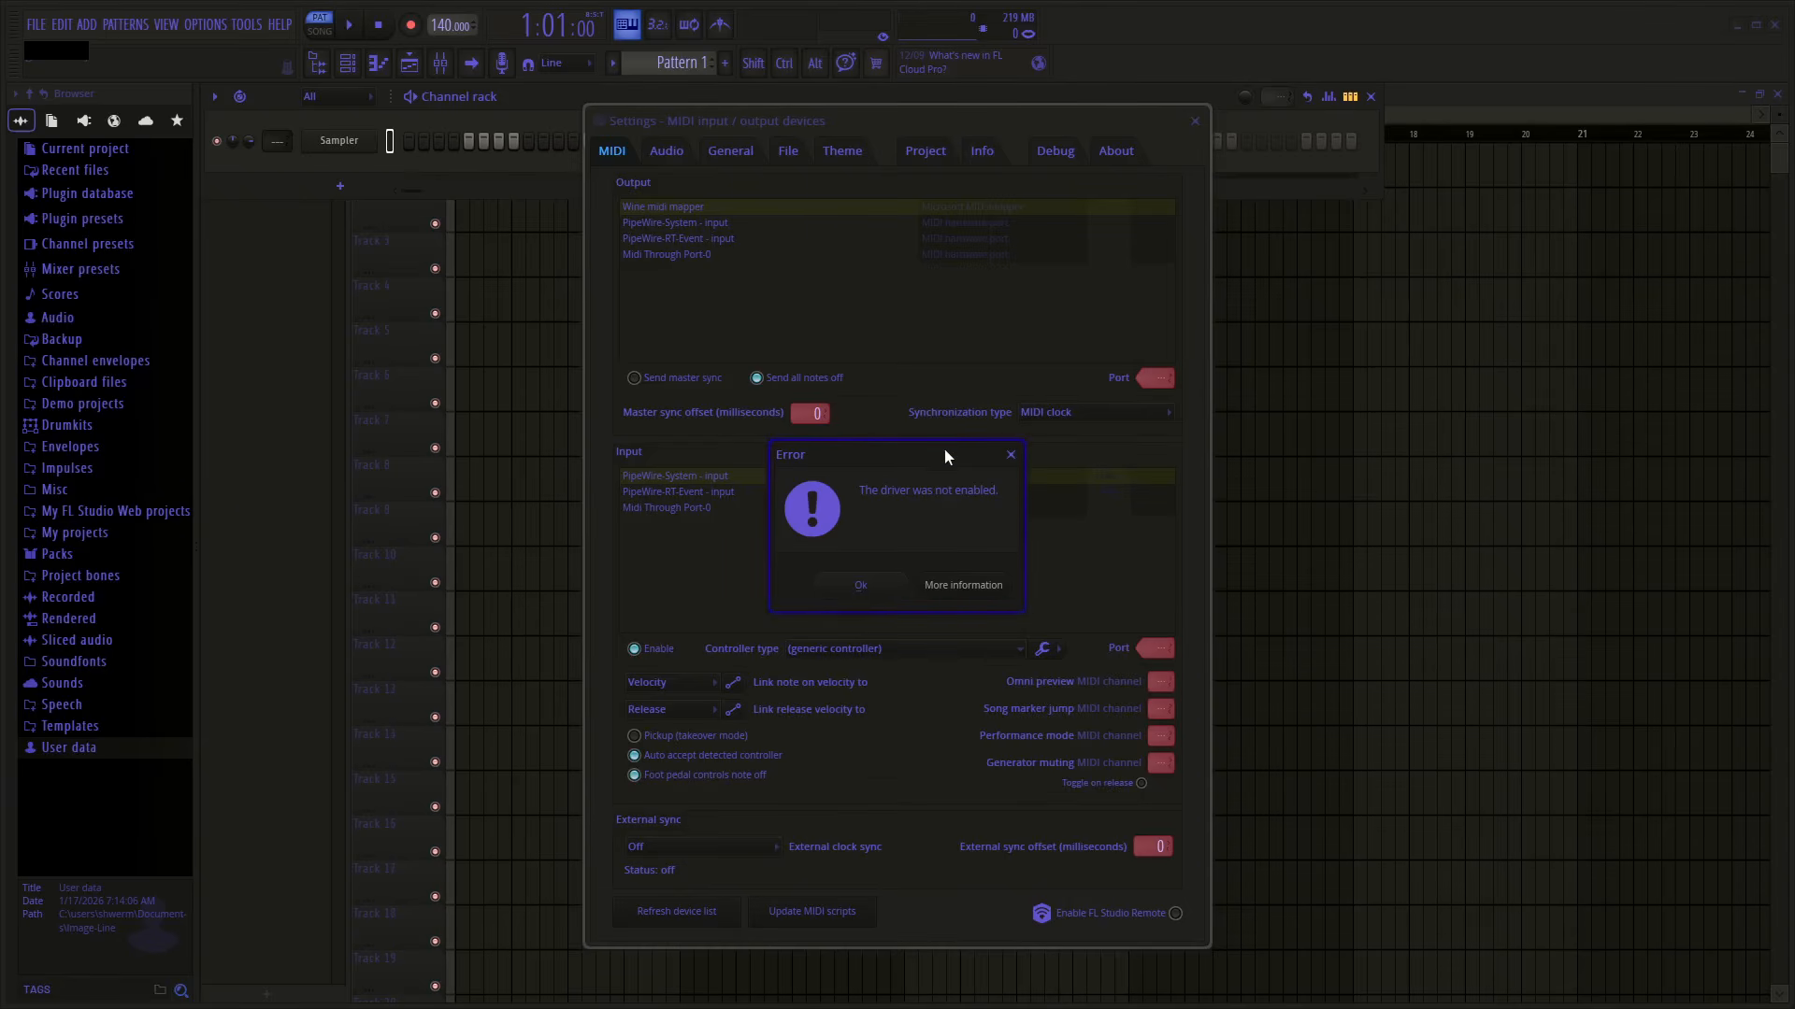
- Dismiss the driver error, move the settings window aside and show the audio settings
{"action": "left_click_drag", "start_coordinate": [944, 450], "coordinate": [930, 249]}
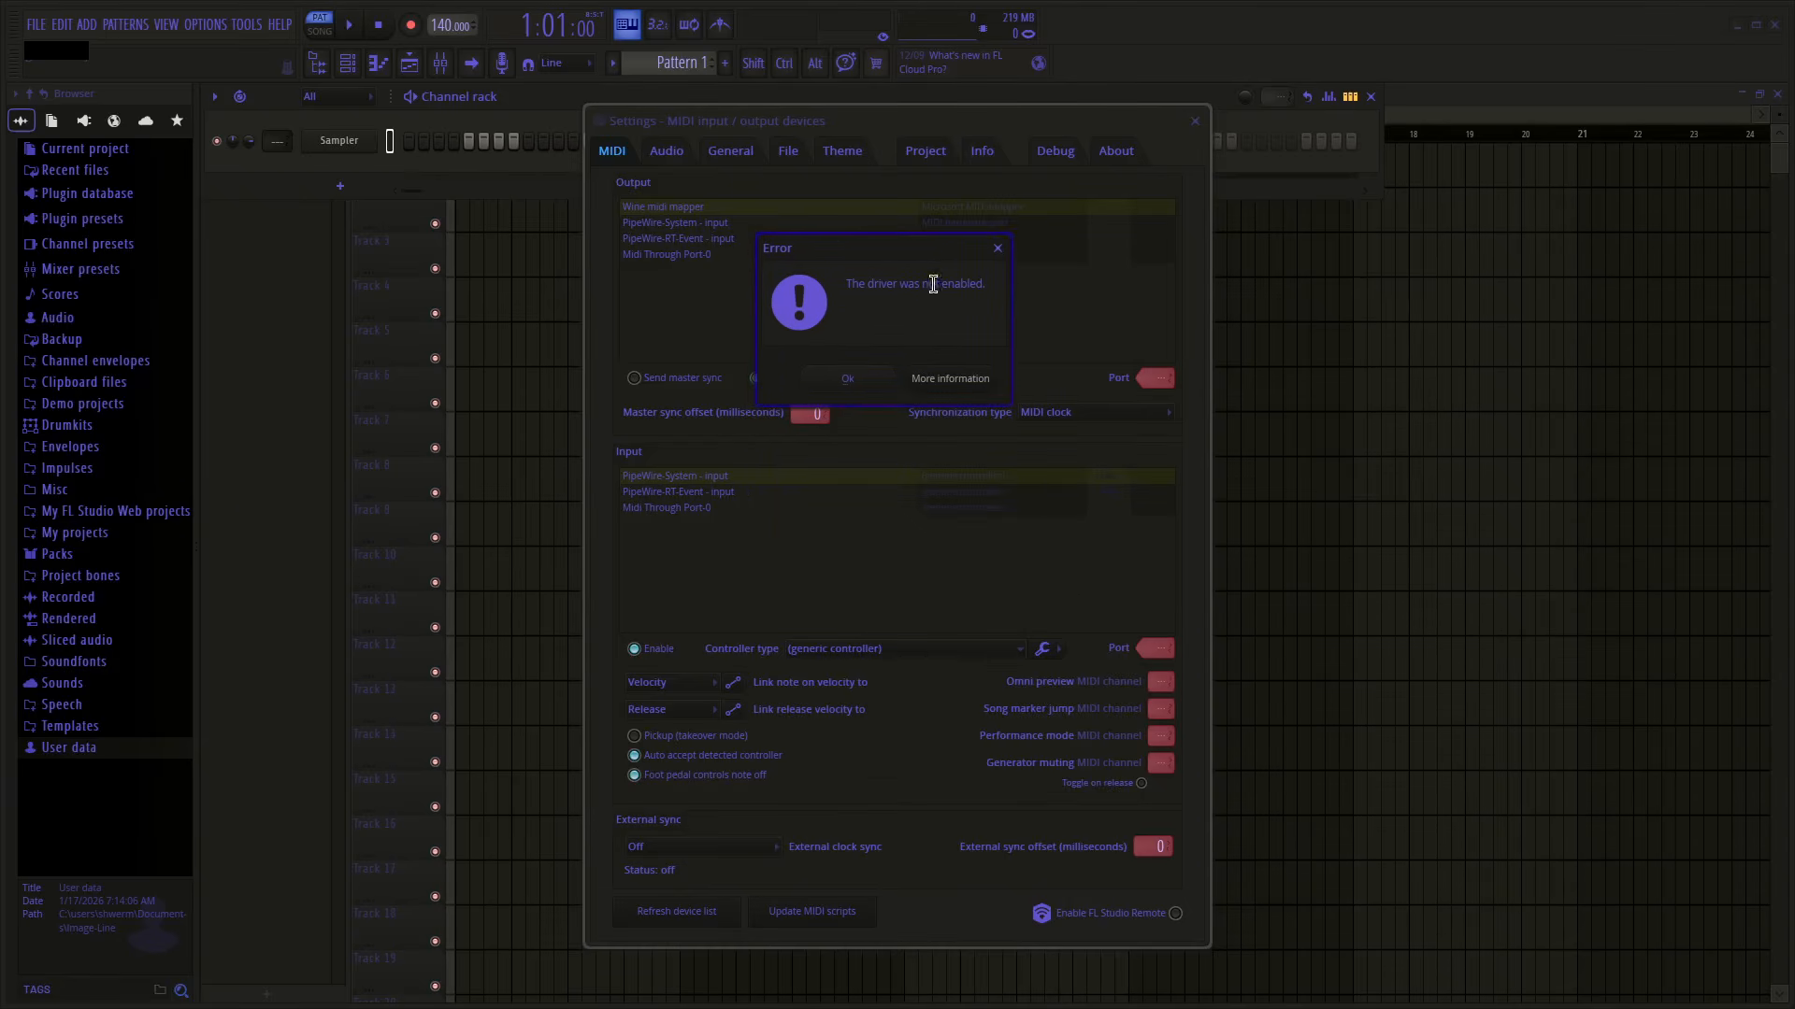
{"action": "left_click", "coordinate": [873, 381]}
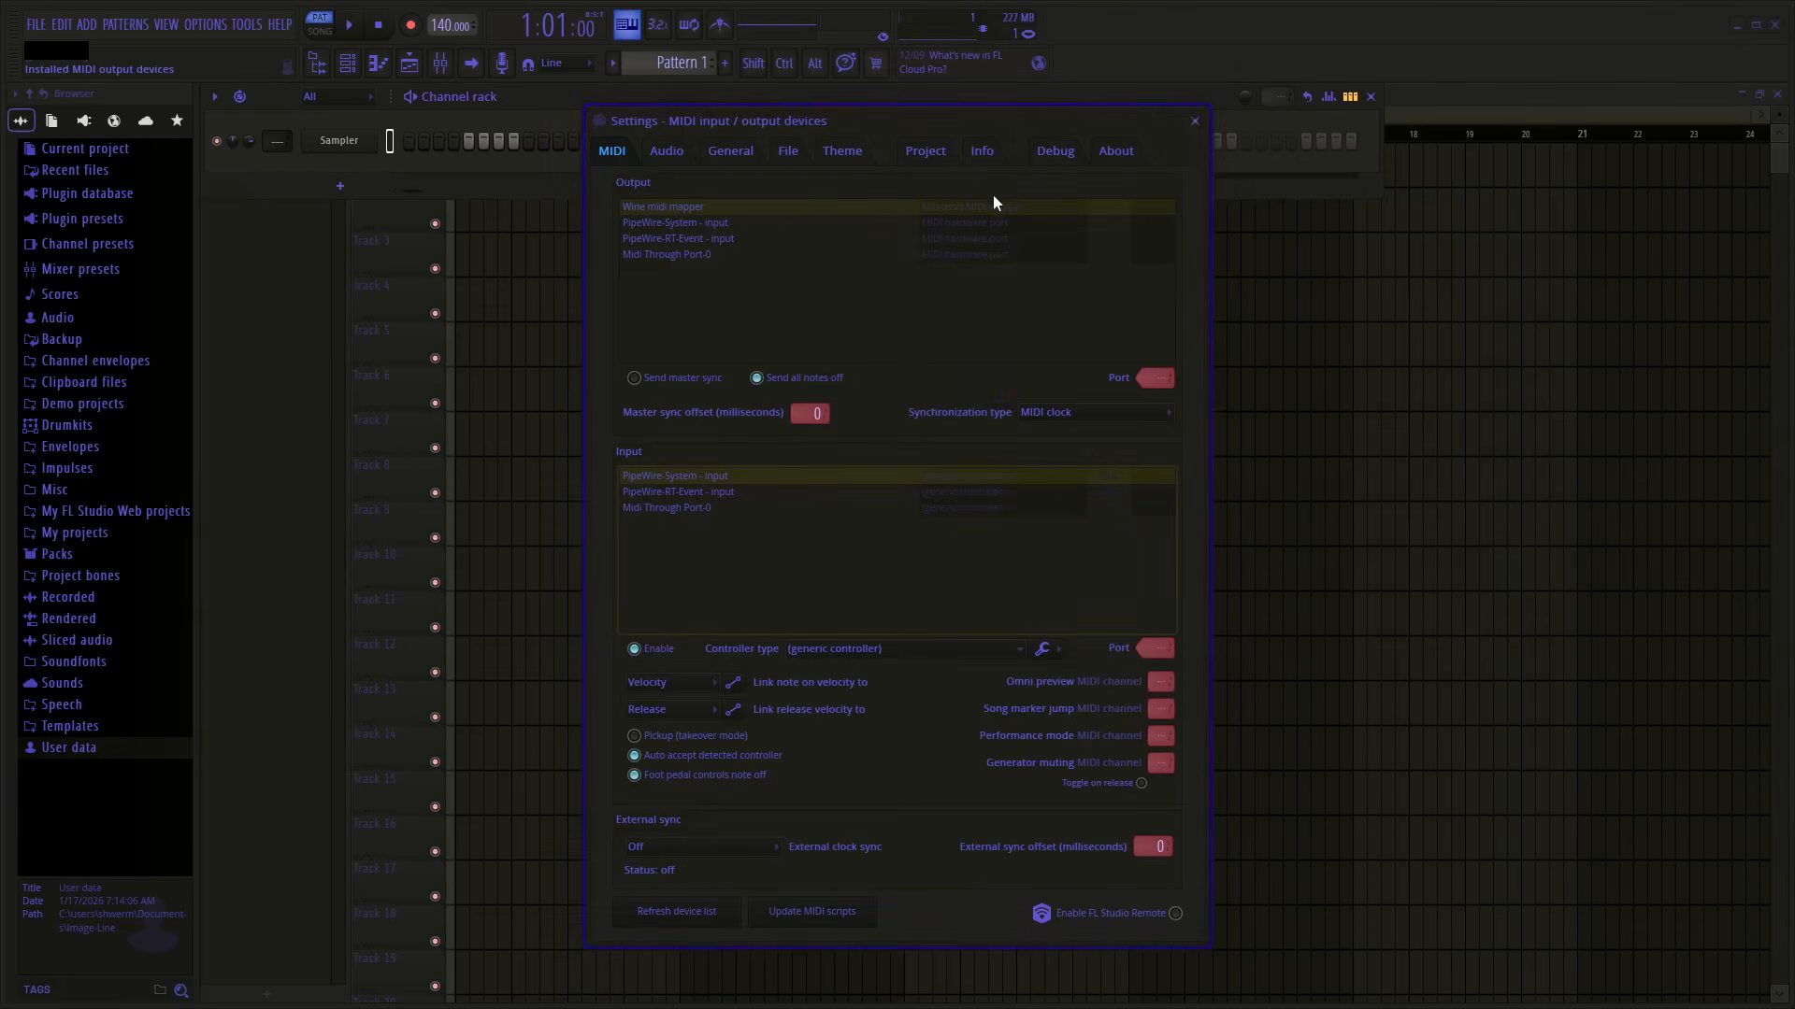
{"action": "left_click_drag", "start_coordinate": [815, 233], "coordinate": [1126, 186]}
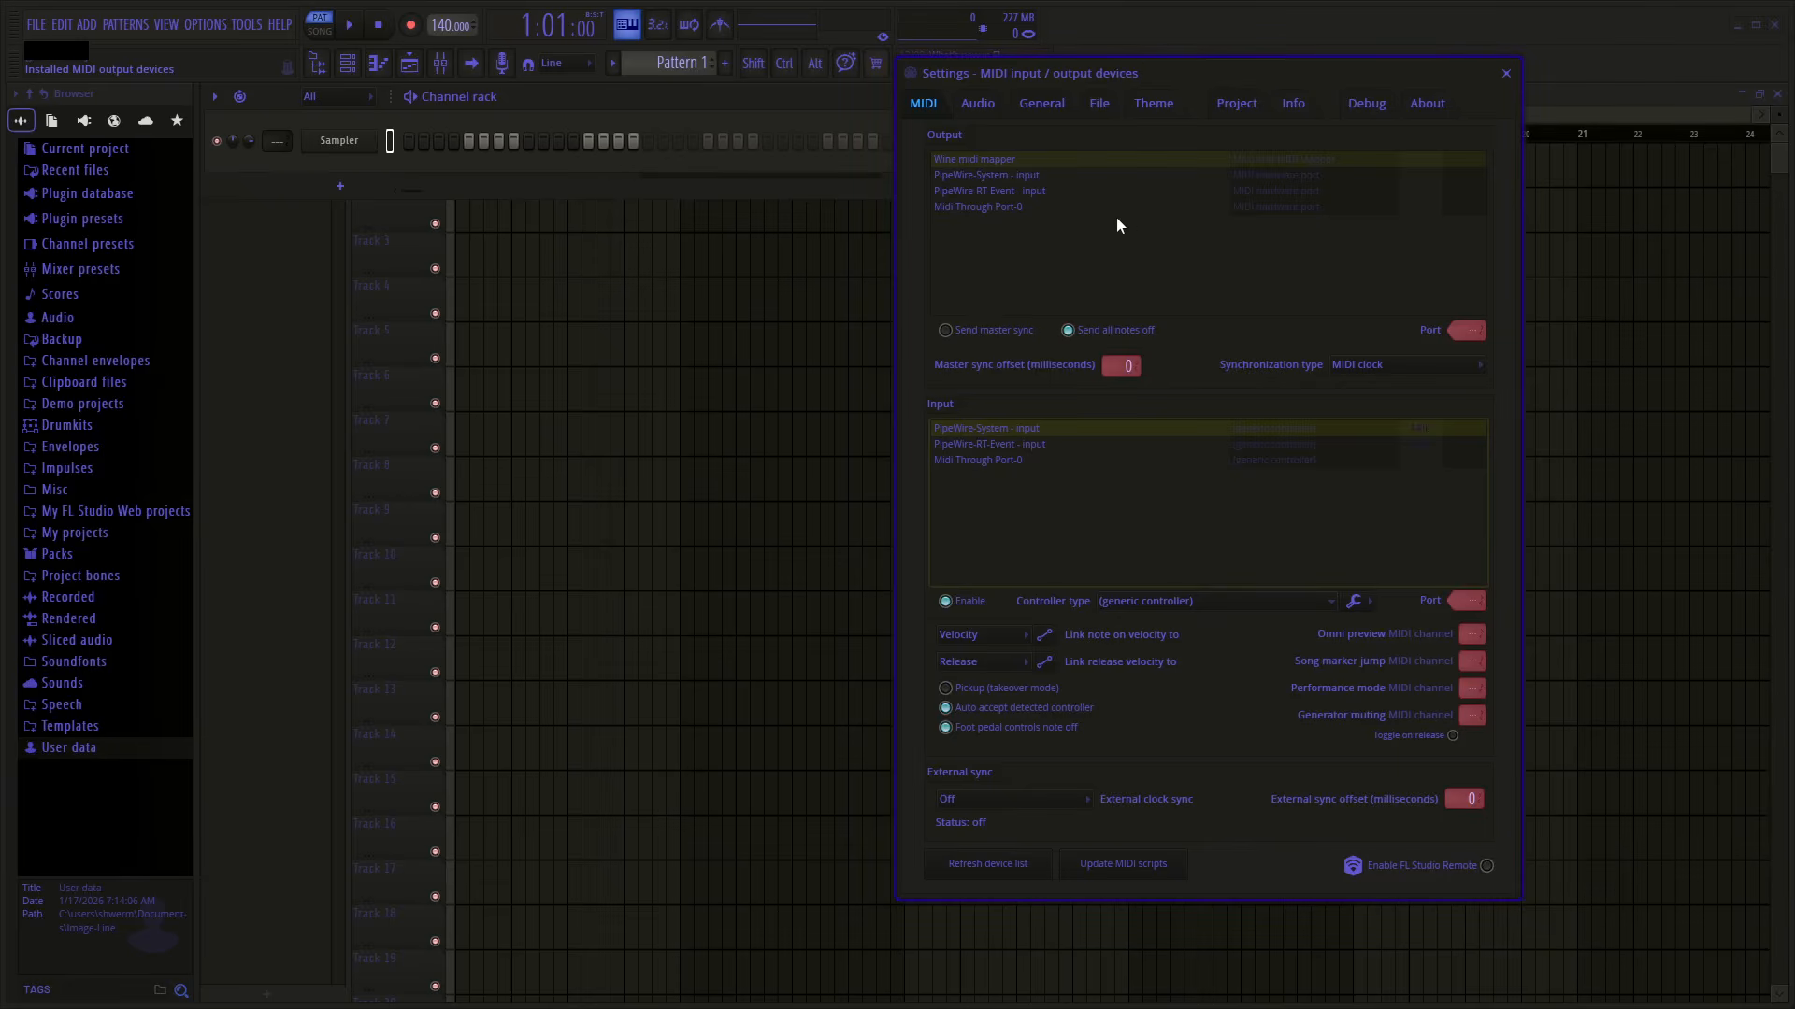
{"action": "left_click", "coordinate": [980, 104]}
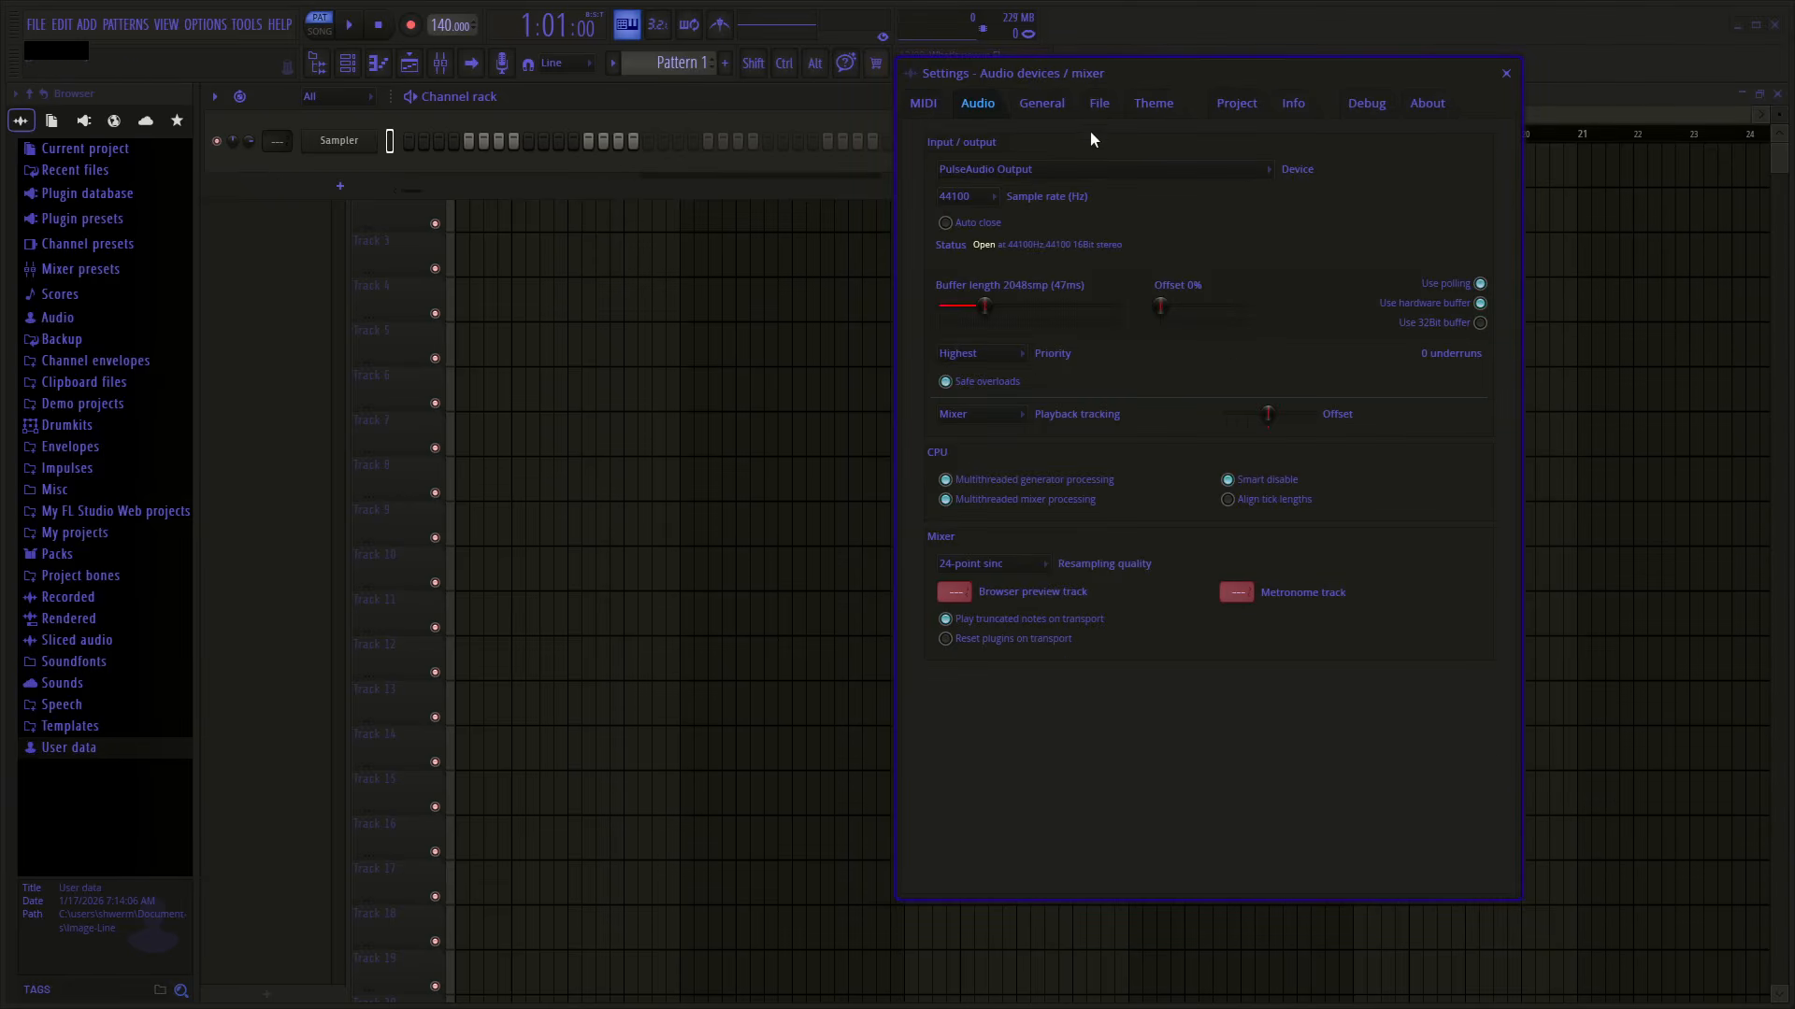
- Review the audio devices, choose PulseAudio Output and set the buffer length to 4096 samples
{"action": "left_click", "coordinate": [1023, 169]}
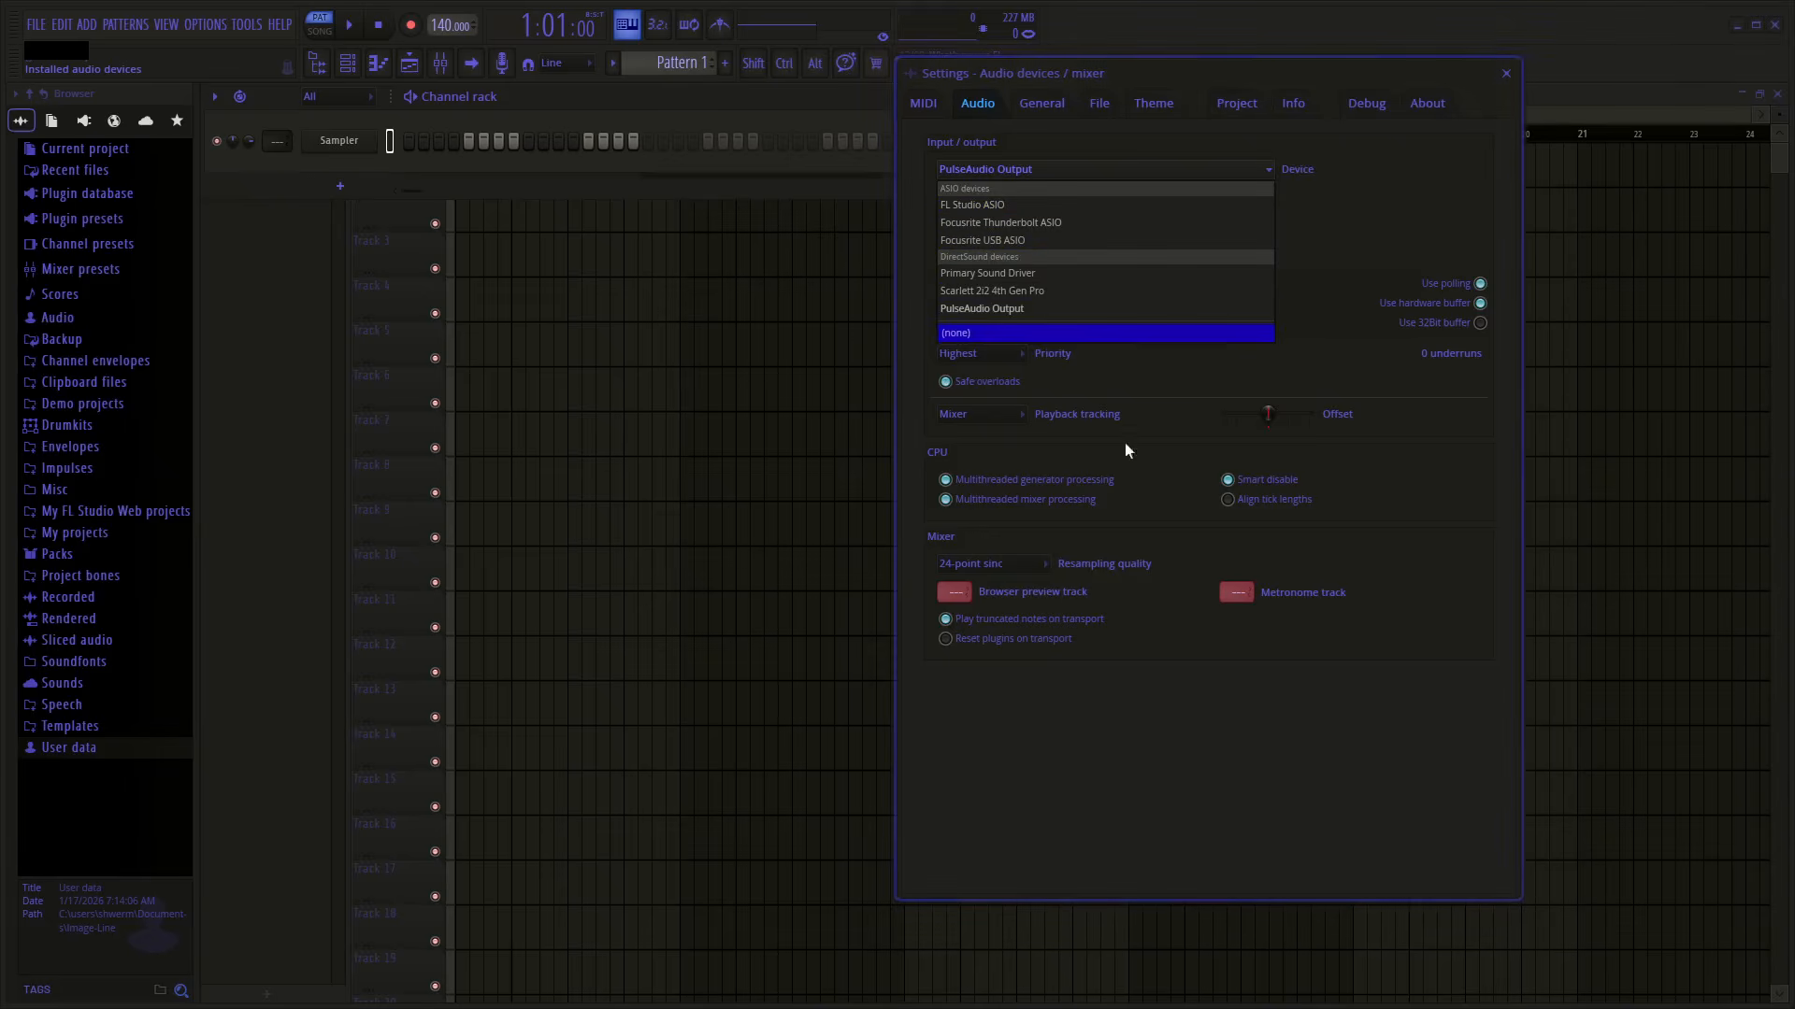
{"action": "left_click", "coordinate": [1155, 172]}
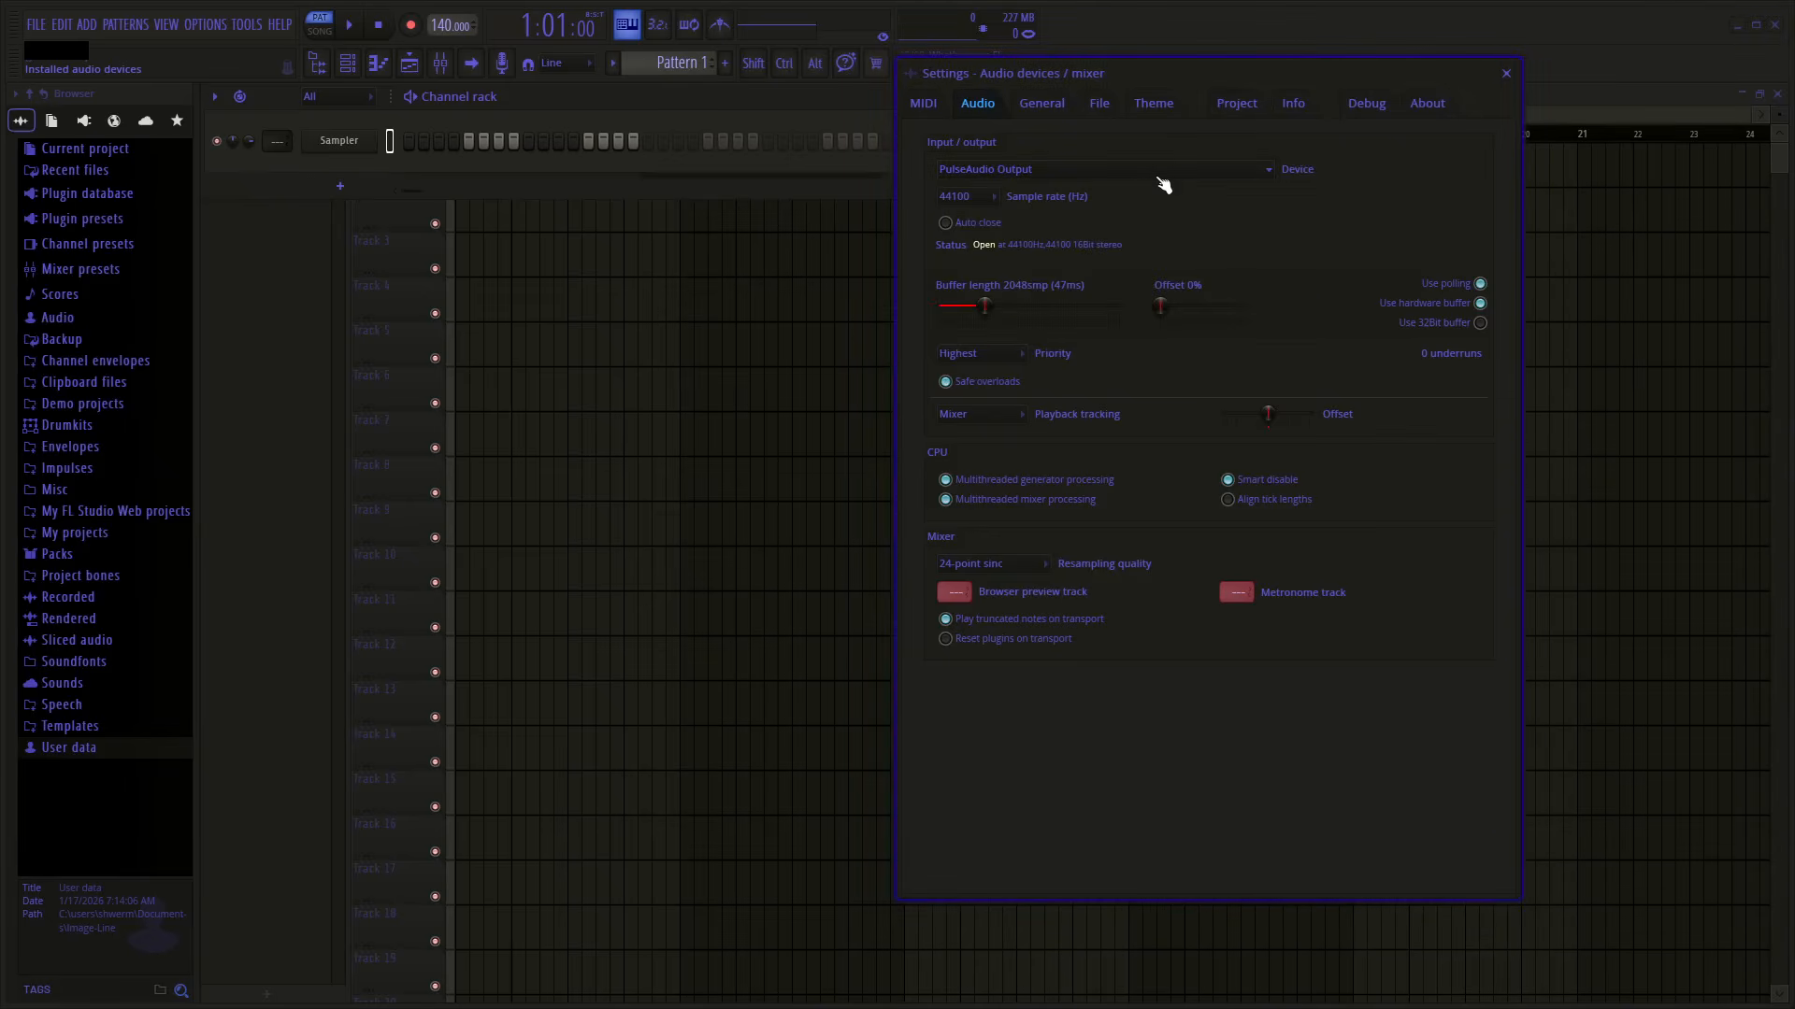
{"action": "left_click", "coordinate": [1158, 178]}
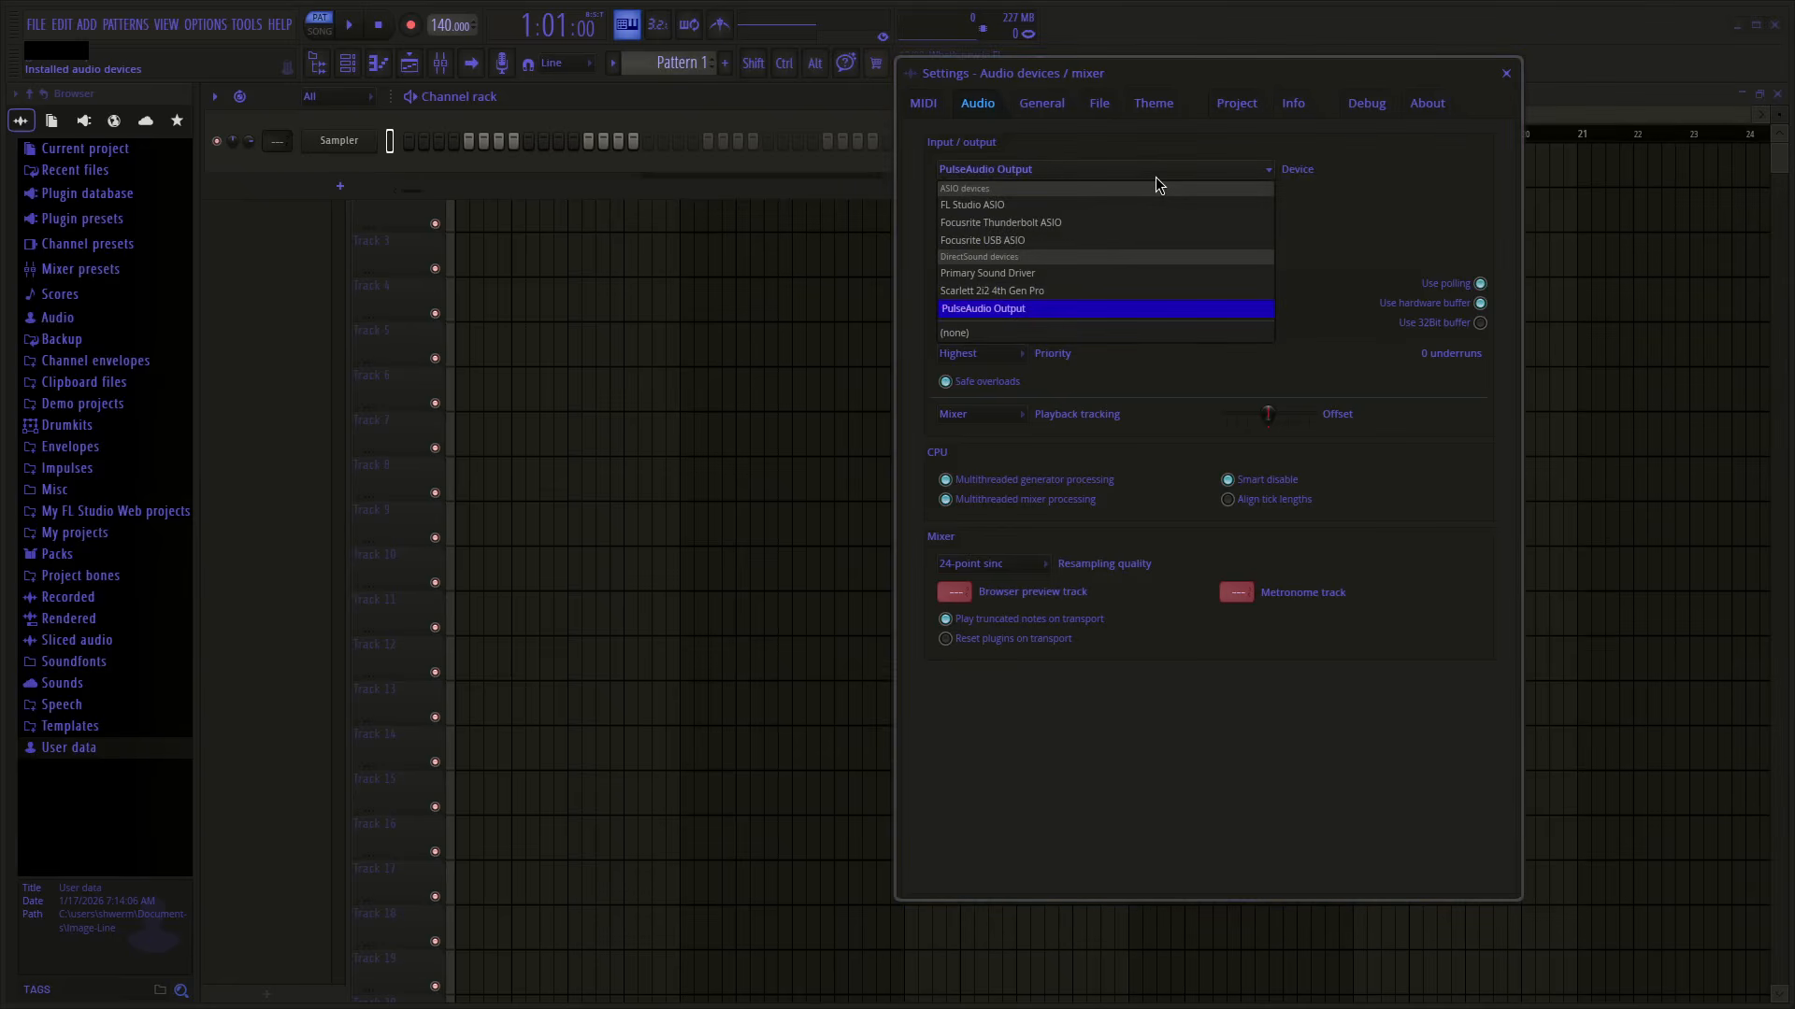
{"action": "left_click", "coordinate": [1158, 184]}
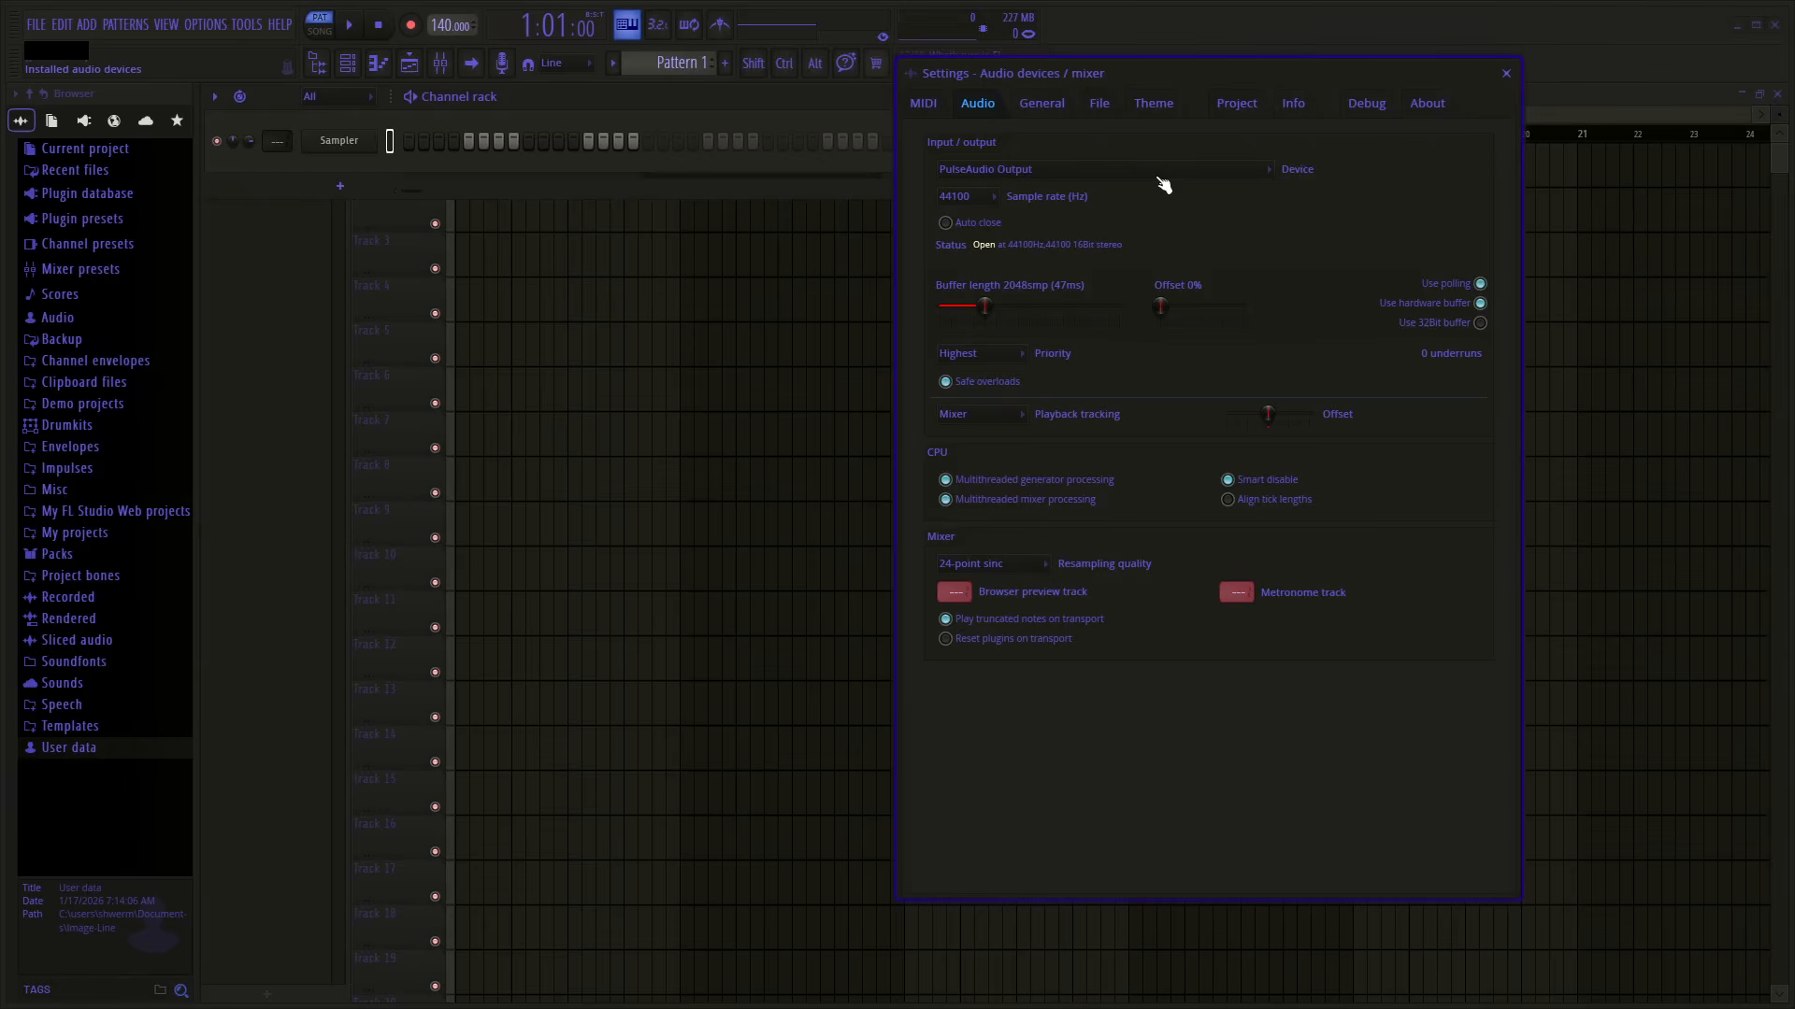
{"action": "left_click", "coordinate": [998, 166]}
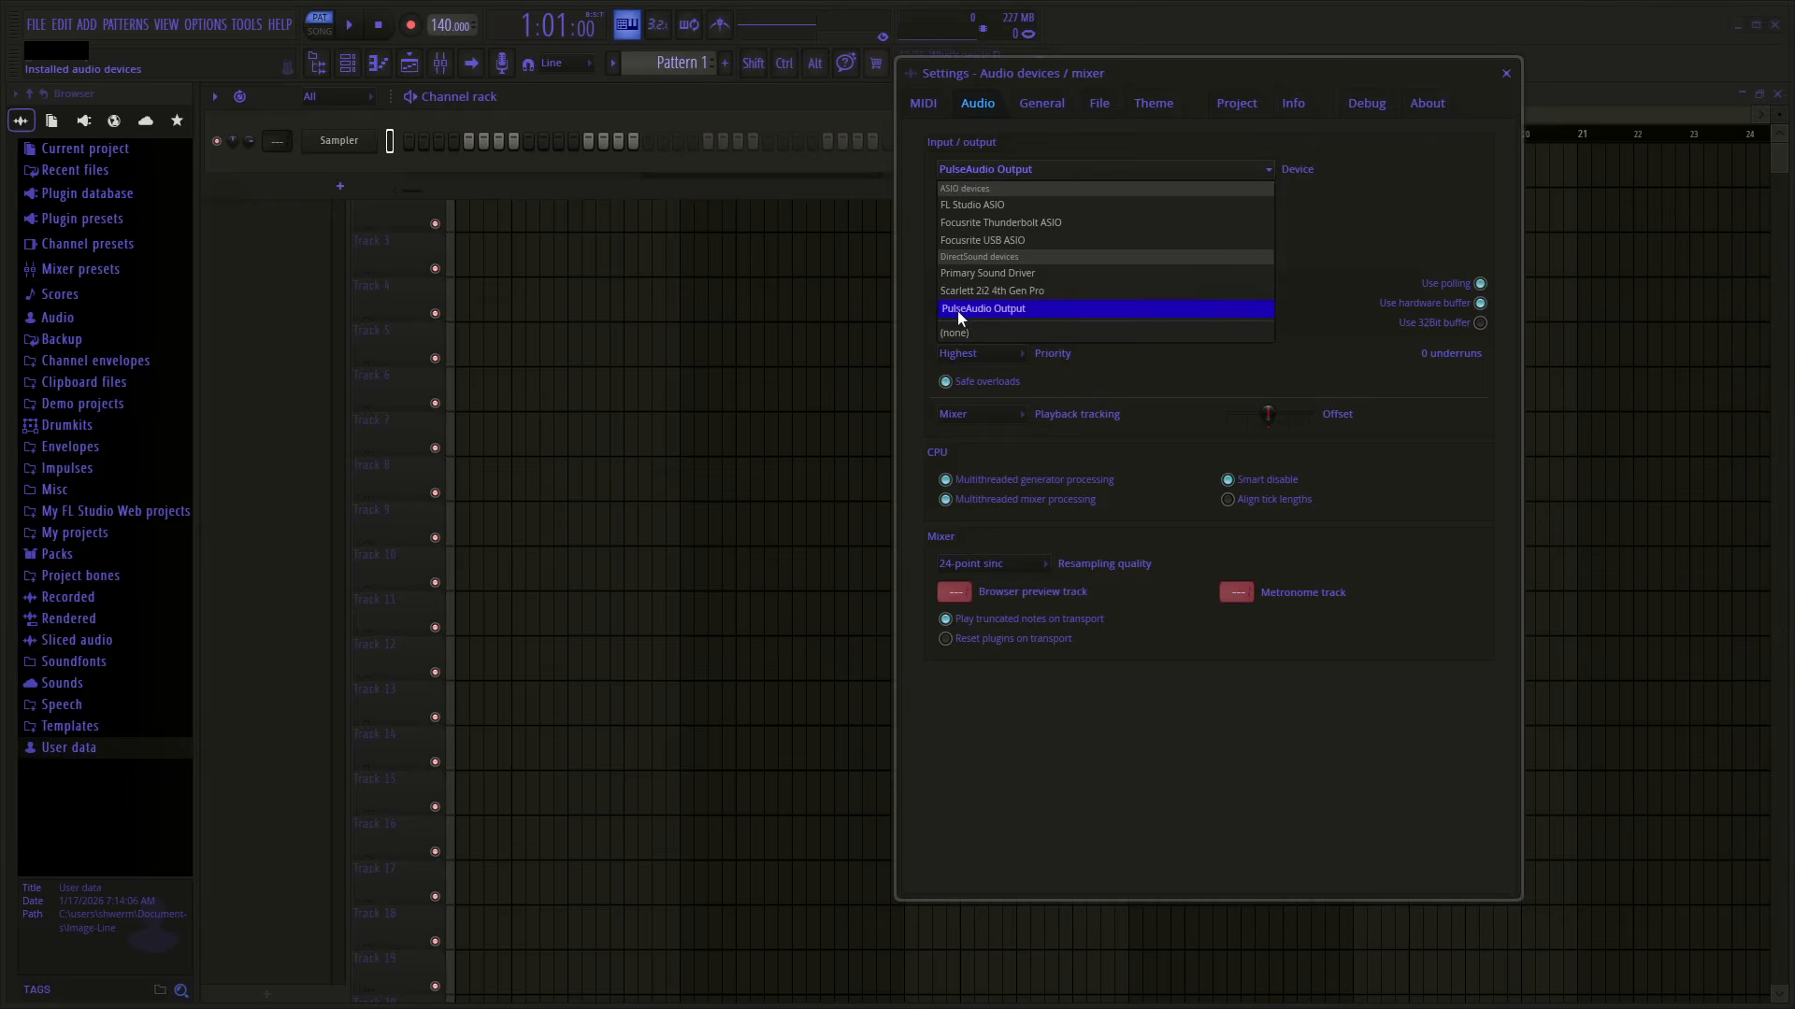
{"action": "left_click", "coordinate": [1007, 305]}
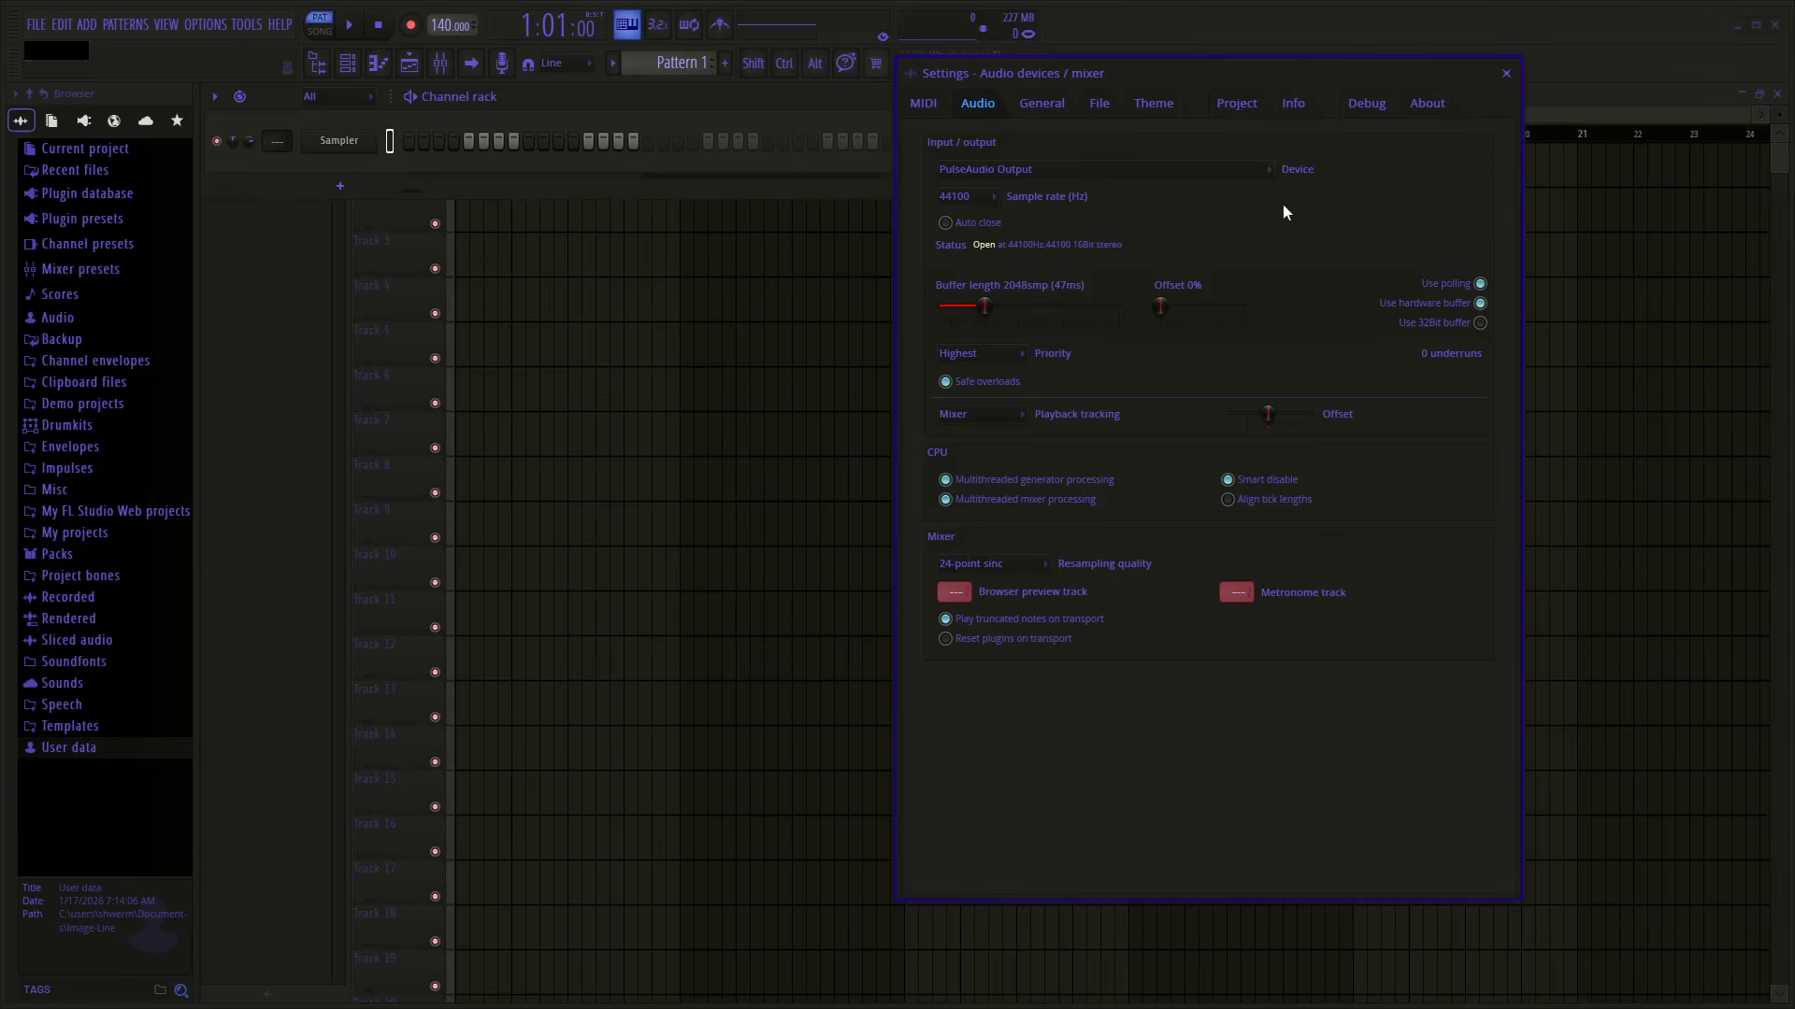
{"action": "left_click", "coordinate": [1248, 164]}
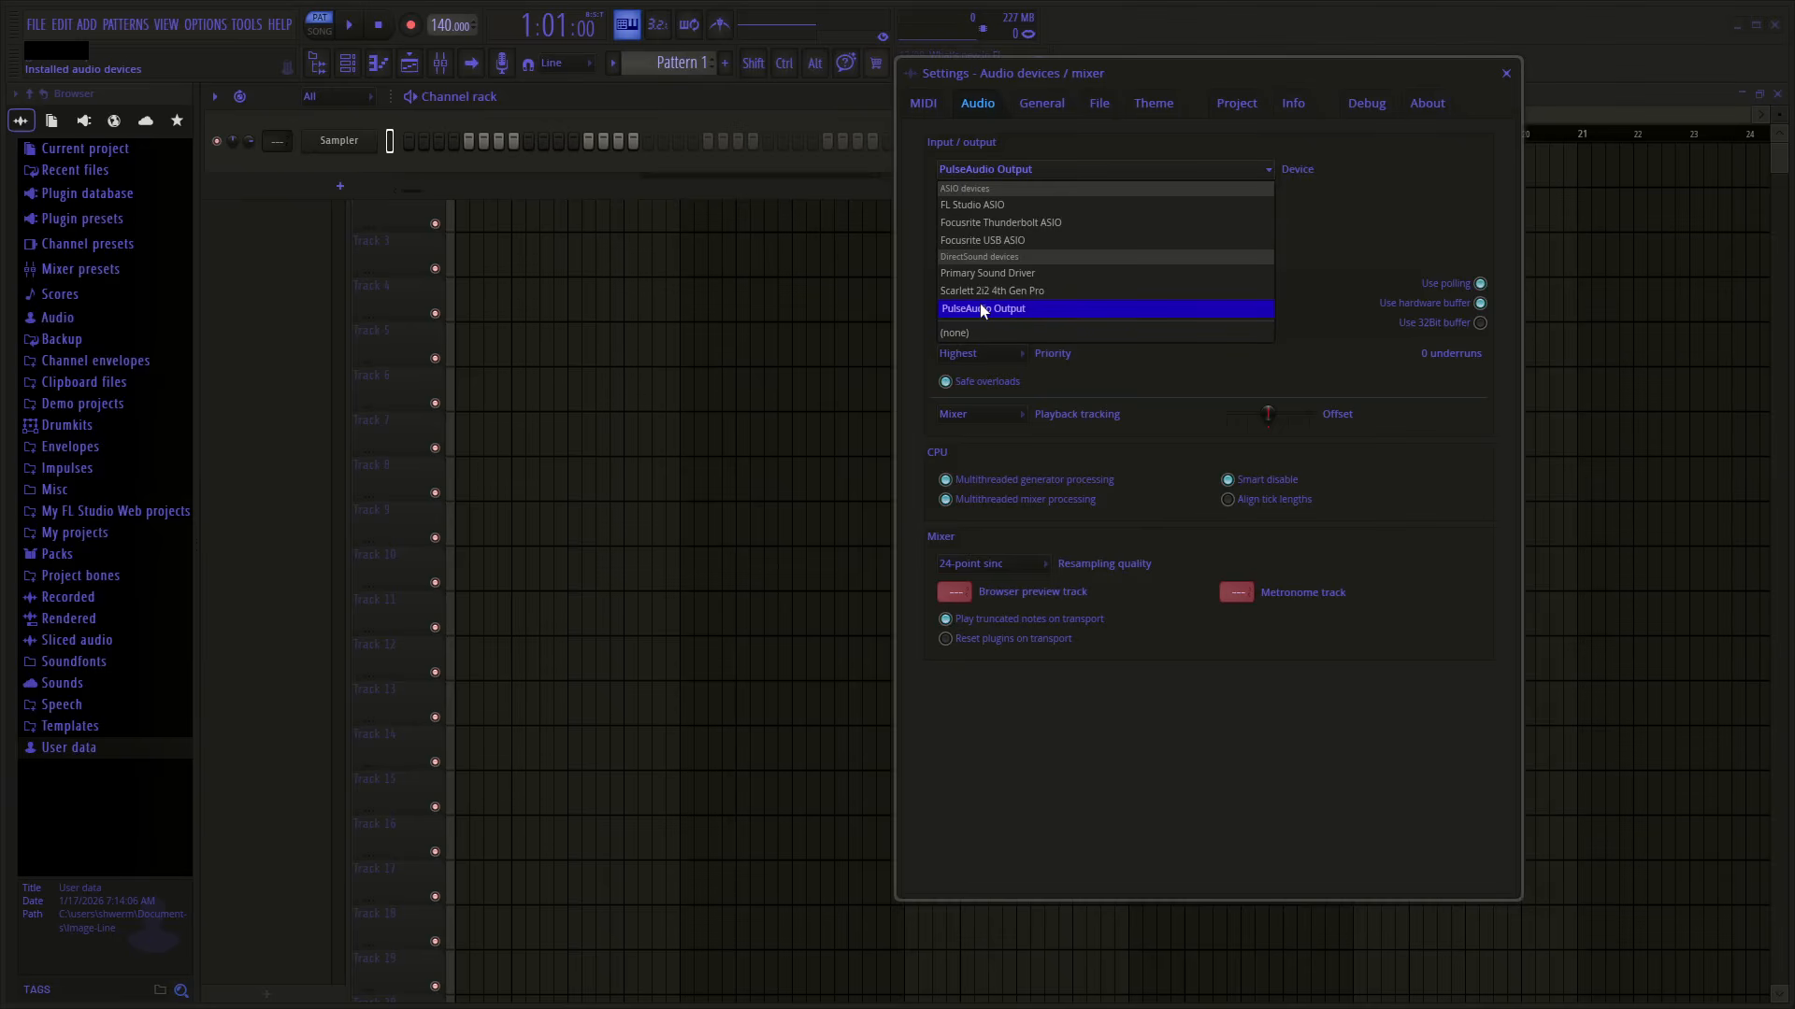
{"action": "left_click", "coordinate": [1028, 305]}
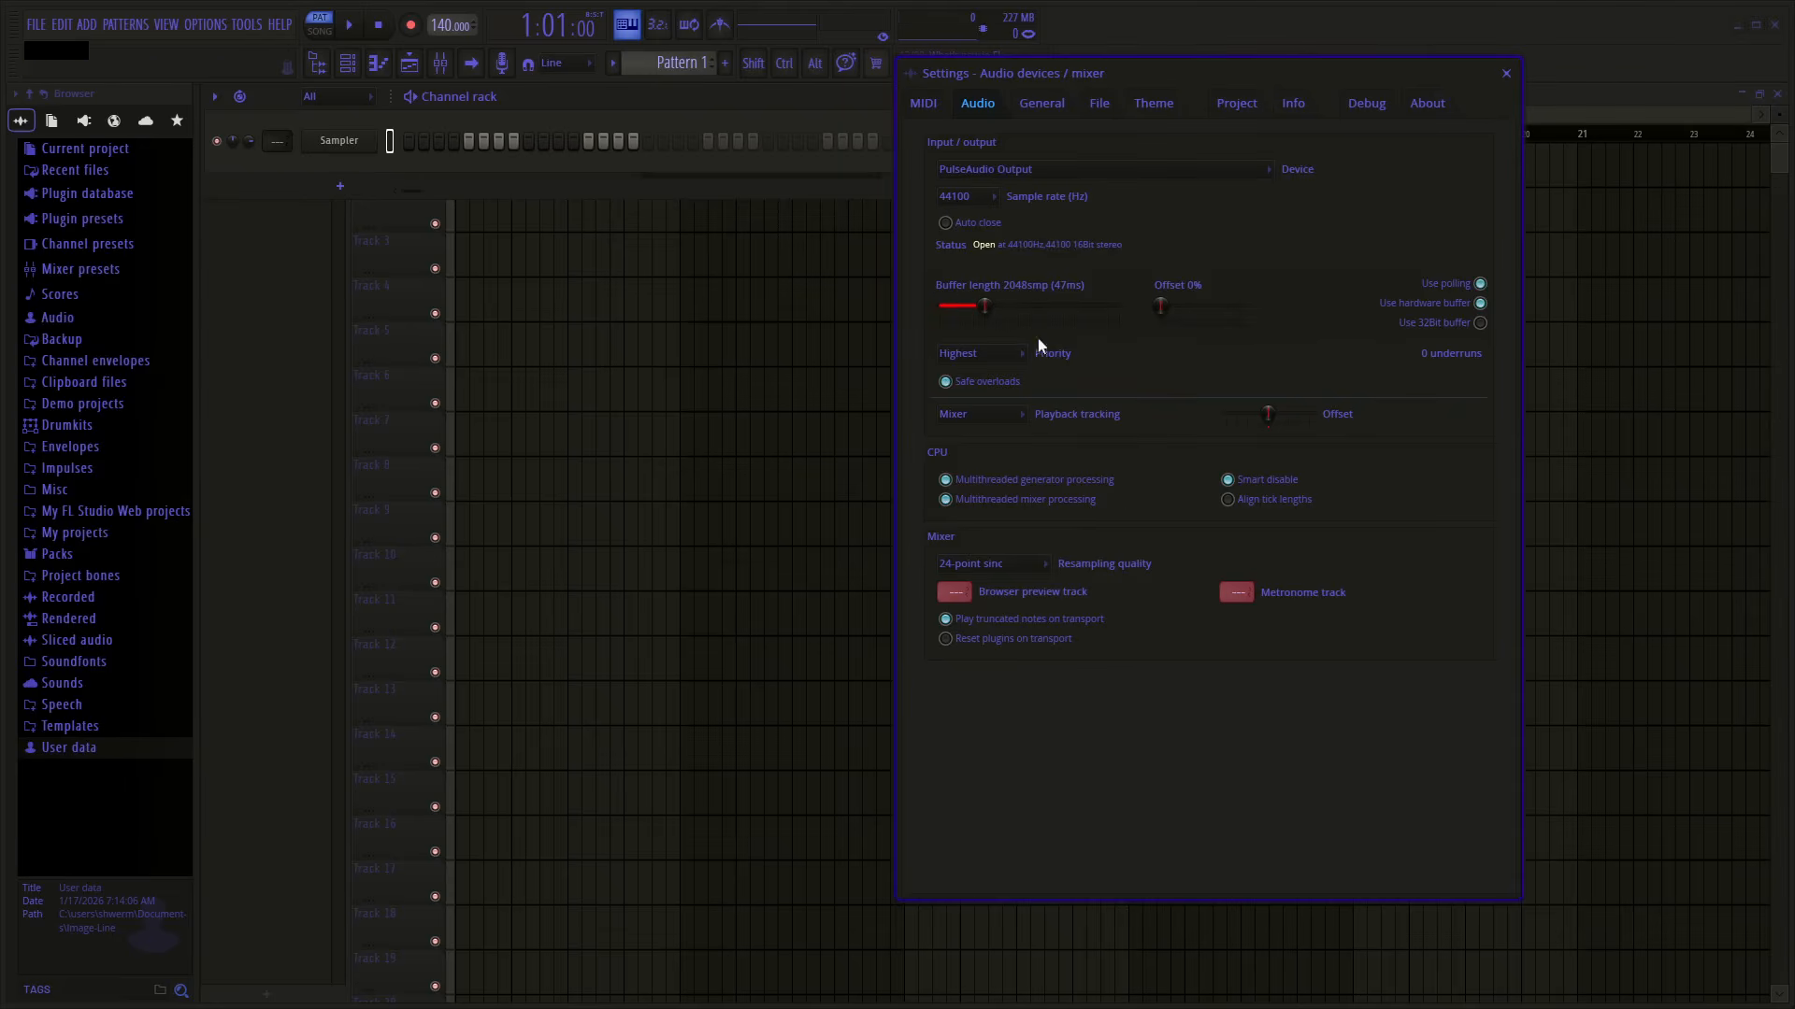
{"action": "left_click_drag", "start_coordinate": [987, 314], "coordinate": [1038, 318]}
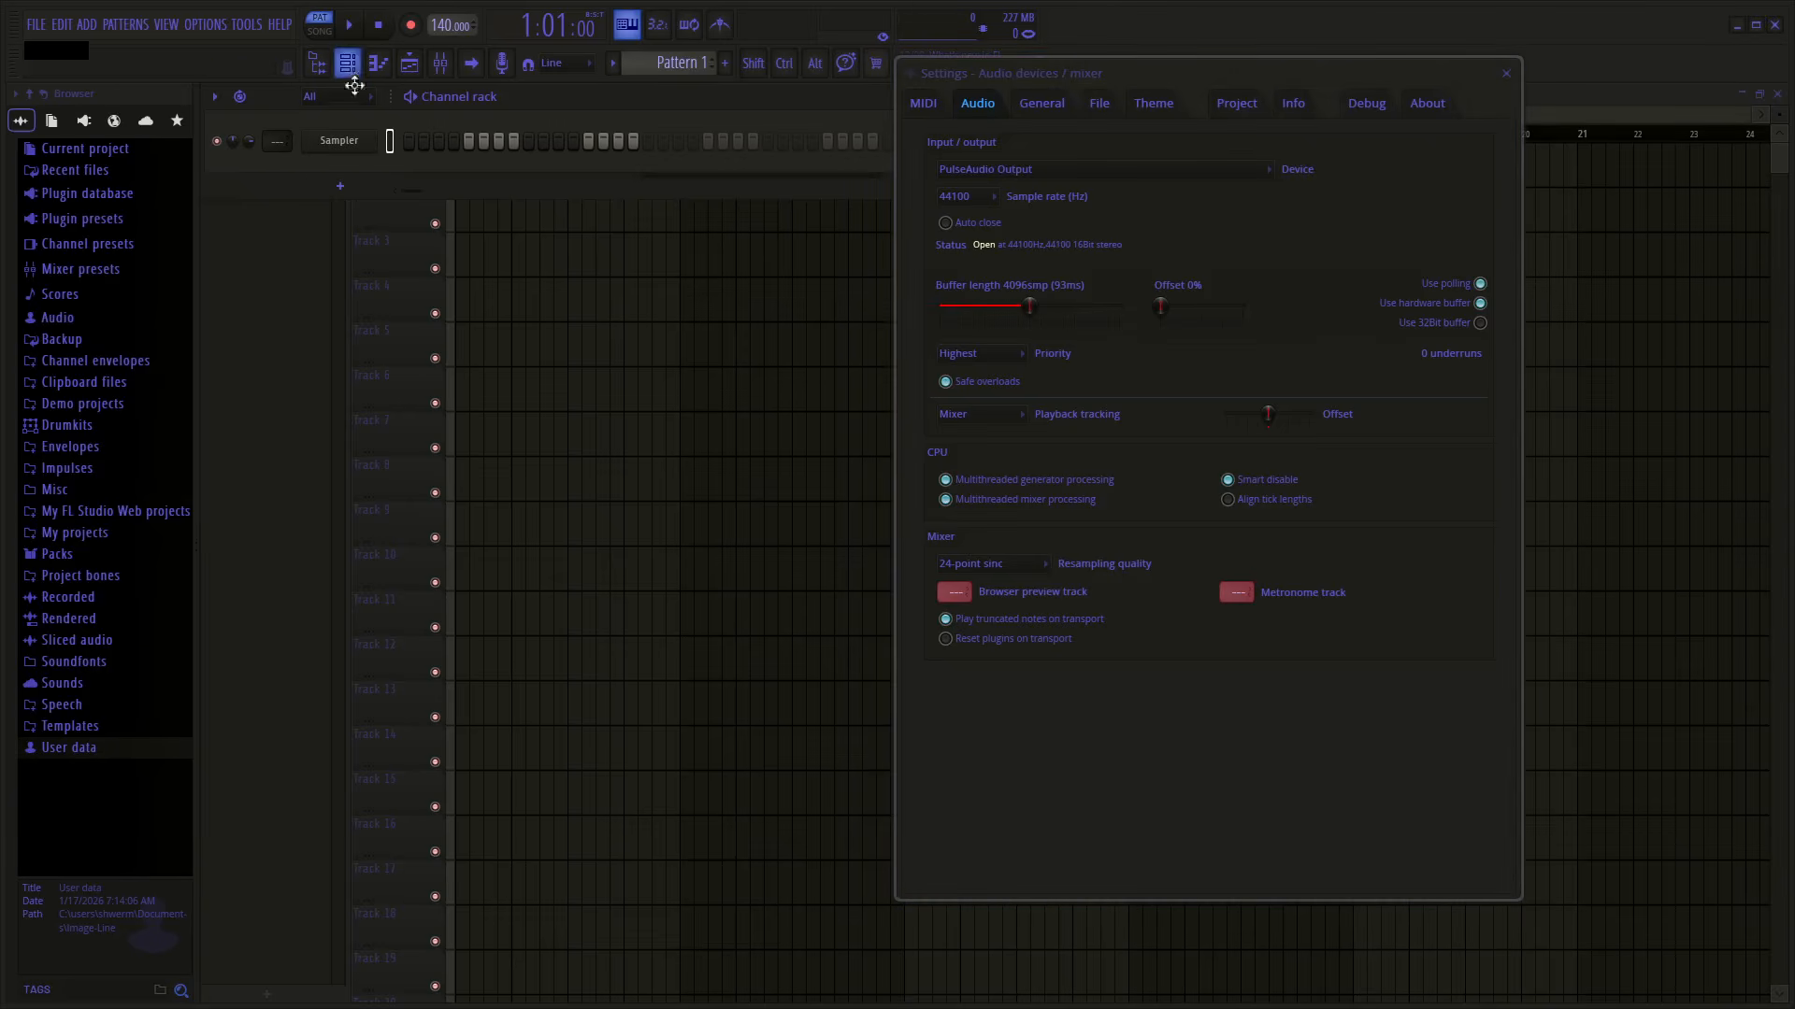
- Open the piano roll for the Sampler channel and display its target channel choices
{"action": "right_click", "coordinate": [355, 146]}
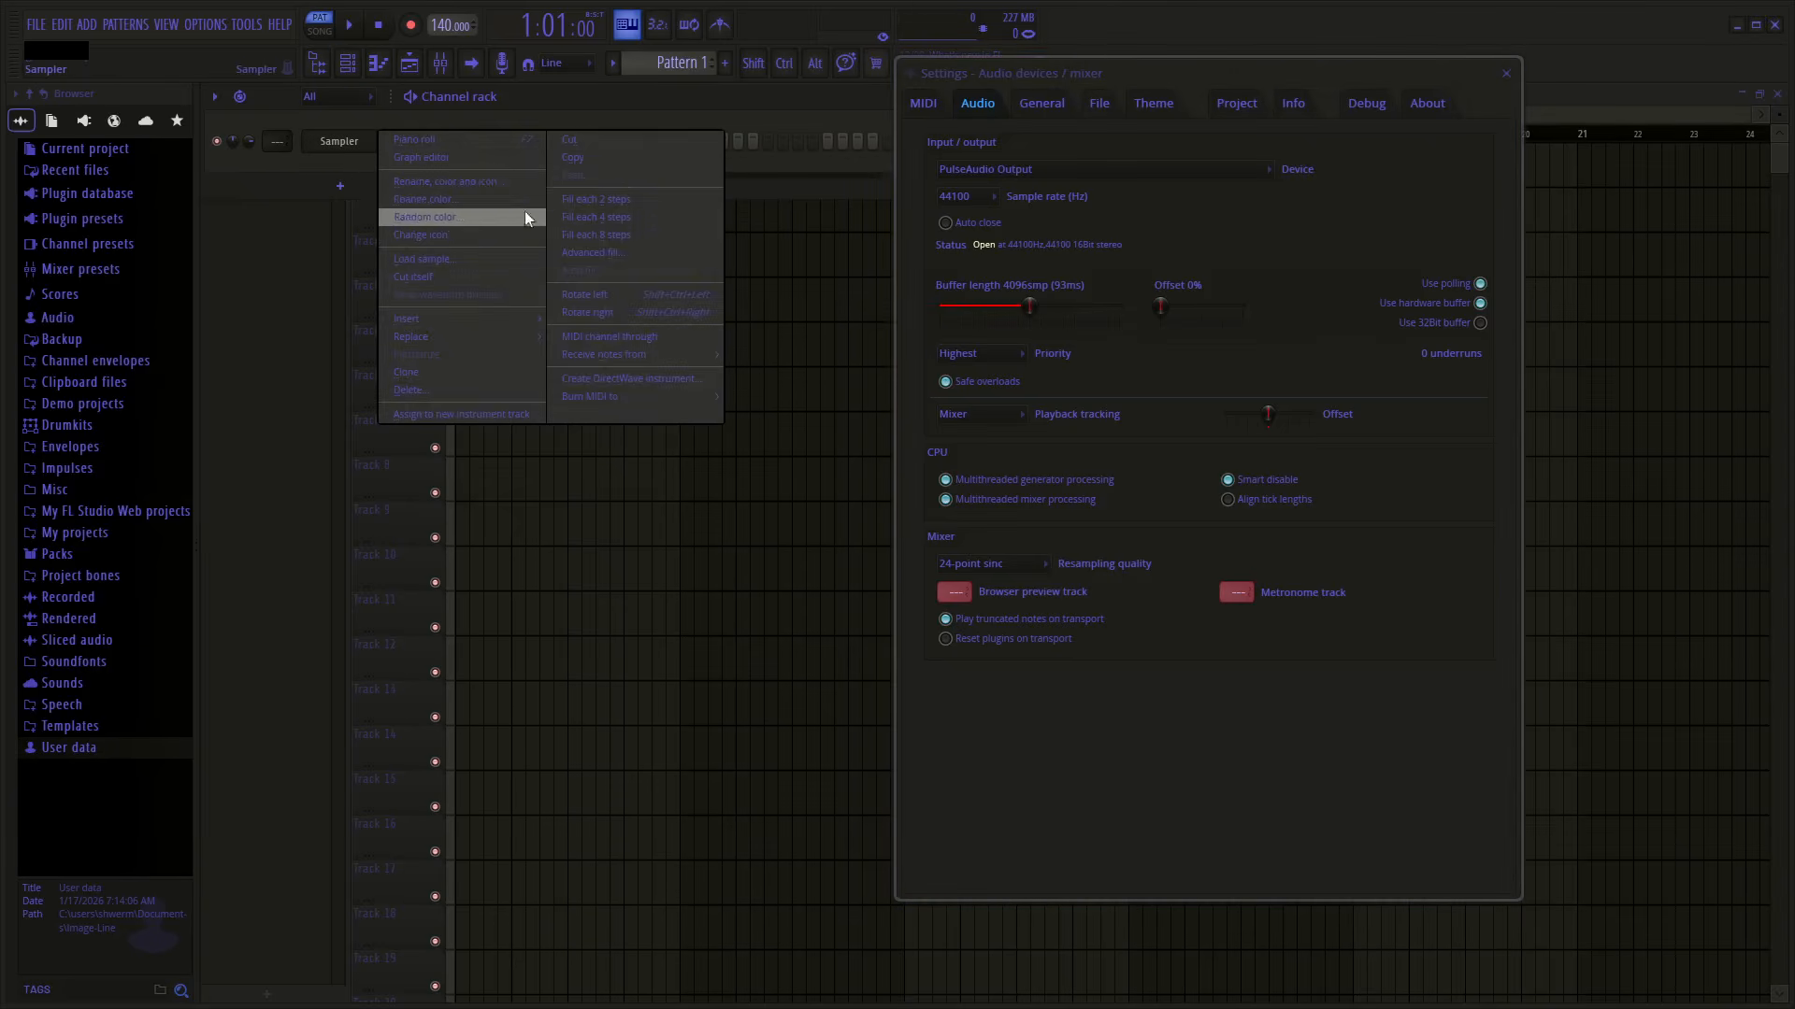
{"action": "left_click", "coordinate": [411, 65]}
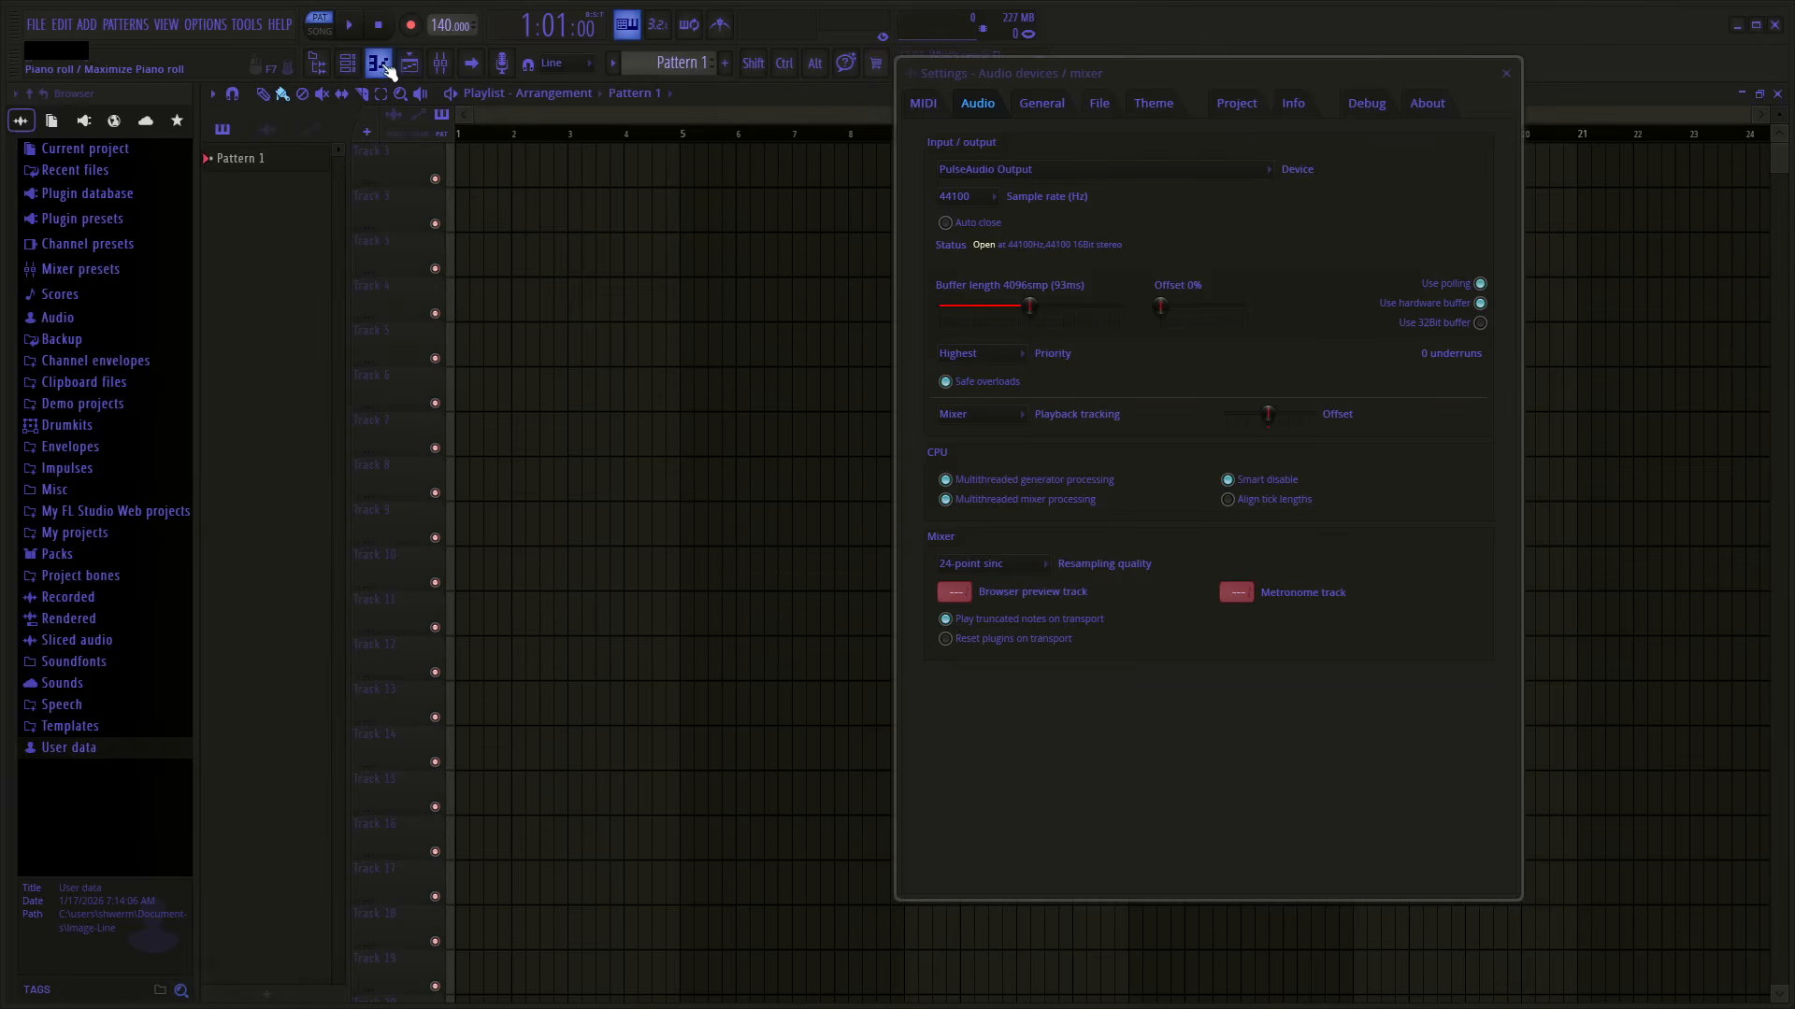
{"action": "left_click", "coordinate": [379, 63]}
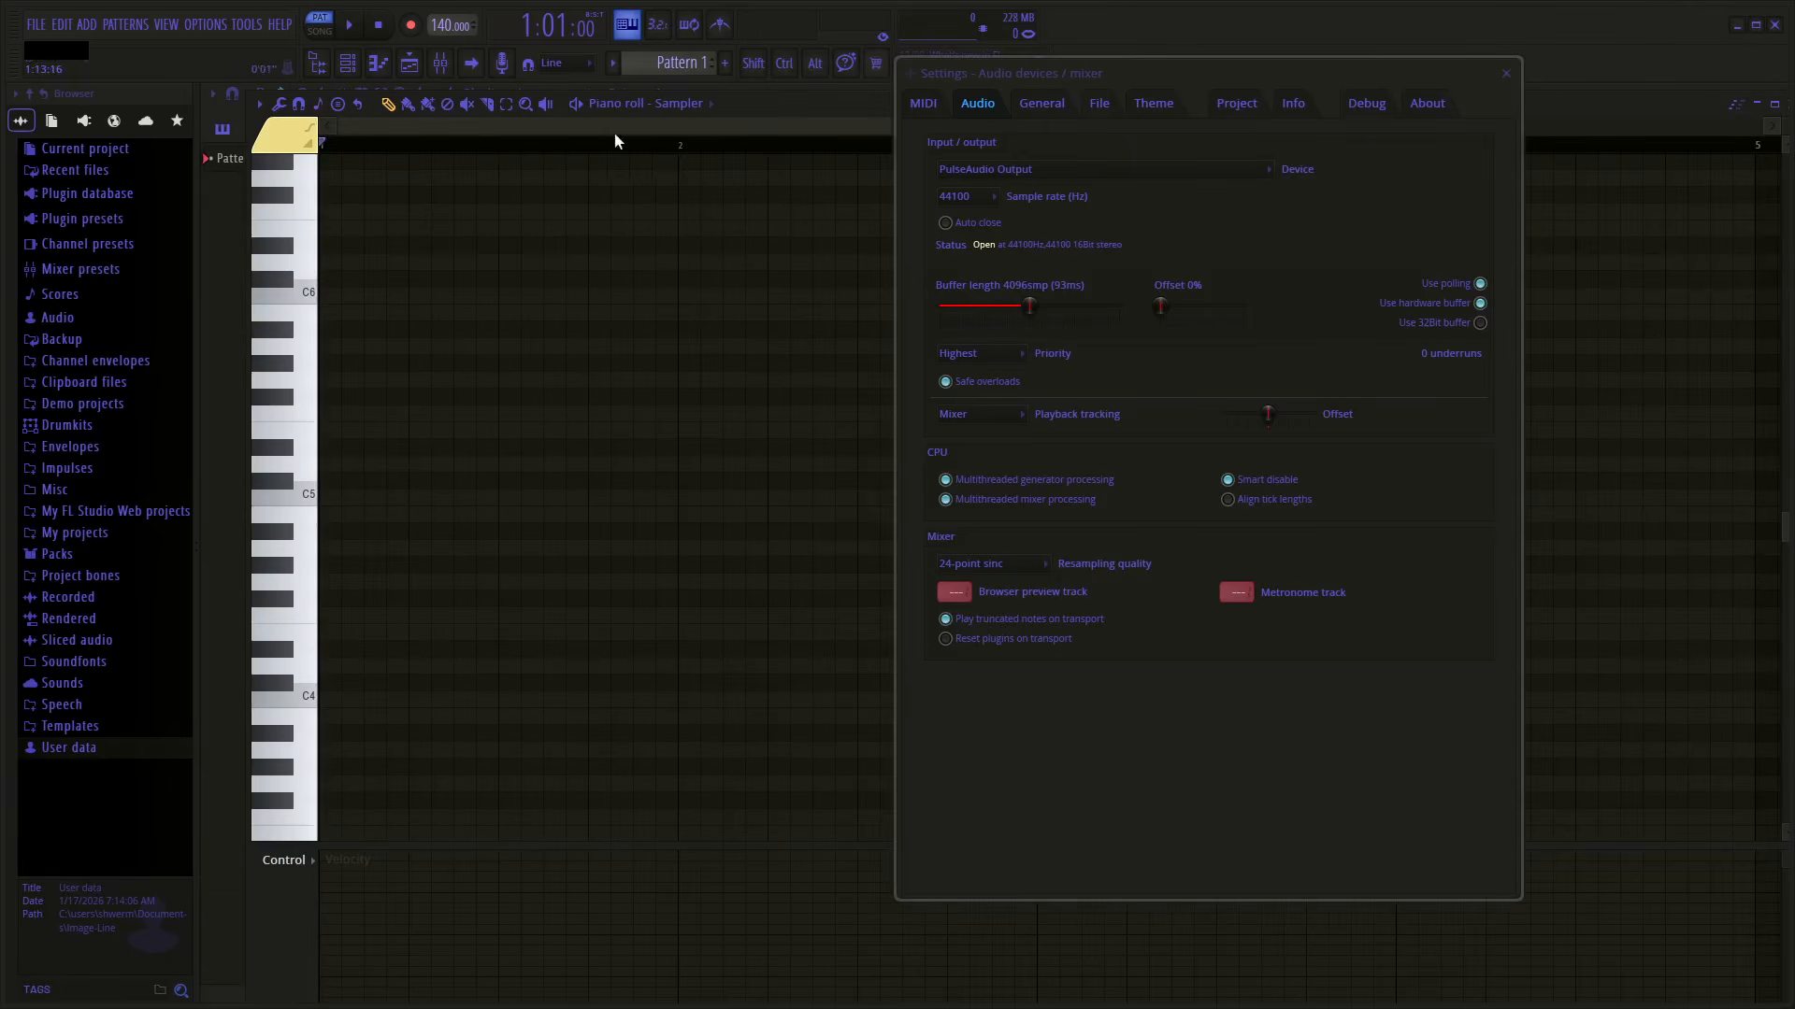
{"action": "left_click", "coordinate": [710, 103]}
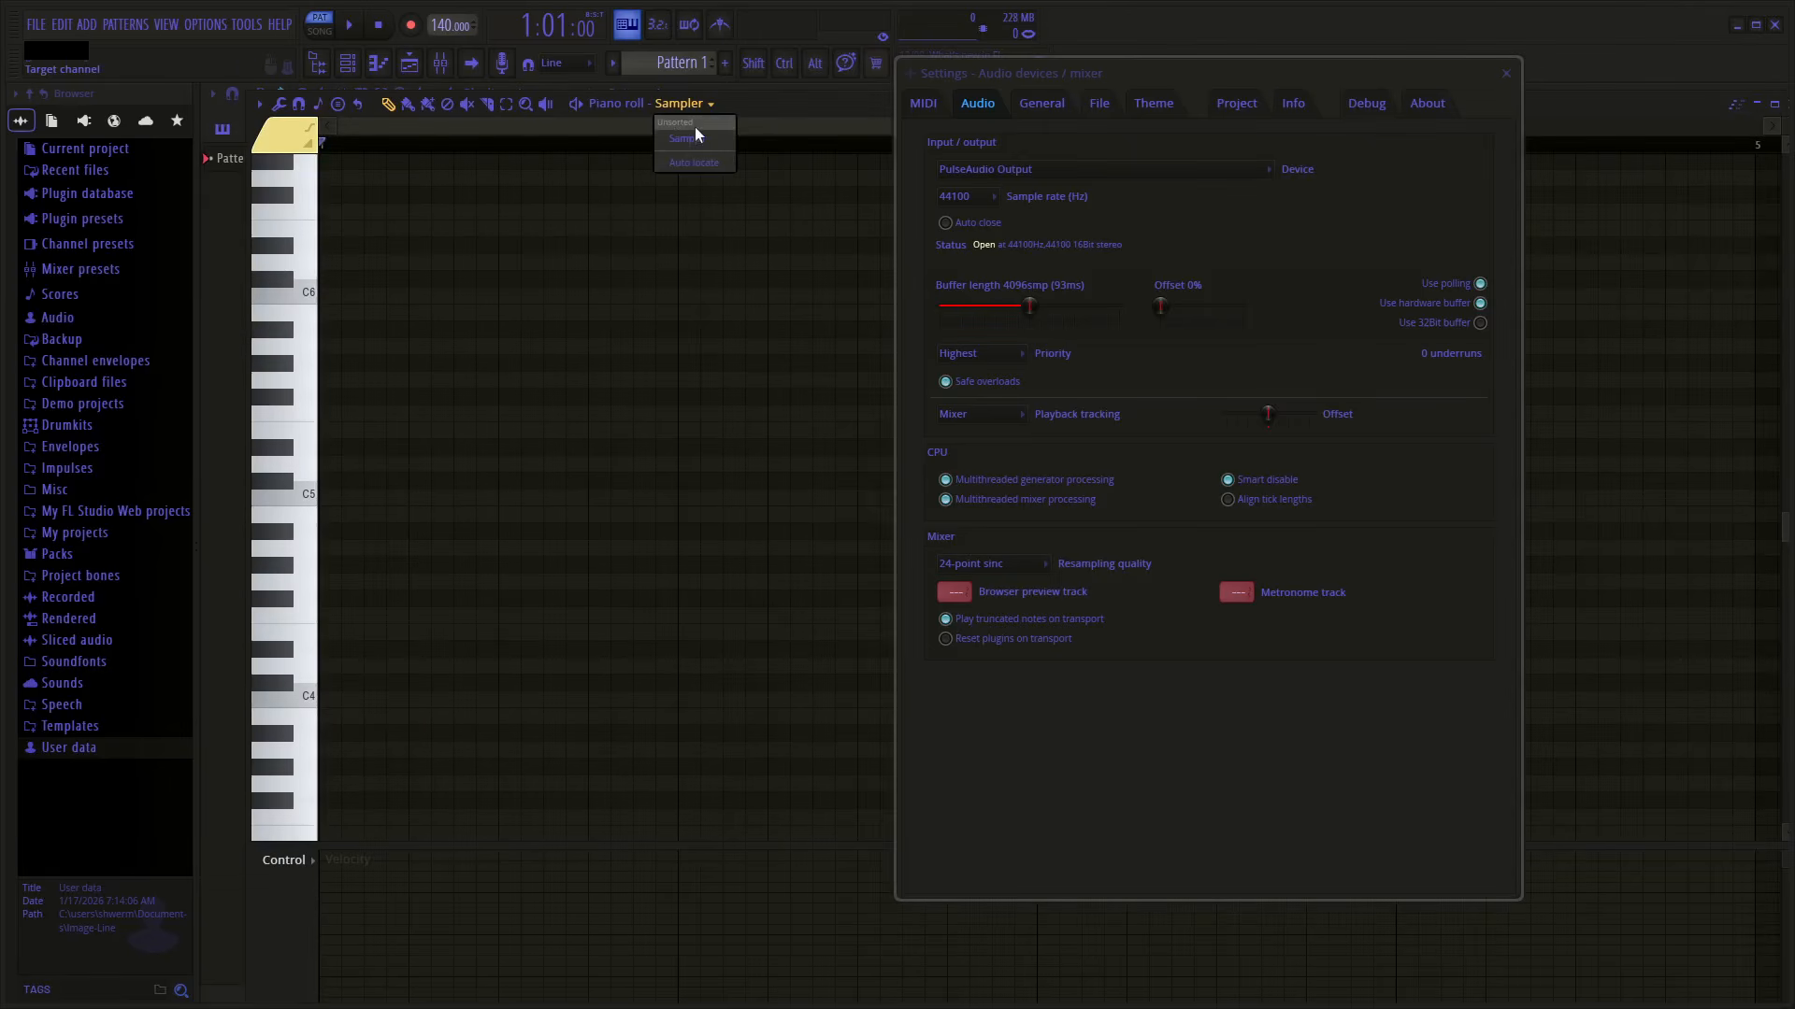
- Show the channel rack and replace the Sampler channel's instrument with FL Keys
{"action": "left_click", "coordinate": [347, 63]}
{"action": "right_click", "coordinate": [374, 141]}
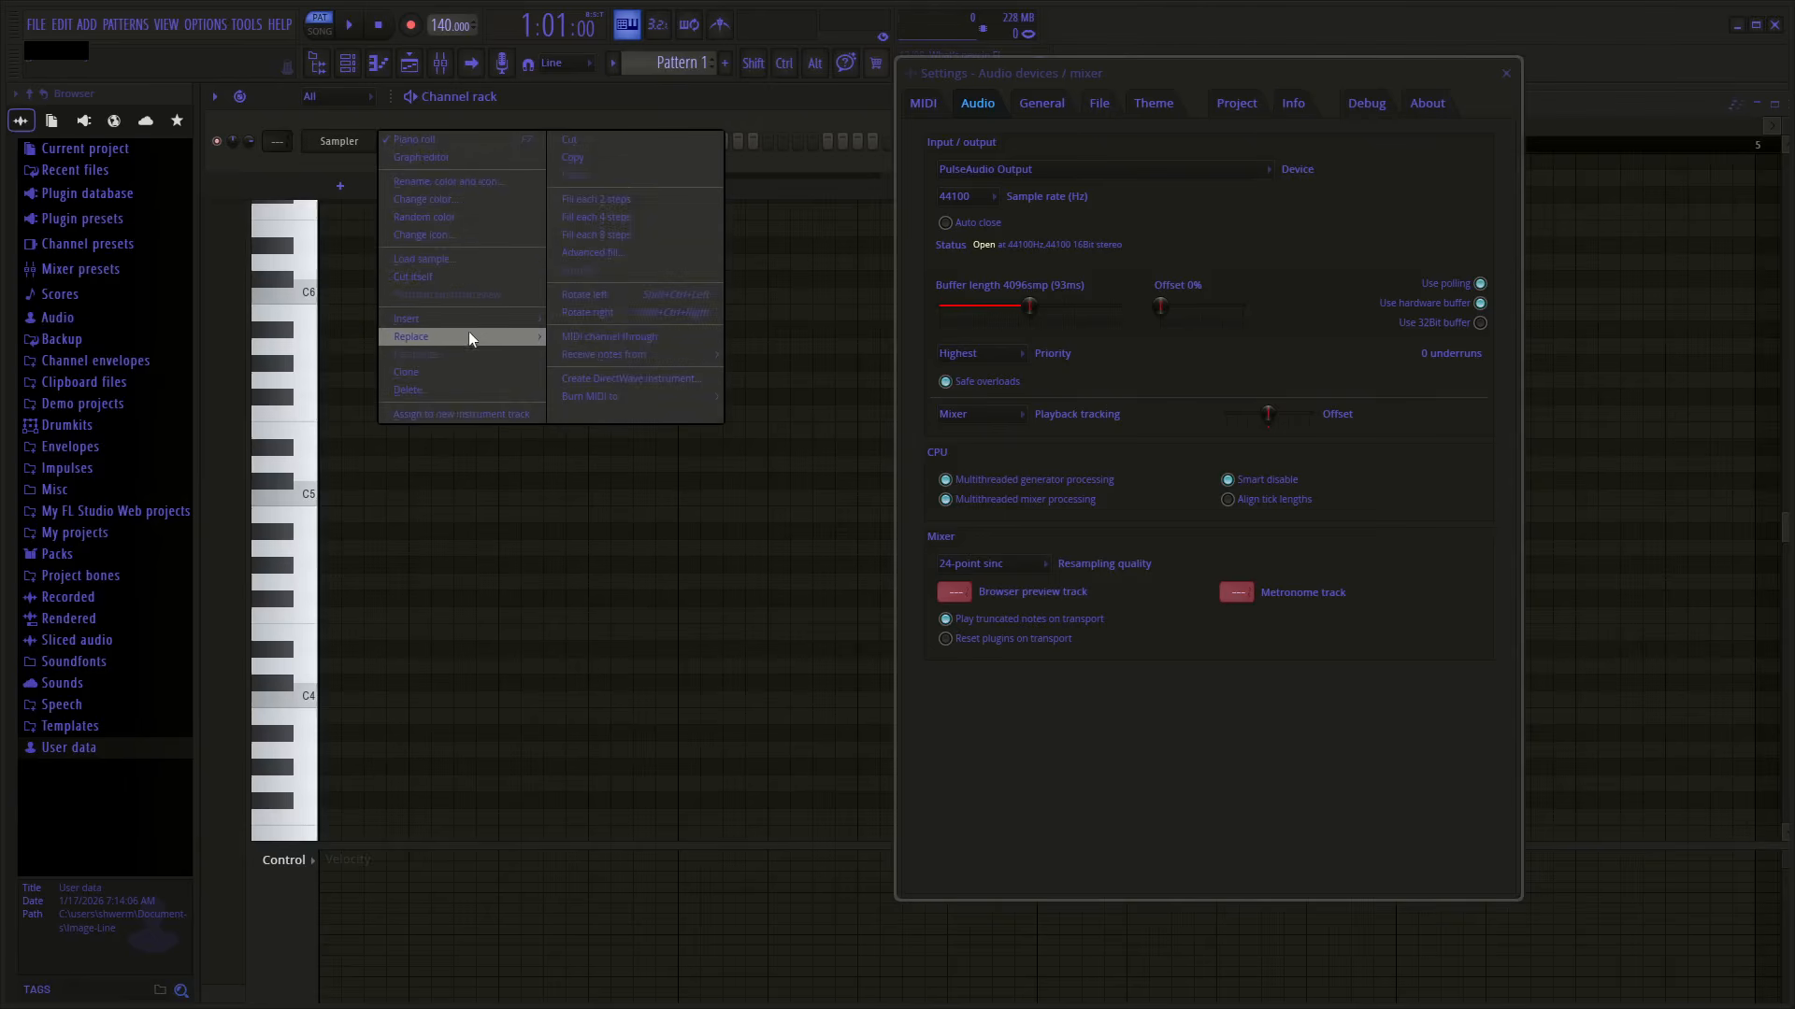
{"action": "mouse_move", "coordinate": [473, 333]}
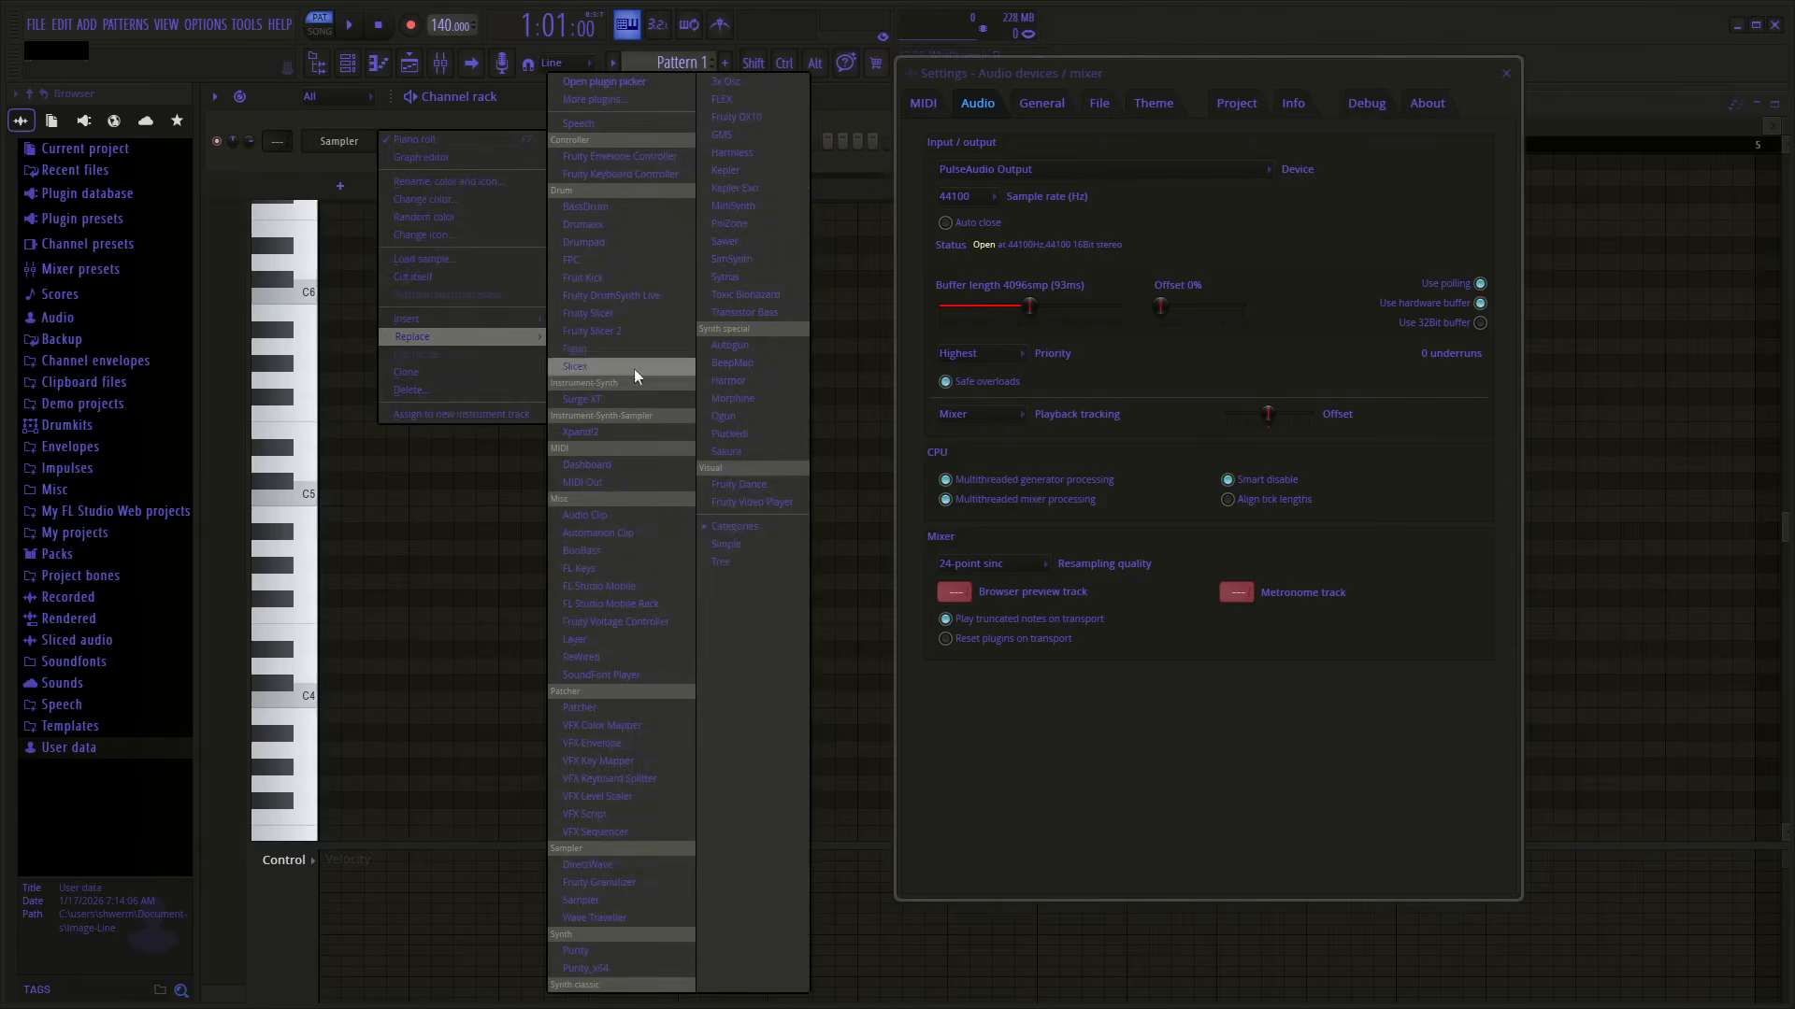
{"action": "left_click", "coordinate": [642, 567]}
{"action": "left_click_drag", "start_coordinate": [500, 363], "coordinate": [599, 392]}
- Play a series of notes on the FL Keys keyboard to test the sound output
{"action": "left_click", "coordinate": [768, 635]}
{"action": "mouse_move", "coordinate": [768, 636]}
{"action": "left_mouse_down"}
{"action": "mouse_move", "coordinate": [654, 635]}
{"action": "mouse_move", "coordinate": [708, 621]}
{"action": "left_mouse_up"}
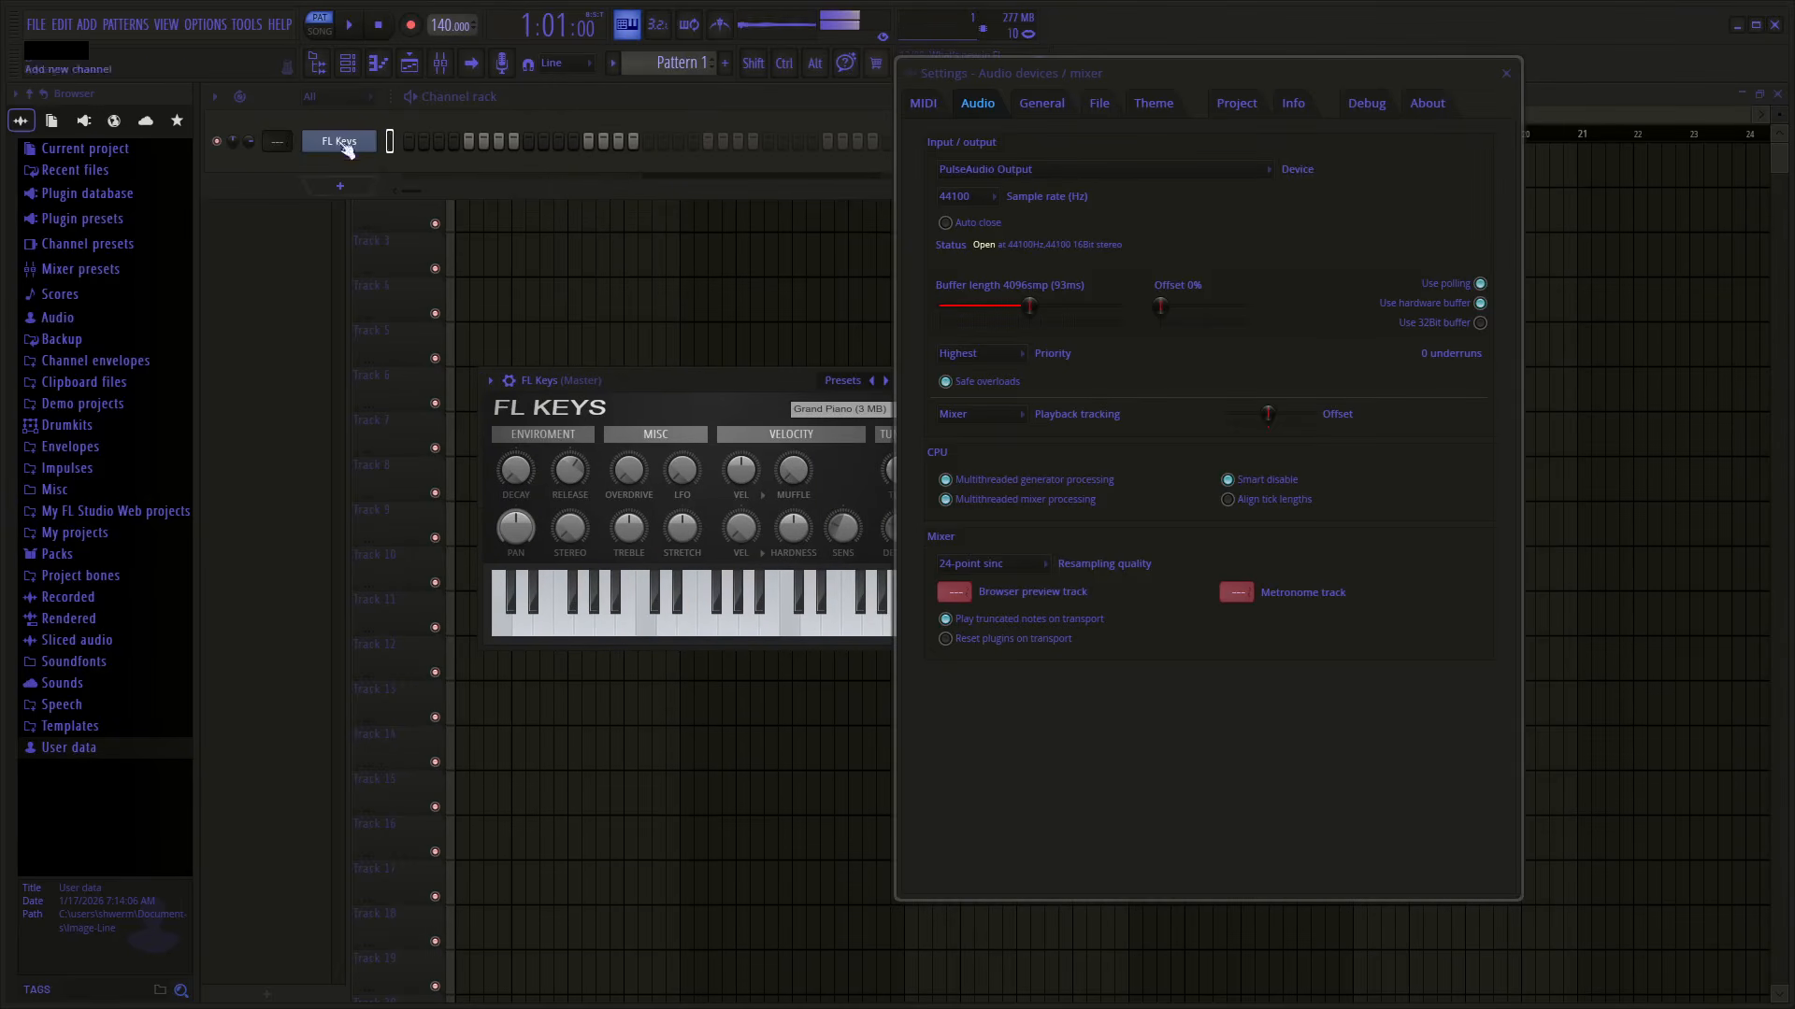
{"action": "left_click", "coordinate": [687, 623]}
{"action": "left_click", "coordinate": [709, 628]}
{"action": "left_click", "coordinate": [672, 629]}
{"action": "left_click", "coordinate": [643, 630]}
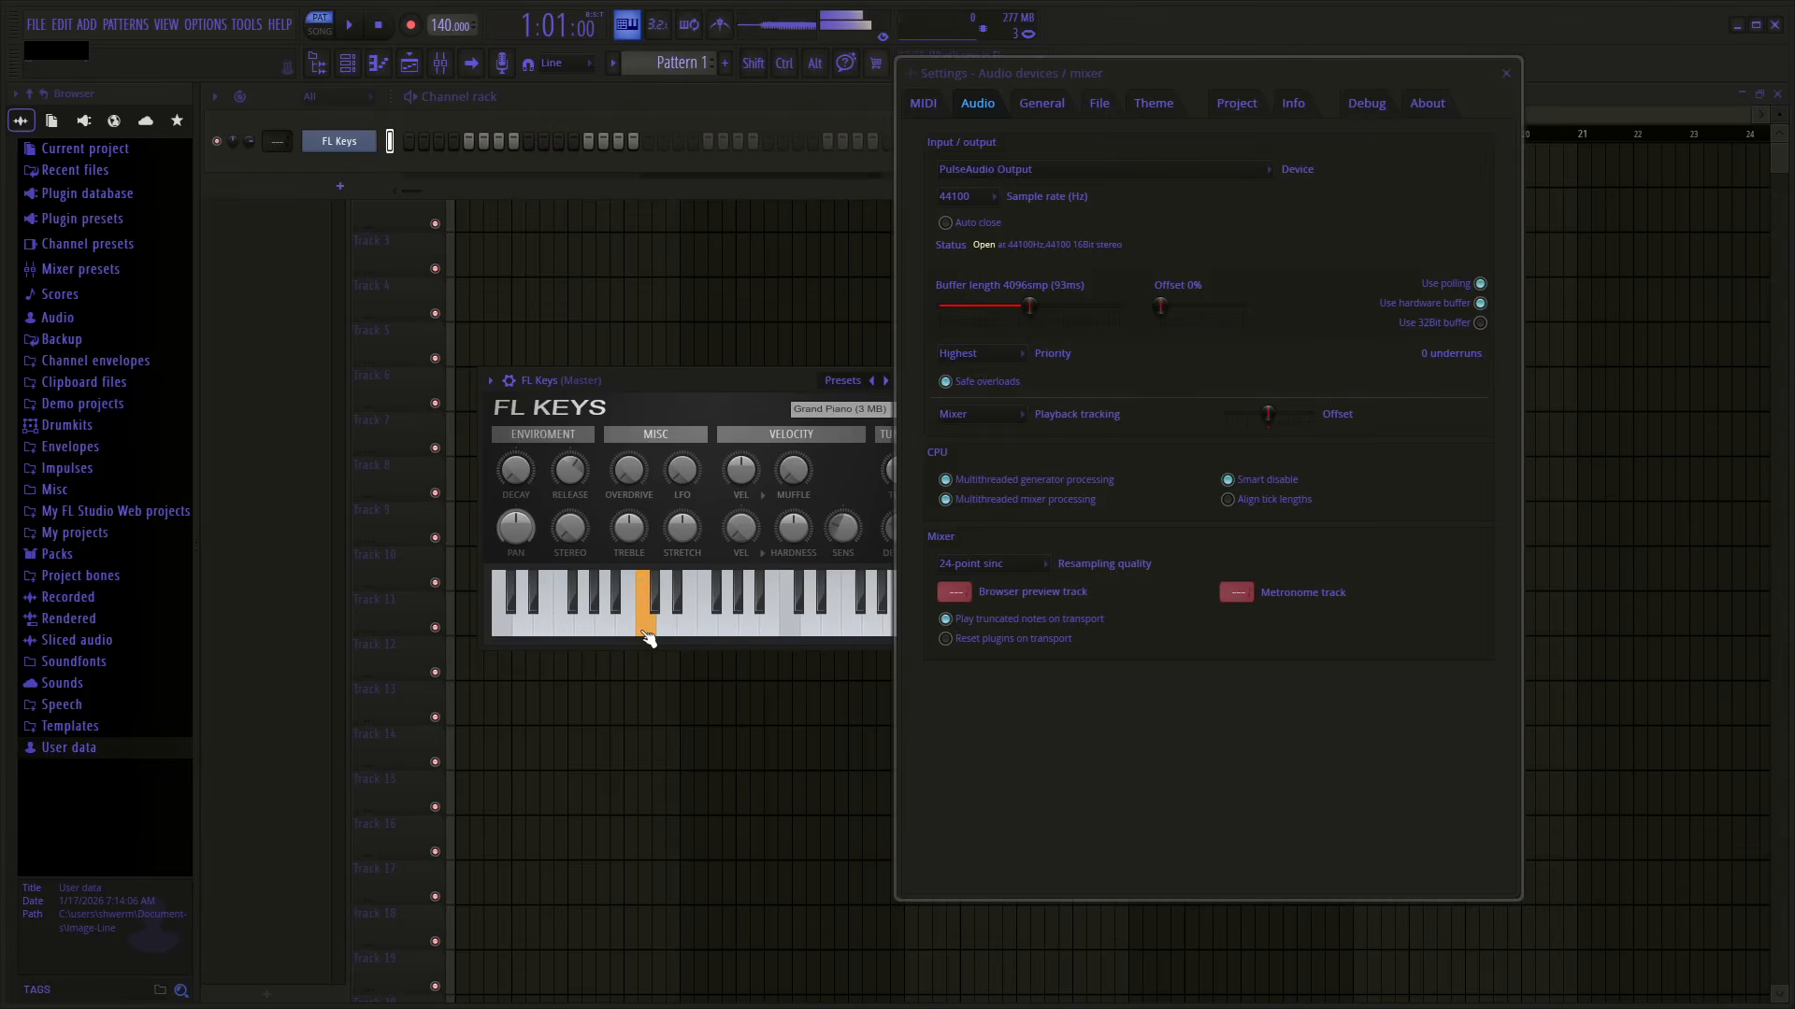
{"action": "left_click", "coordinate": [631, 630]}
{"action": "left_click", "coordinate": [651, 631]}
{"action": "left_click", "coordinate": [671, 634]}
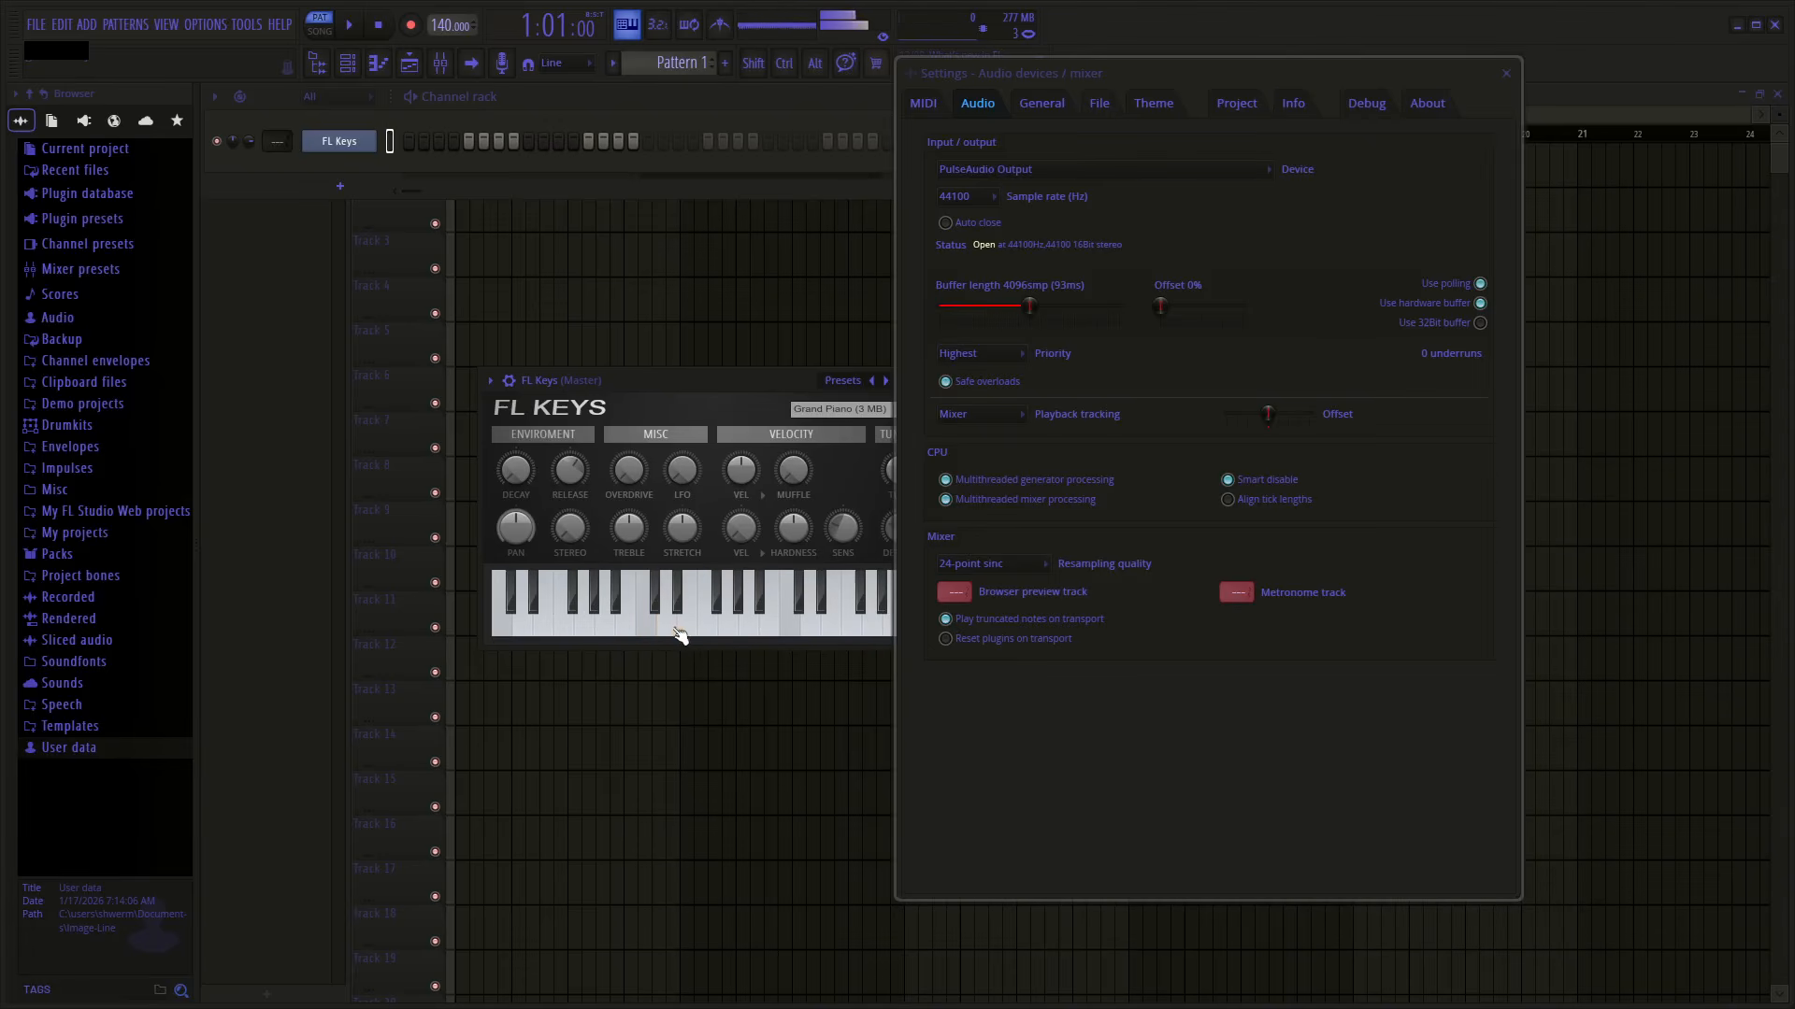
{"action": "left_click", "coordinate": [694, 633]}
{"action": "left_click", "coordinate": [712, 634]}
{"action": "left_click", "coordinate": [696, 636]}
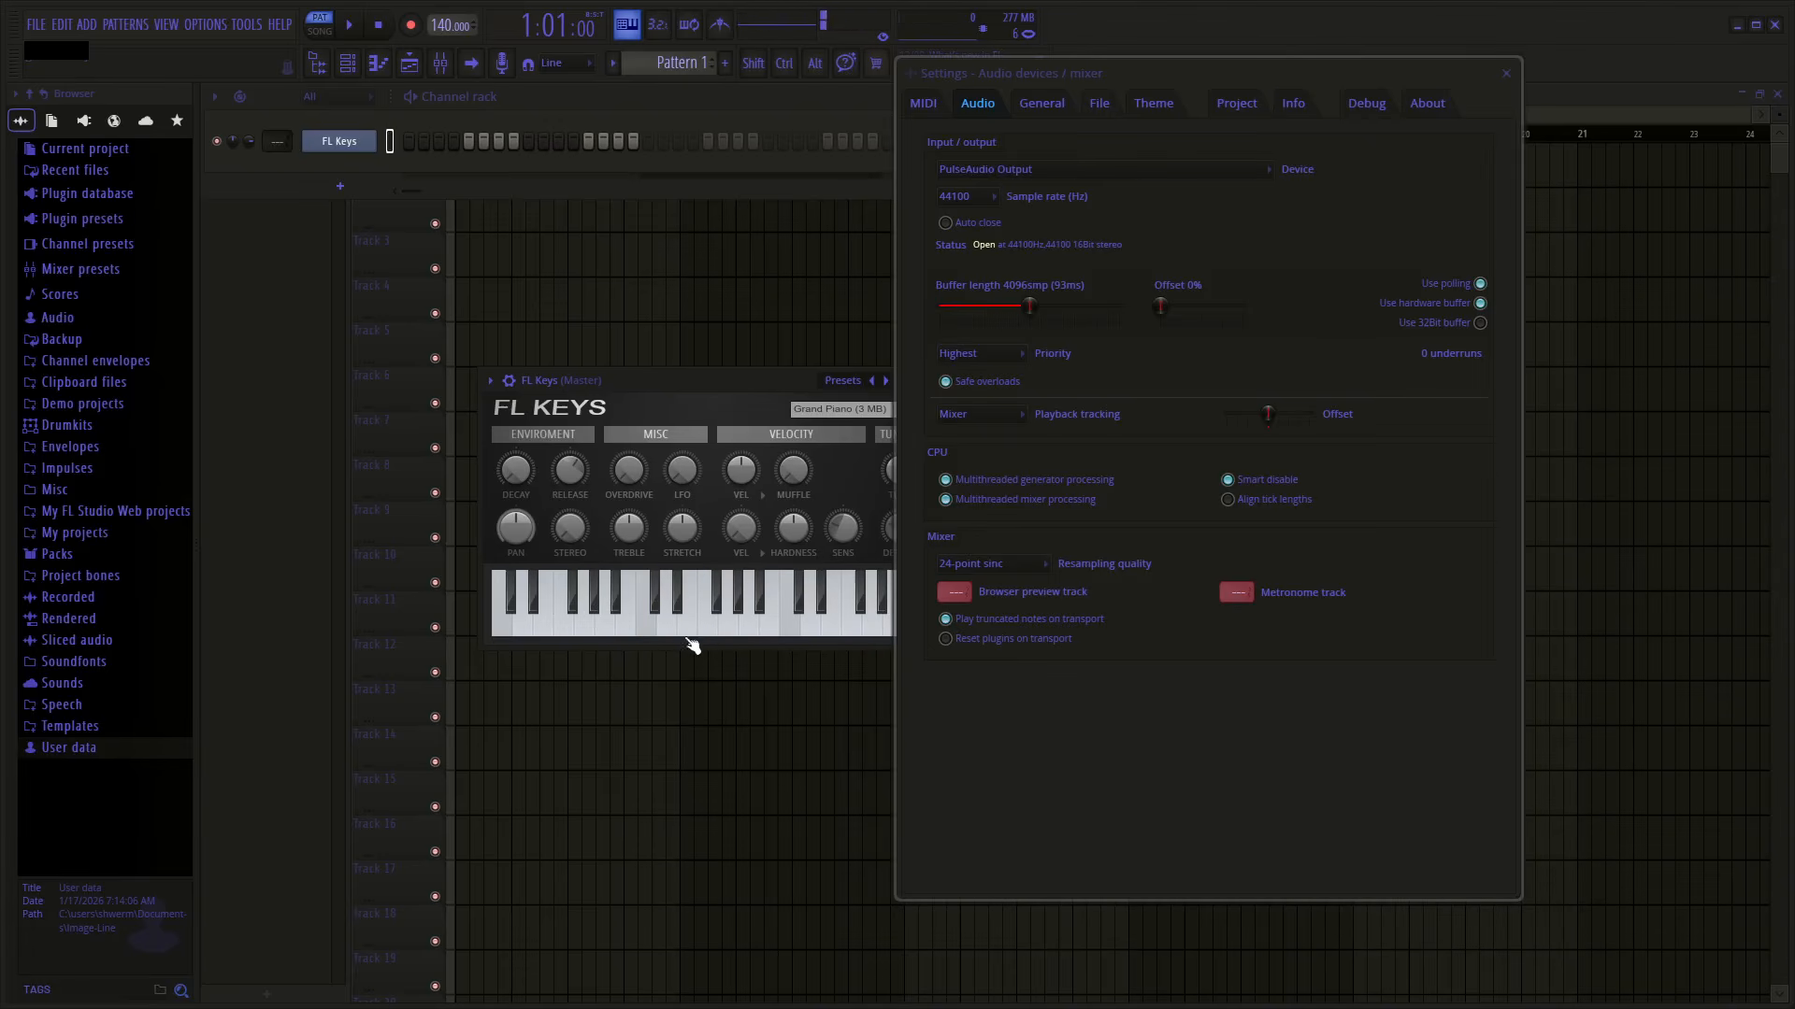
{"action": "left_click", "coordinate": [710, 633]}
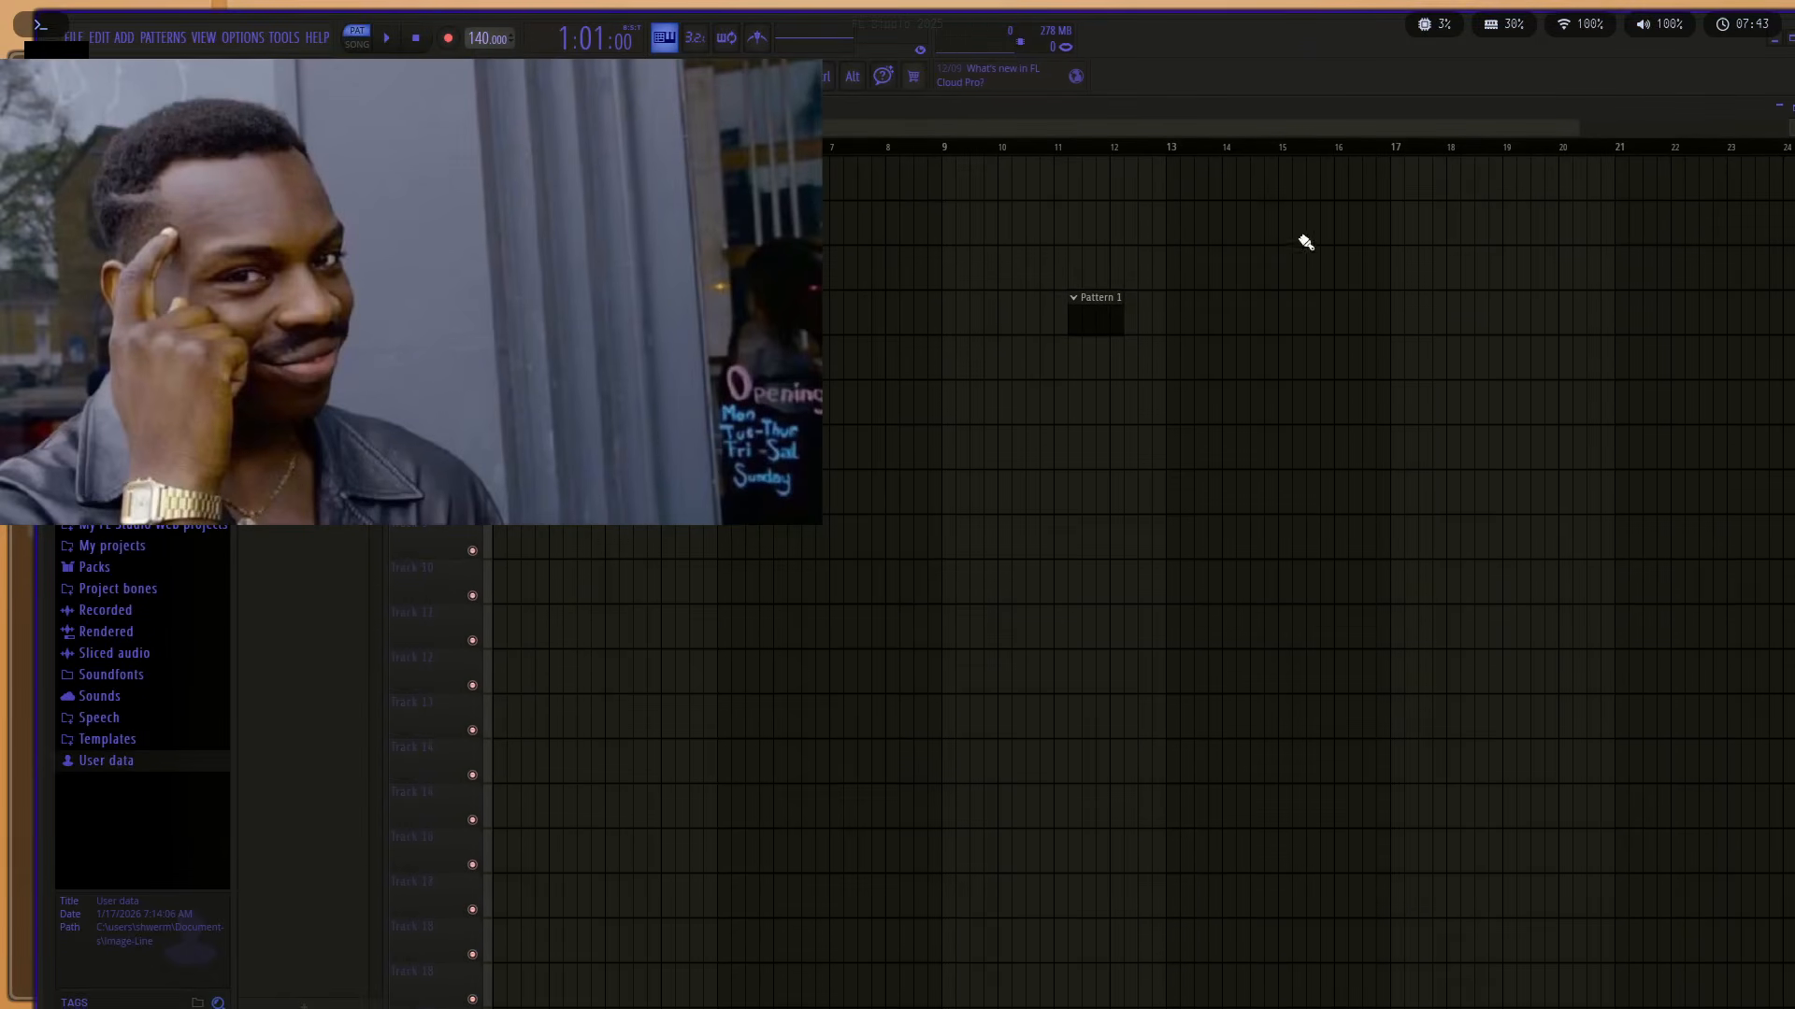
- Delete the Pattern 1 clip from the playlist, unmaximize the playlist window and rearrange it with the FL Keys window
{"action": "right_click", "coordinate": [1100, 297]}
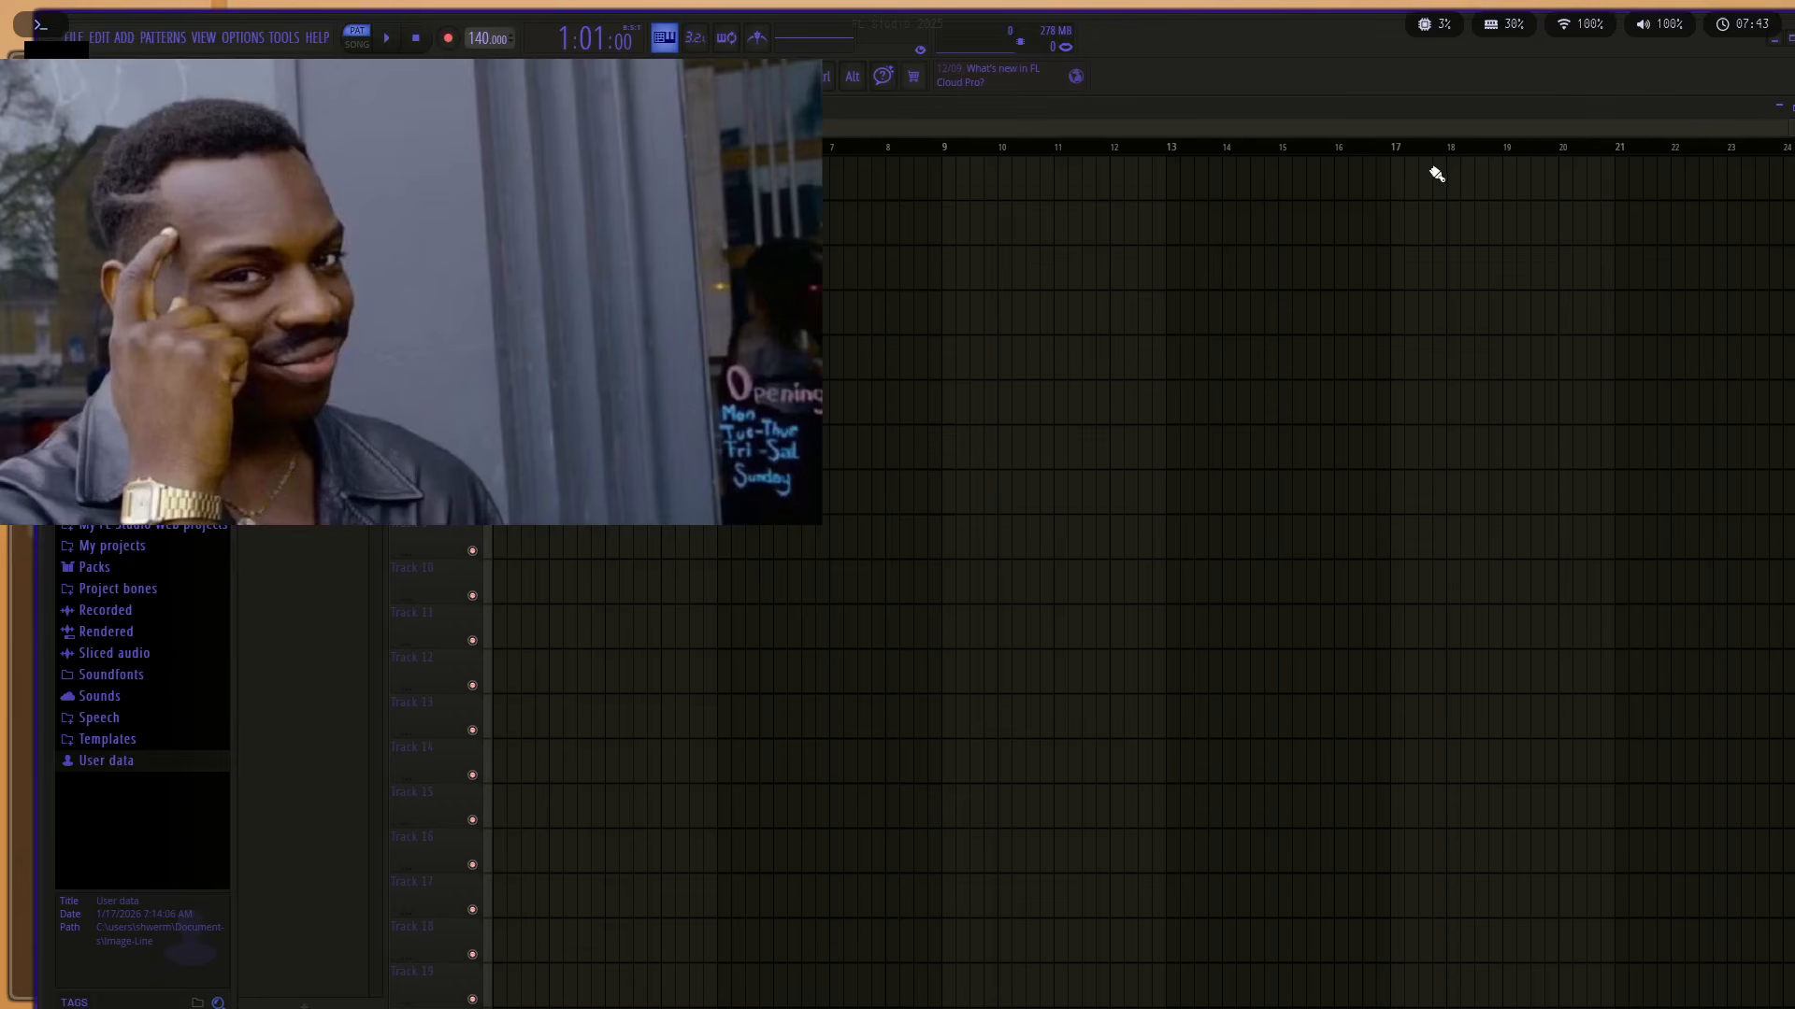
{"action": "left_click", "coordinate": [1742, 94]}
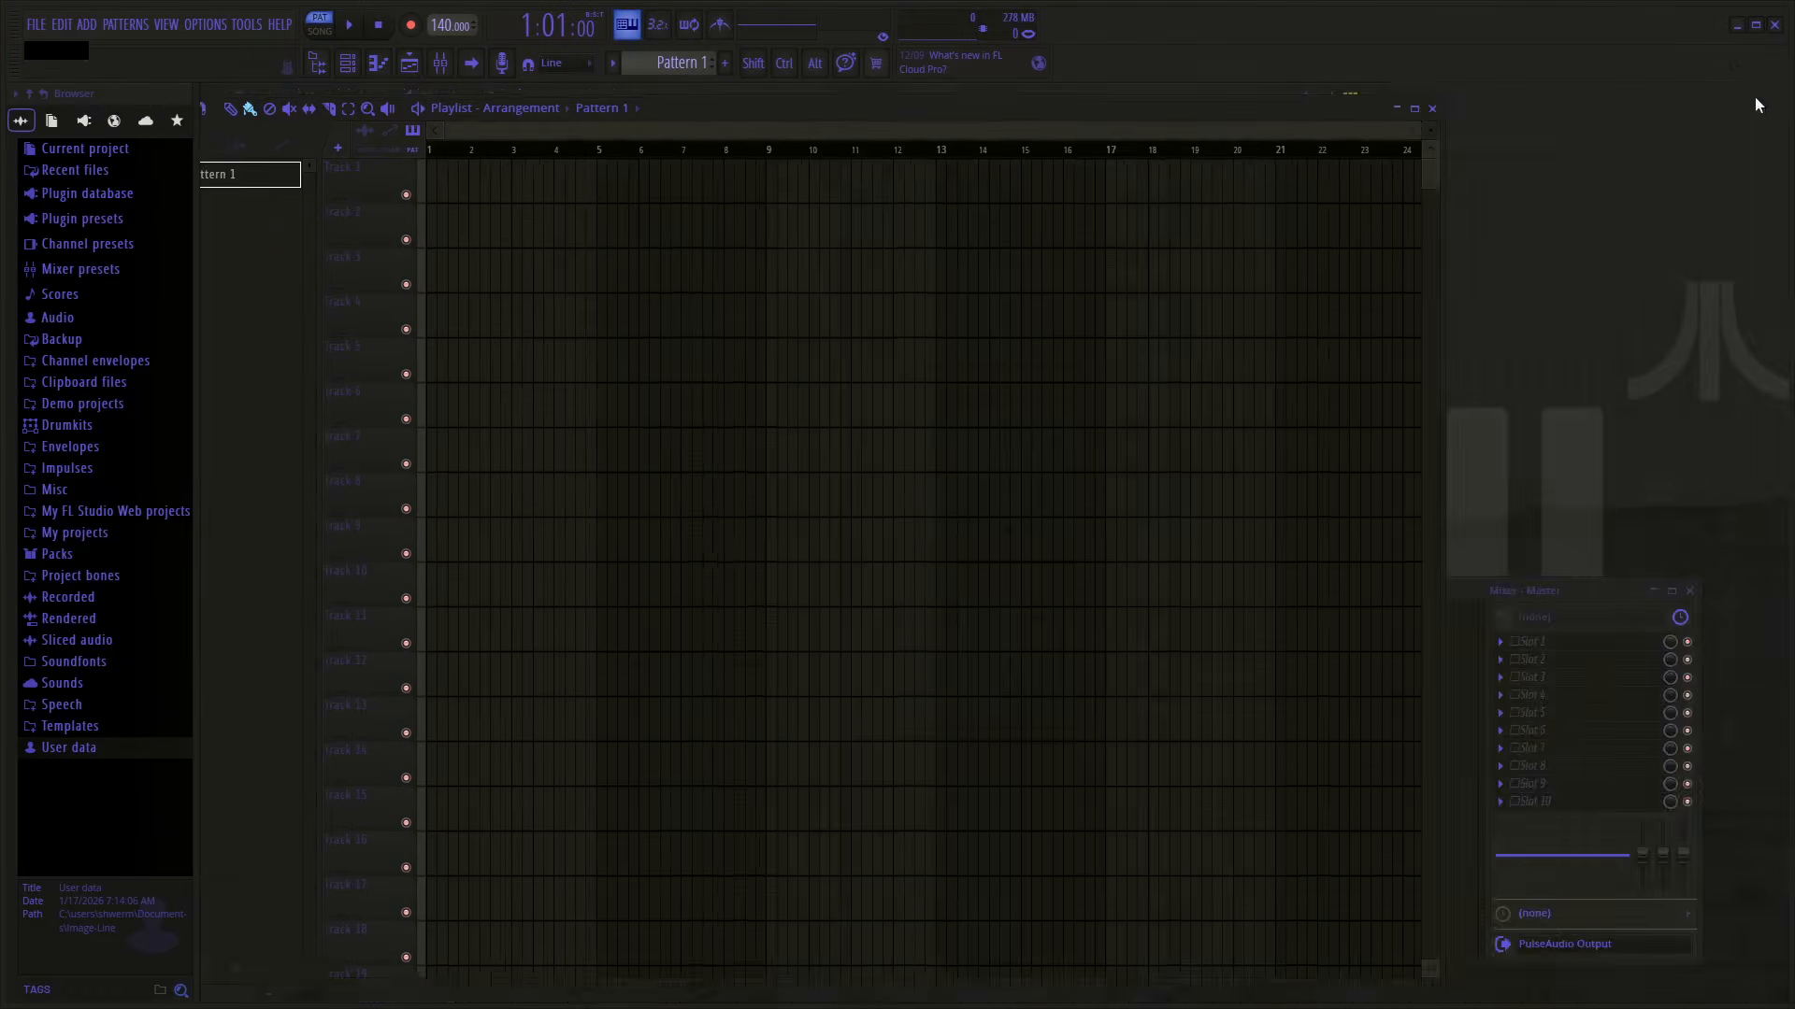
{"action": "left_click_drag", "start_coordinate": [1000, 114], "coordinate": [1454, 346]}
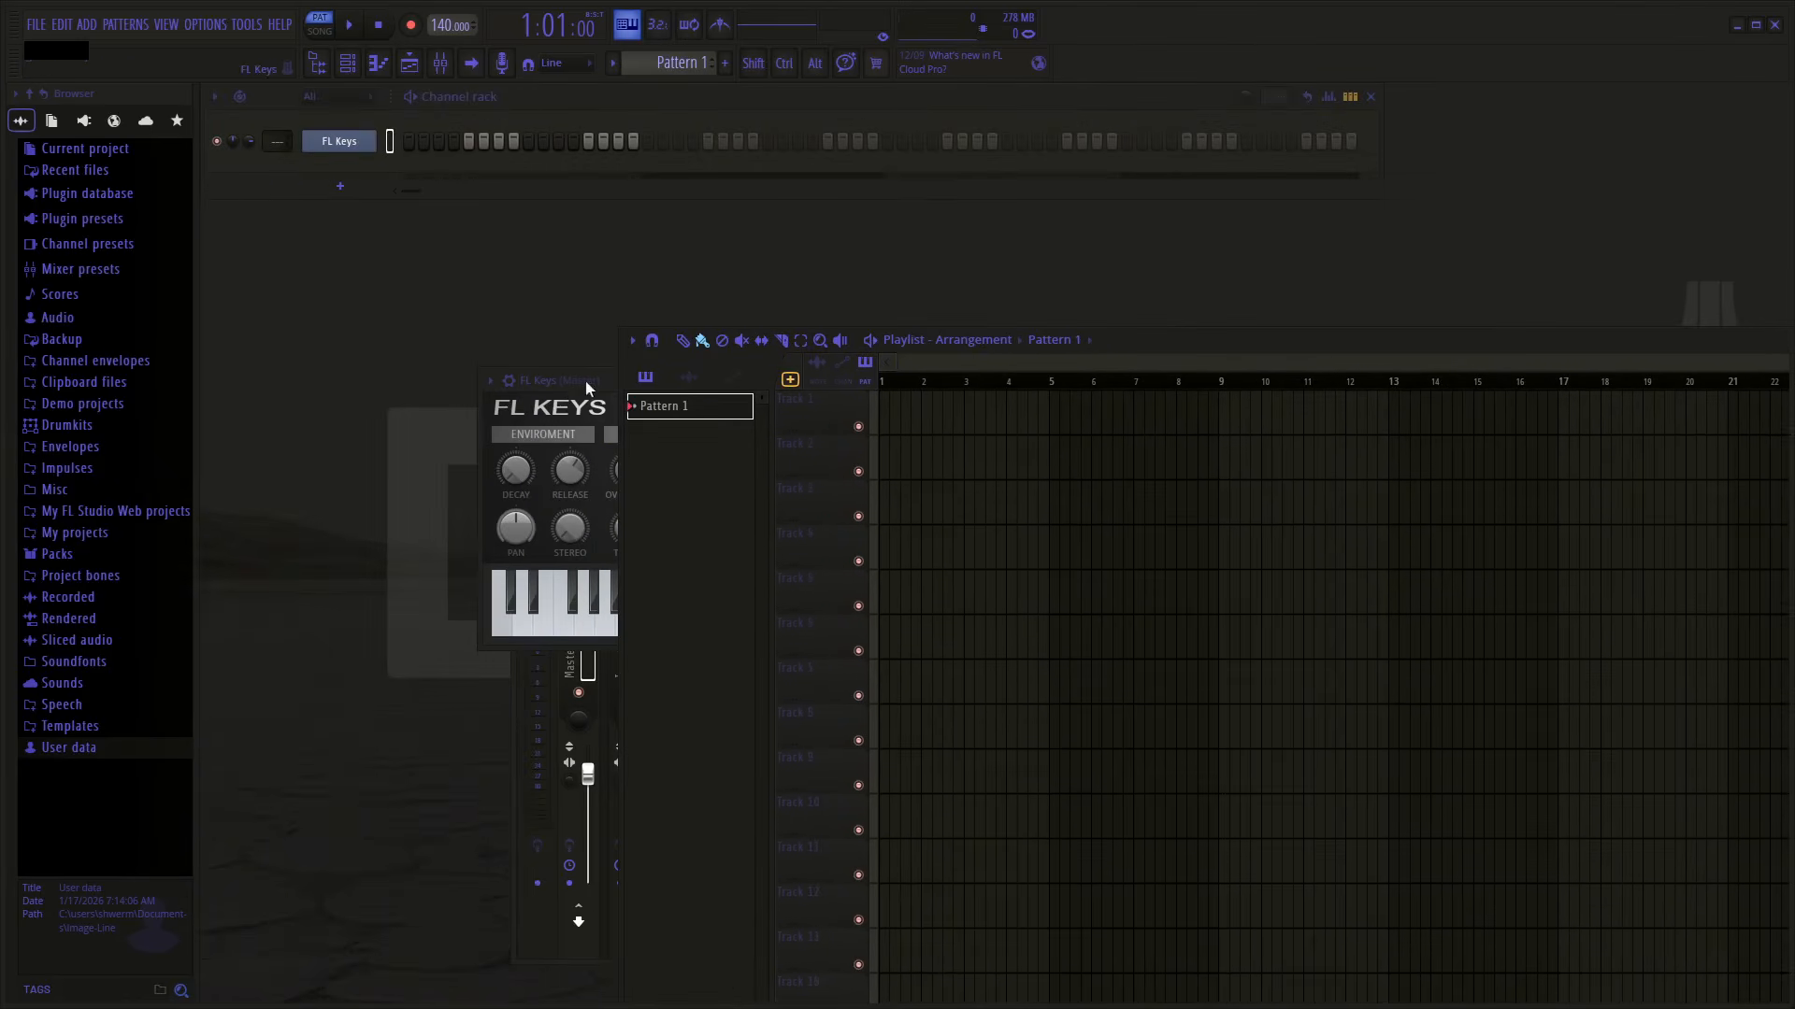
{"action": "left_click_drag", "start_coordinate": [585, 385], "coordinate": [258, 396]}
{"action": "left_click_drag", "start_coordinate": [1186, 352], "coordinate": [1102, 69]}
{"action": "left_click_drag", "start_coordinate": [355, 394], "coordinate": [1097, 464]}
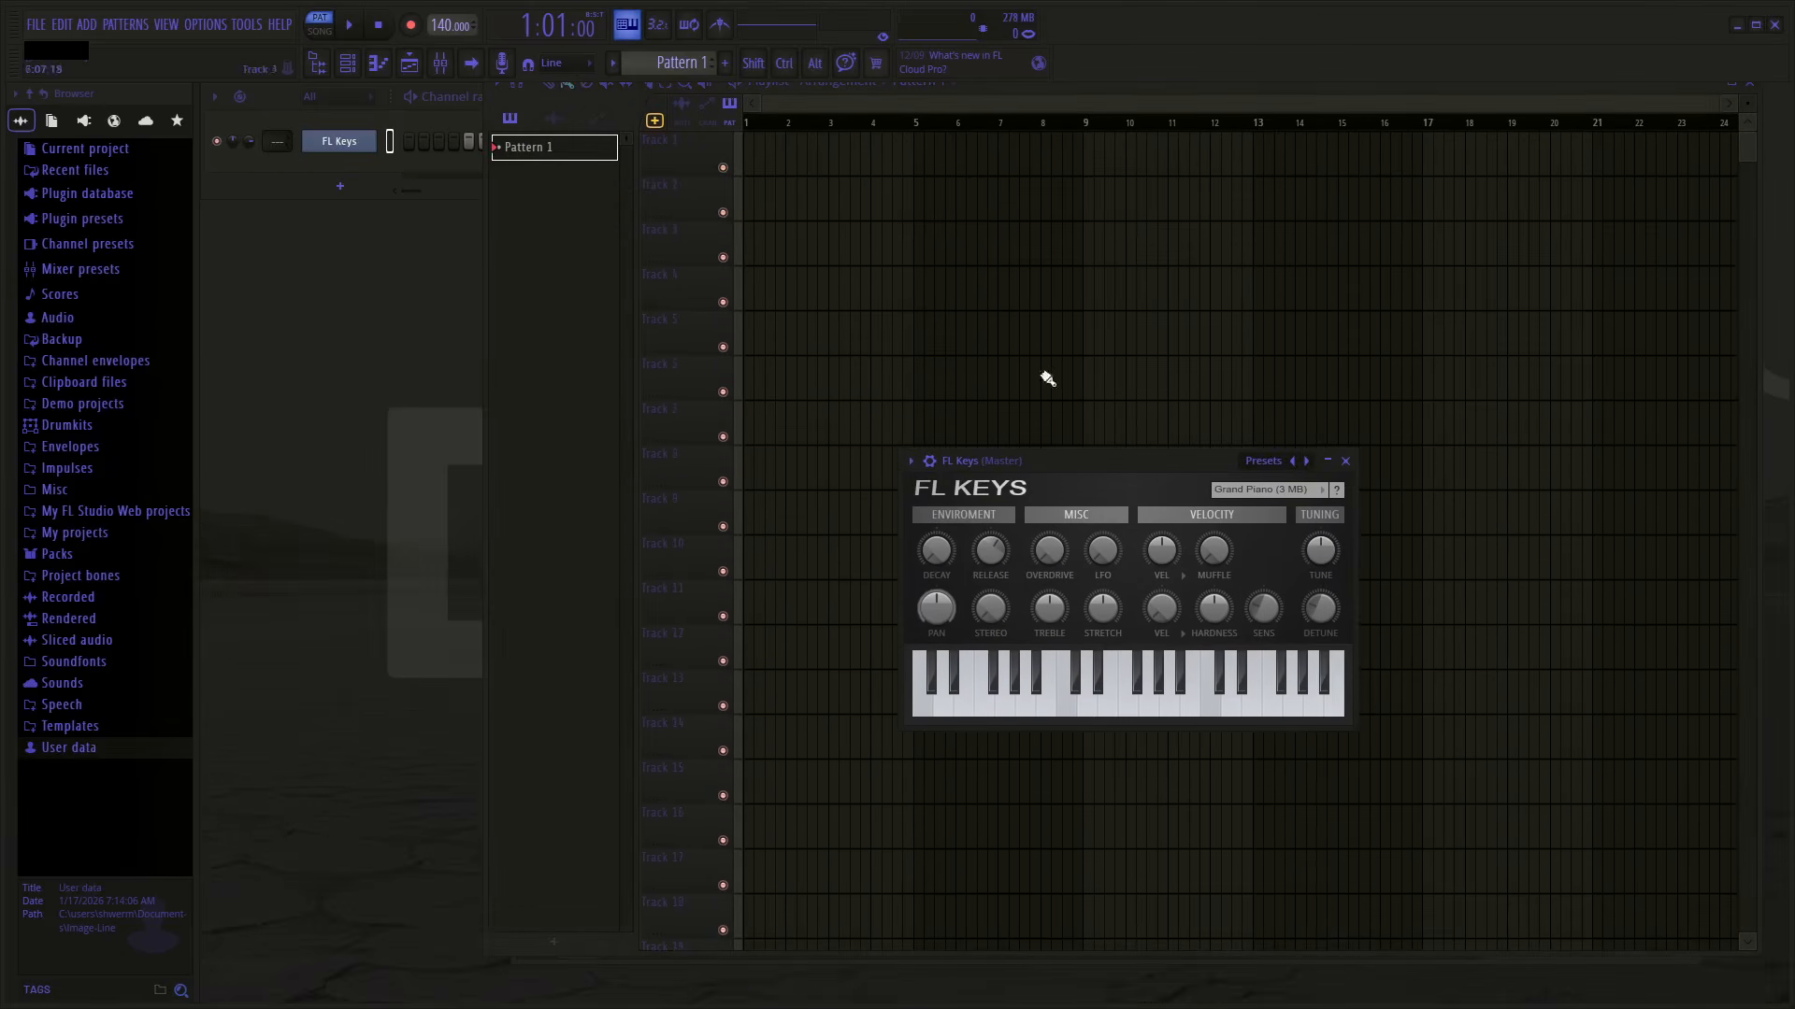
- Close the FL Keys and mixer windows and maximize the playlist
{"action": "left_click", "coordinate": [1346, 462]}
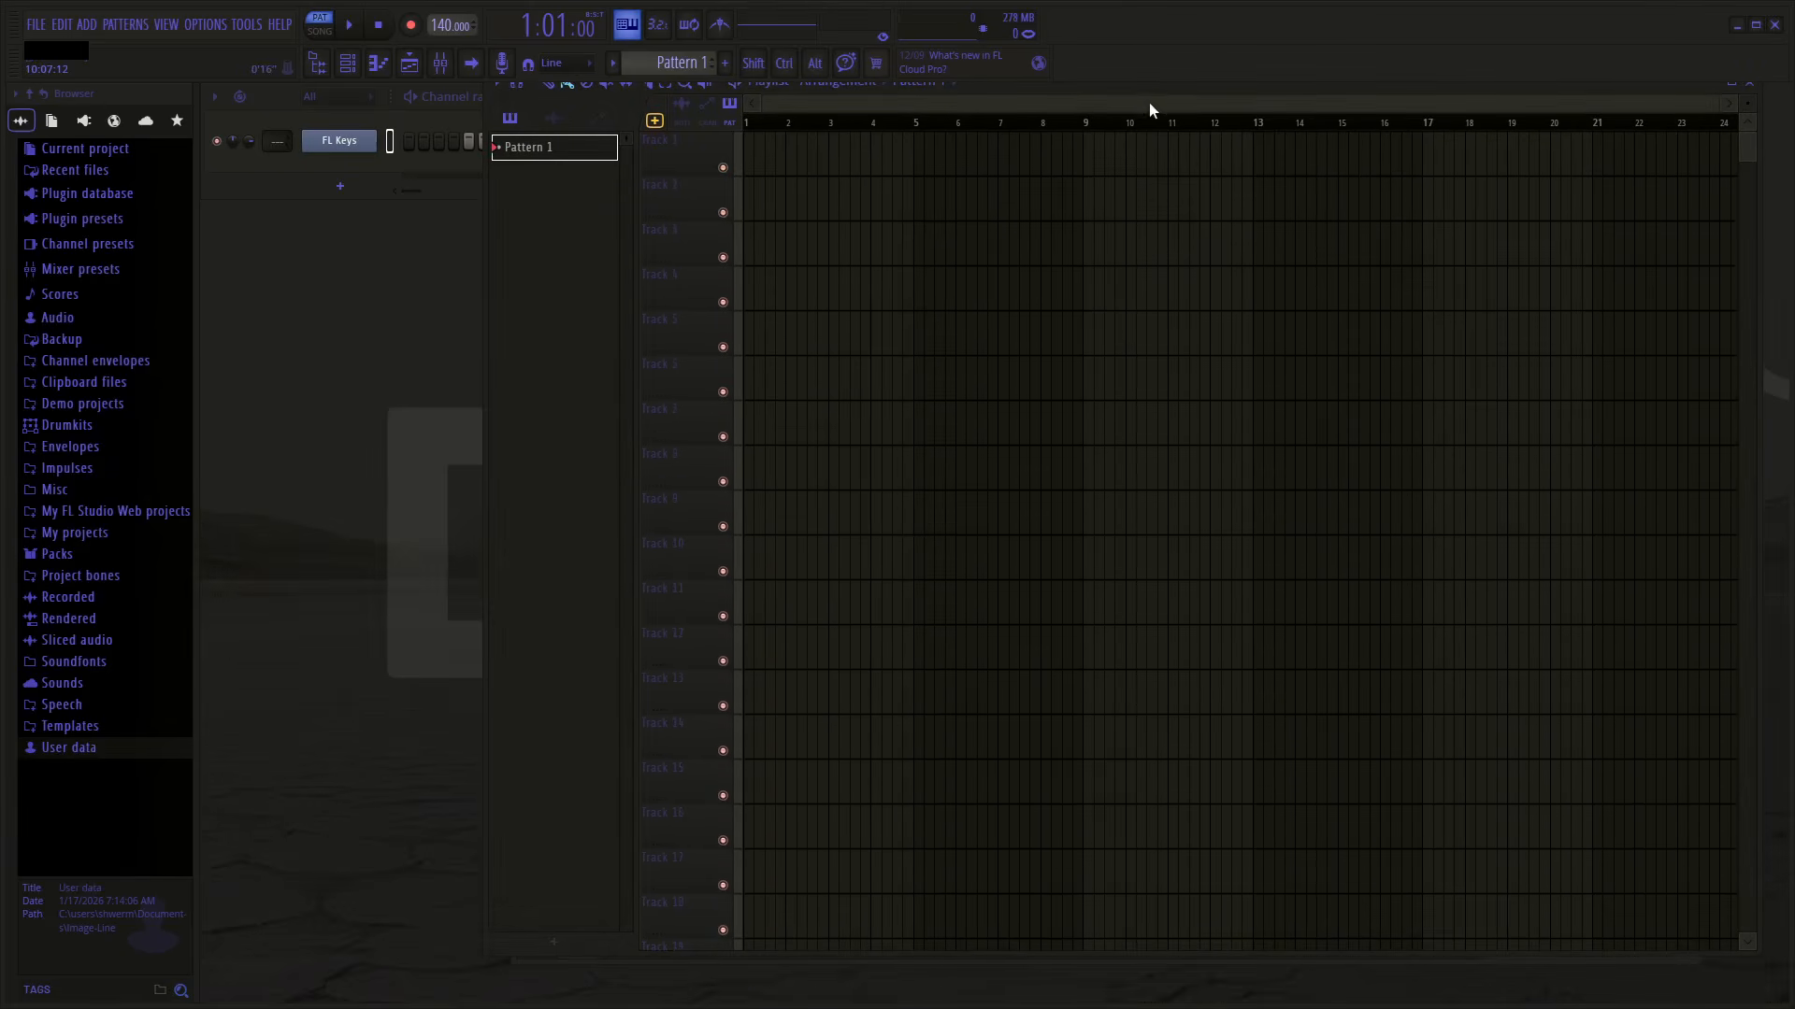
{"action": "left_click_drag", "start_coordinate": [1151, 89], "coordinate": [867, 93]}
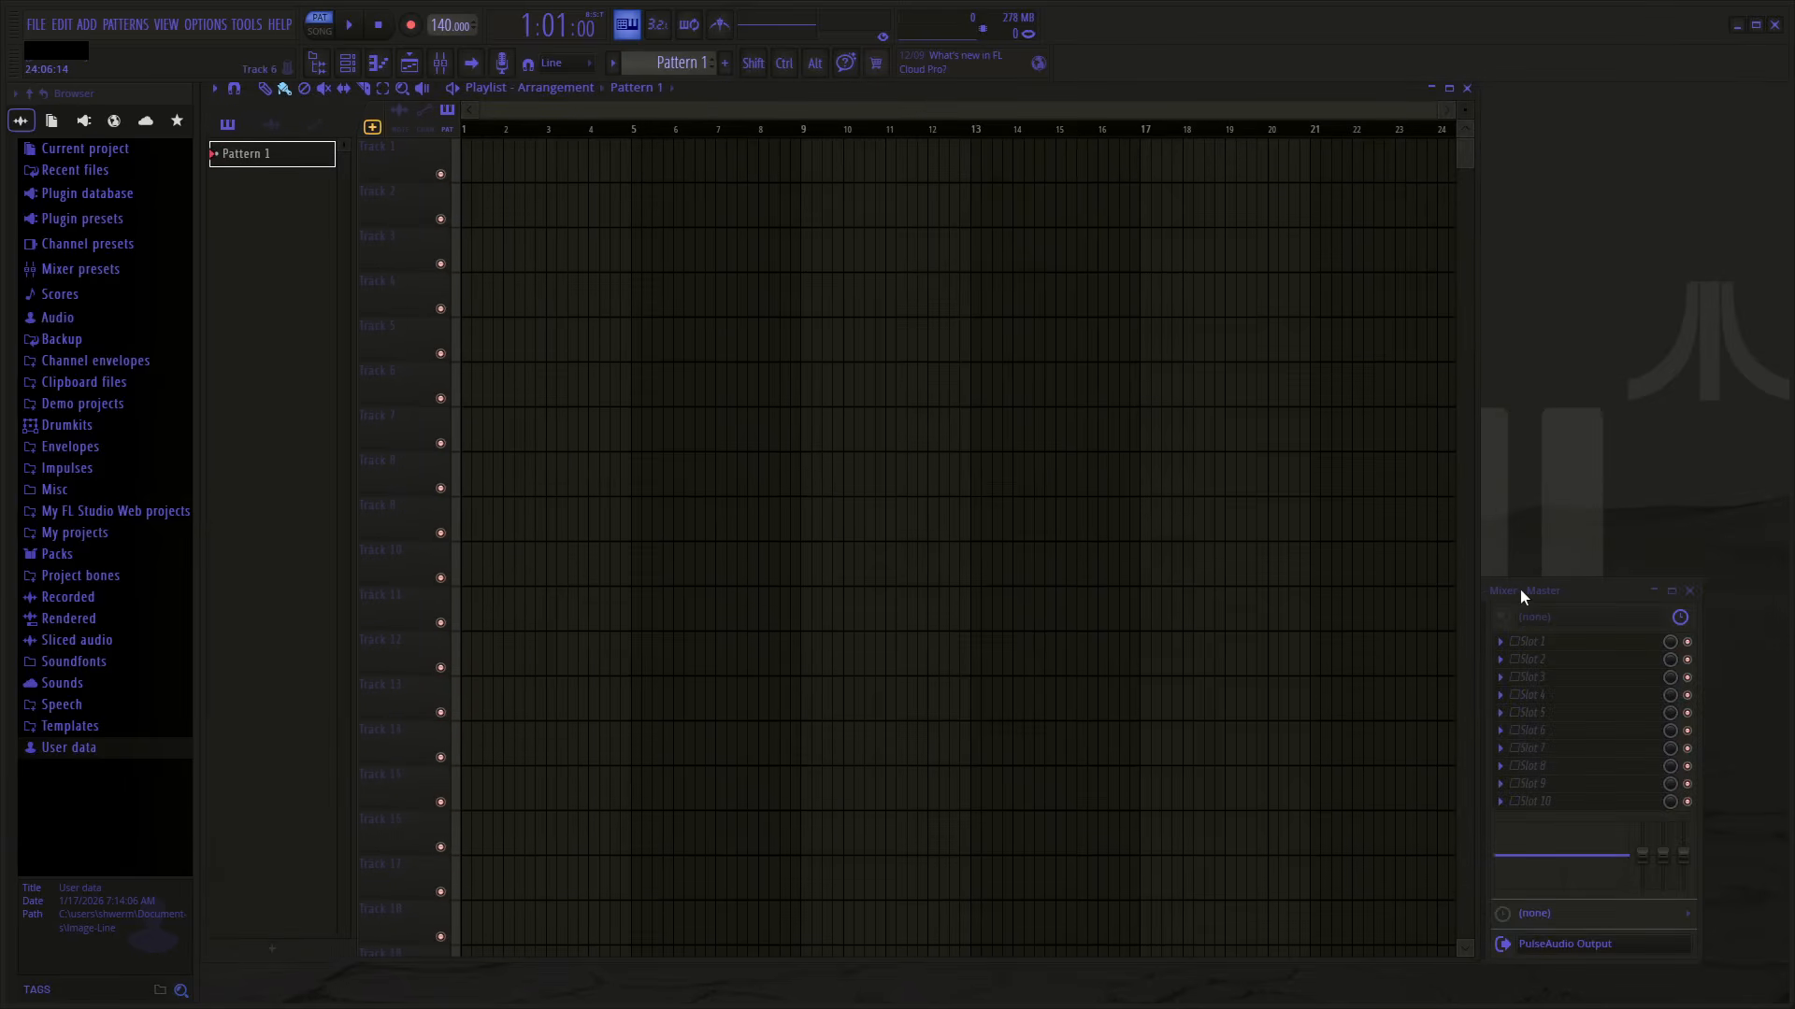
{"action": "left_click_drag", "start_coordinate": [1521, 591], "coordinate": [1543, 470]}
{"action": "left_click", "coordinate": [1686, 472]}
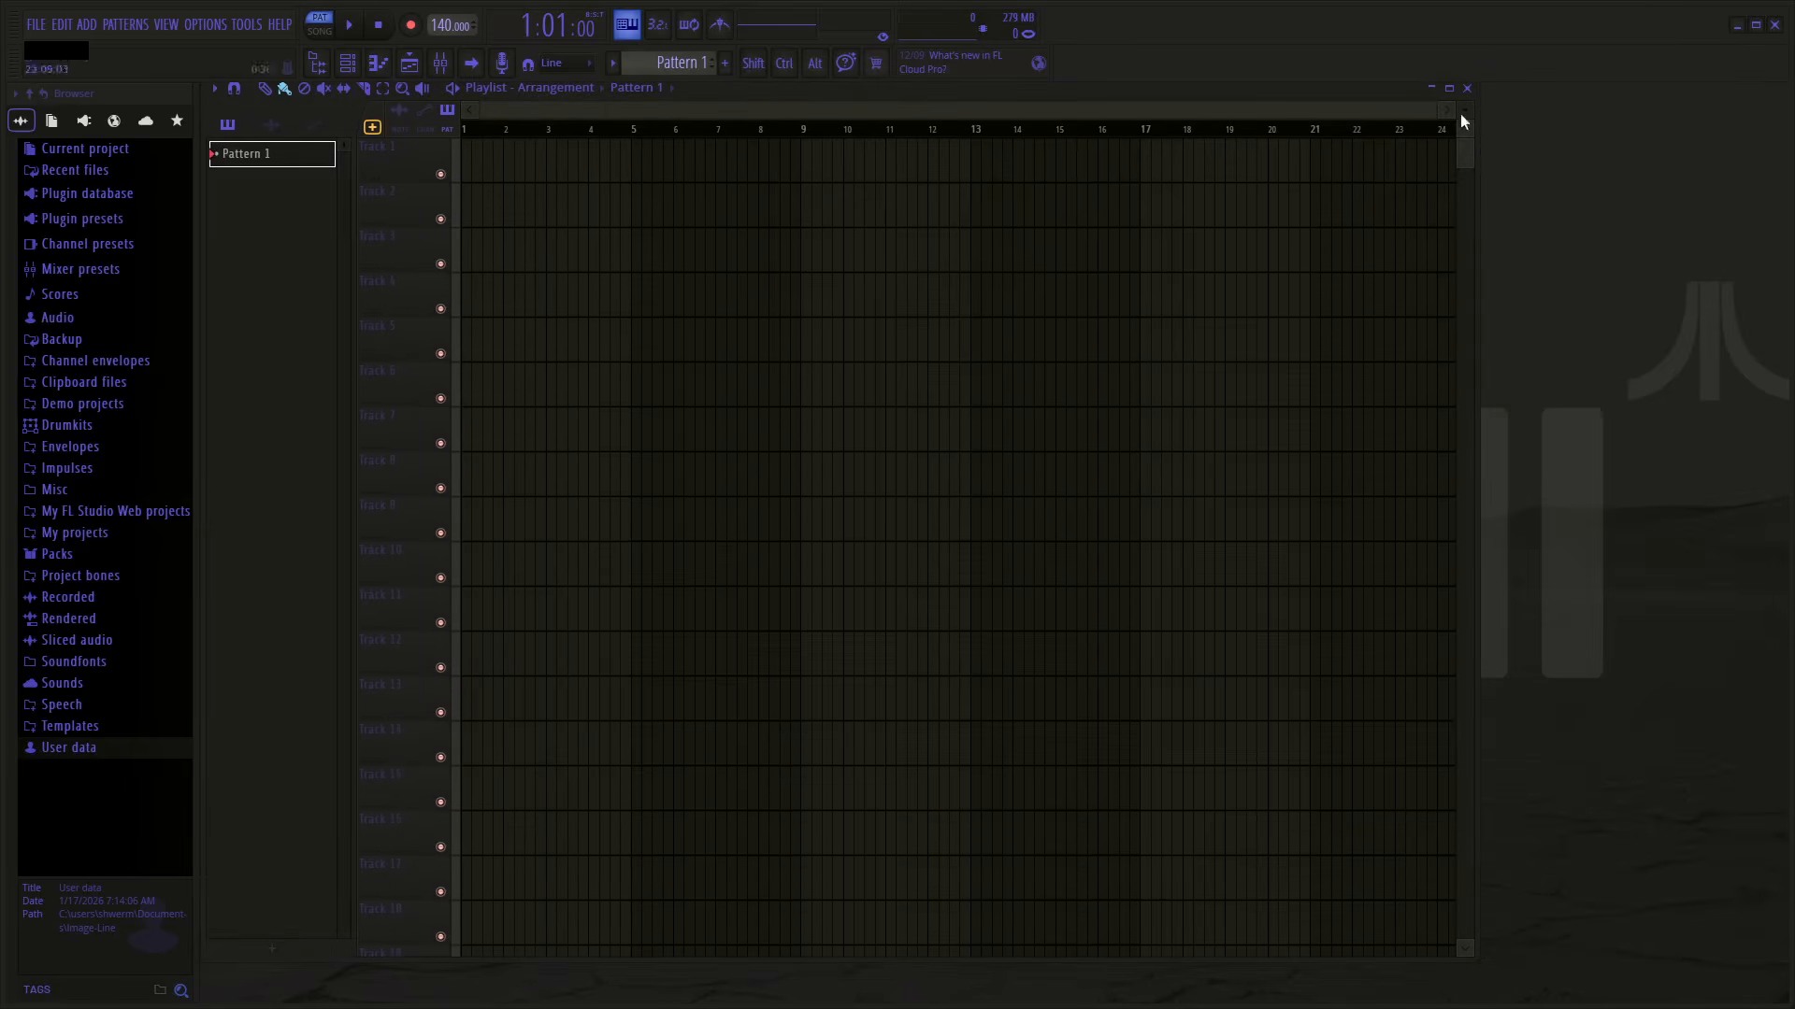
{"action": "left_click", "coordinate": [1449, 88]}
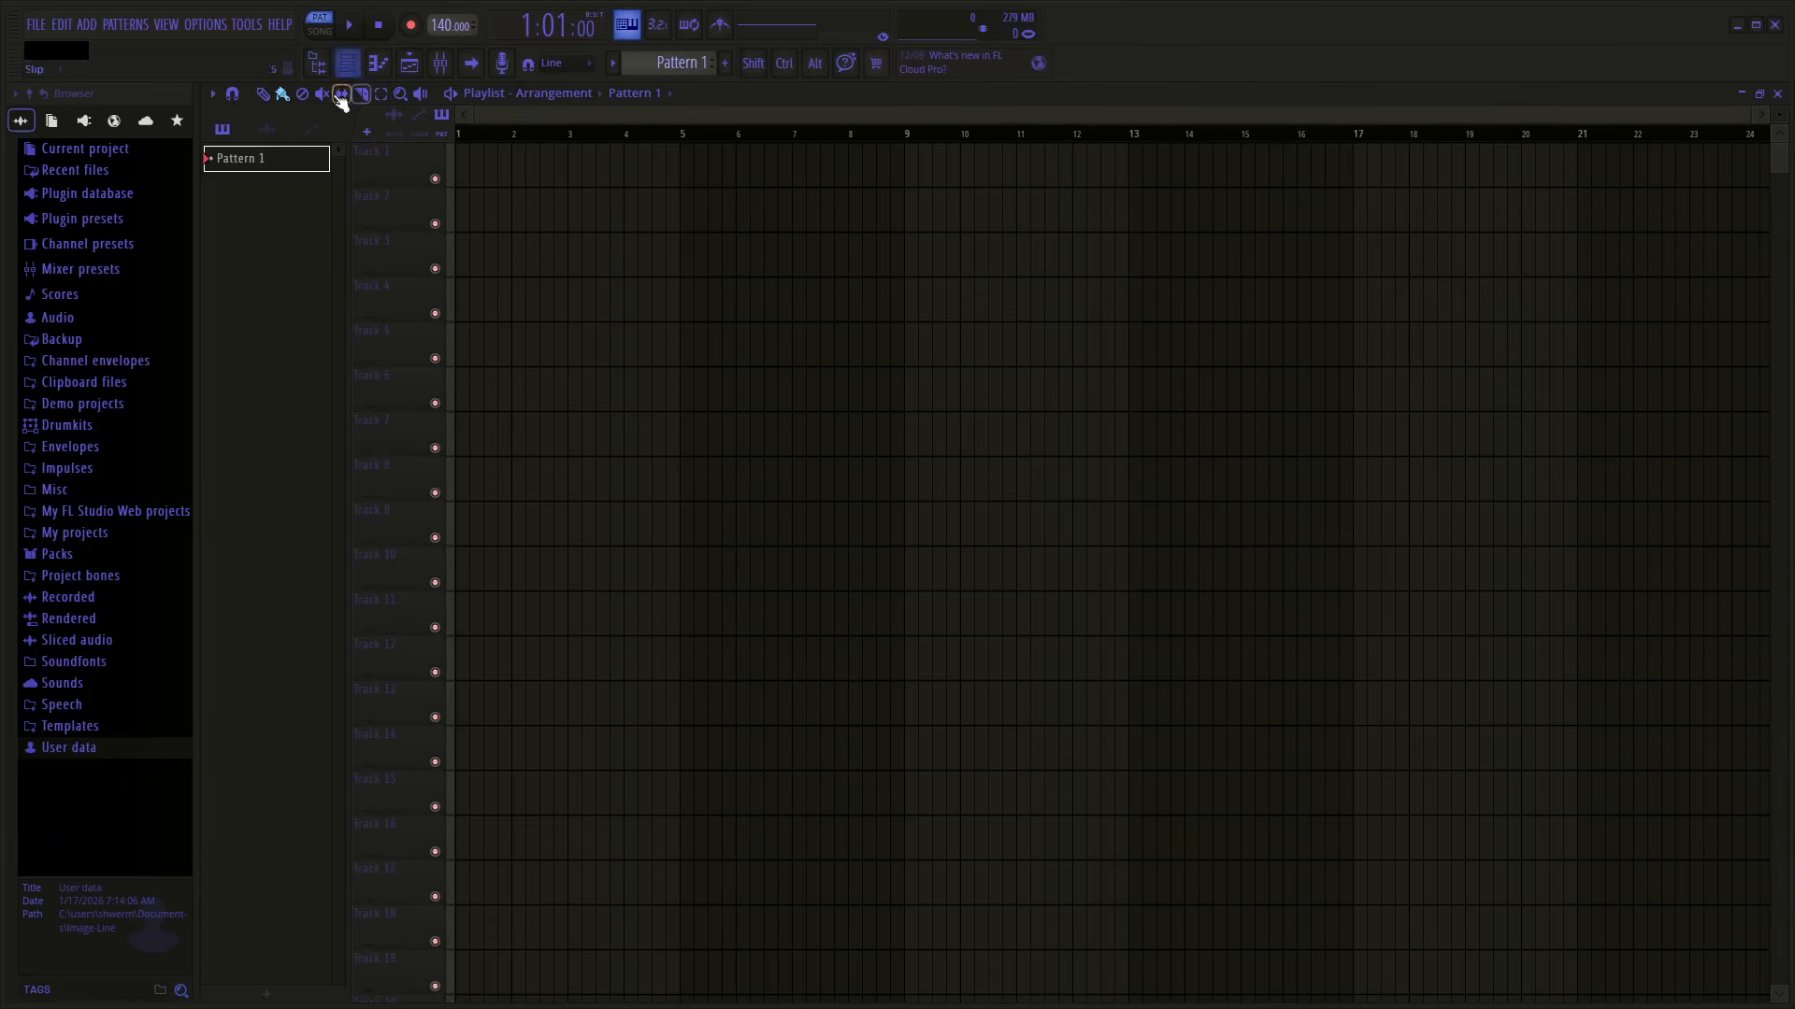
- Open the FL Keys piano roll, try two notes at the start of bar 1 and delete them
{"action": "left_click", "coordinate": [380, 66]}
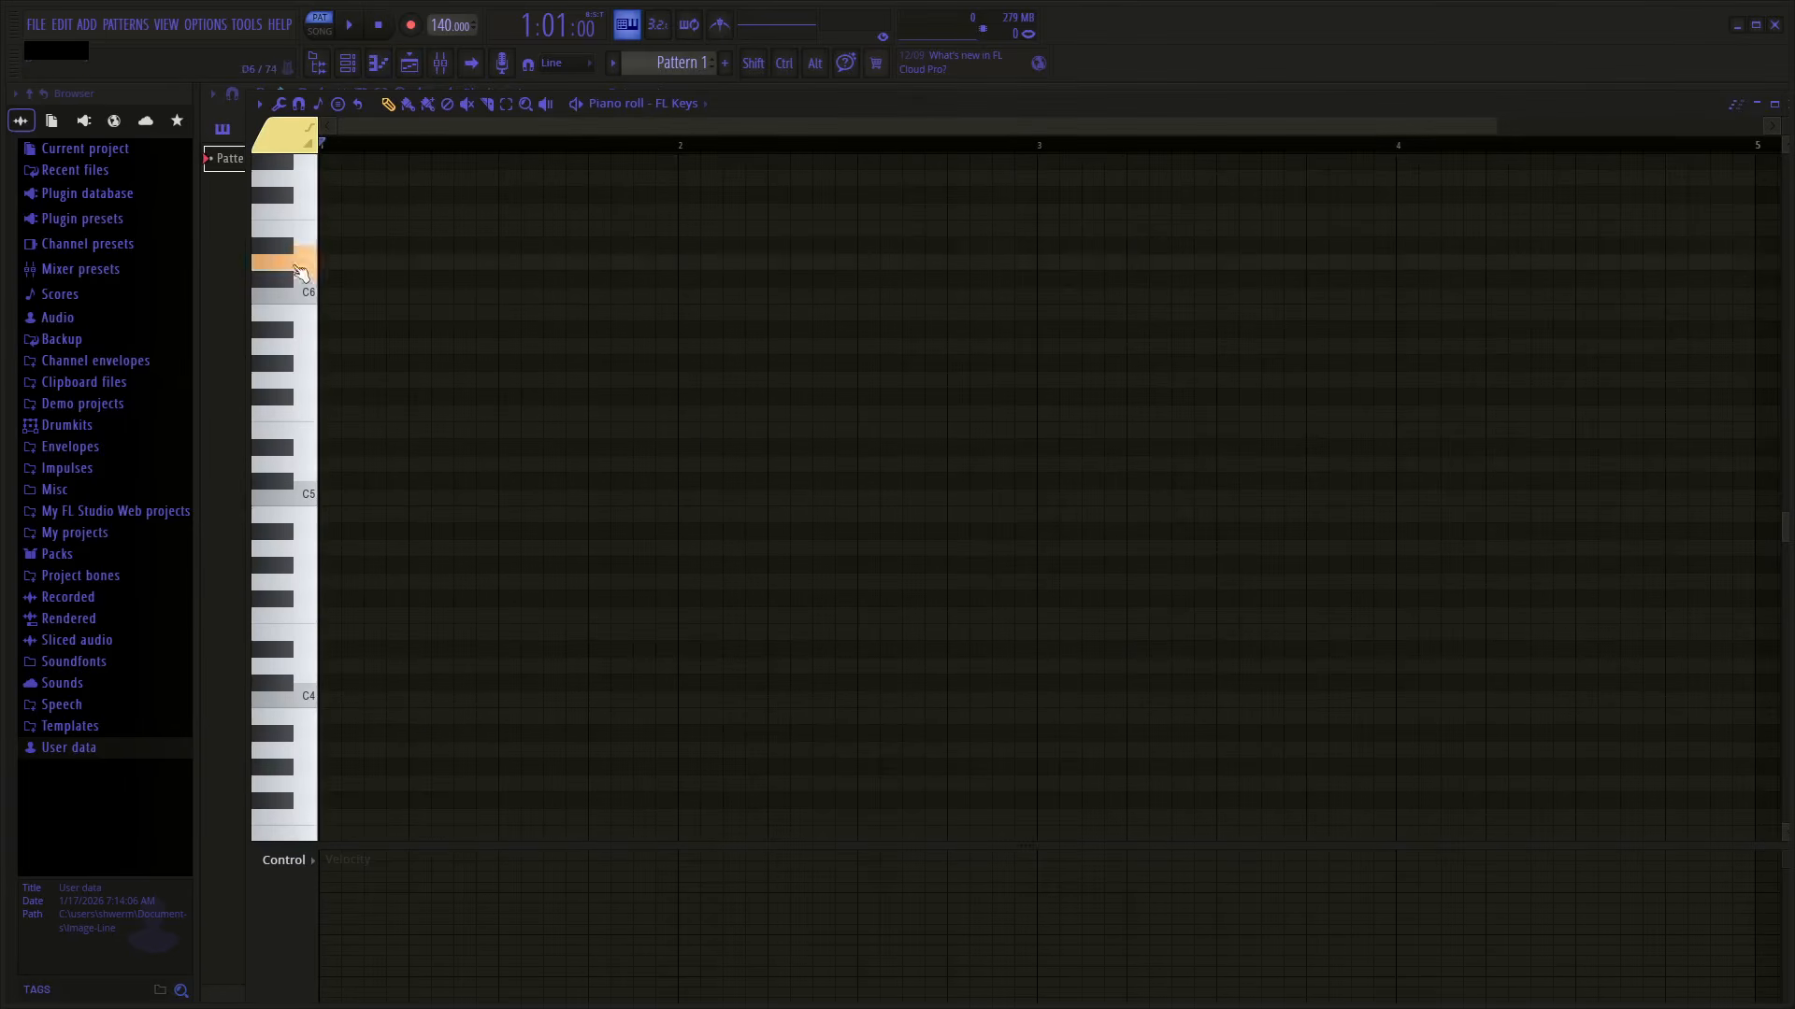
{"action": "left_click", "coordinate": [349, 379]}
{"action": "left_click", "coordinate": [340, 429]}
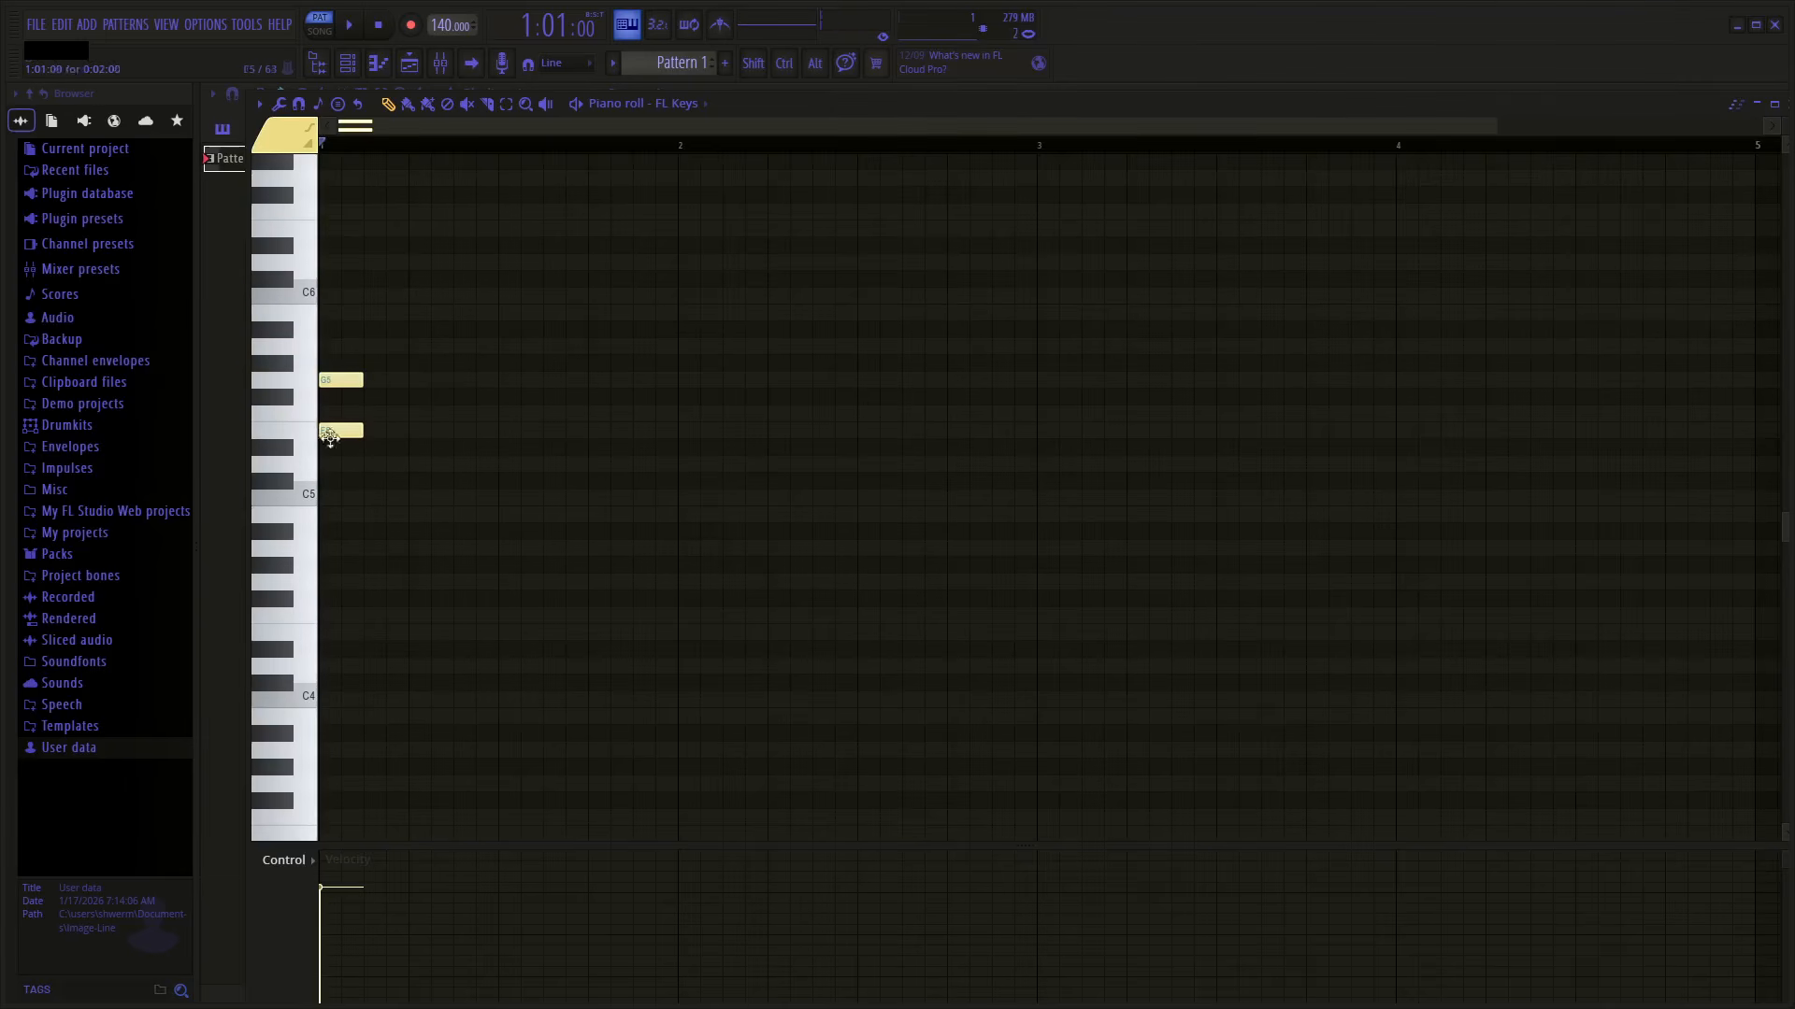
{"action": "right_click", "coordinate": [329, 430]}
{"action": "right_click", "coordinate": [341, 380]}
- Set the buffer length to 2048 samples in the audio settings and close the settings window
{"action": "left_click", "coordinate": [41, 28]}
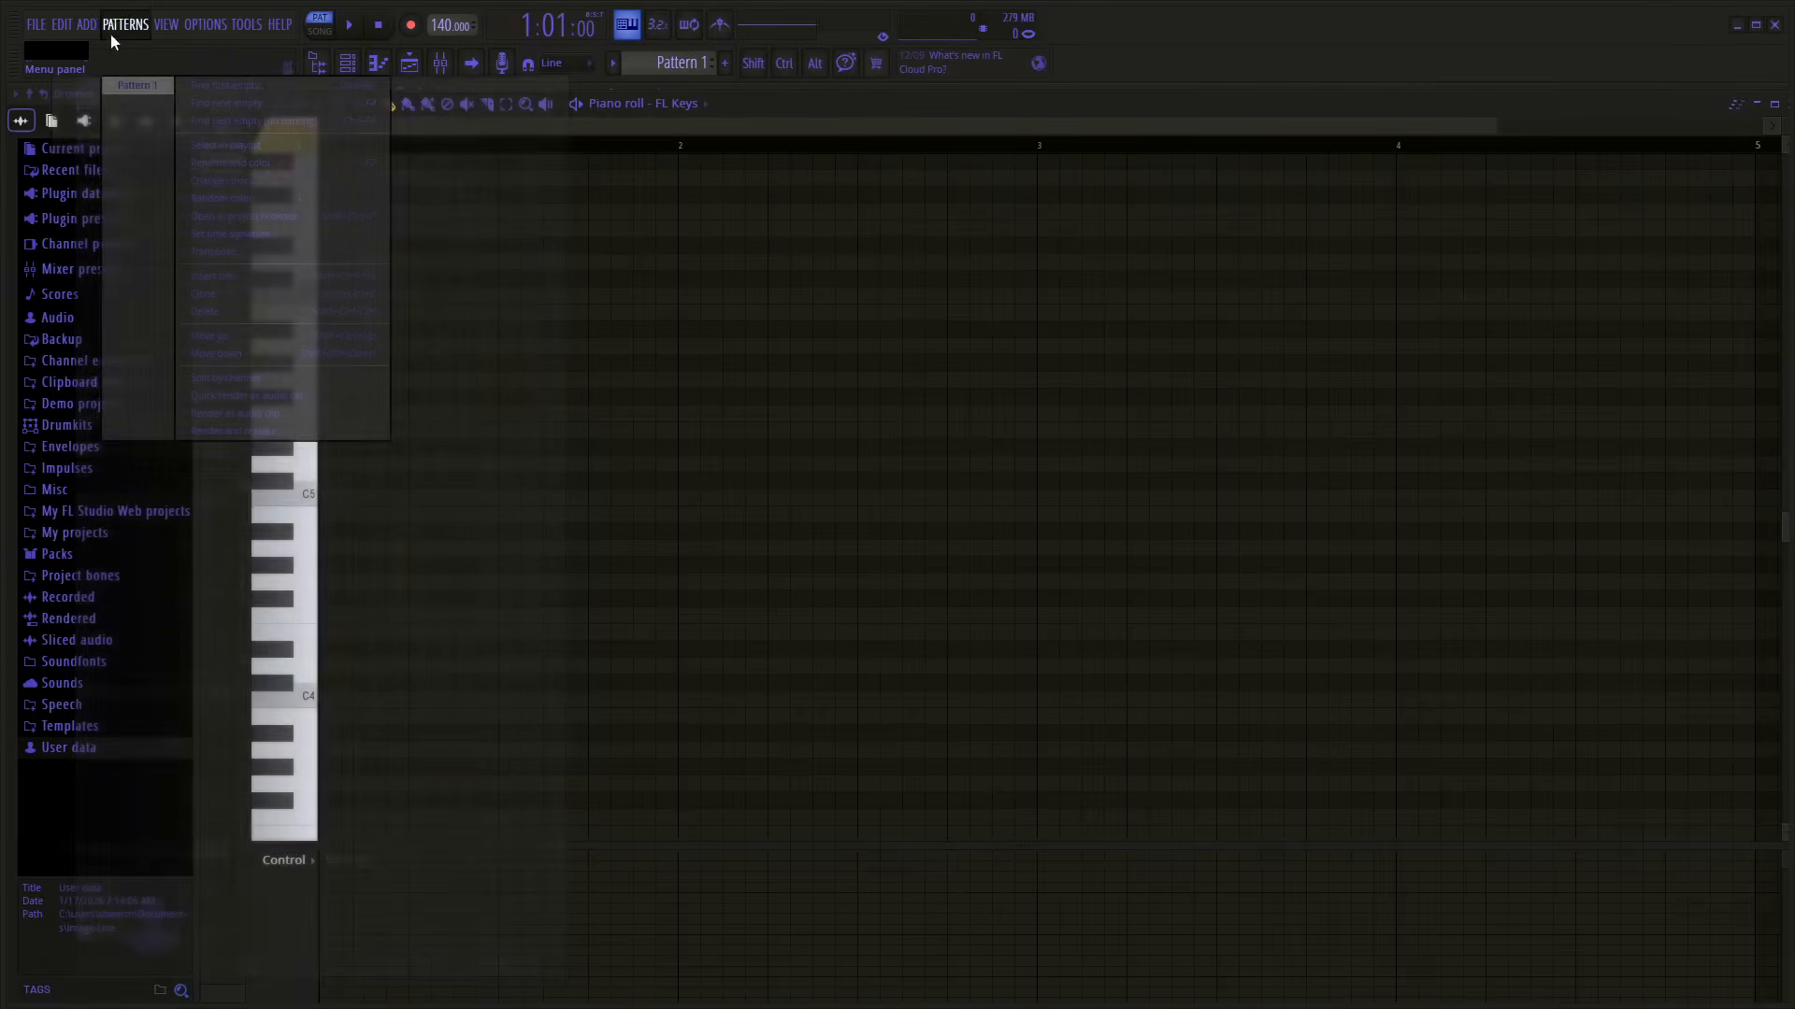
{"action": "mouse_move", "coordinate": [212, 28]}
{"action": "left_click", "coordinate": [229, 117]}
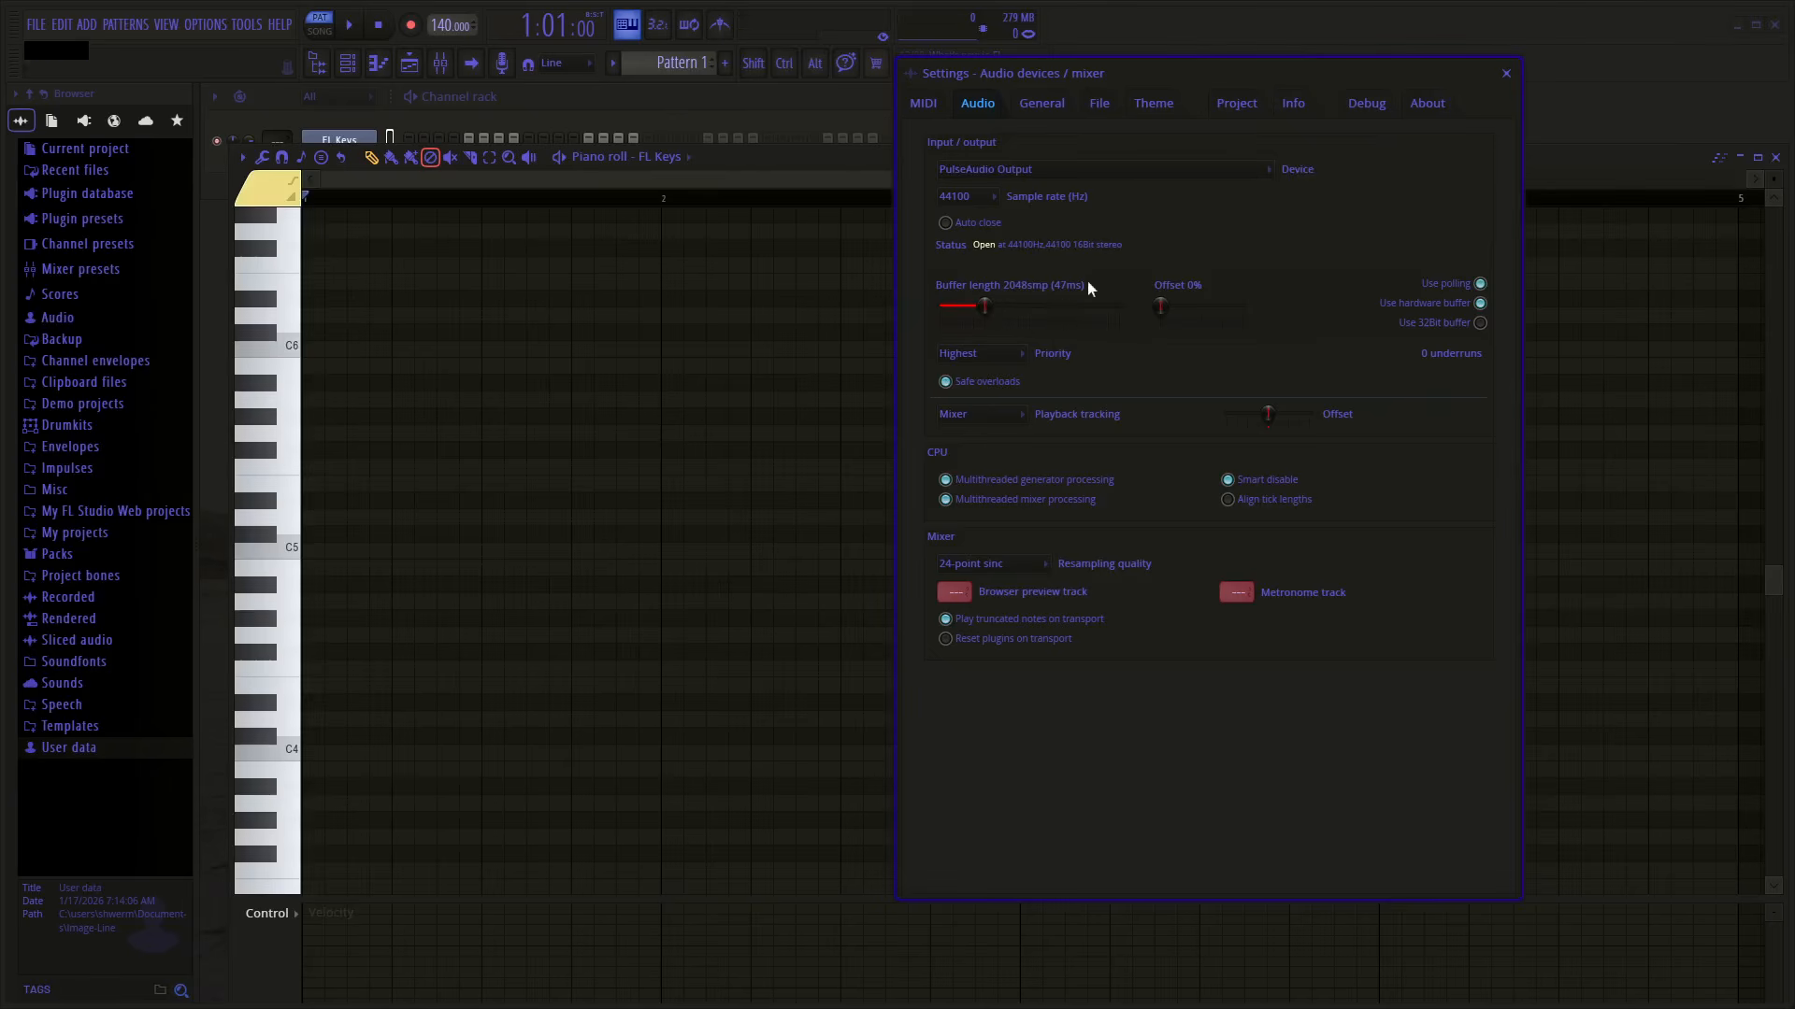
{"action": "left_click", "coordinate": [1506, 73]}
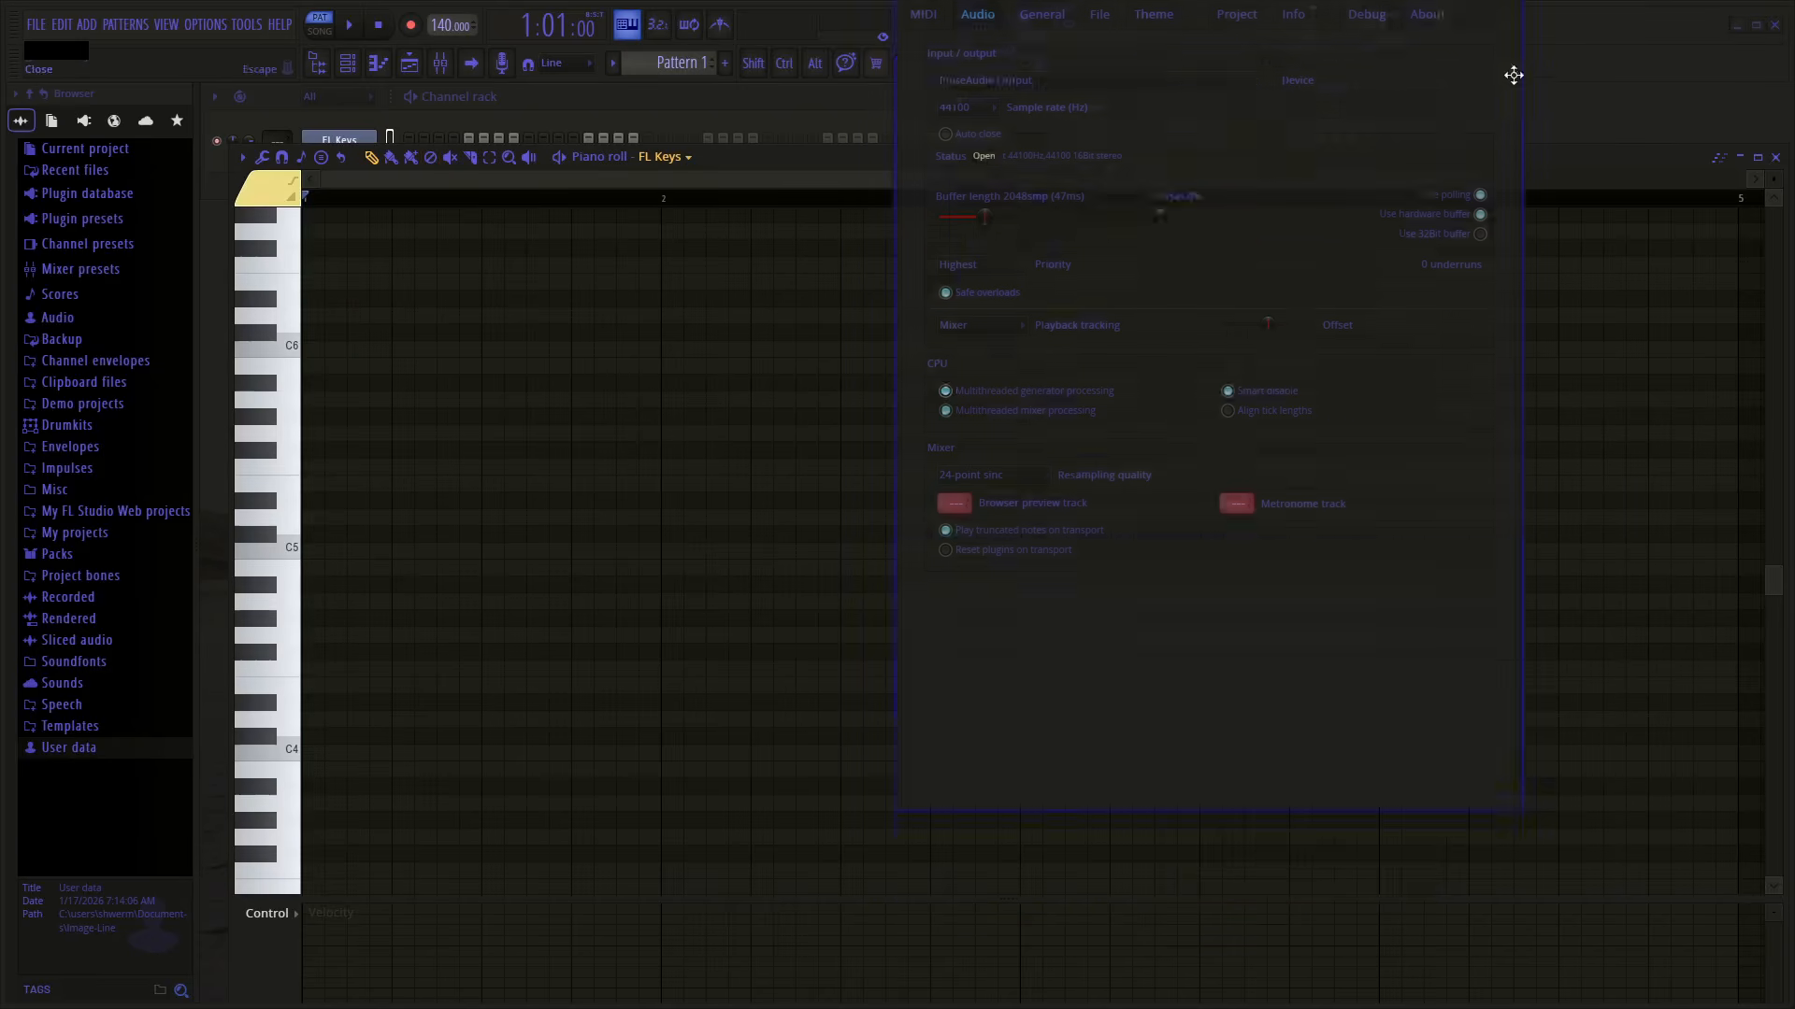
- Audition the FL Keys white keys from C5 up to C6 on the piano roll keyboard
{"action": "left_click", "coordinate": [296, 552]}
{"action": "left_click", "coordinate": [295, 551]}
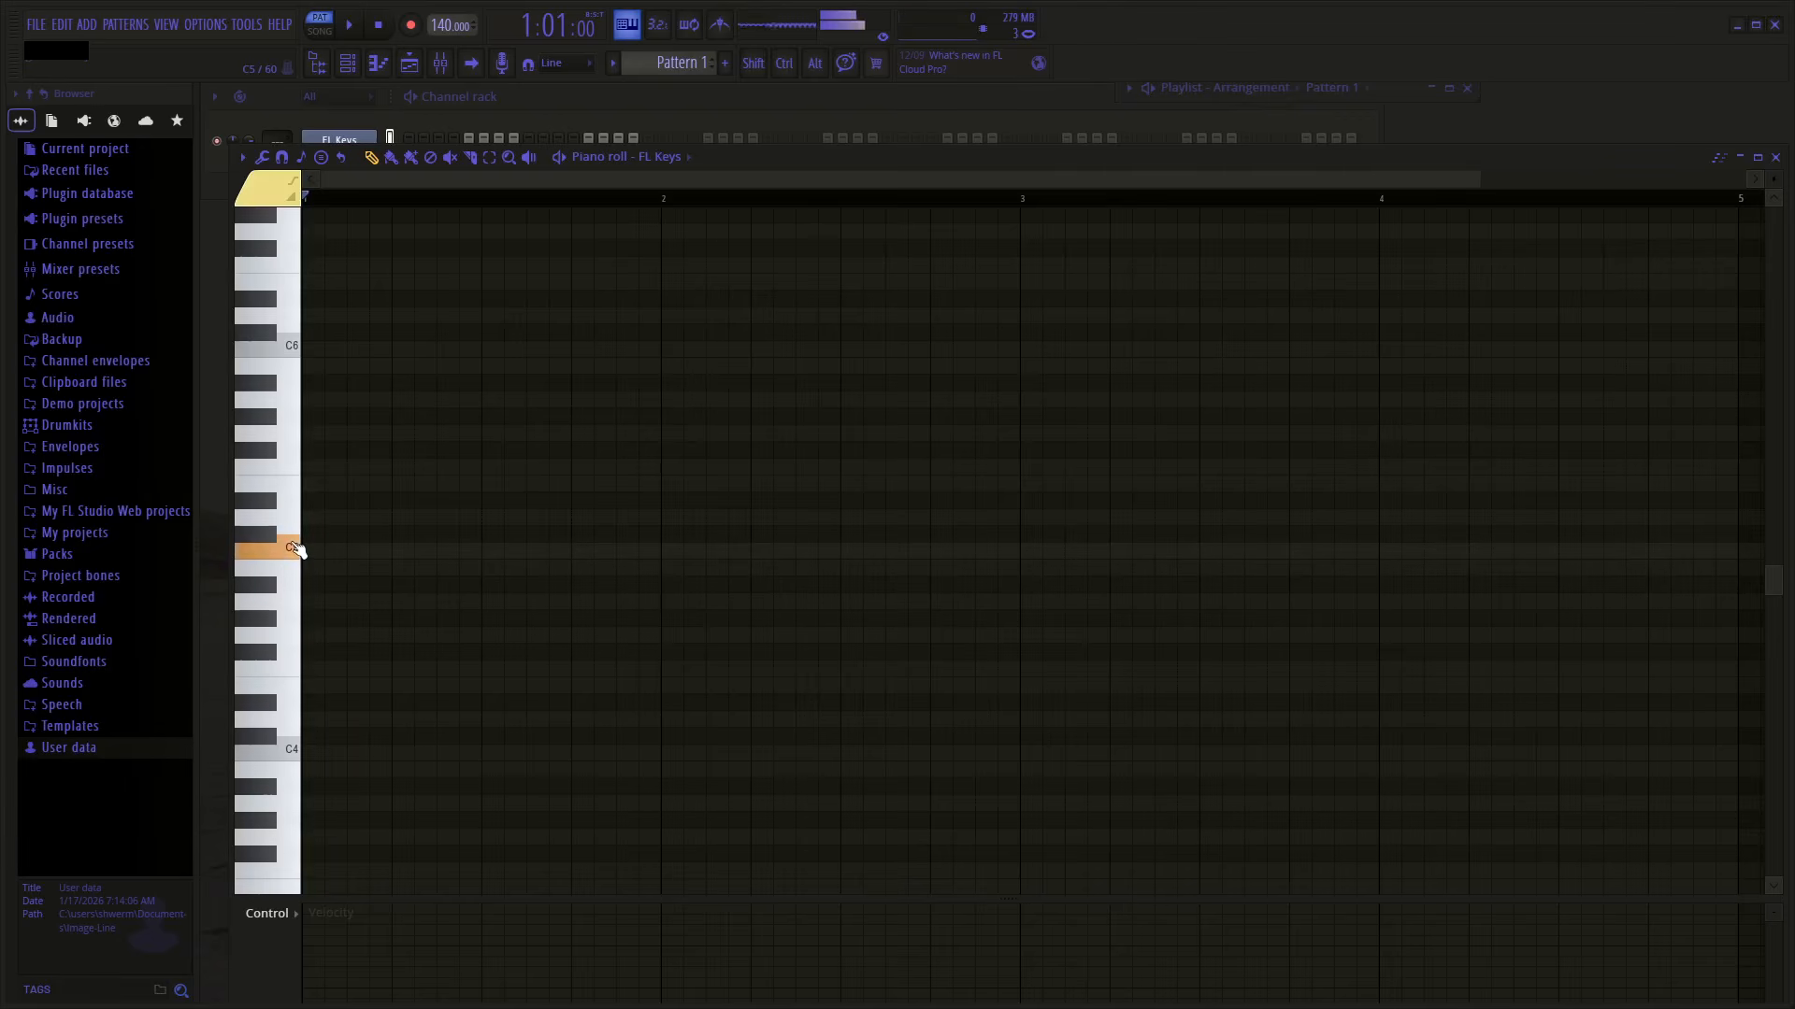
{"action": "left_click", "coordinate": [289, 529]}
{"action": "left_click", "coordinate": [290, 507]}
{"action": "left_click", "coordinate": [291, 472]}
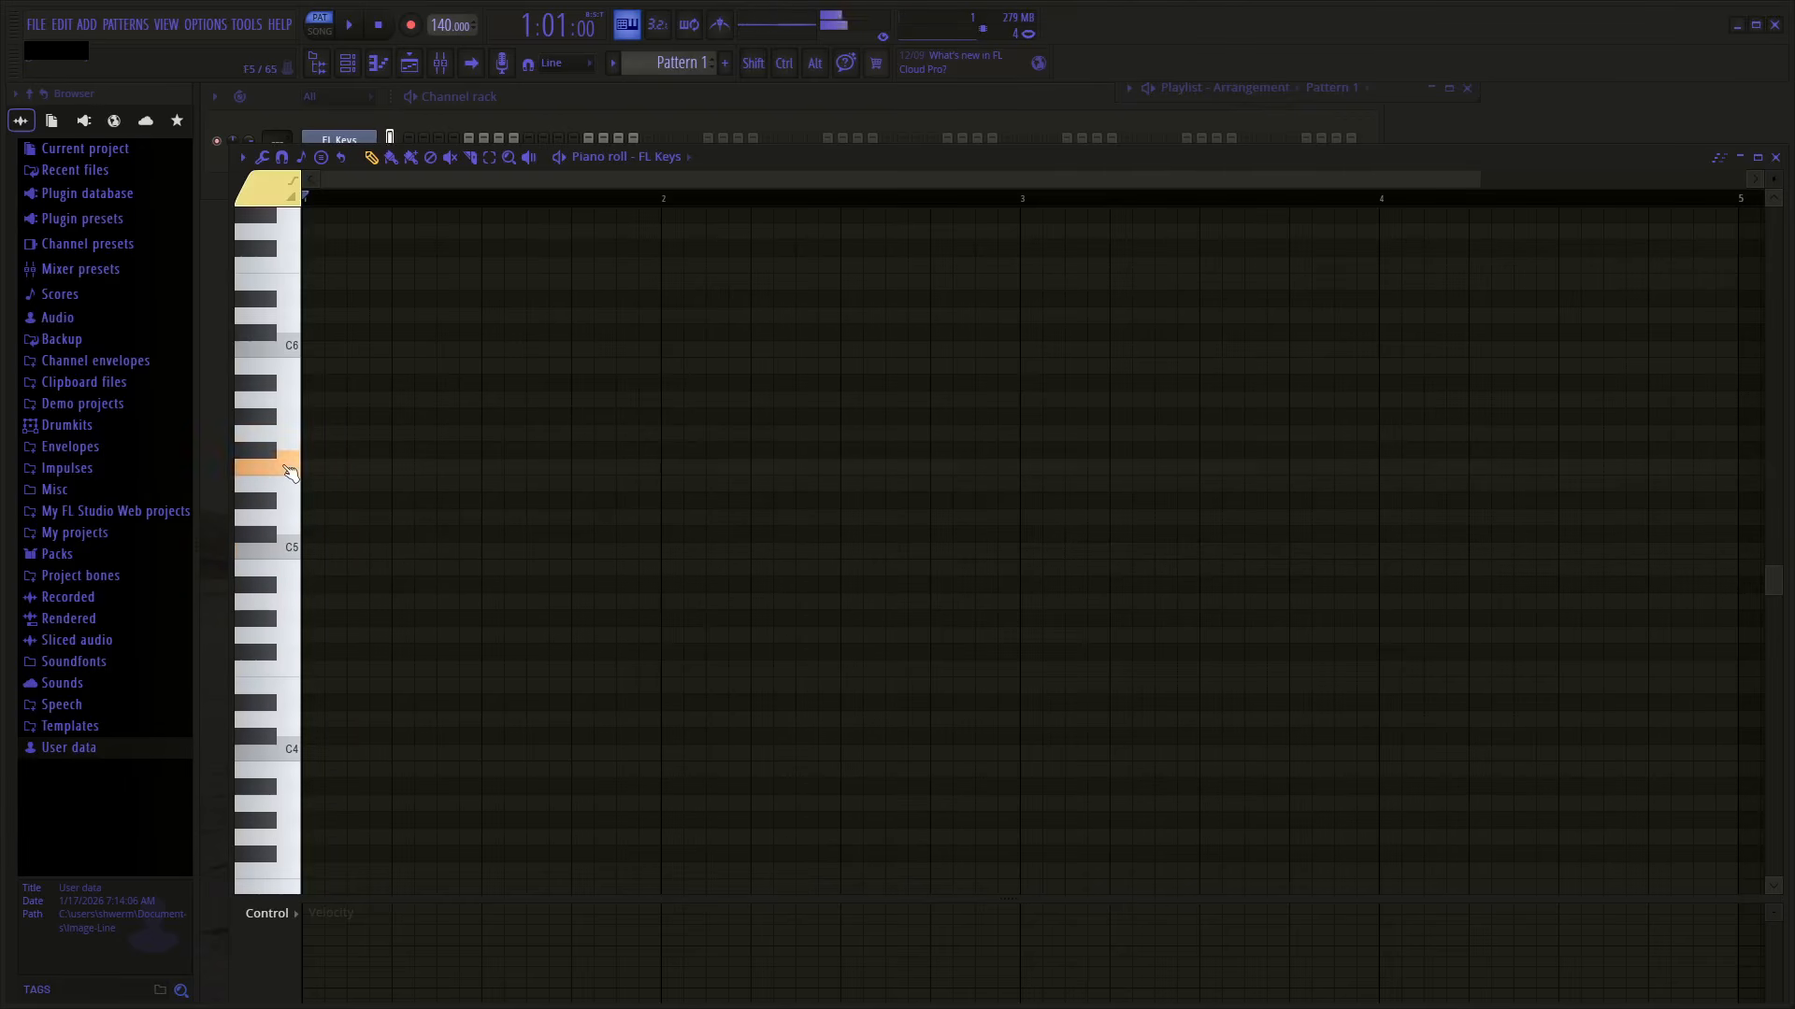
{"action": "left_click", "coordinate": [293, 441]}
{"action": "left_click", "coordinate": [293, 412]}
{"action": "left_click", "coordinate": [289, 370]}
{"action": "left_click", "coordinate": [289, 350]}
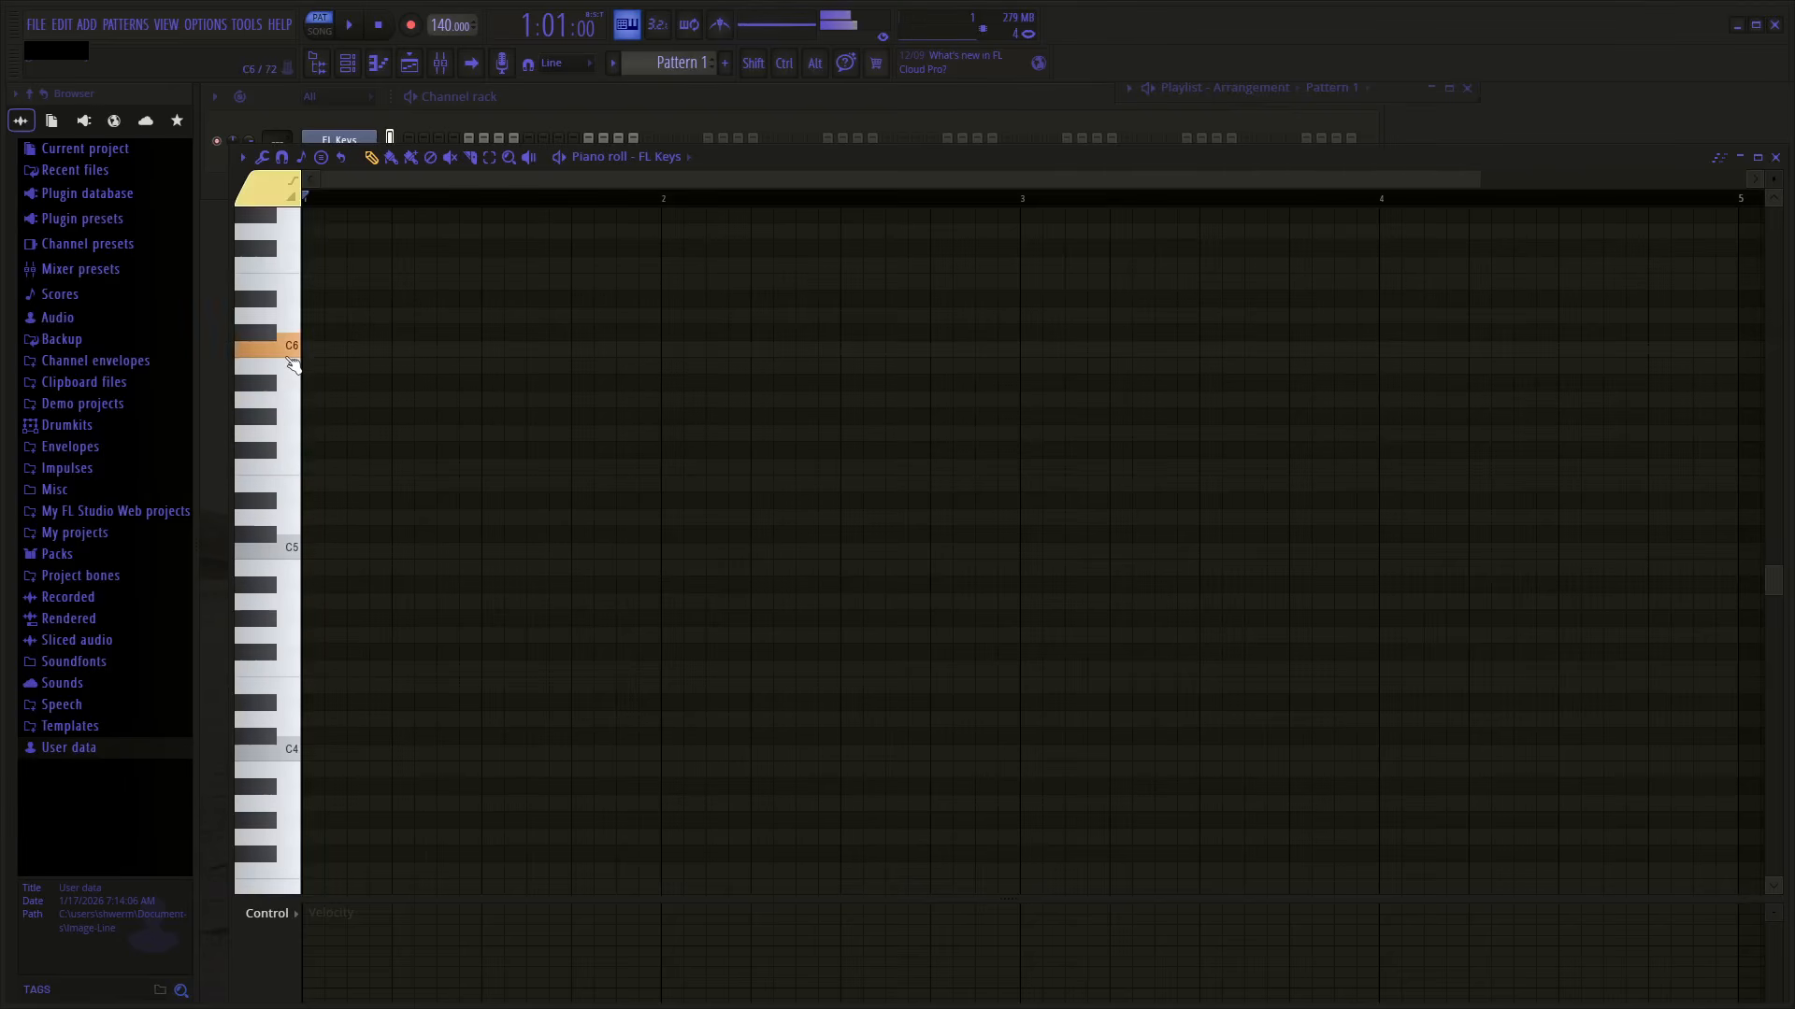
{"action": "left_click", "coordinate": [293, 356]}
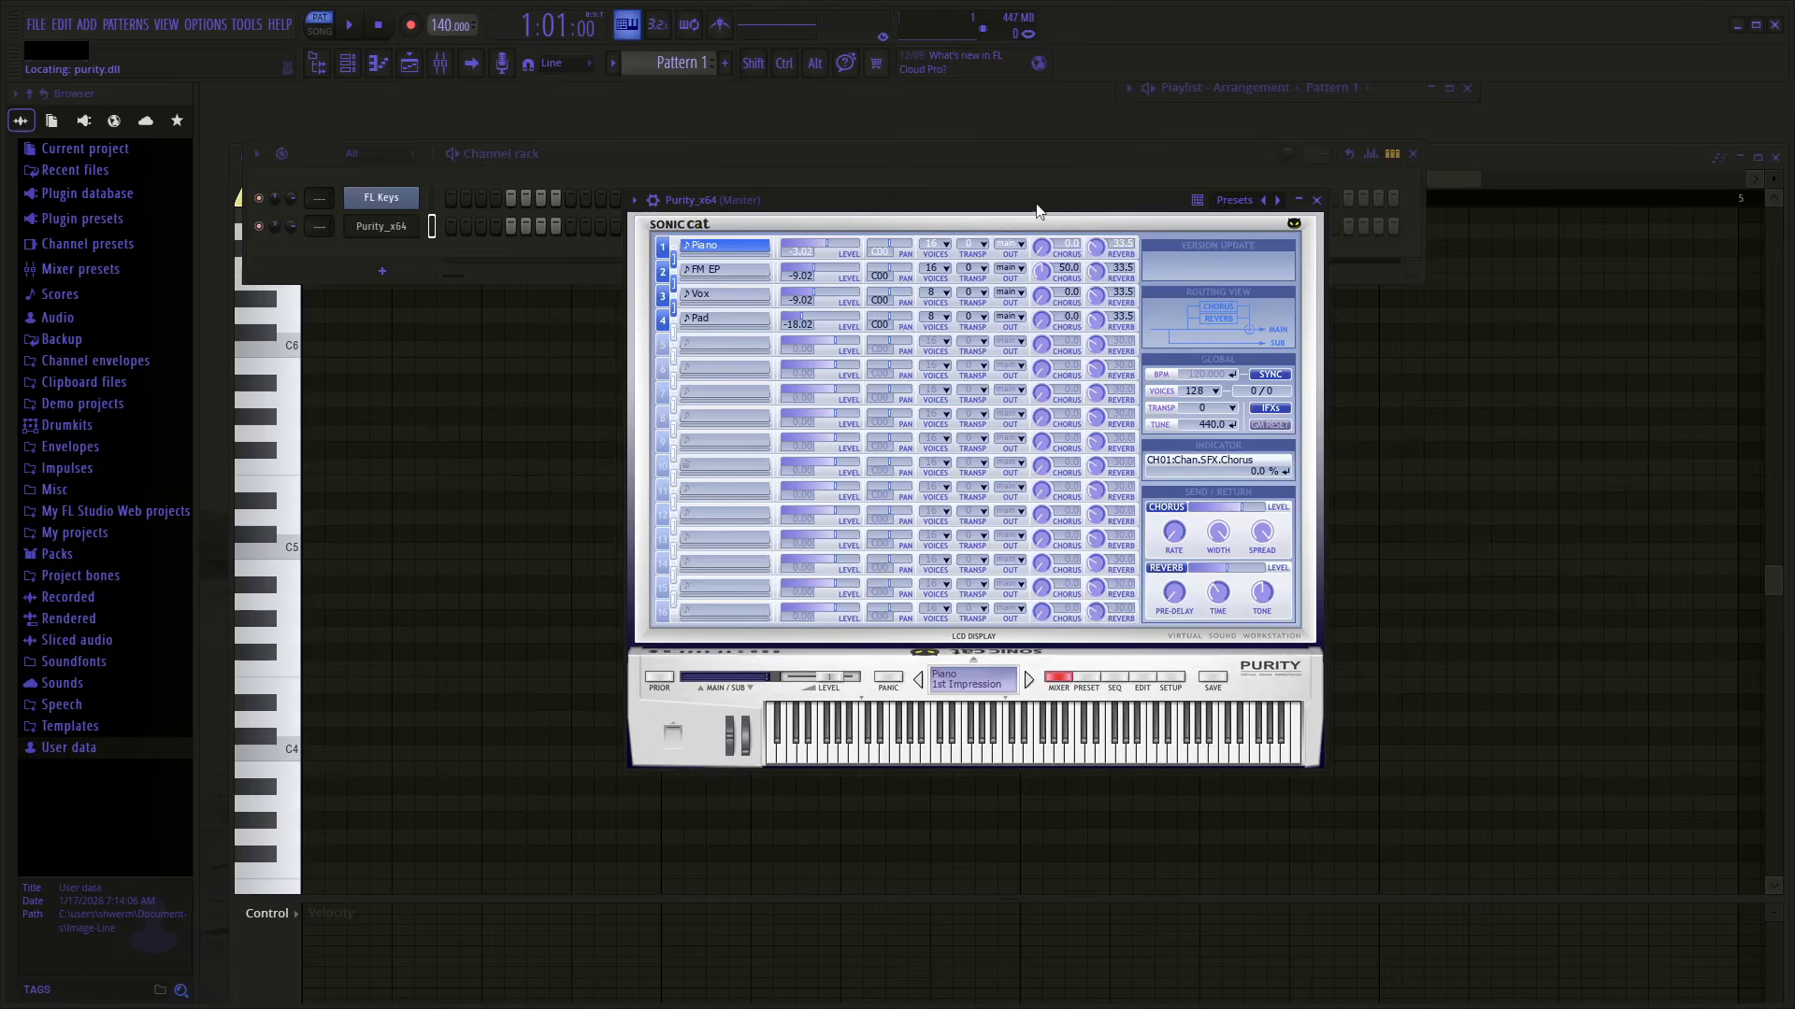
- Reposition the Purity_x64 plugin window over the piano roll and try notes on its keyboard
{"action": "left_click_drag", "start_coordinate": [1039, 205], "coordinate": [1164, 149]}
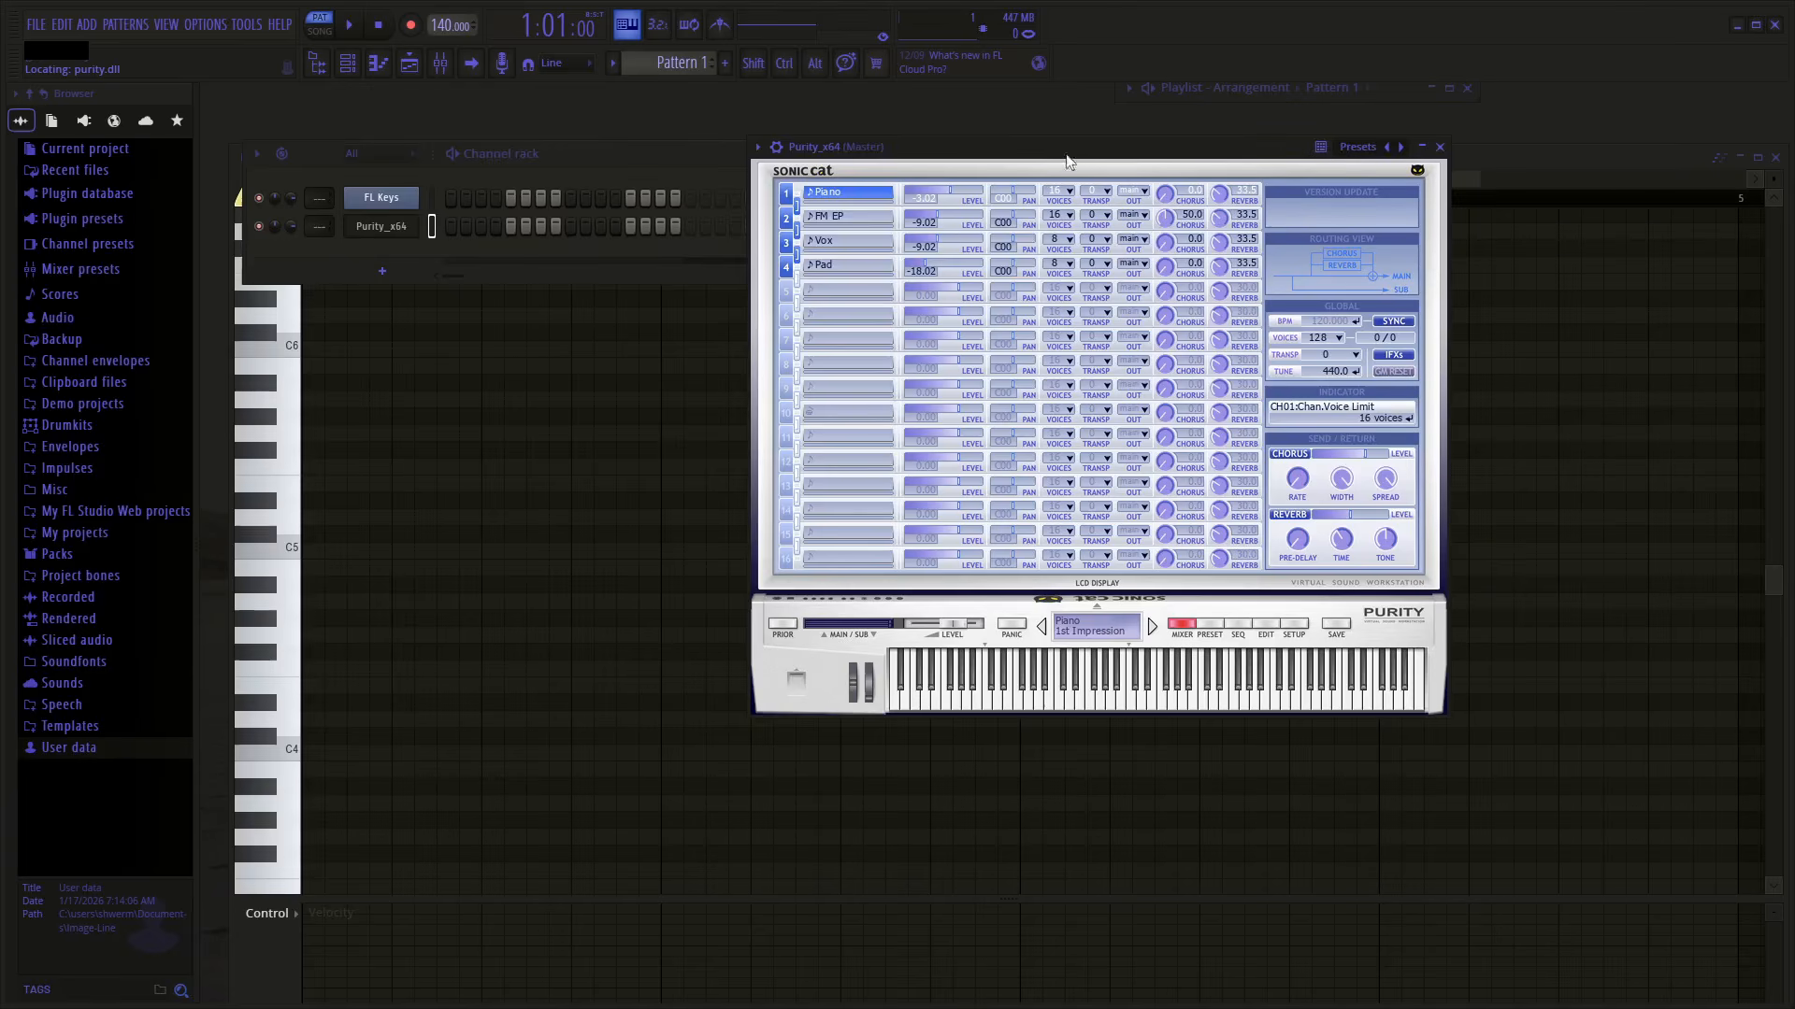
{"action": "left_click_drag", "start_coordinate": [1113, 149], "coordinate": [1183, 237]}
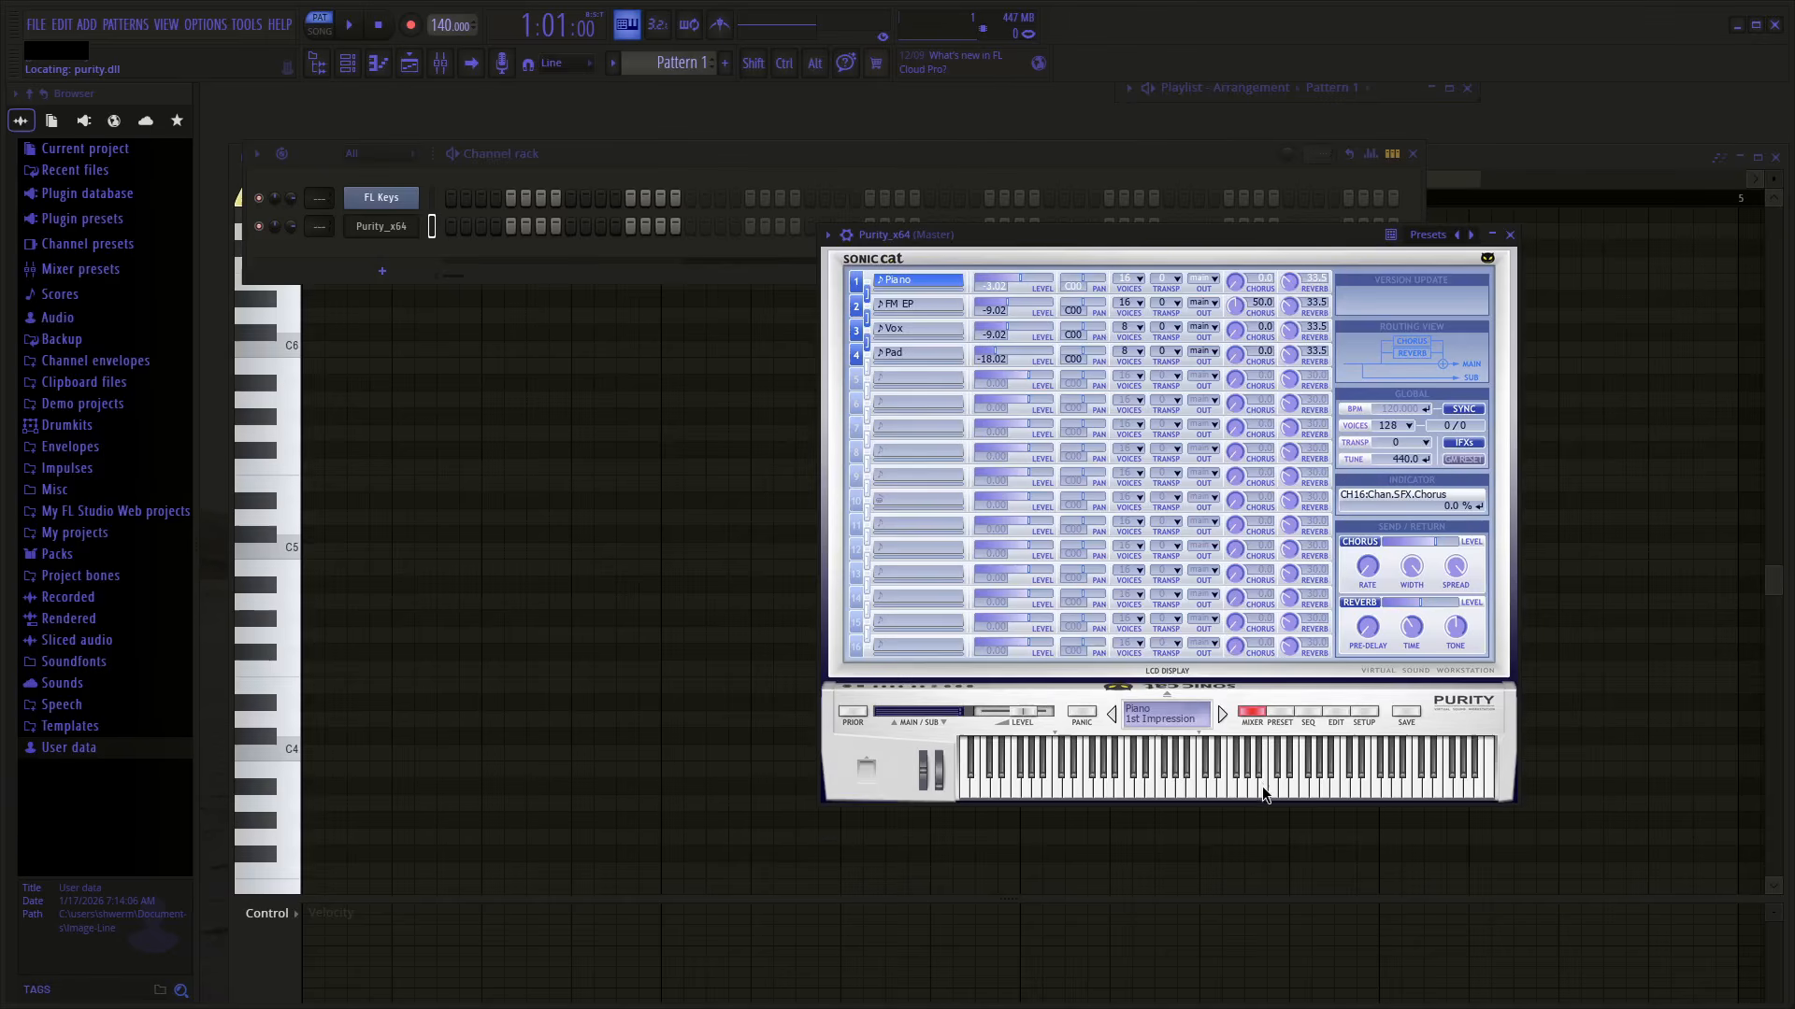
{"action": "mouse_move", "coordinate": [1263, 795]}
{"action": "left_mouse_down"}
{"action": "mouse_move", "coordinate": [1222, 794]}
{"action": "mouse_move", "coordinate": [1284, 785]}
{"action": "left_mouse_up"}
- Show Purity's presets, load SuperBoard Clav and Pretty Suitcase from the Piano category in turn, and play a note
{"action": "left_click", "coordinate": [1279, 714]}
{"action": "left_click", "coordinate": [1235, 373]}
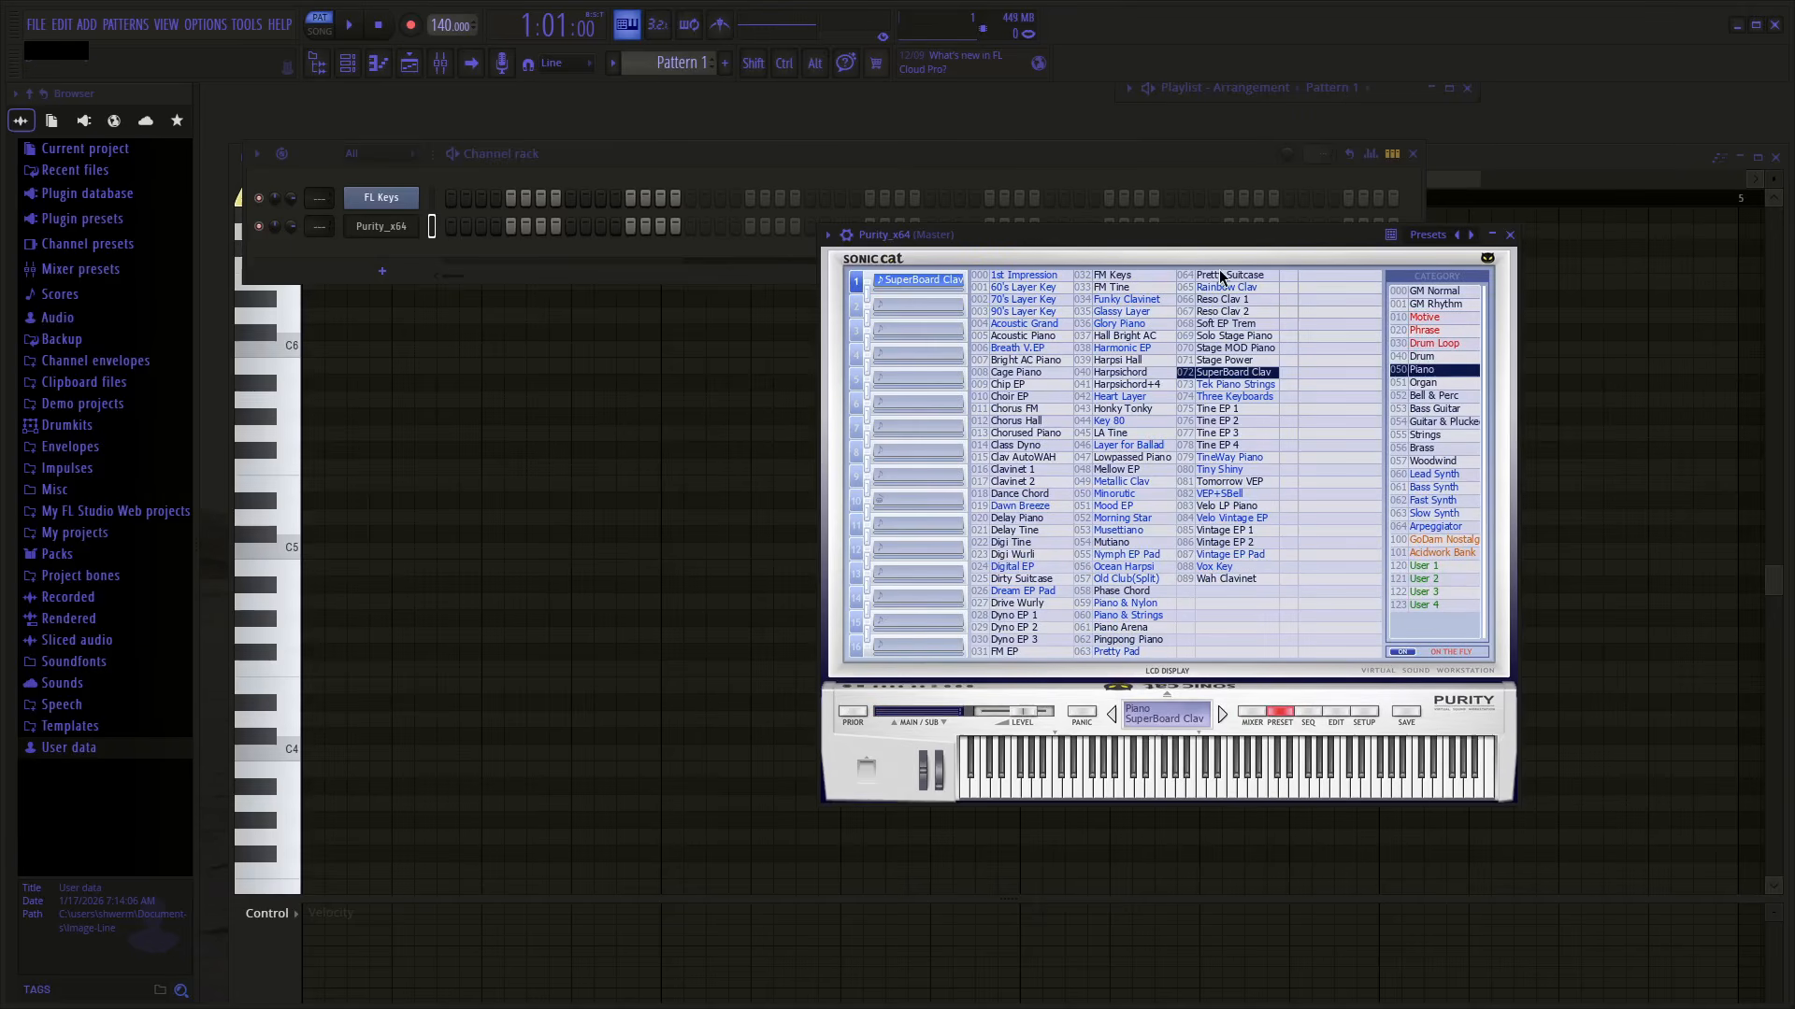
{"action": "left_click", "coordinate": [1228, 276]}
{"action": "left_click", "coordinate": [1222, 792]}
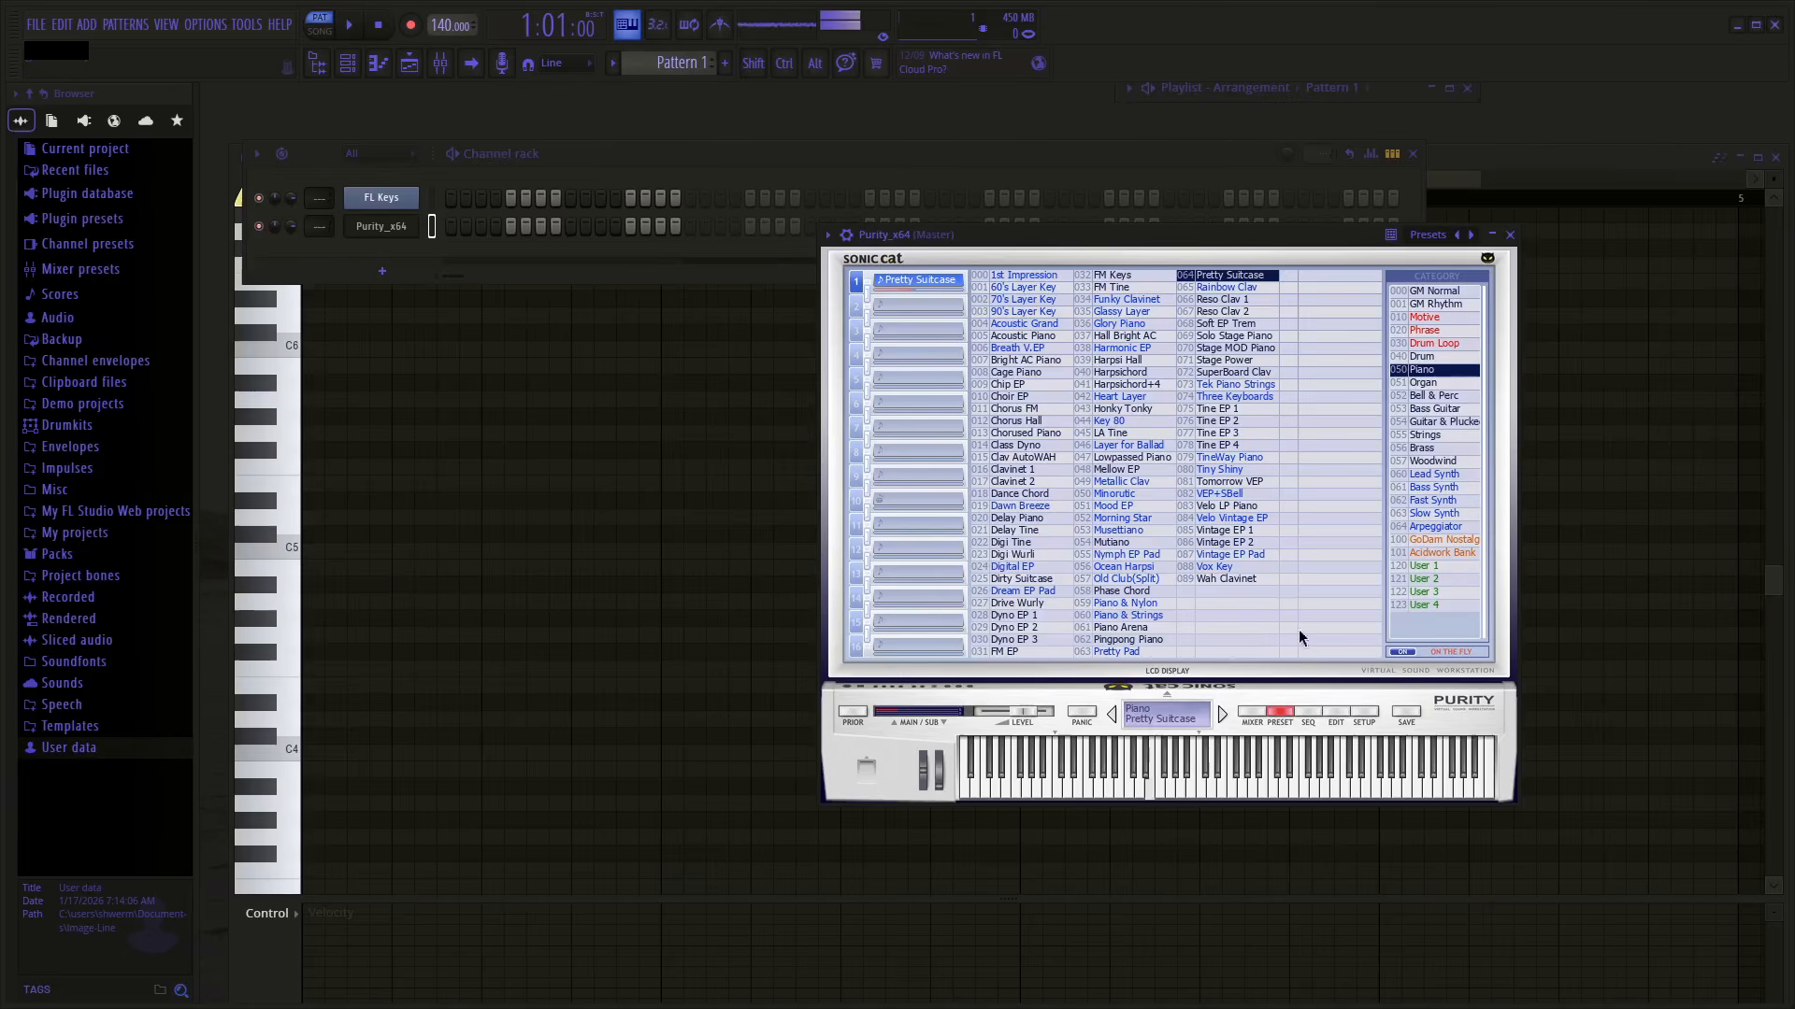
- Try a Brass preset, load RunAway VCS from the Arpeggiator category, play a note and close Purity
{"action": "left_click", "coordinate": [1447, 448]}
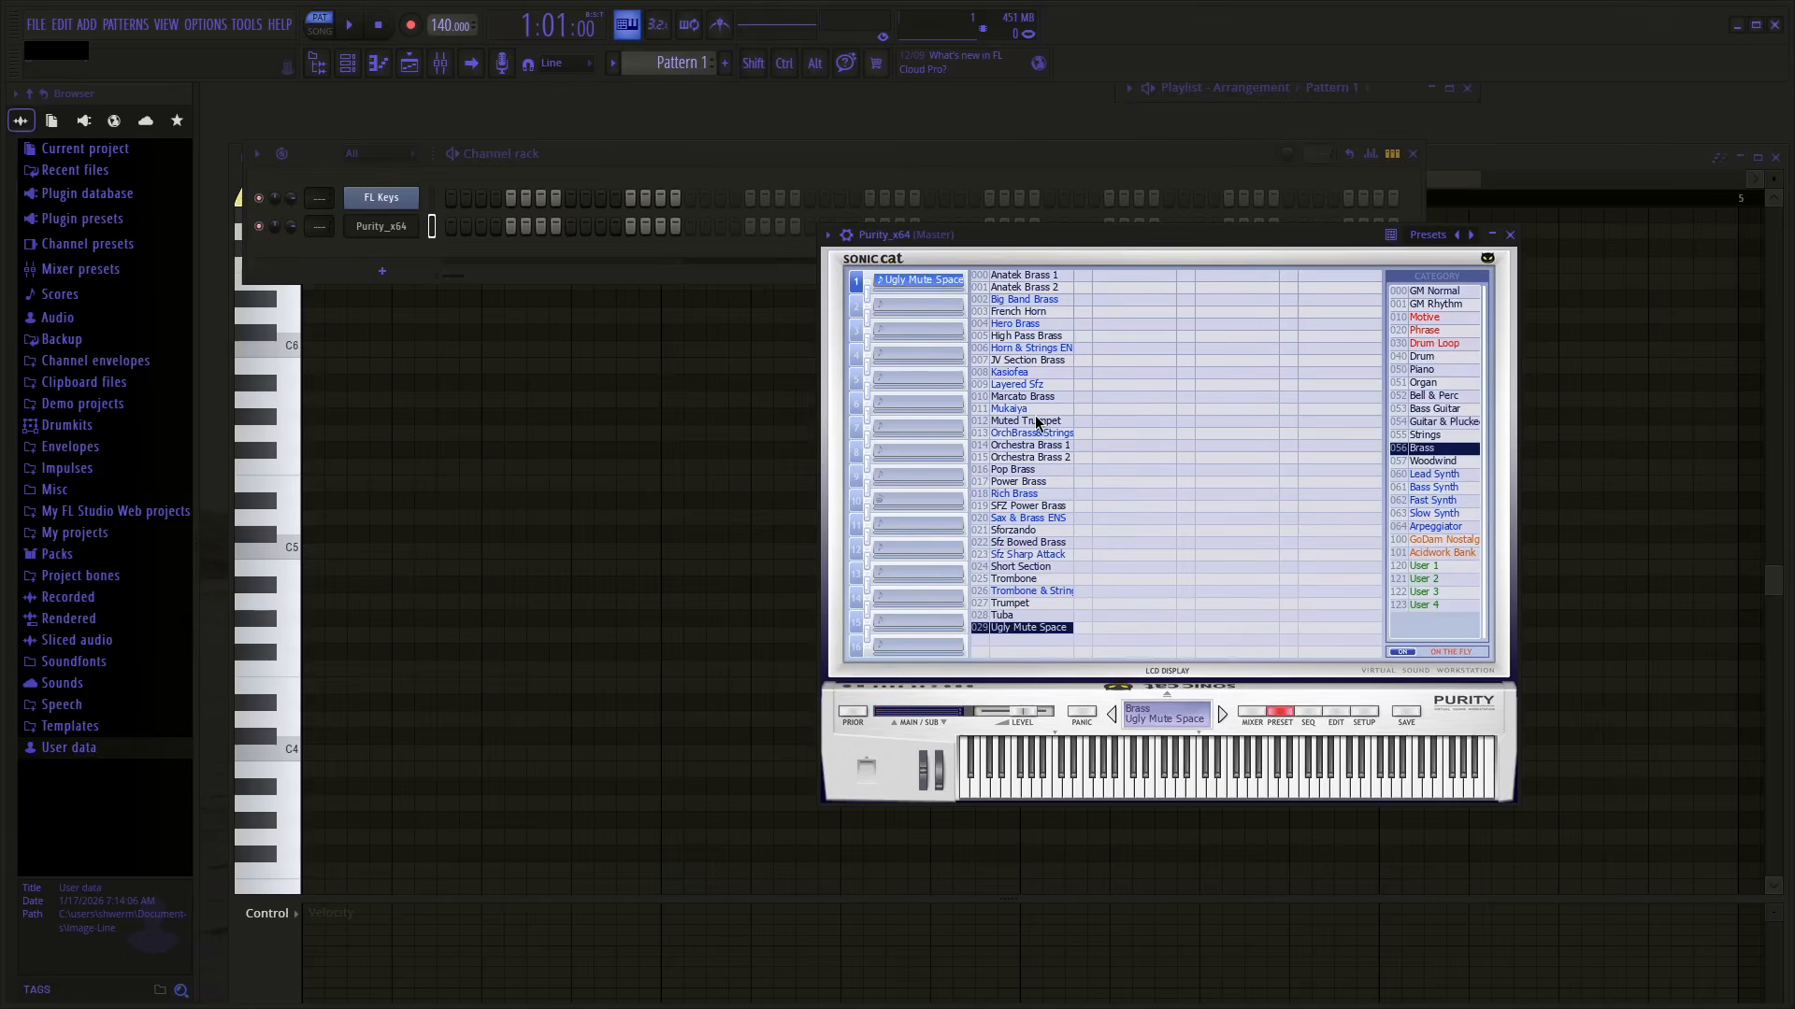
{"action": "left_click", "coordinate": [1035, 411]}
{"action": "left_click", "coordinate": [1437, 528]}
{"action": "left_click", "coordinate": [1232, 385]}
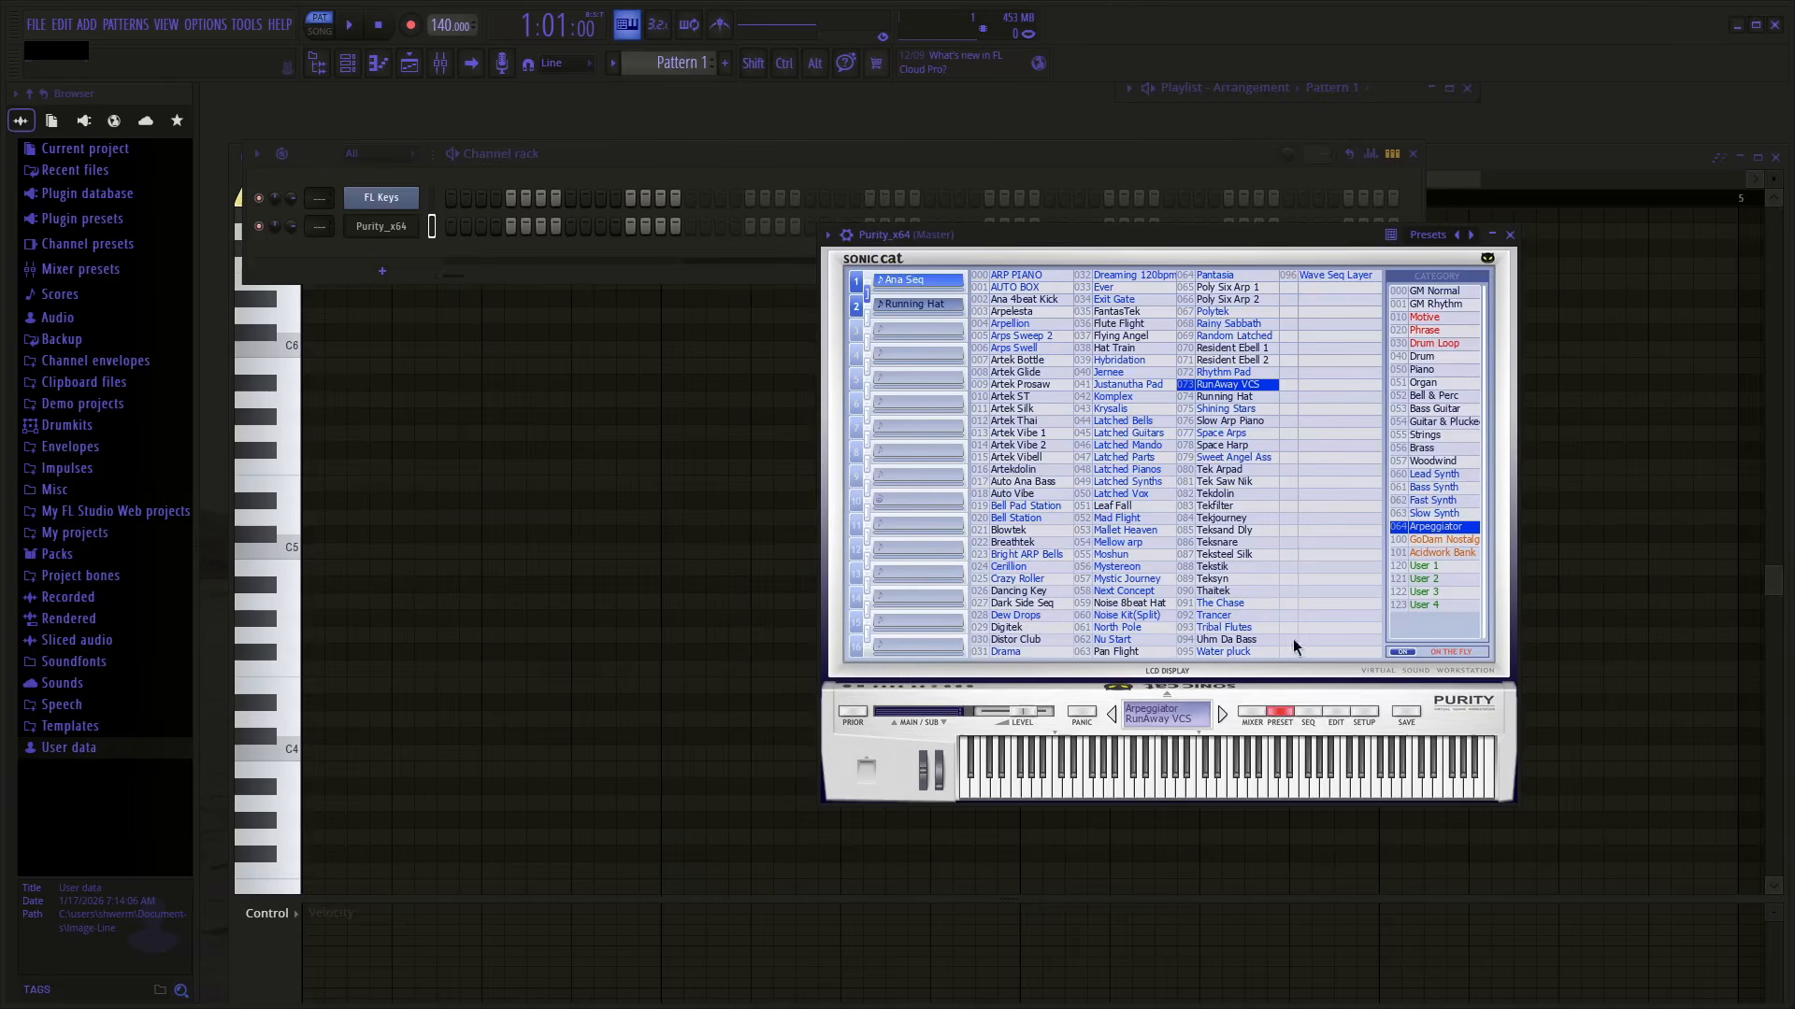
{"action": "left_click", "coordinate": [1230, 772]}
{"action": "left_click", "coordinate": [1509, 235]}
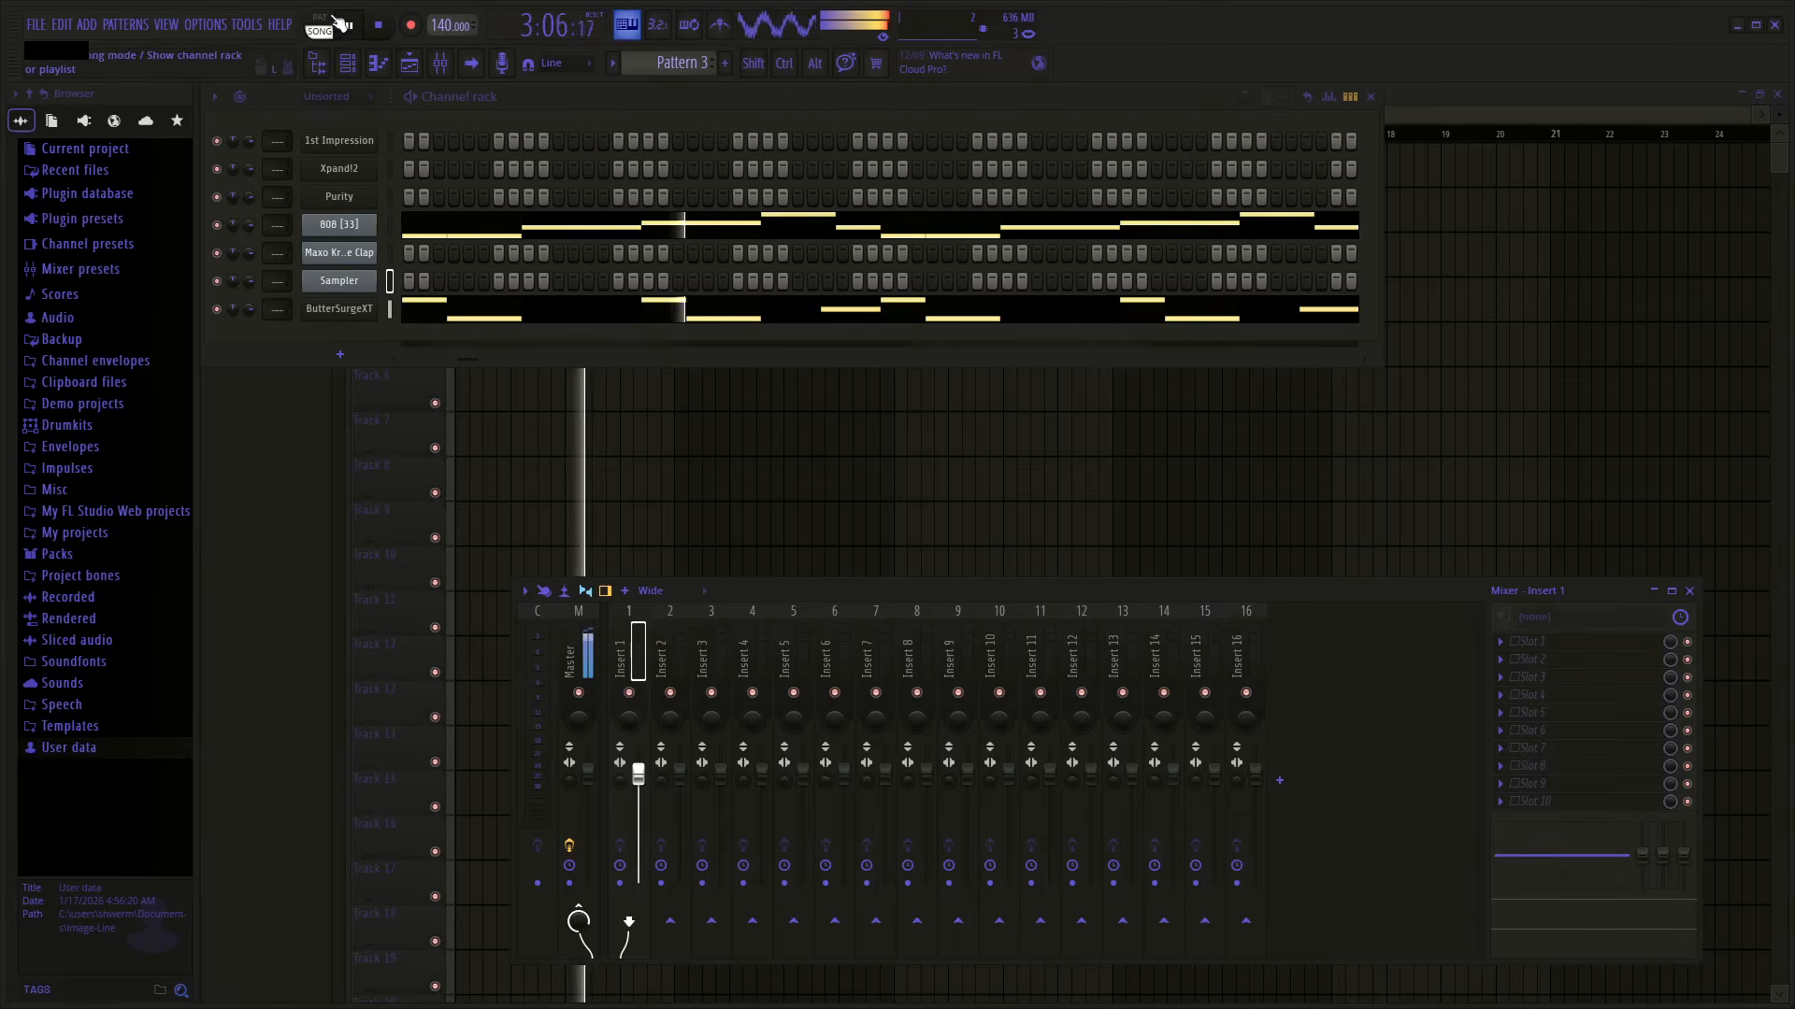
- Assign the ButterSurgeXT channel to a new instrument track on mixer insert 1
{"action": "right_click", "coordinate": [353, 310]}
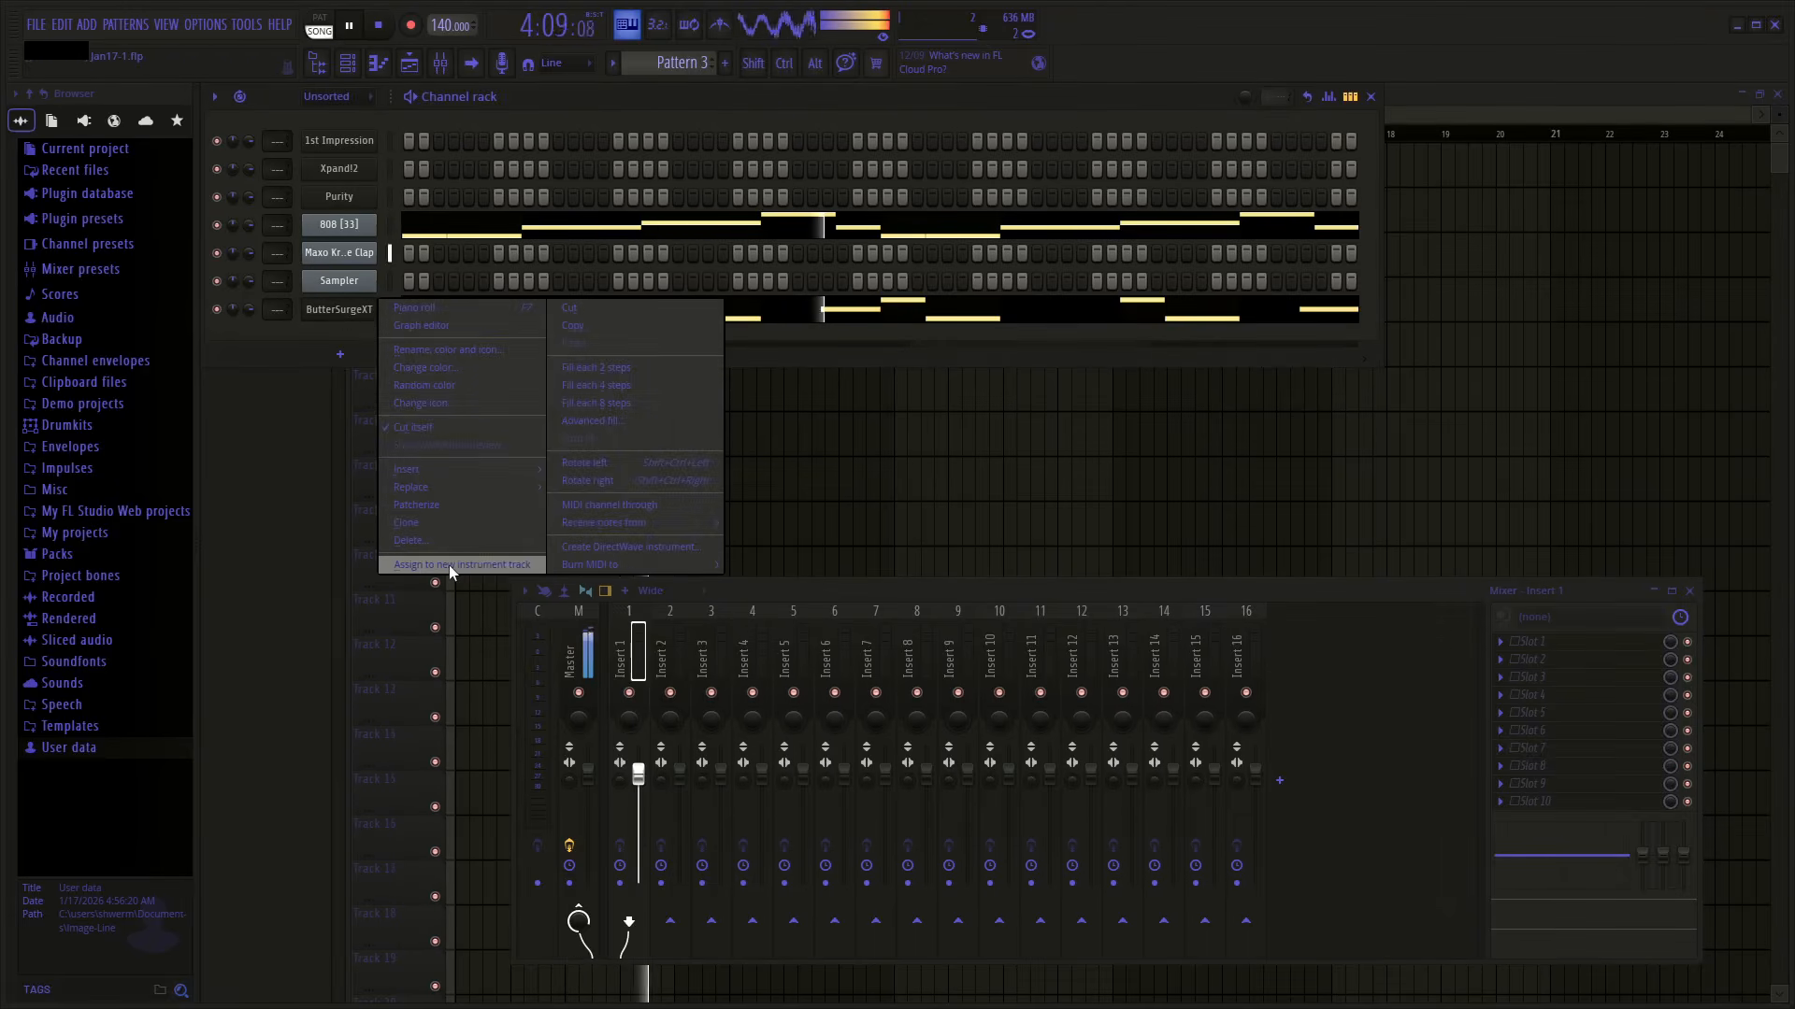
{"action": "left_click", "coordinate": [903, 586]}
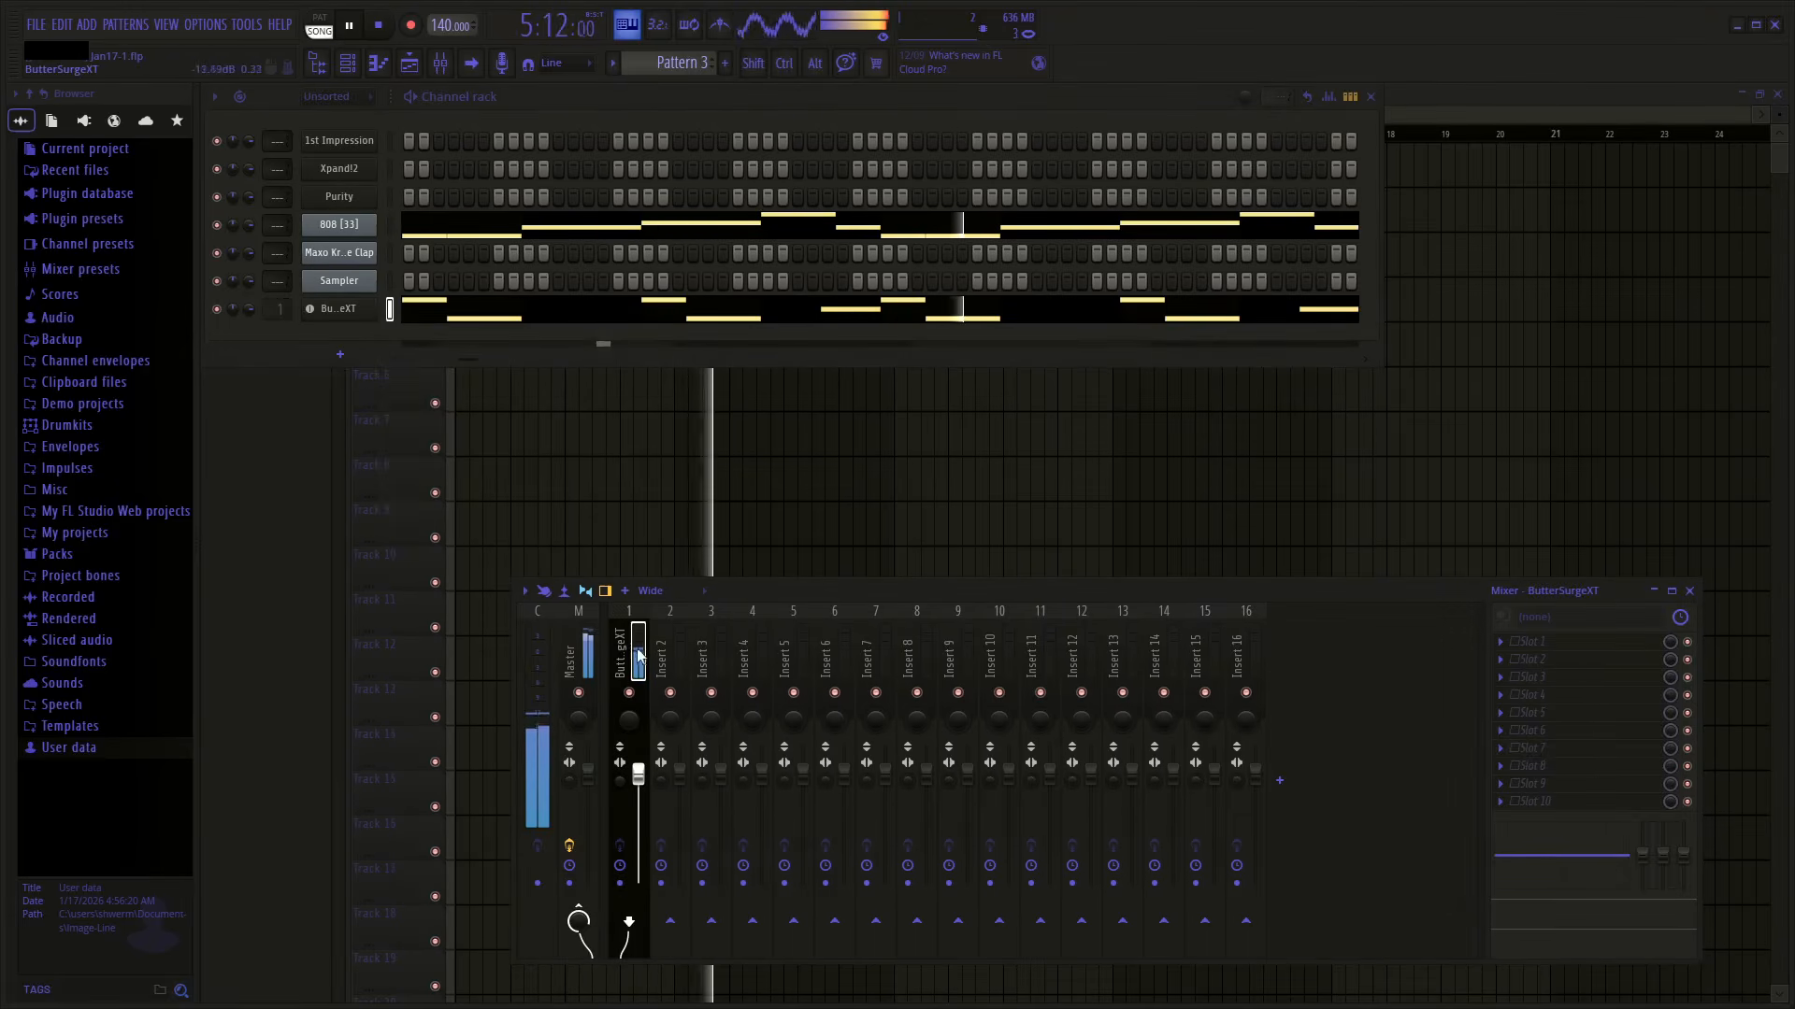
- Load Fruity Delay 2 in the ButterSurgeXT track's first effect slot and set its feedback mode to ping pong
{"action": "left_click", "coordinate": [1500, 642]}
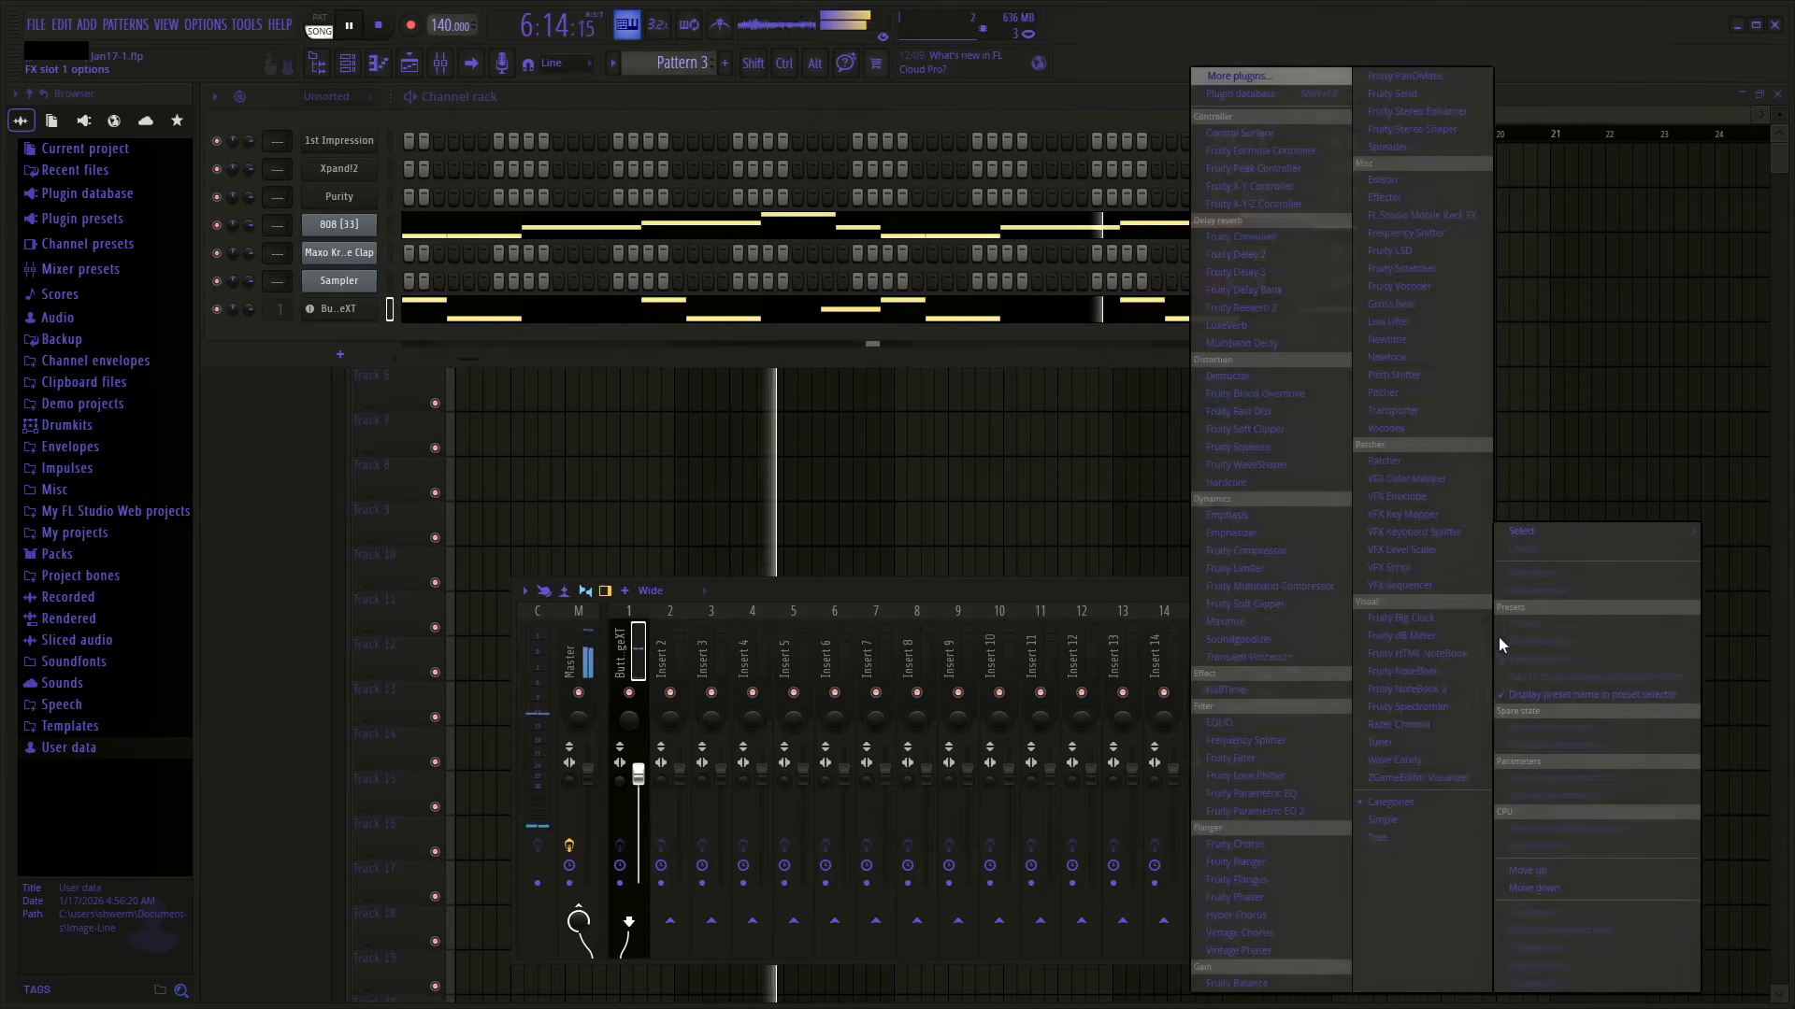
{"action": "mouse_move", "coordinate": [1529, 535]}
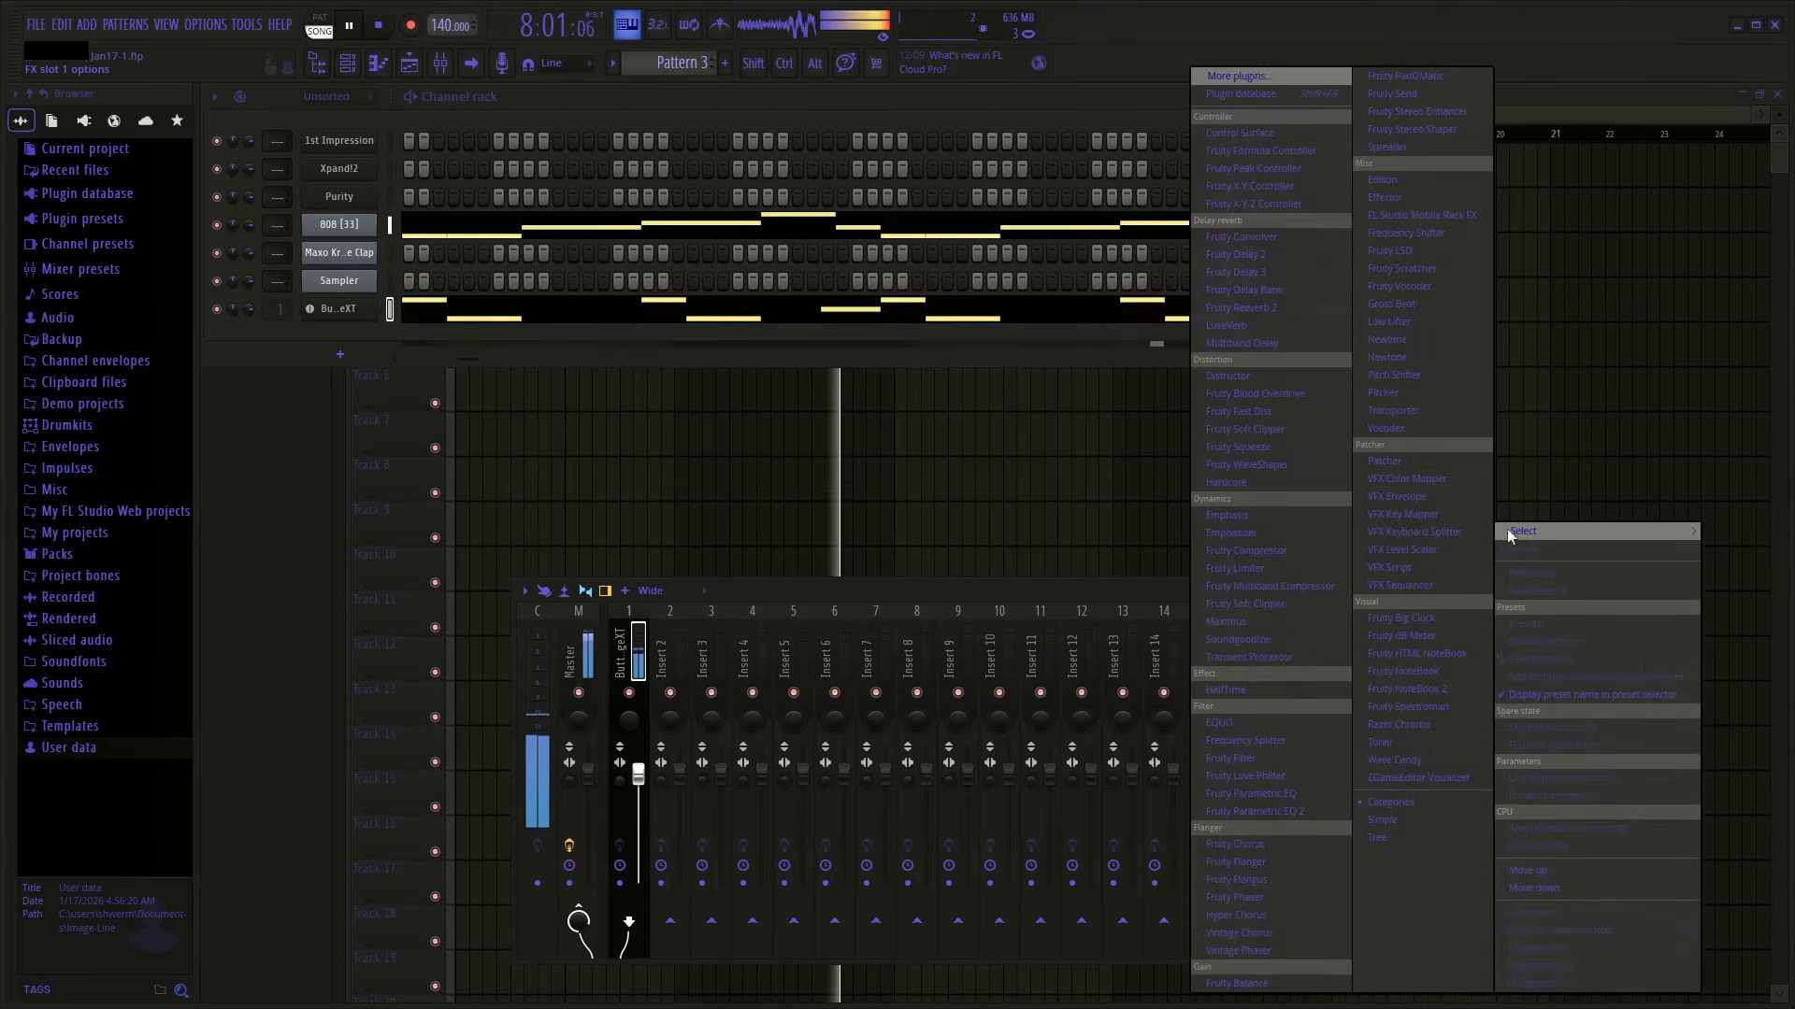
{"action": "left_click", "coordinate": [1277, 252]}
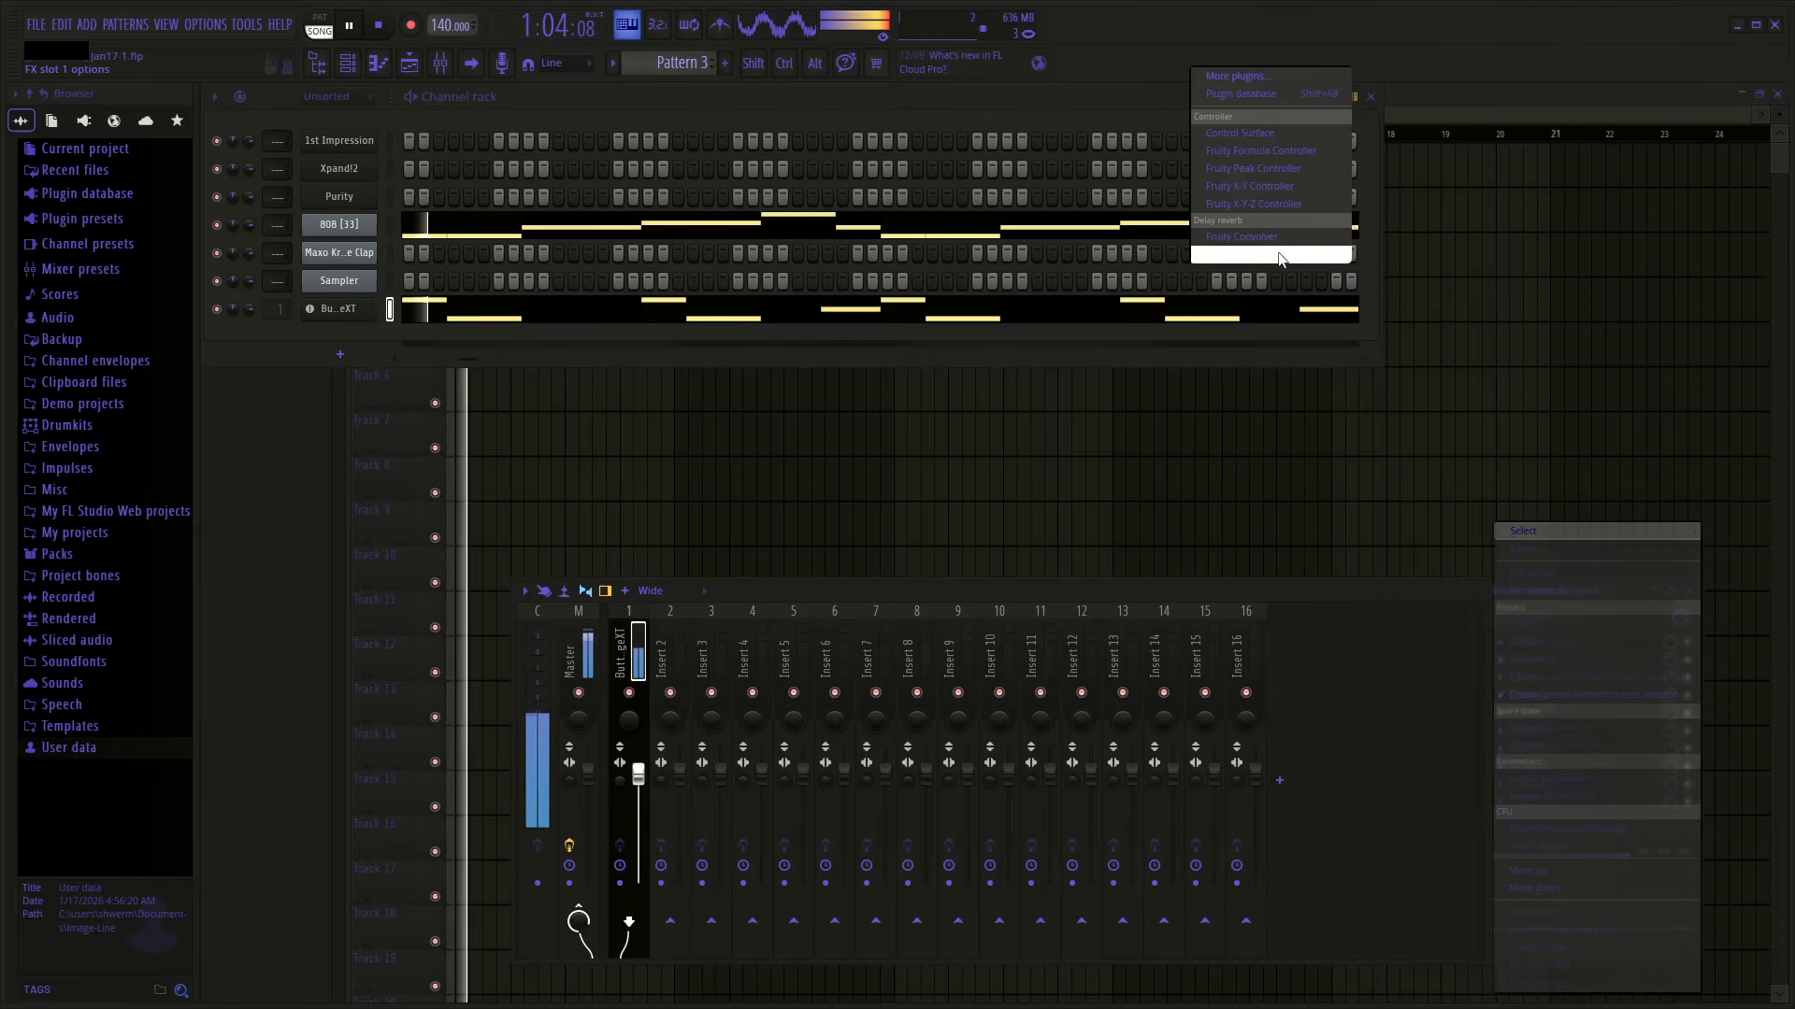
{"action": "left_click_drag", "start_coordinate": [503, 279], "coordinate": [1086, 369]}
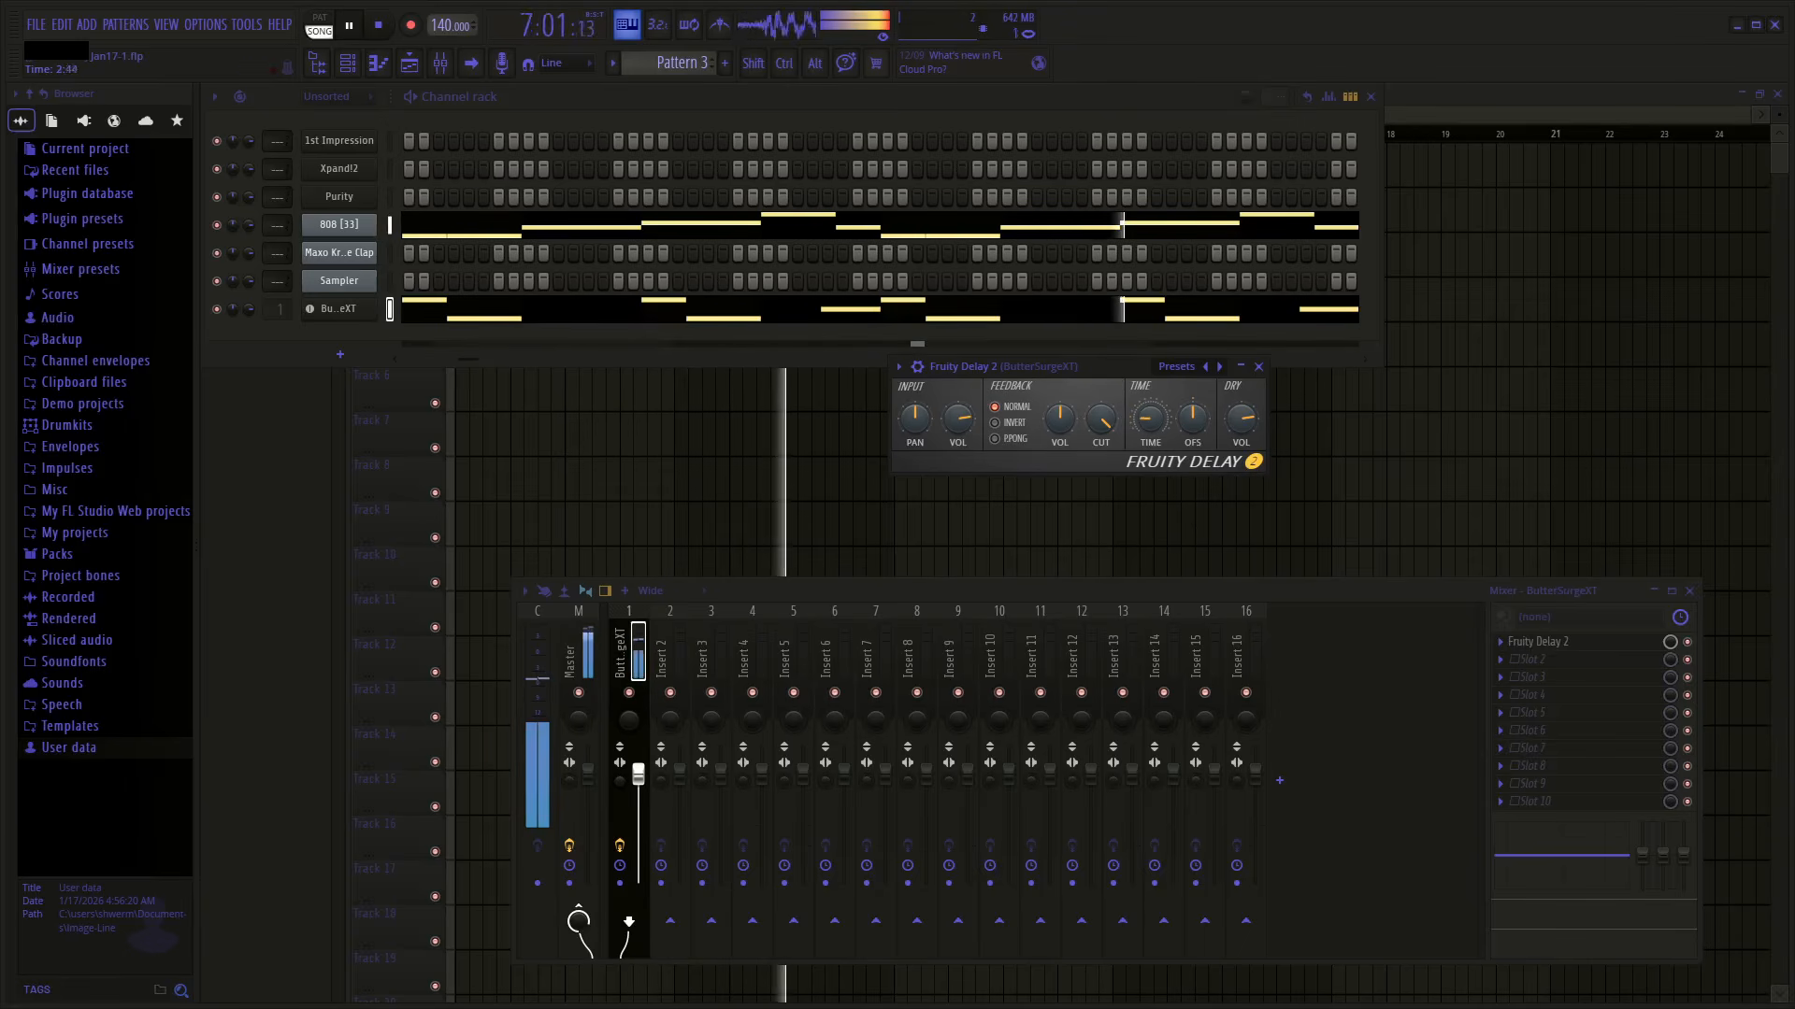
{"action": "left_click", "coordinate": [996, 438]}
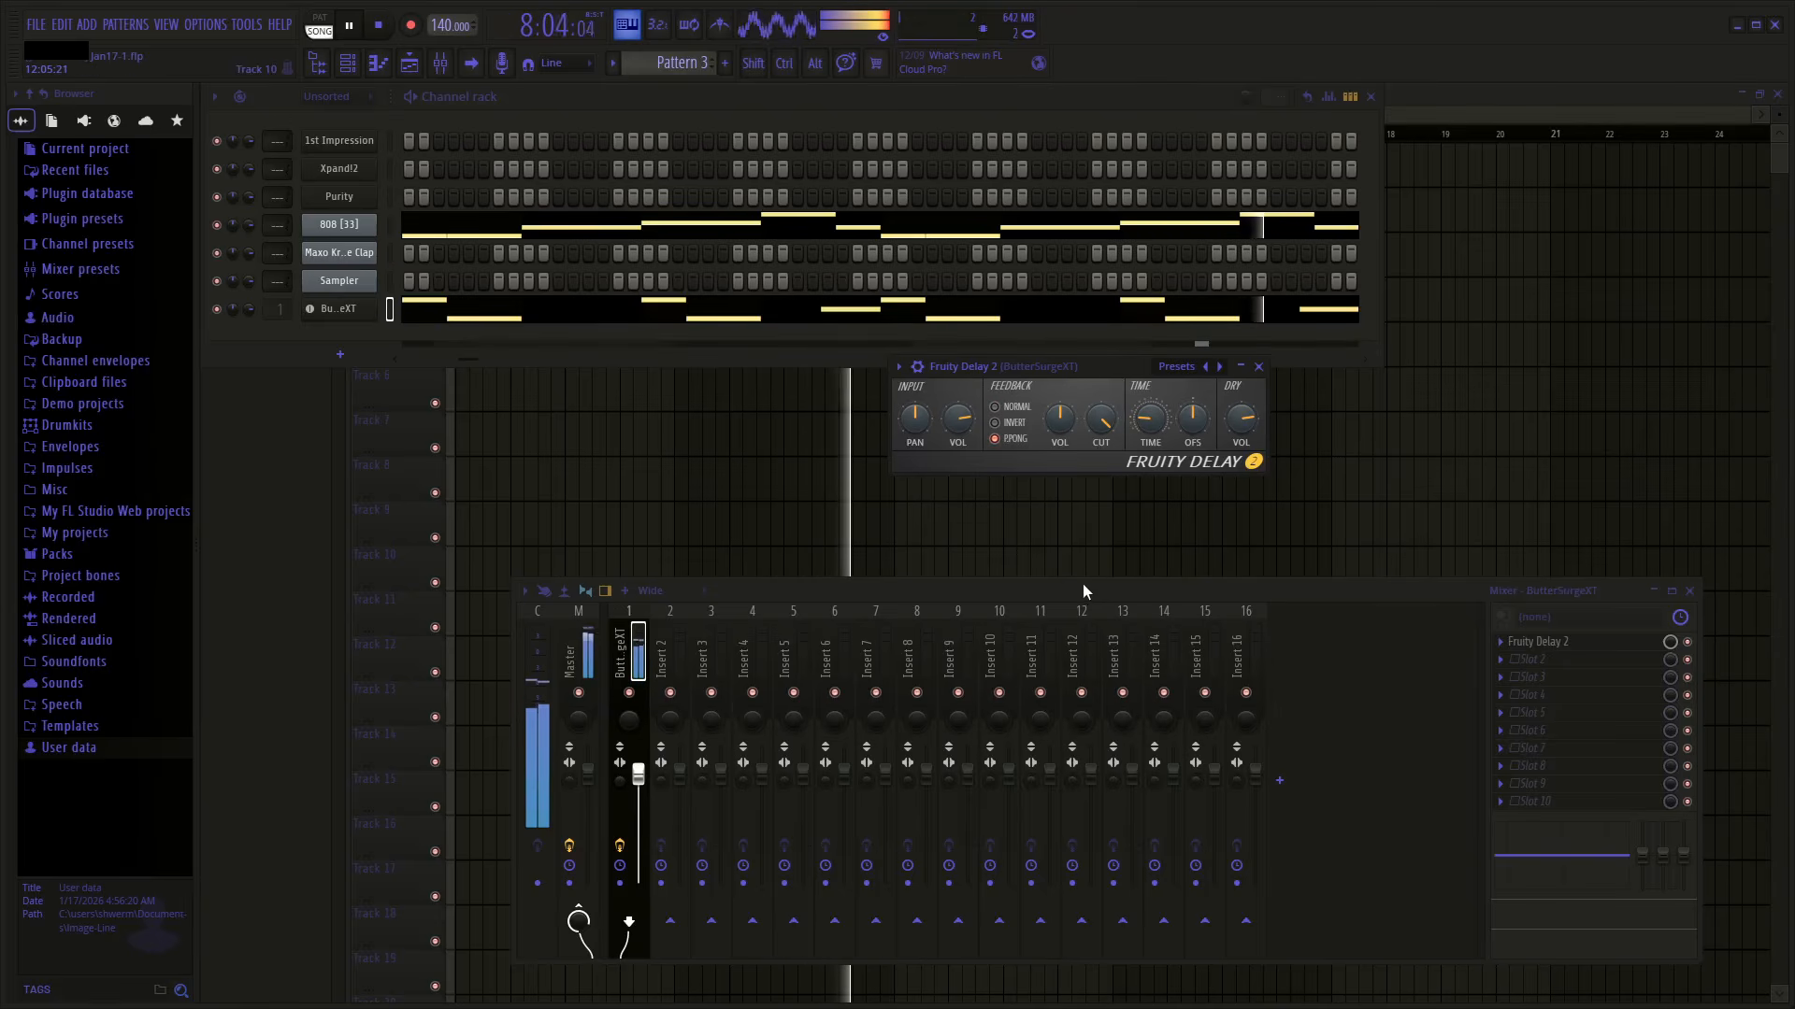
- Close Fruity Delay 2 and delete it from the ButterSurgeXT track's first effect slot
{"action": "left_click", "coordinate": [1258, 367]}
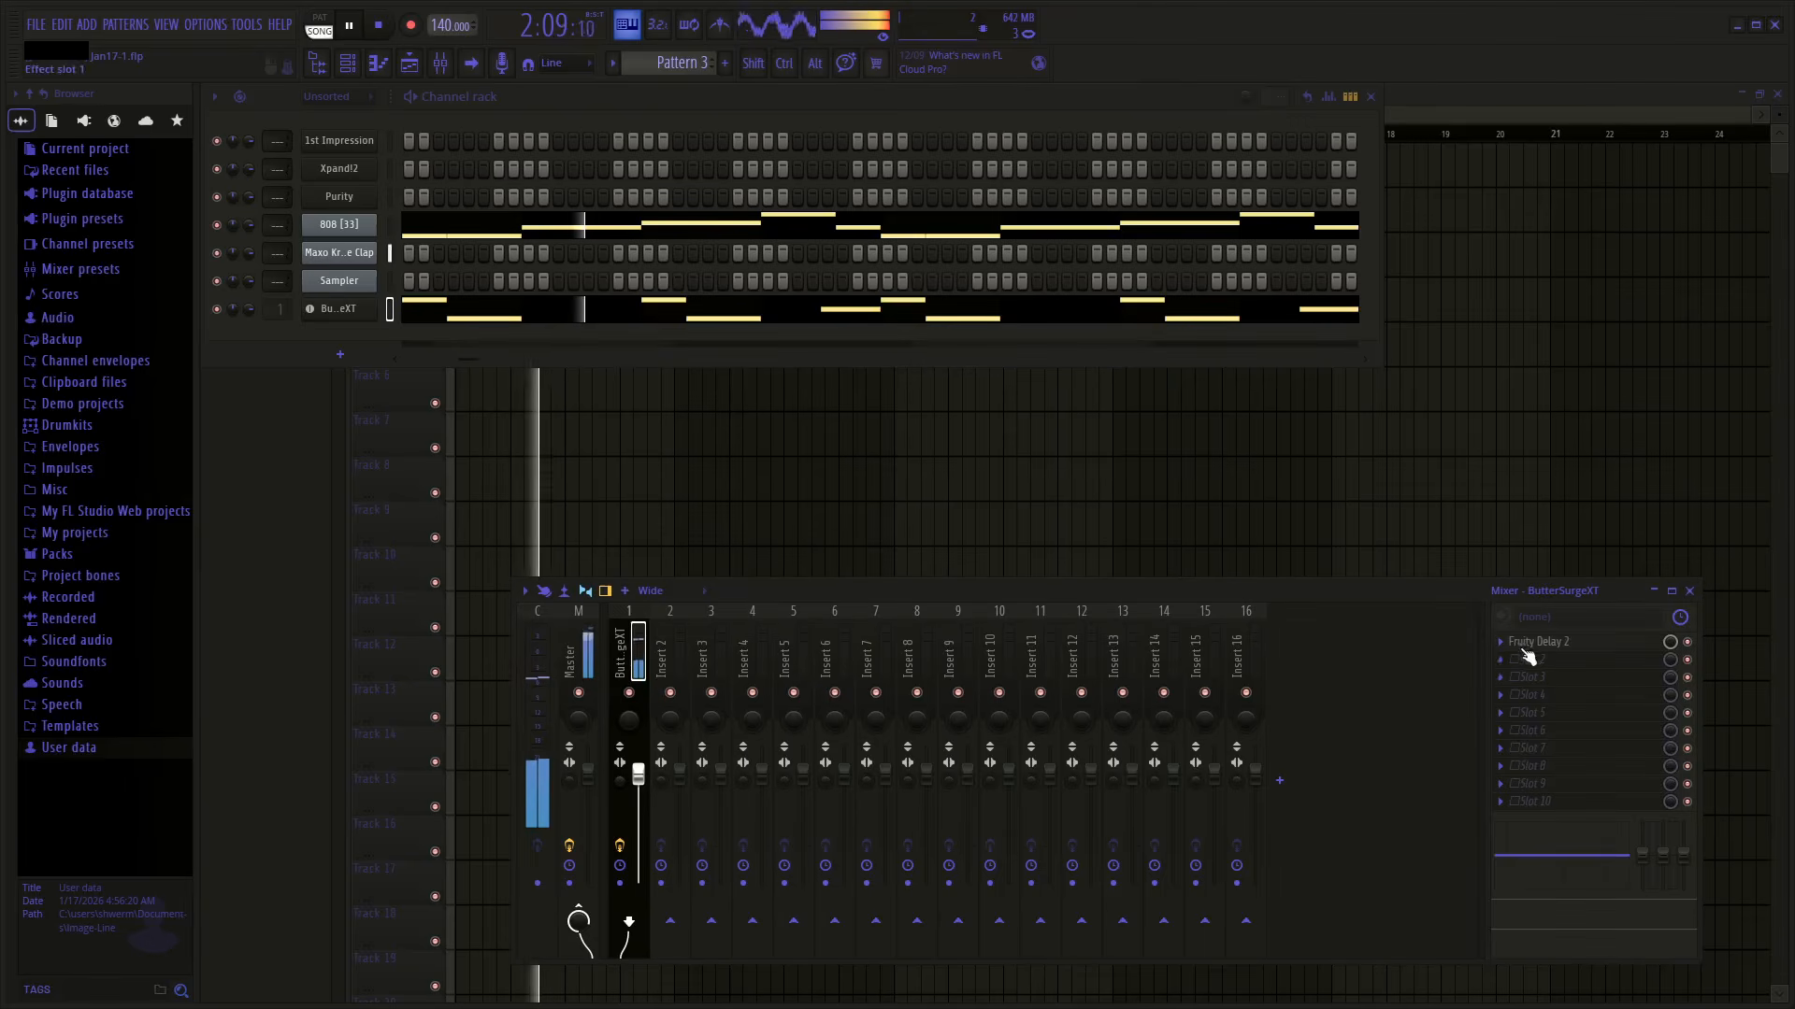
{"action": "left_click", "coordinate": [1501, 640]}
{"action": "left_click", "coordinate": [1506, 507]}
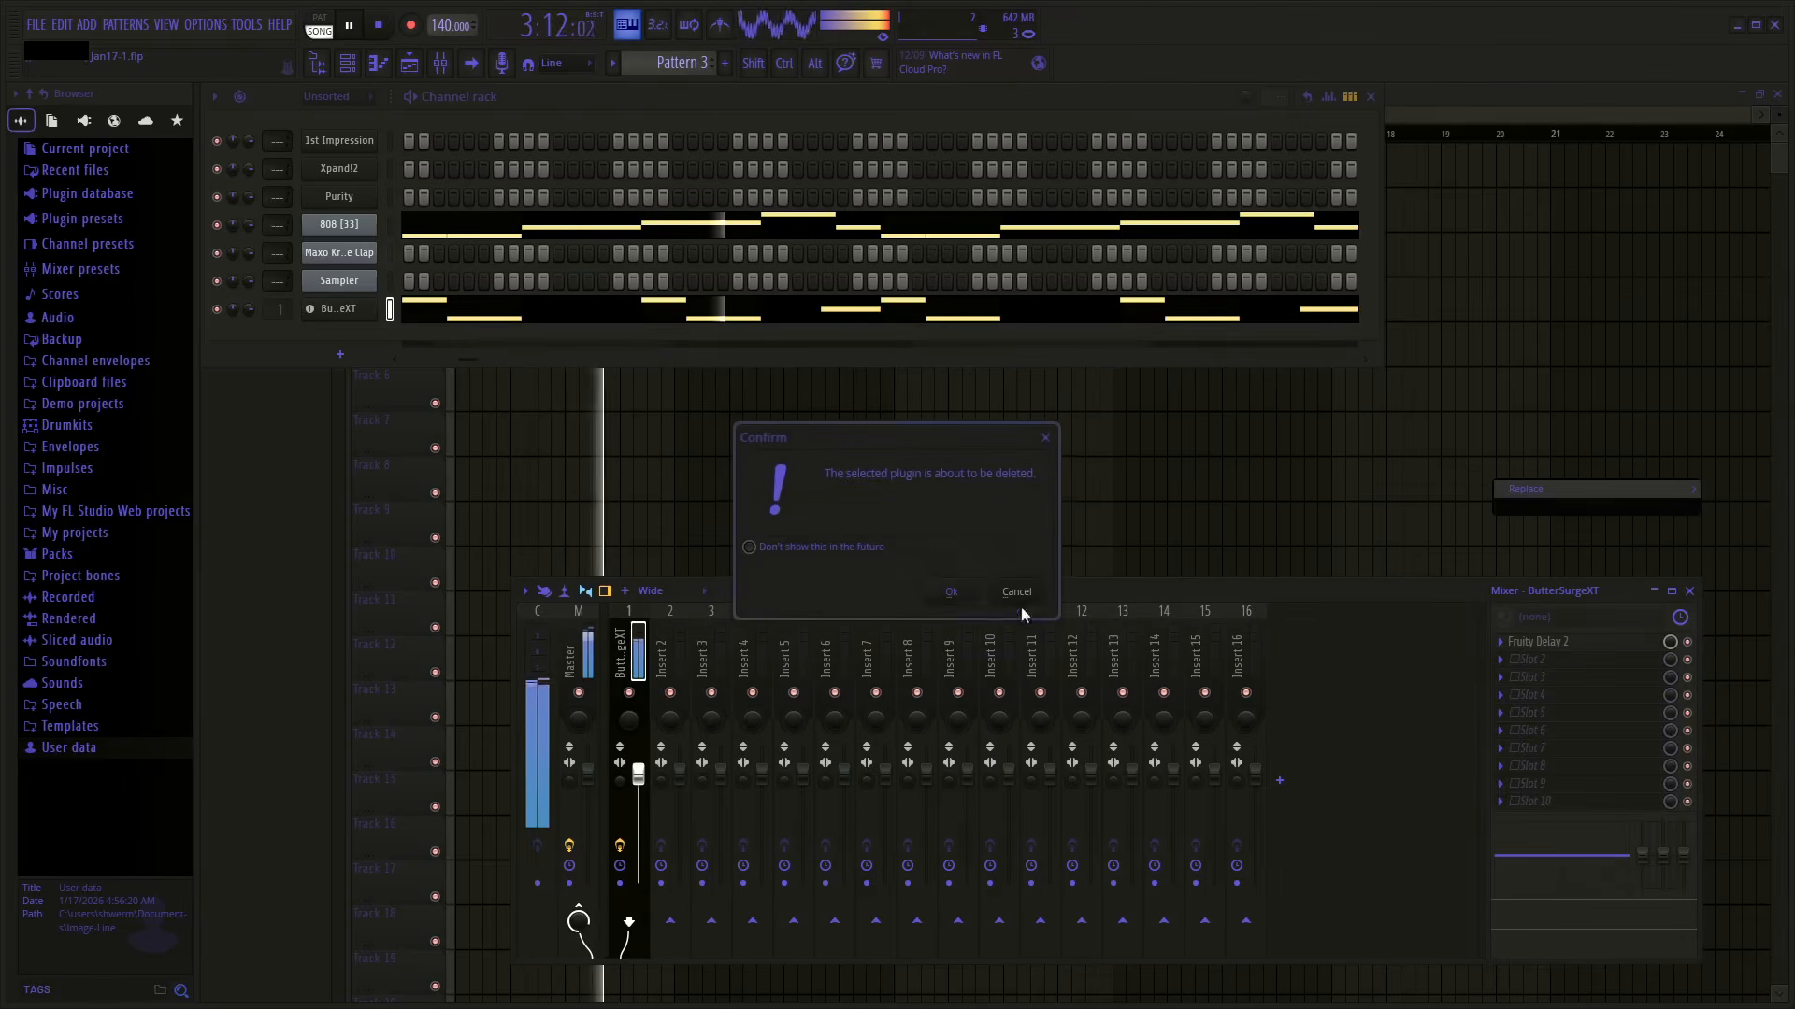
{"action": "left_click", "coordinate": [951, 596]}
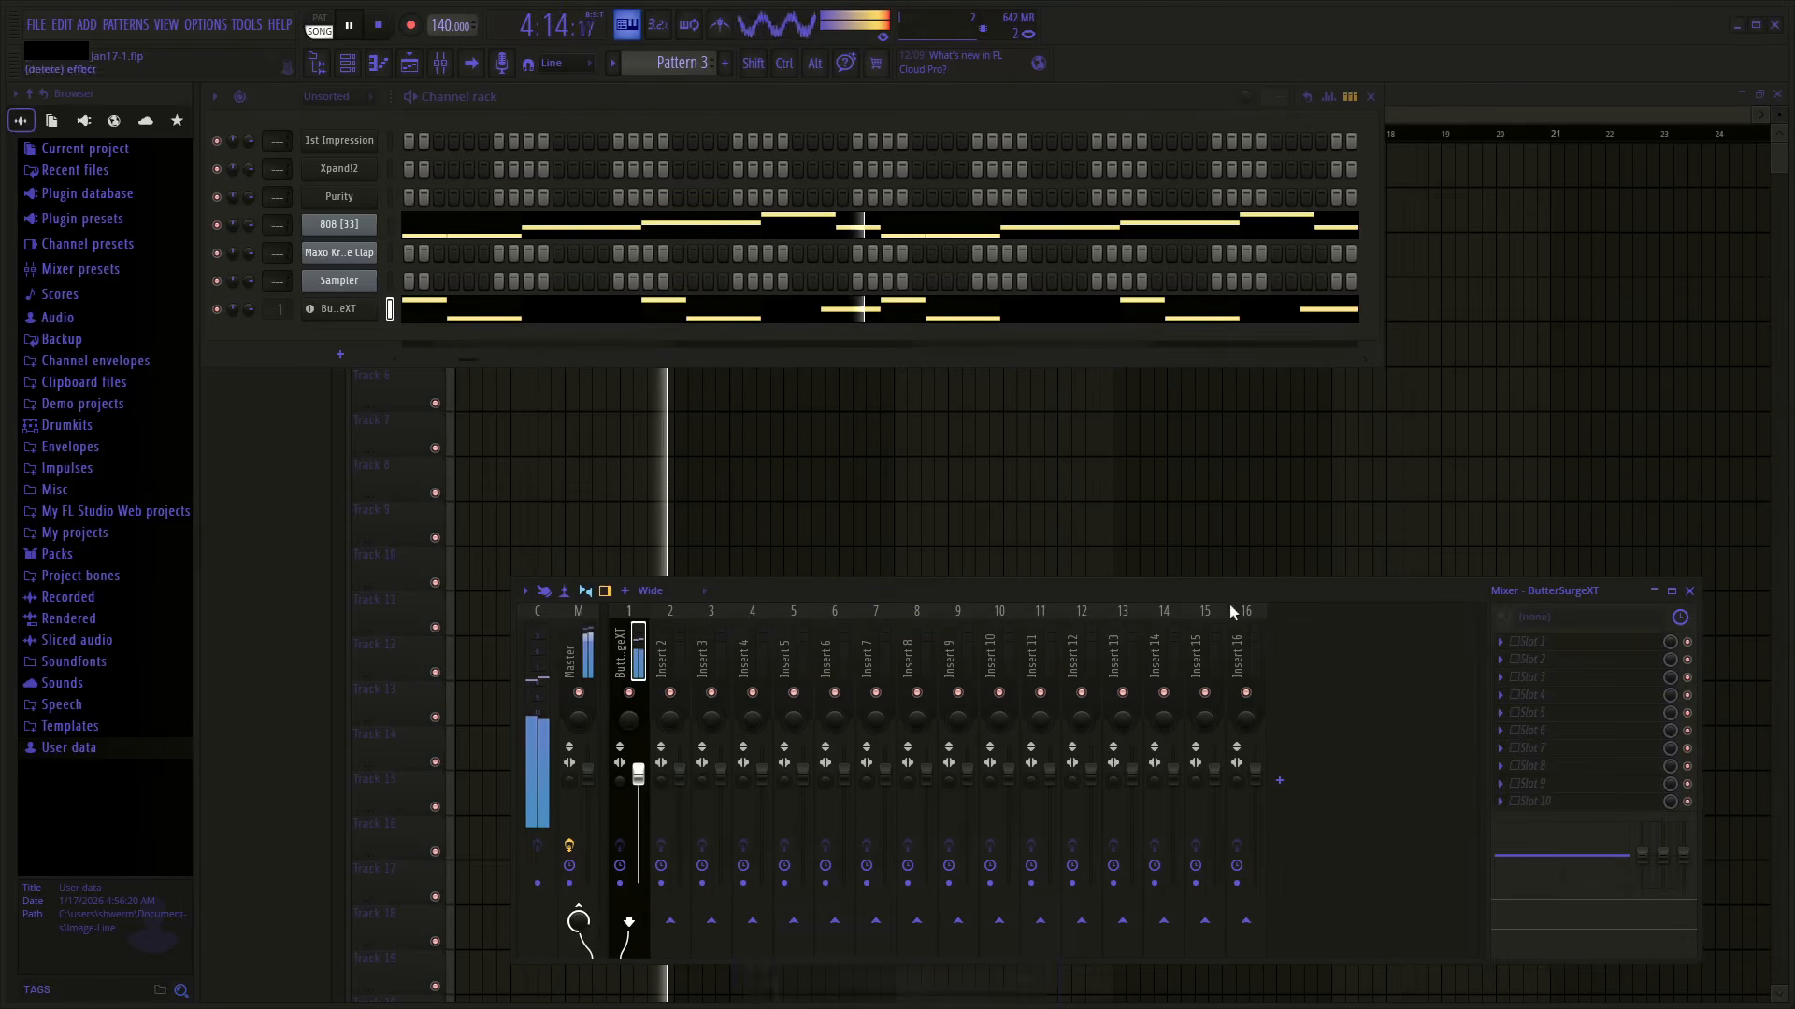
- Load the HalfTime effect in the first slot and reposition its window above the mixer
{"action": "left_click", "coordinate": [1514, 654]}
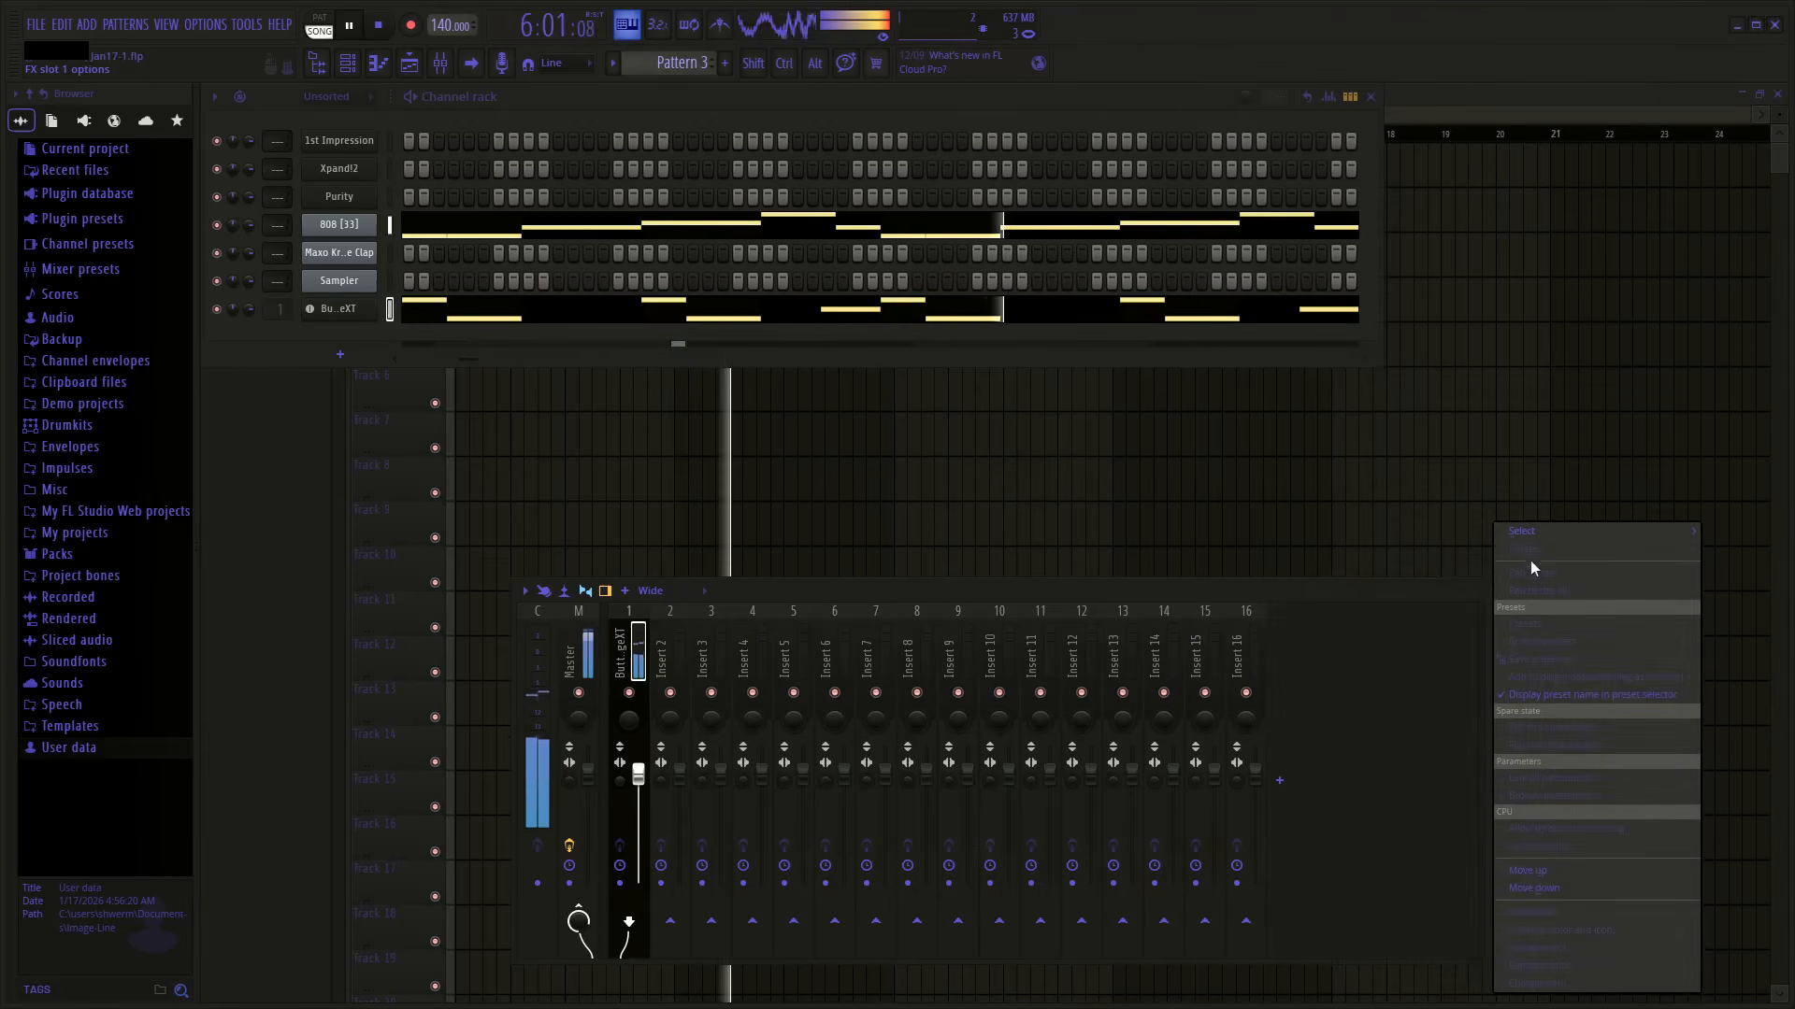
{"action": "mouse_move", "coordinate": [1544, 530]}
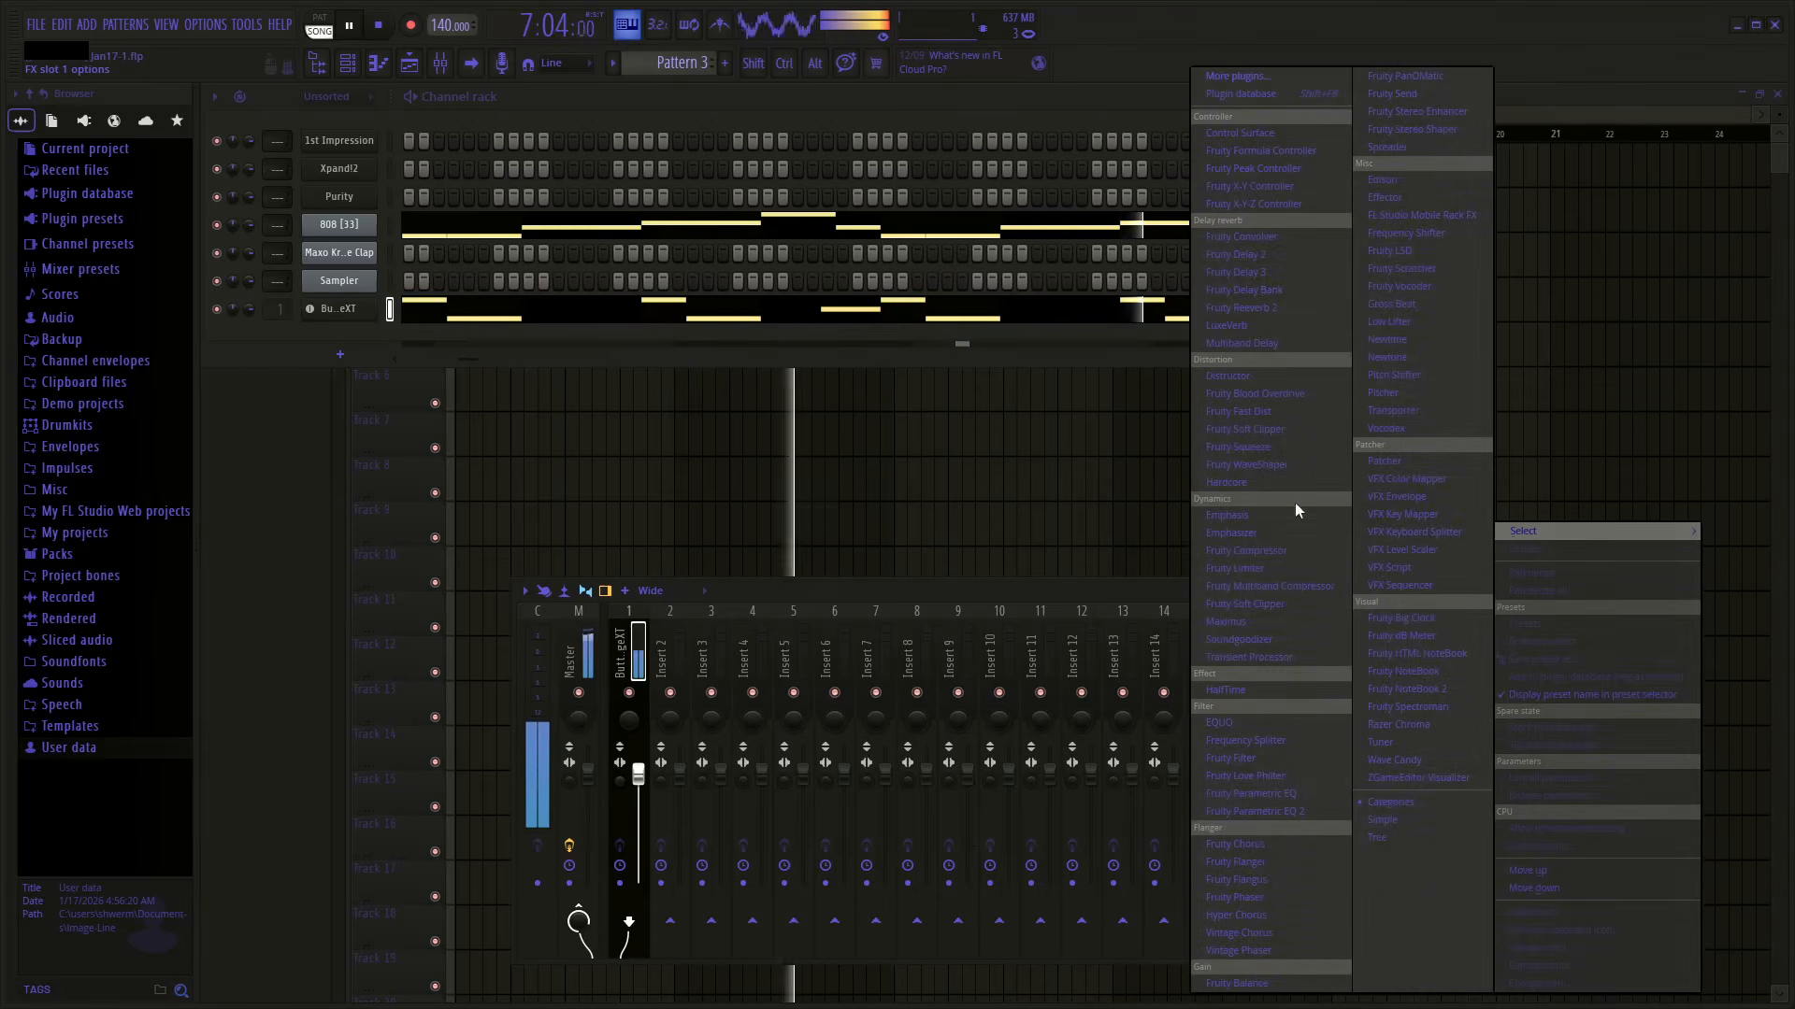
{"action": "left_click", "coordinate": [1230, 689]}
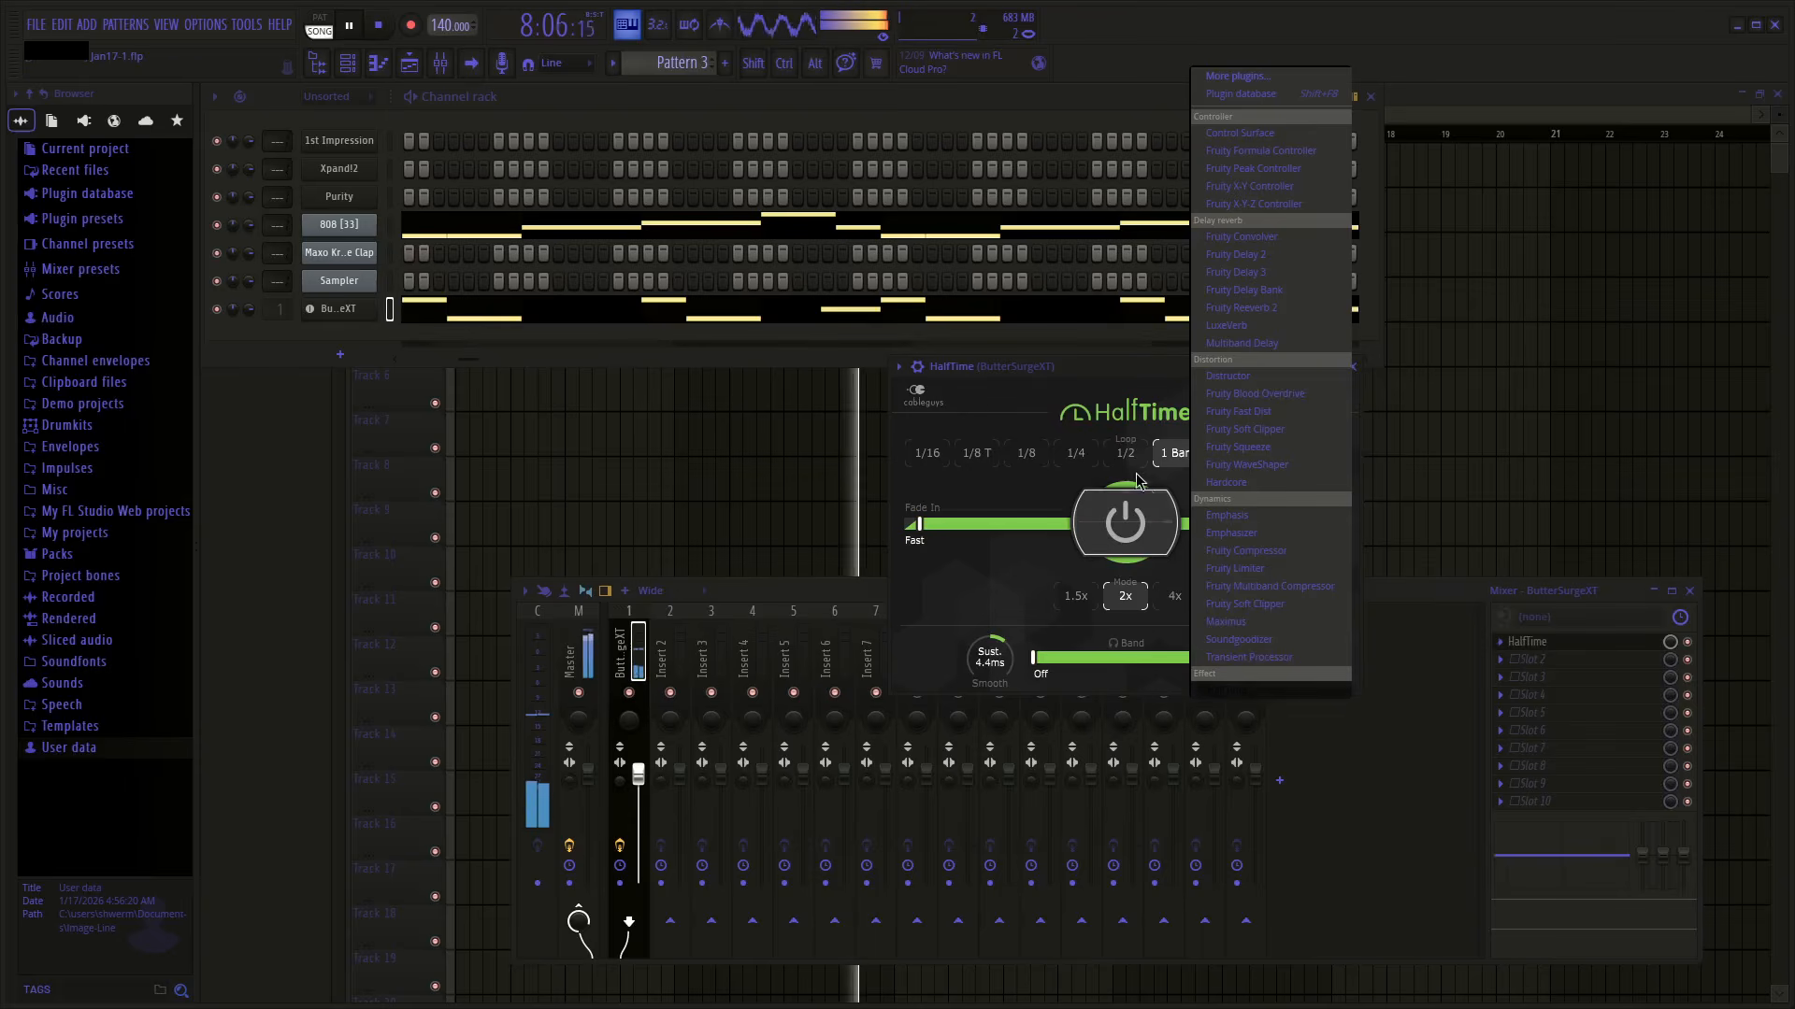
{"action": "left_click_drag", "start_coordinate": [1097, 370], "coordinate": [794, 250]}
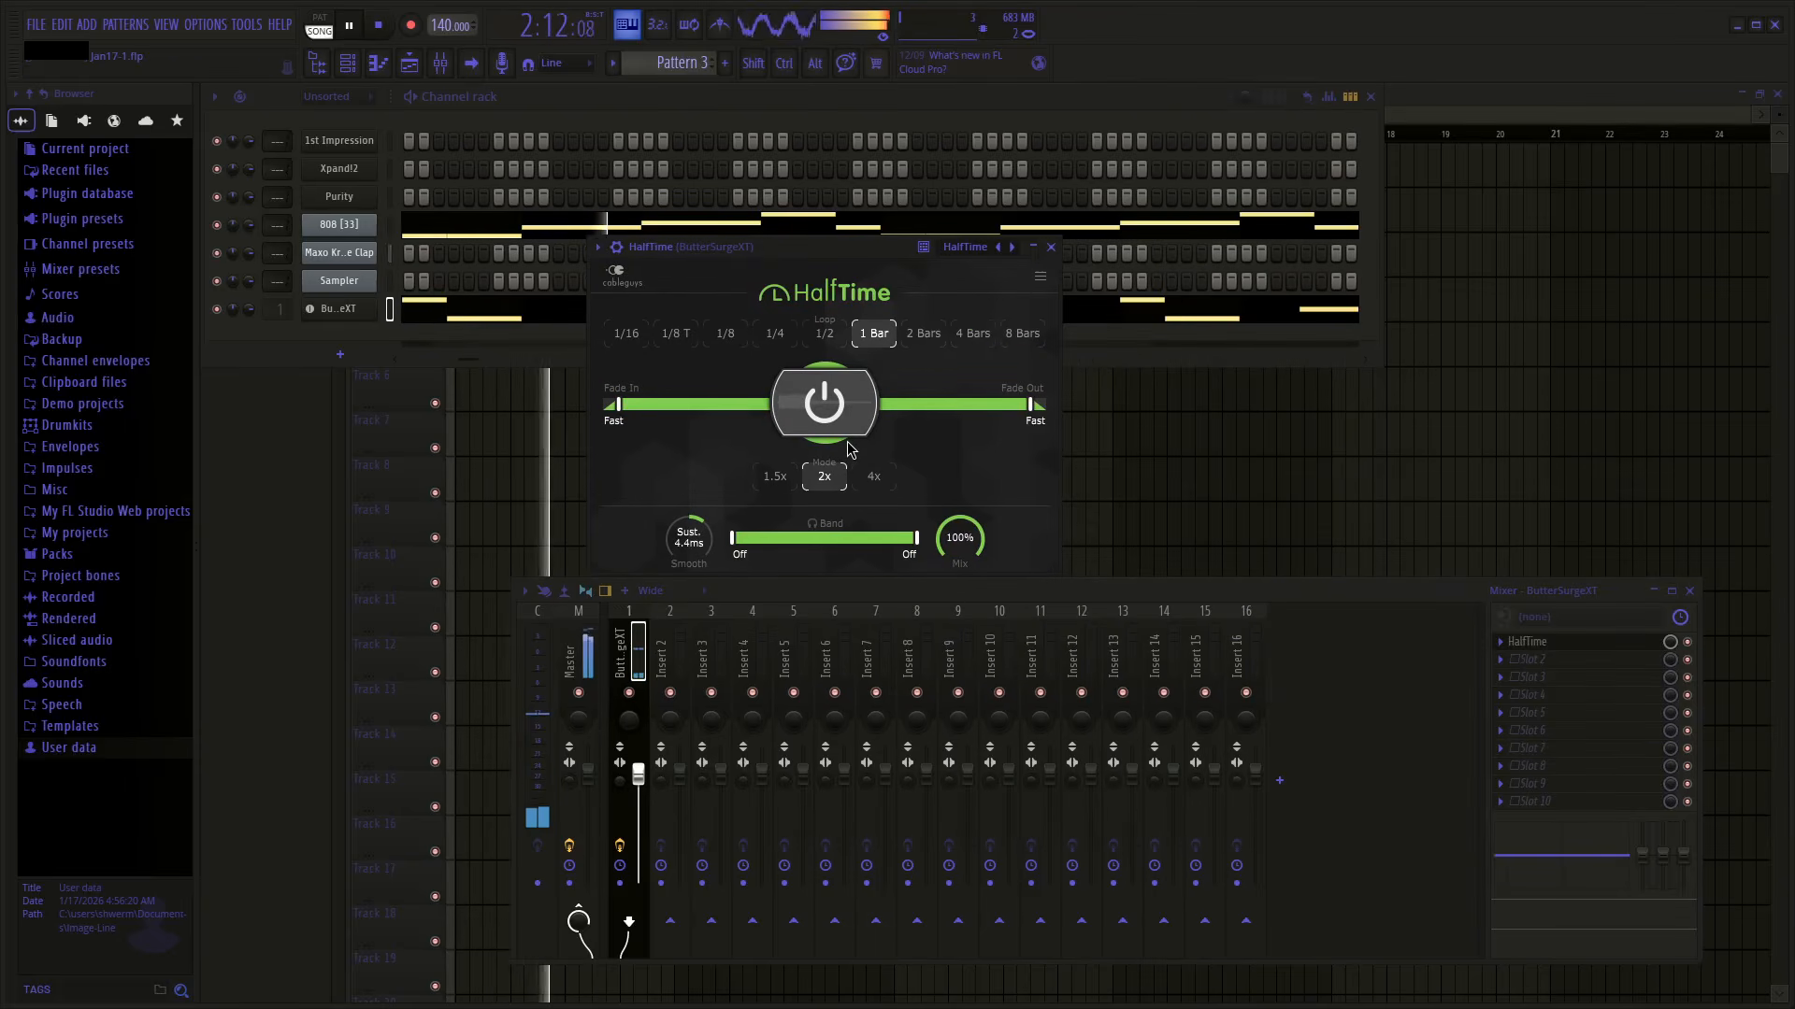
- Set HalfTime's fade out and fade in to 8 Bars, its mode to 1.5x, and its loop to 1/8 and finally 8 Bars
{"action": "left_click_drag", "start_coordinate": [1030, 404], "coordinate": [781, 421]}
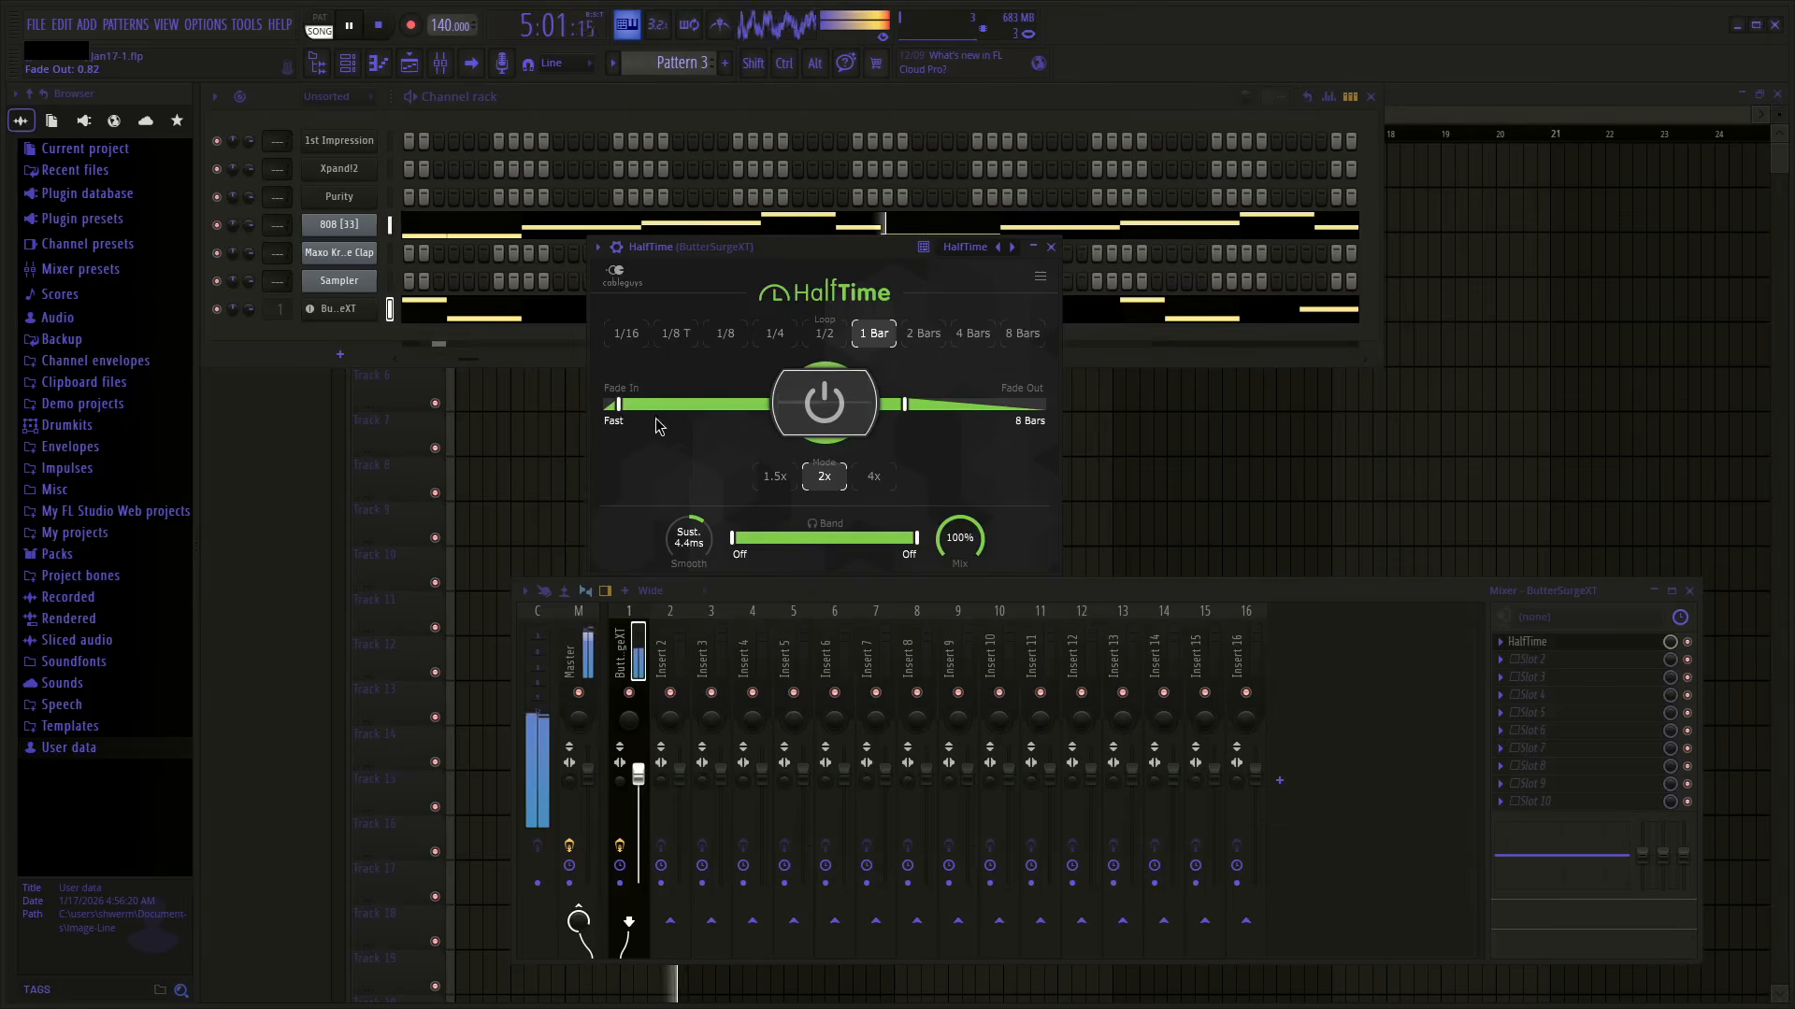
{"action": "left_click_drag", "start_coordinate": [618, 404], "coordinate": [744, 403]}
{"action": "left_click", "coordinate": [775, 476]}
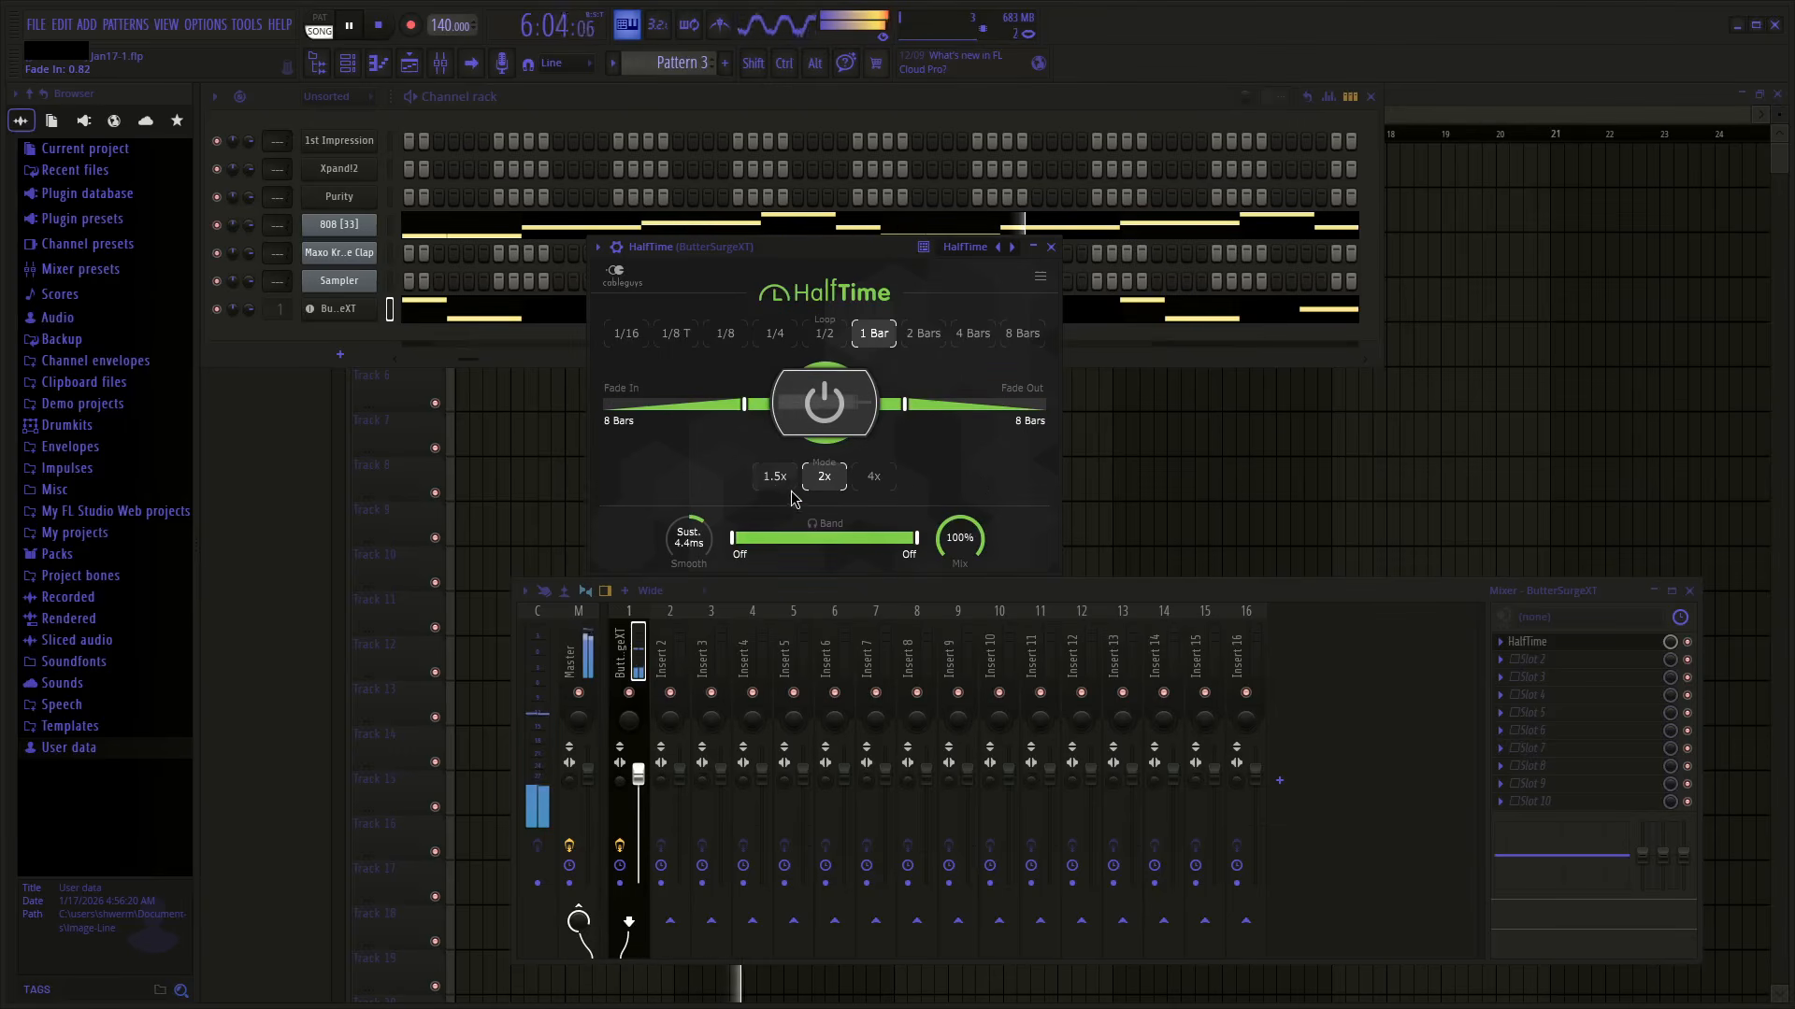
{"action": "left_click", "coordinate": [725, 333]}
{"action": "left_click", "coordinate": [1023, 335]}
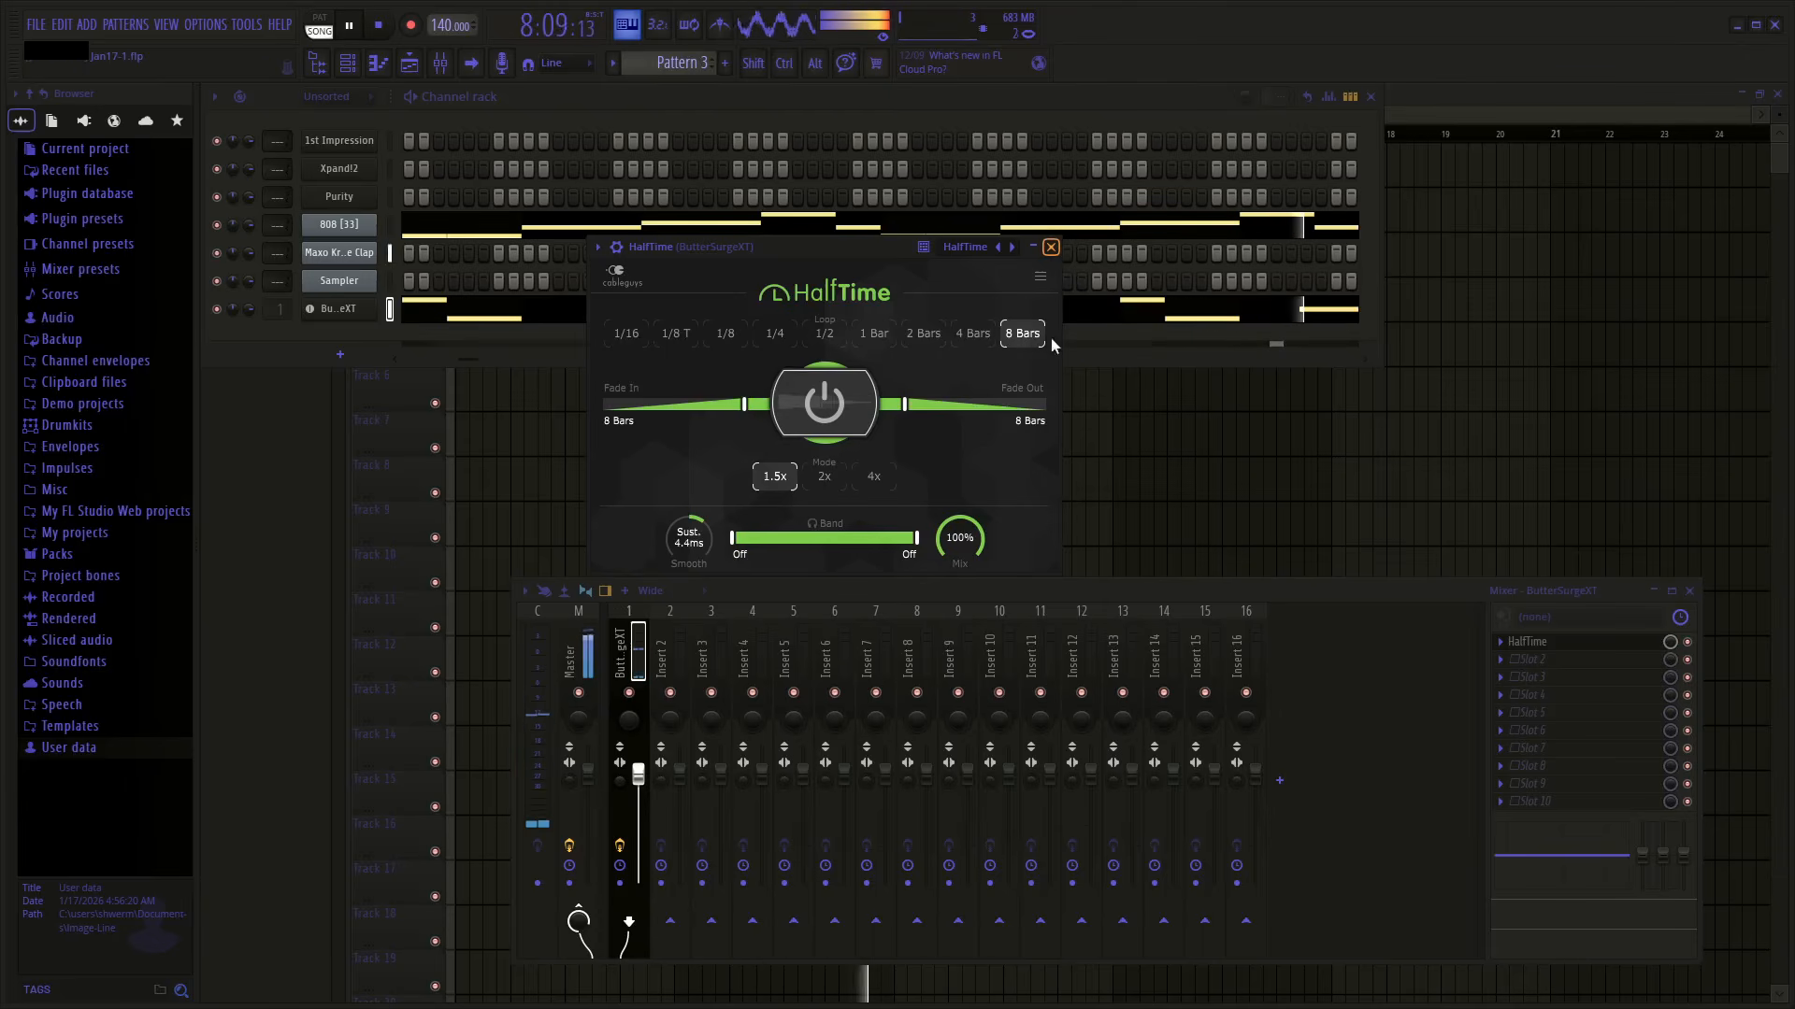
- Close HalfTime and delete it from the ButterSurgeXT track's first effect slot
{"action": "left_click", "coordinate": [1052, 248]}
{"action": "right_click", "coordinate": [1515, 642]}
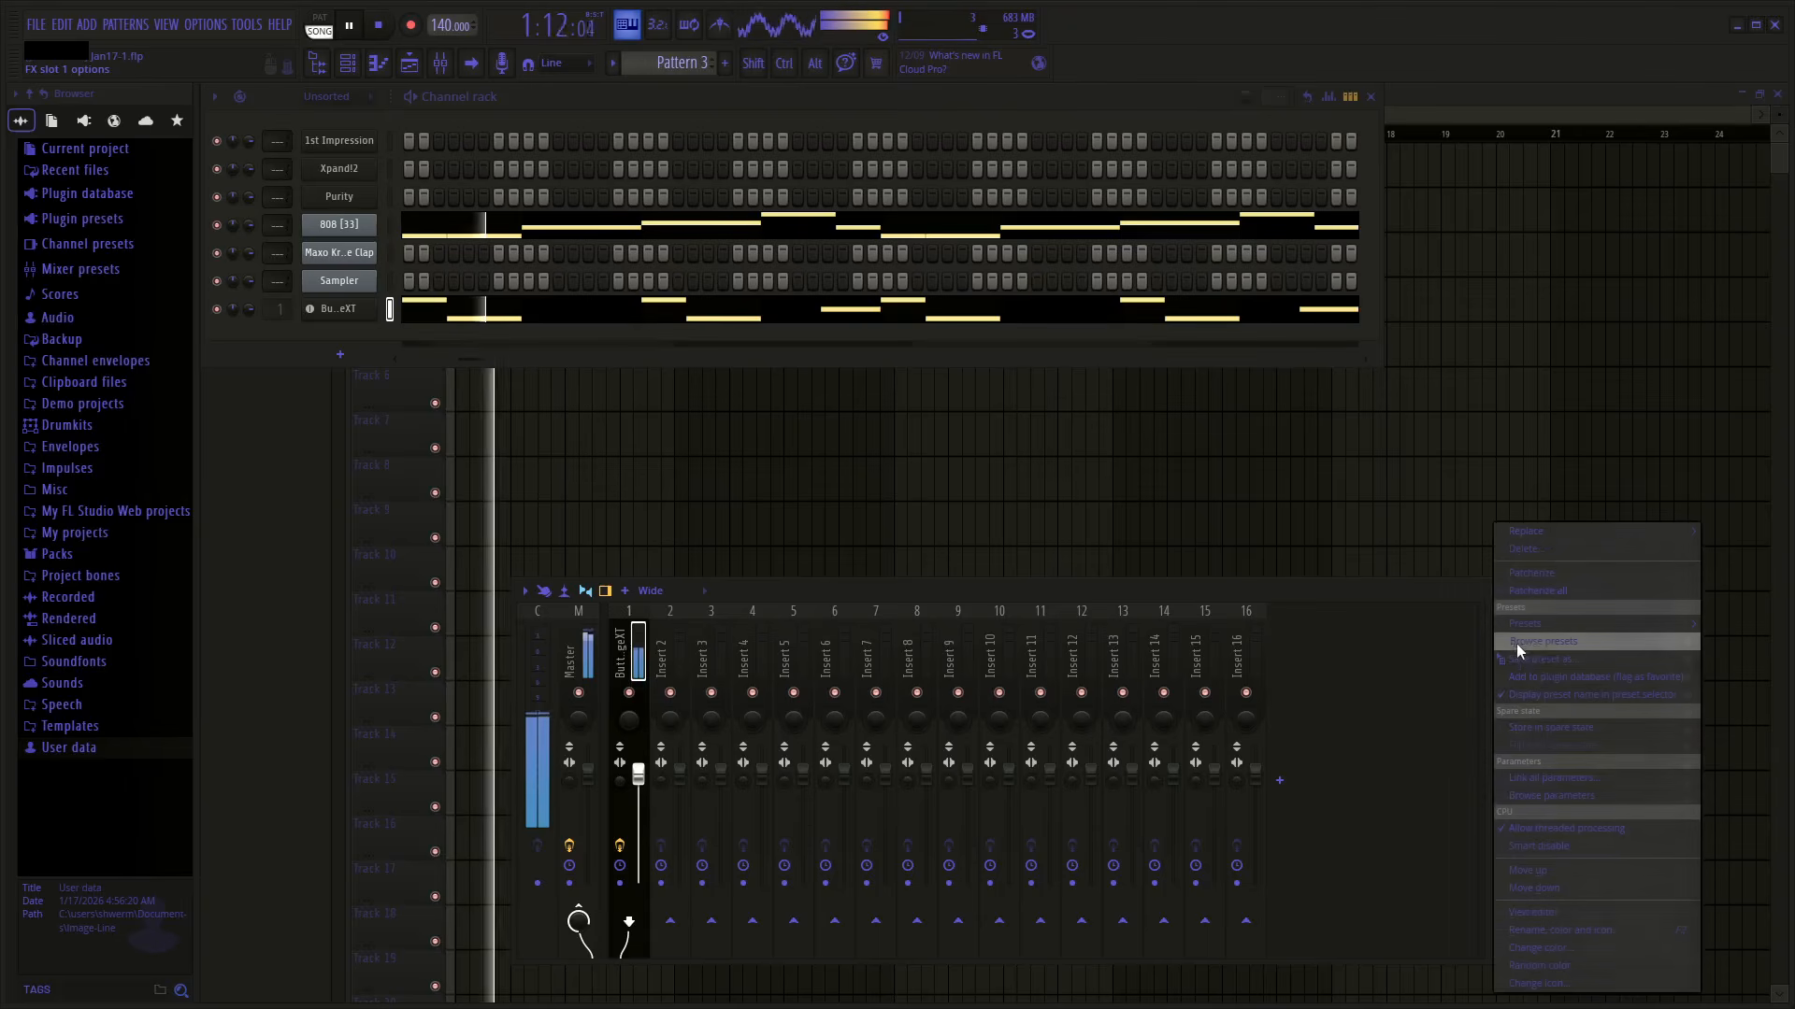
{"action": "left_click", "coordinate": [1525, 552]}
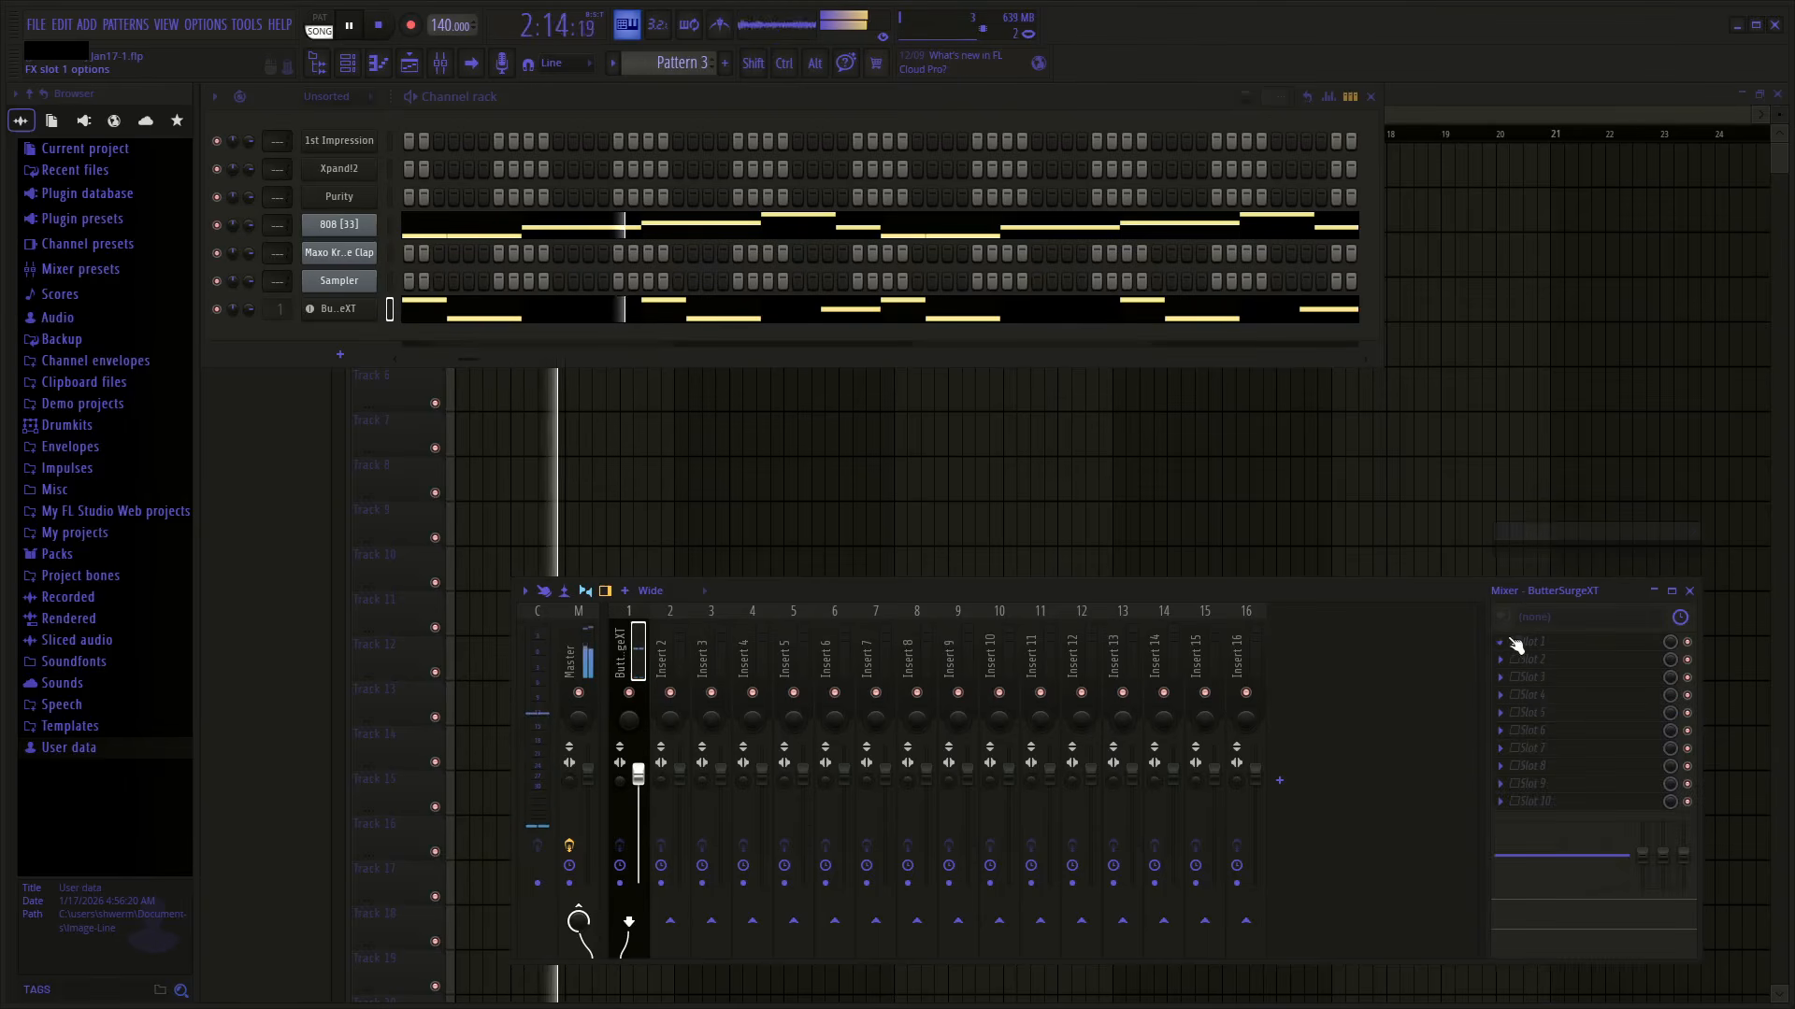
- Find Gross Beat in the full effect list with "gro", load it in the first slot and move its window up
{"action": "left_click", "coordinate": [1506, 639]}
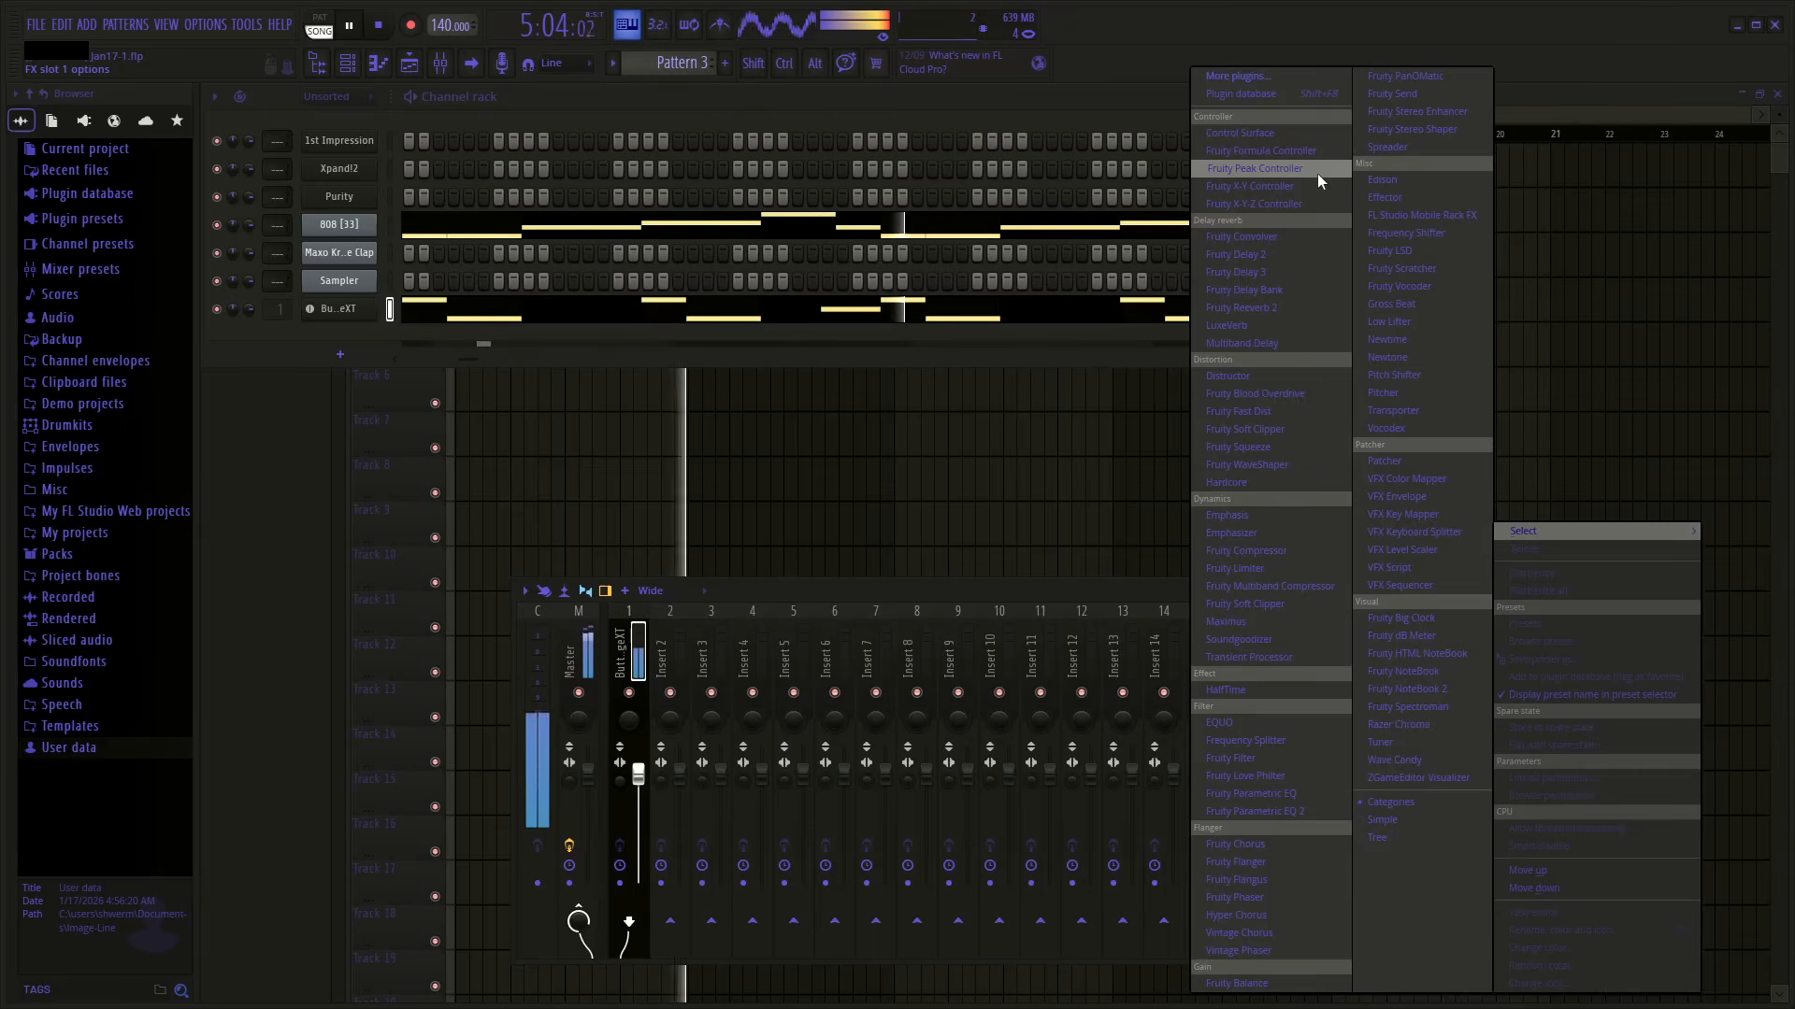
{"action": "left_click", "coordinate": [1265, 76]}
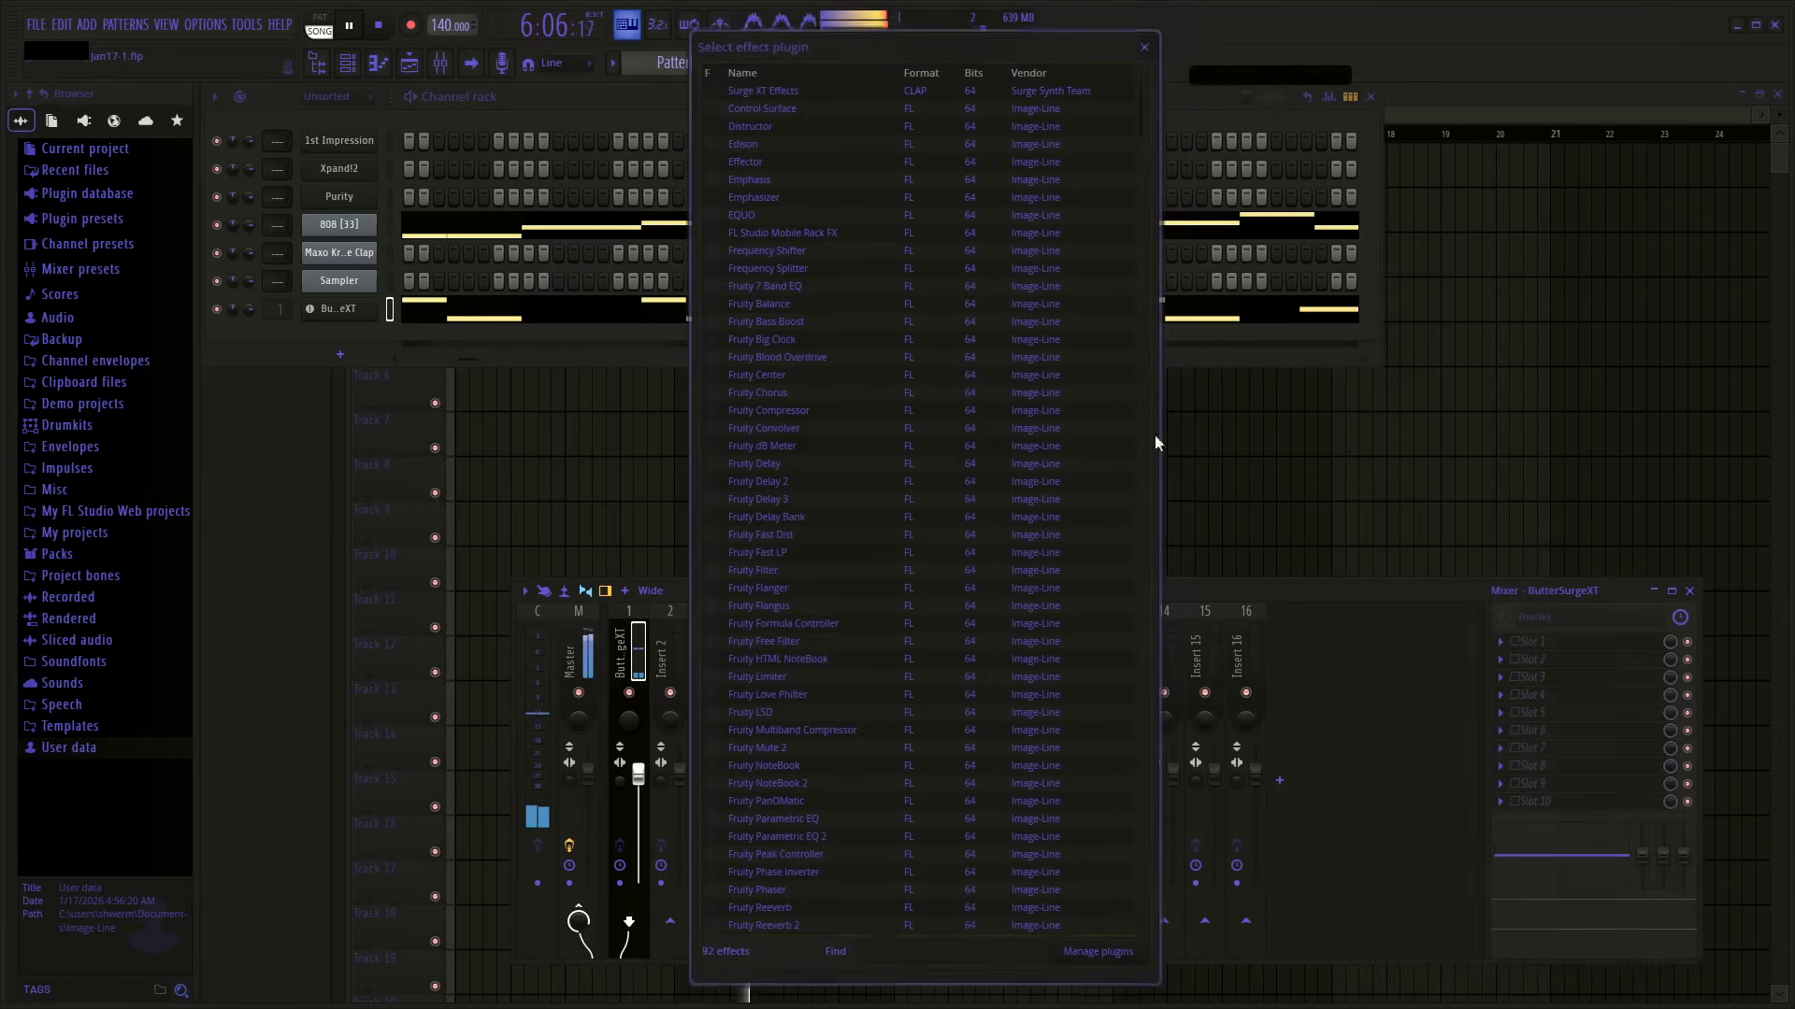
{"action": "left_click", "coordinate": [878, 950]}
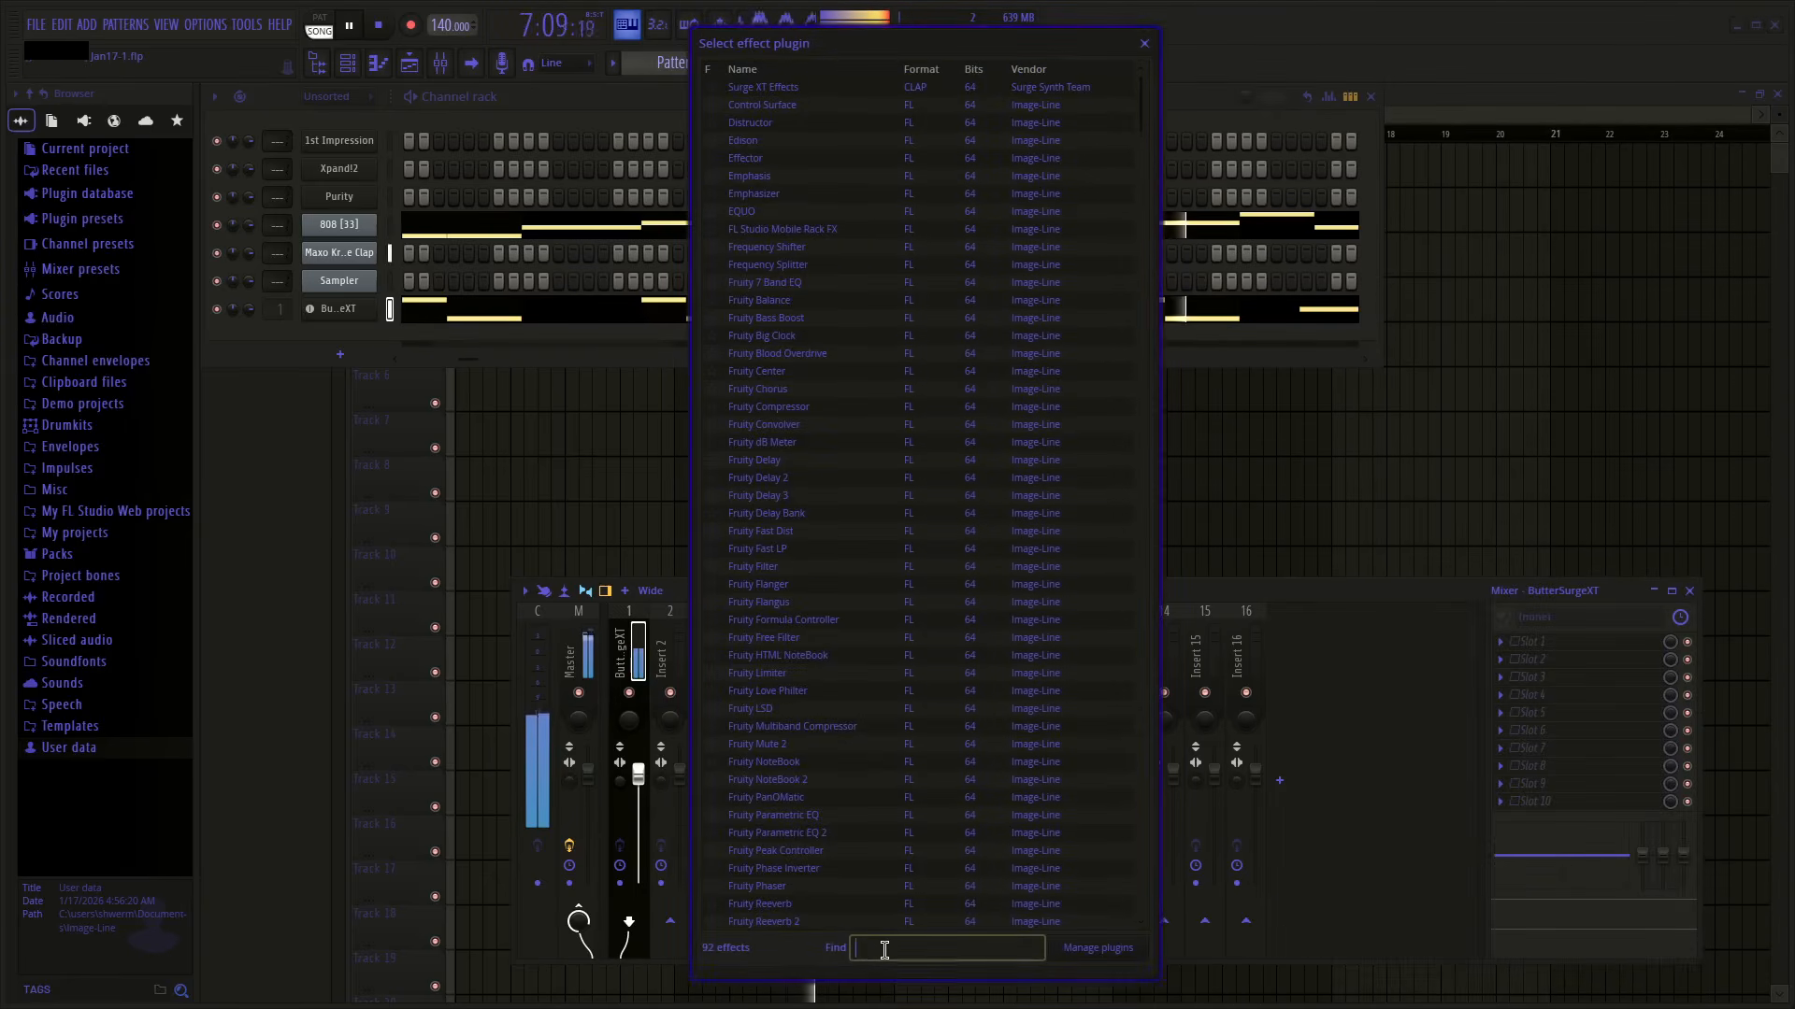
{"action": "type", "text": "gro"}
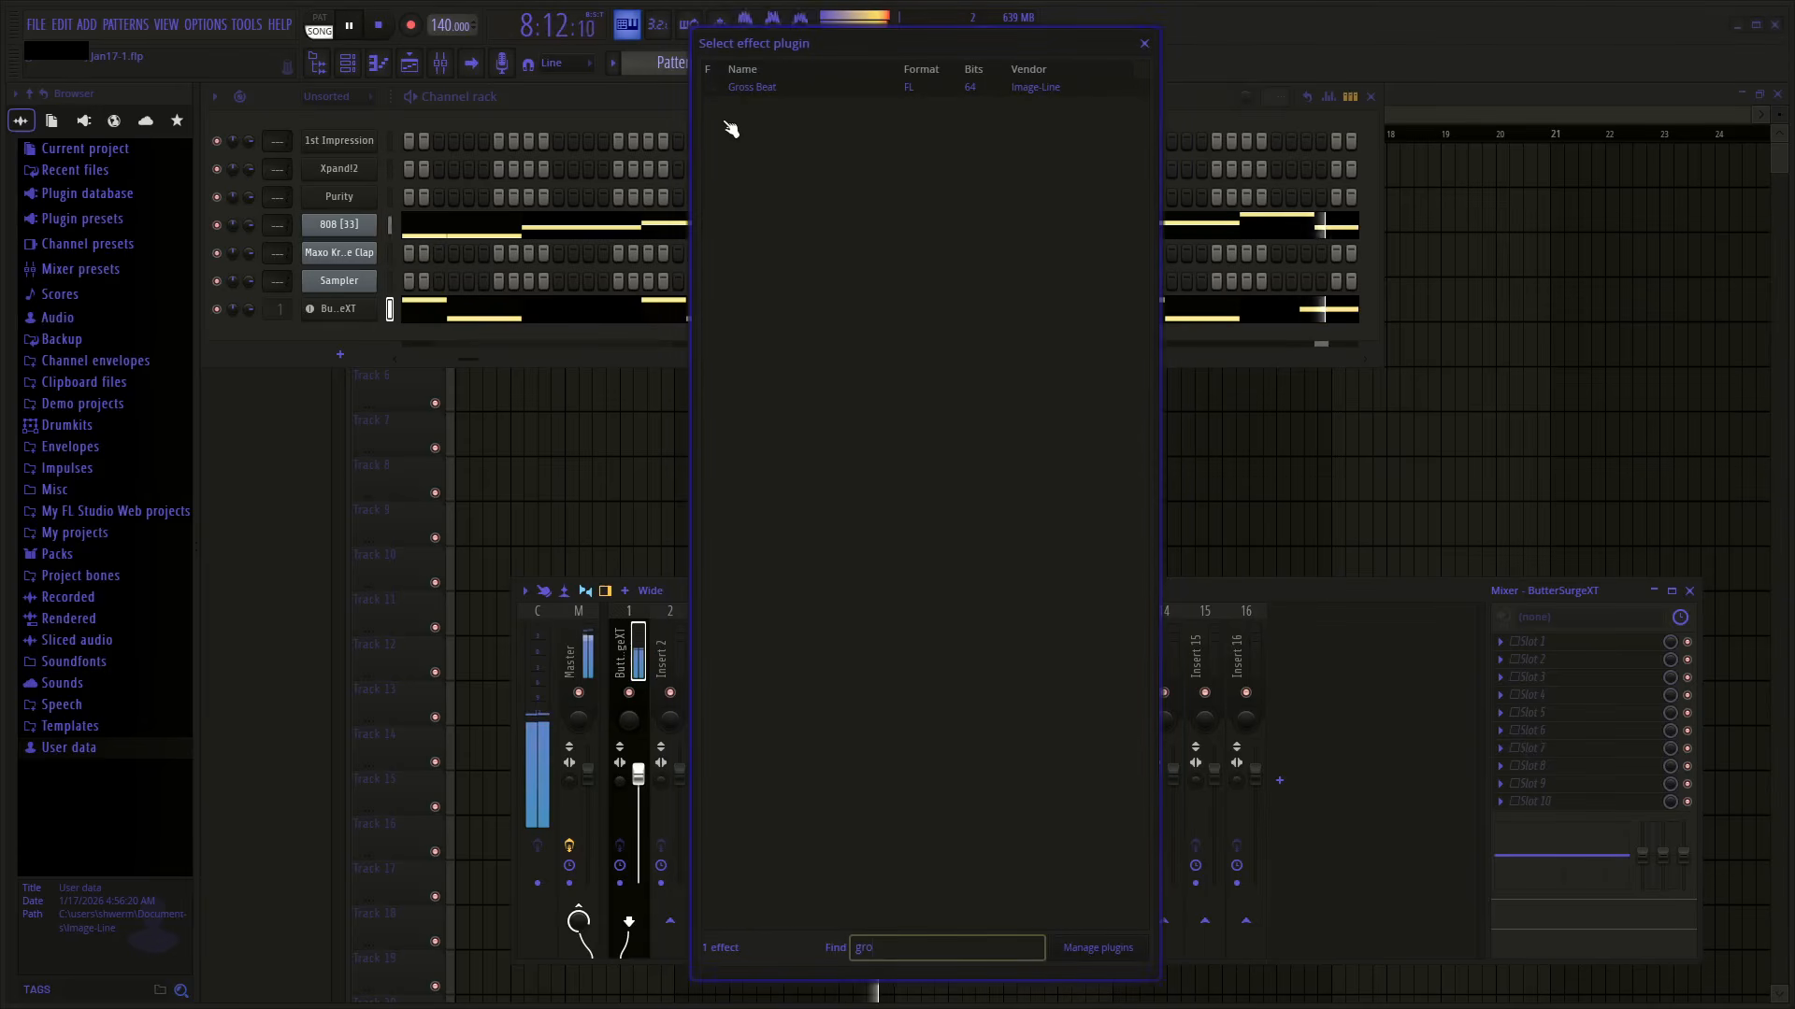
{"action": "double_click", "coordinate": [716, 89]}
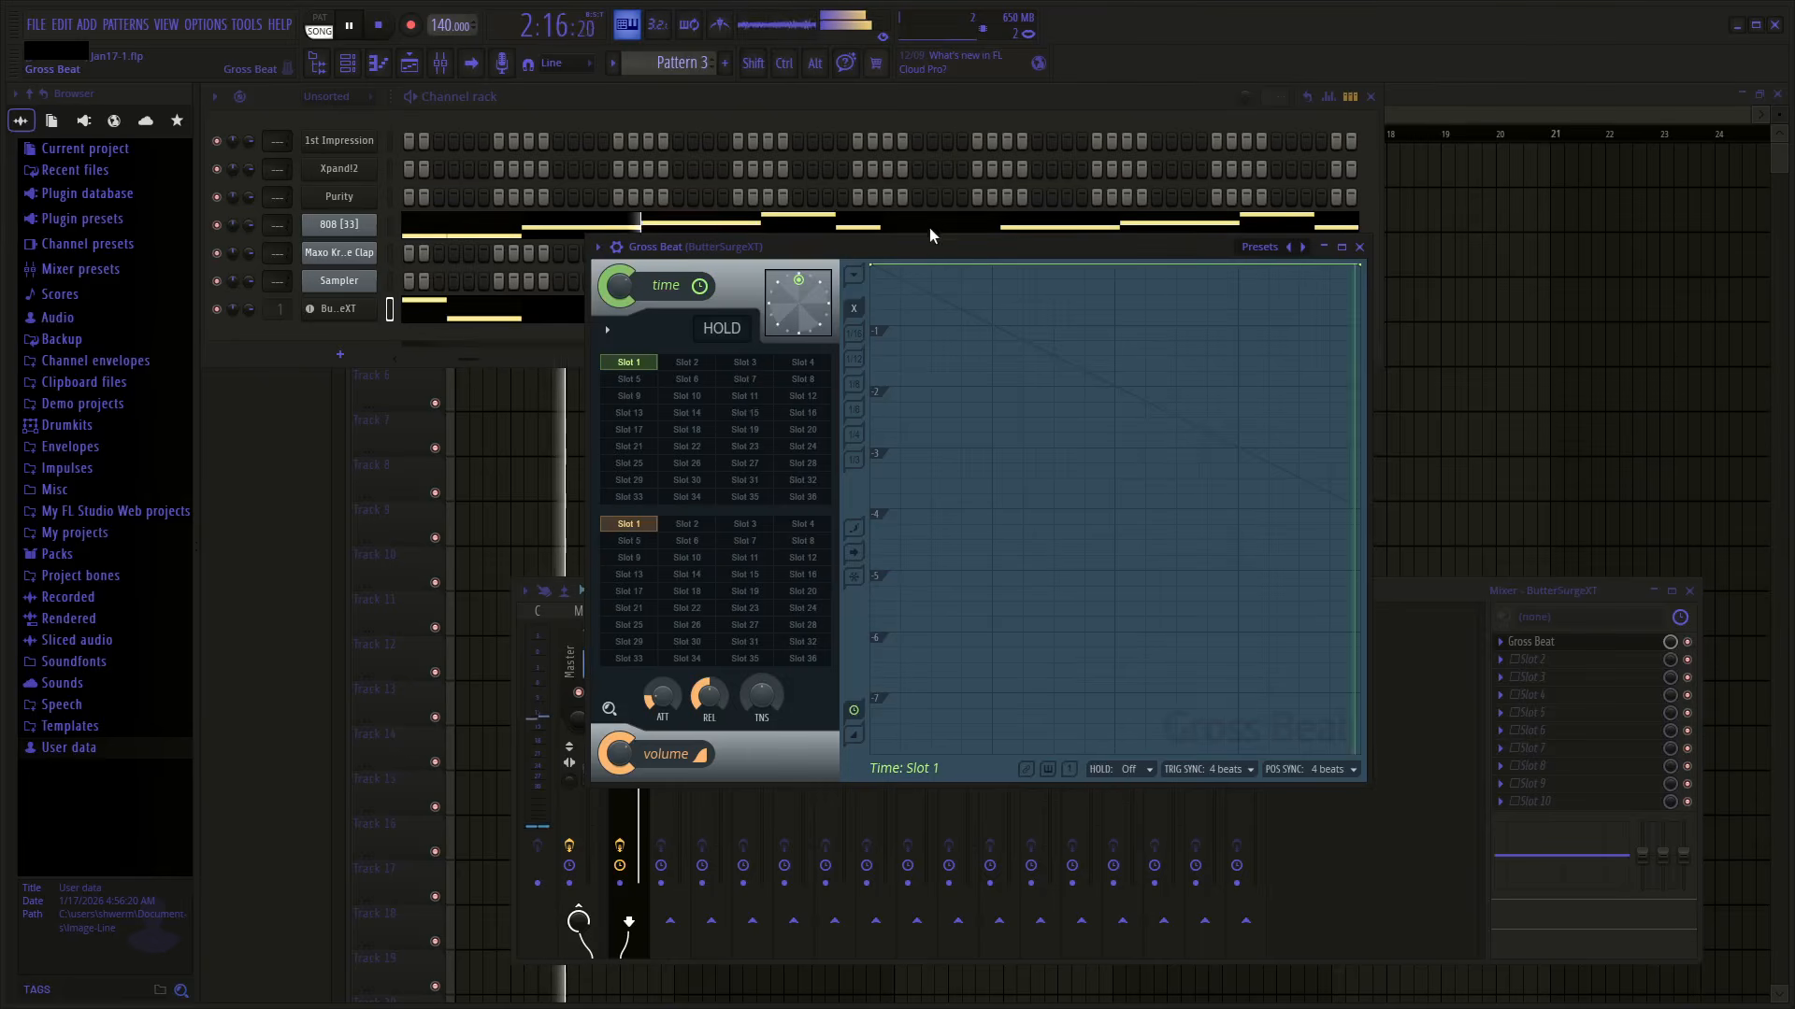
{"action": "left_click_drag", "start_coordinate": [924, 245], "coordinate": [919, 185]}
- Try Gross Beat's time Slot 2, volume Slot 10 and time Slot 3, and return to time Slot 1 with Hold enabled
{"action": "left_click", "coordinate": [683, 304]}
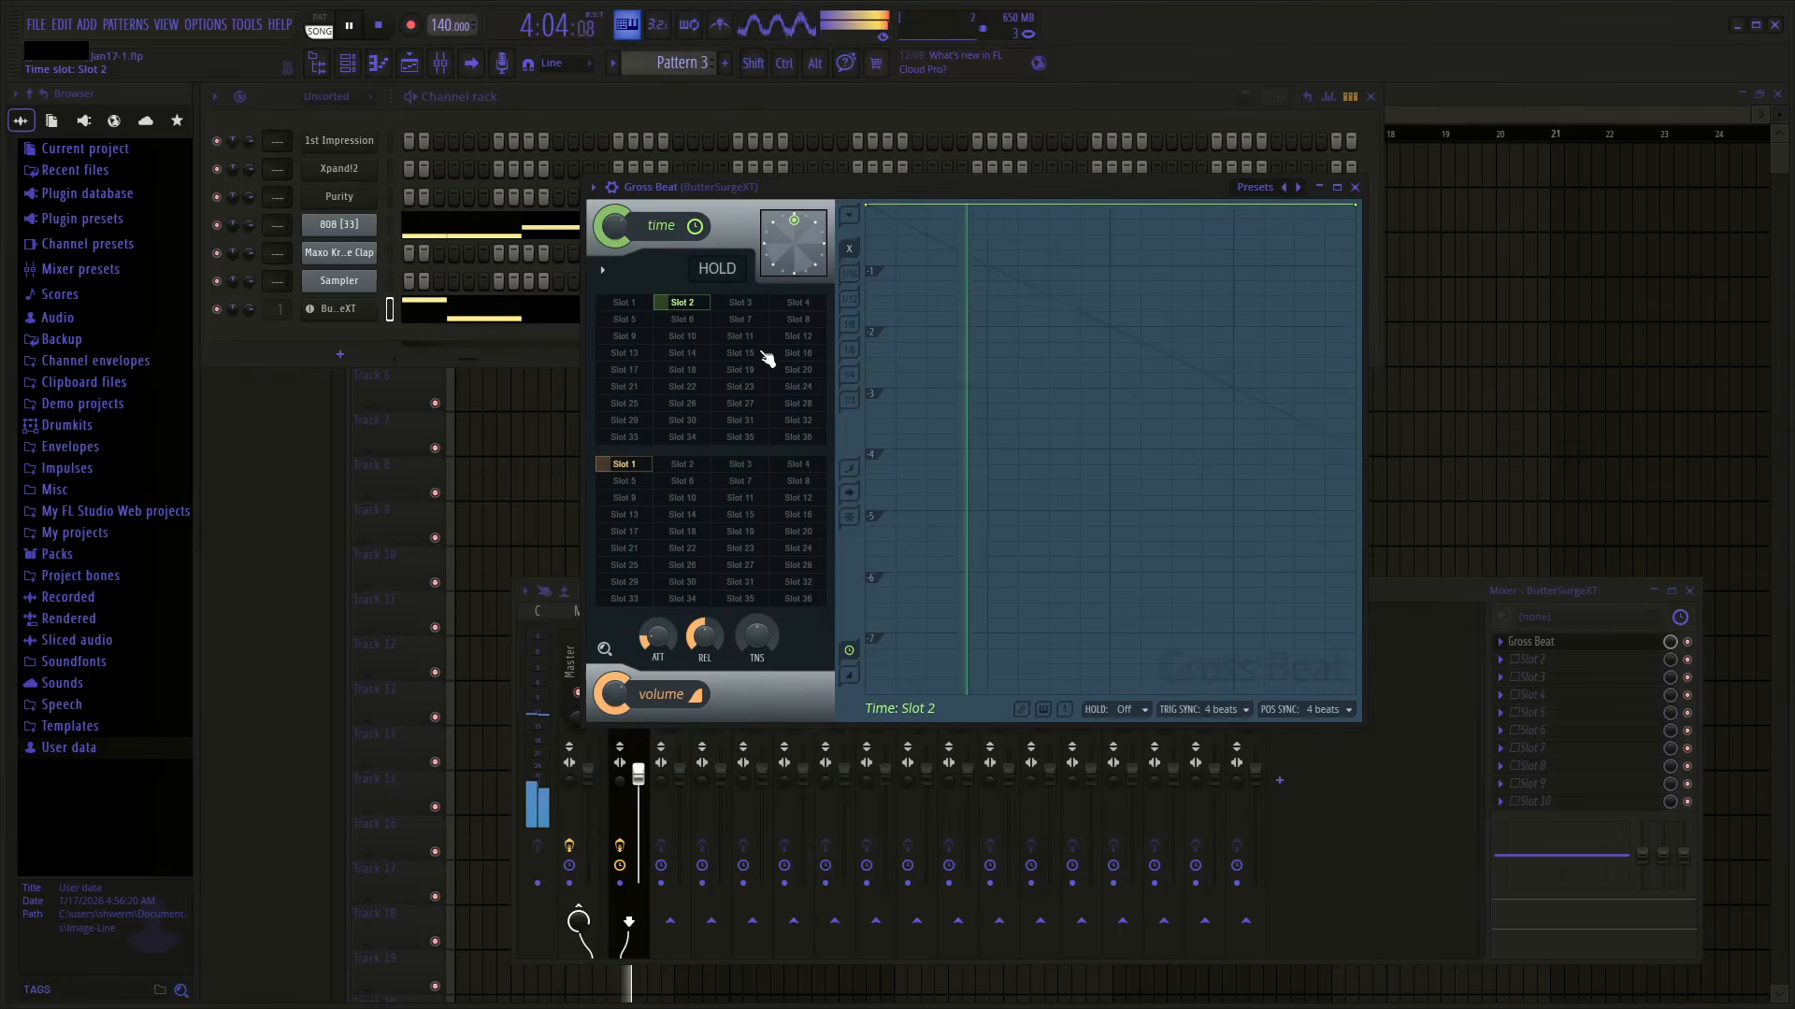
{"action": "left_click", "coordinate": [700, 499]}
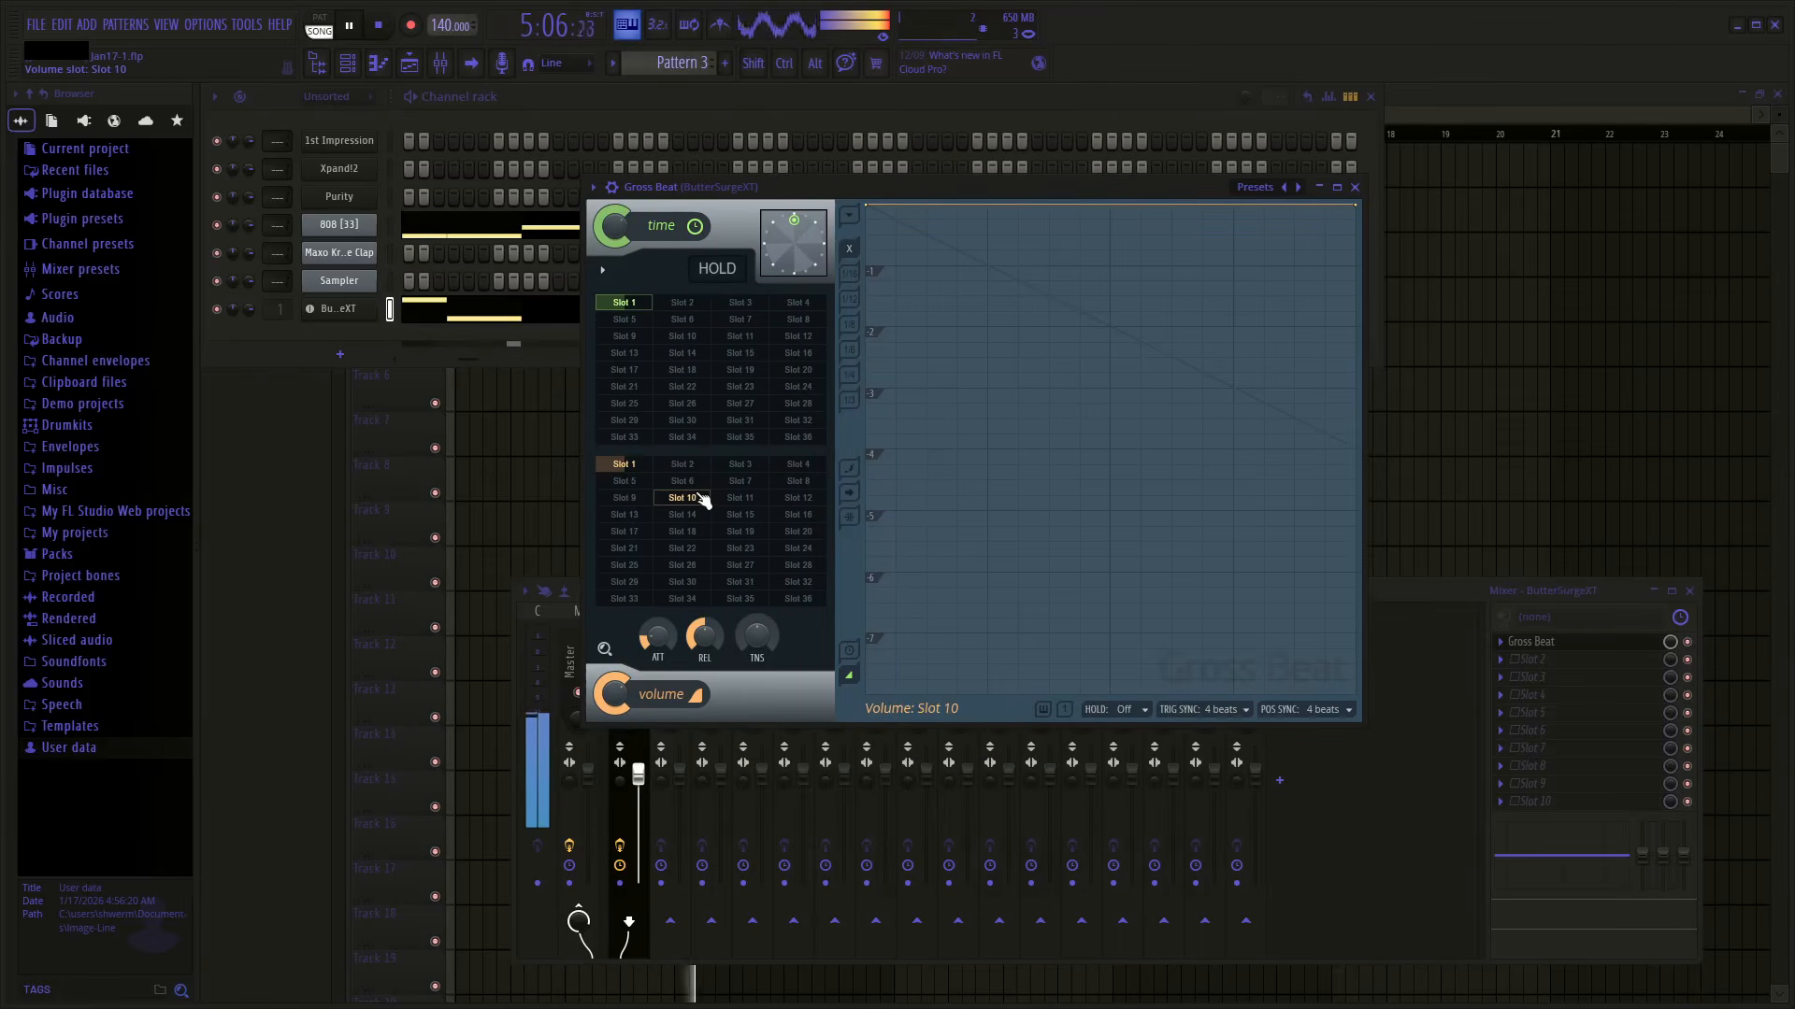
{"action": "left_click", "coordinate": [740, 304]}
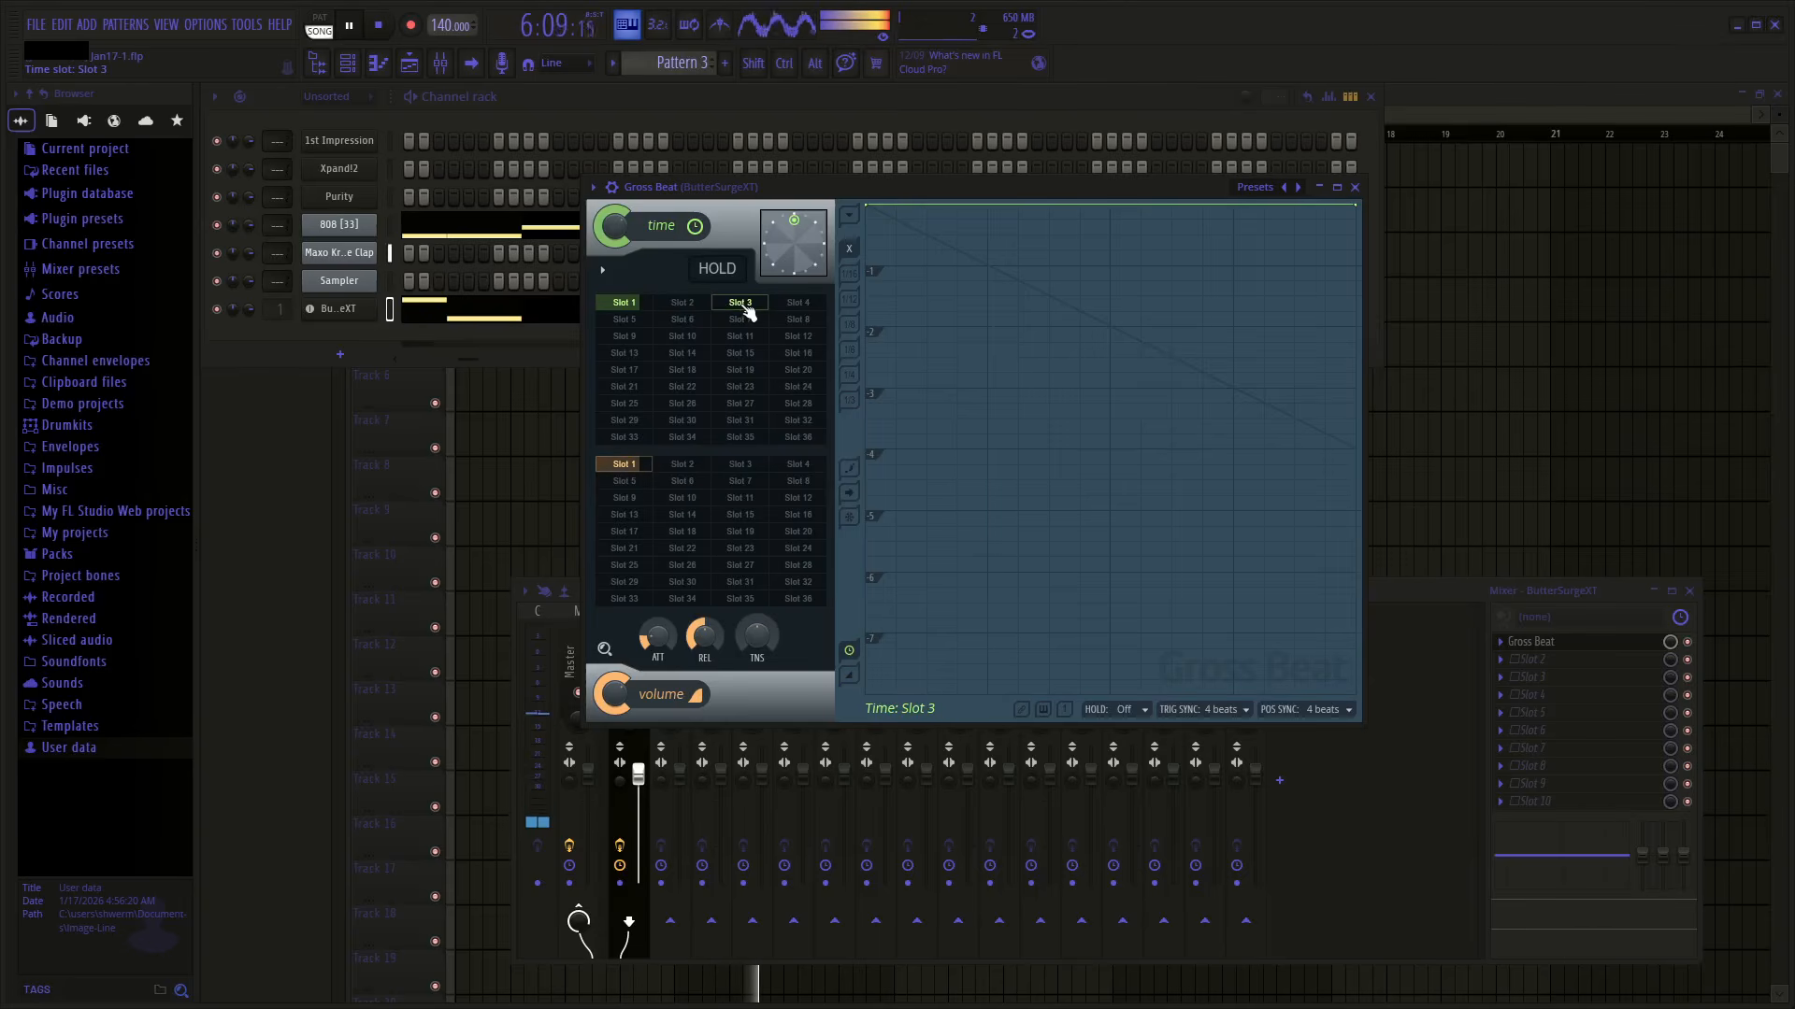
{"action": "left_click", "coordinate": [633, 303]}
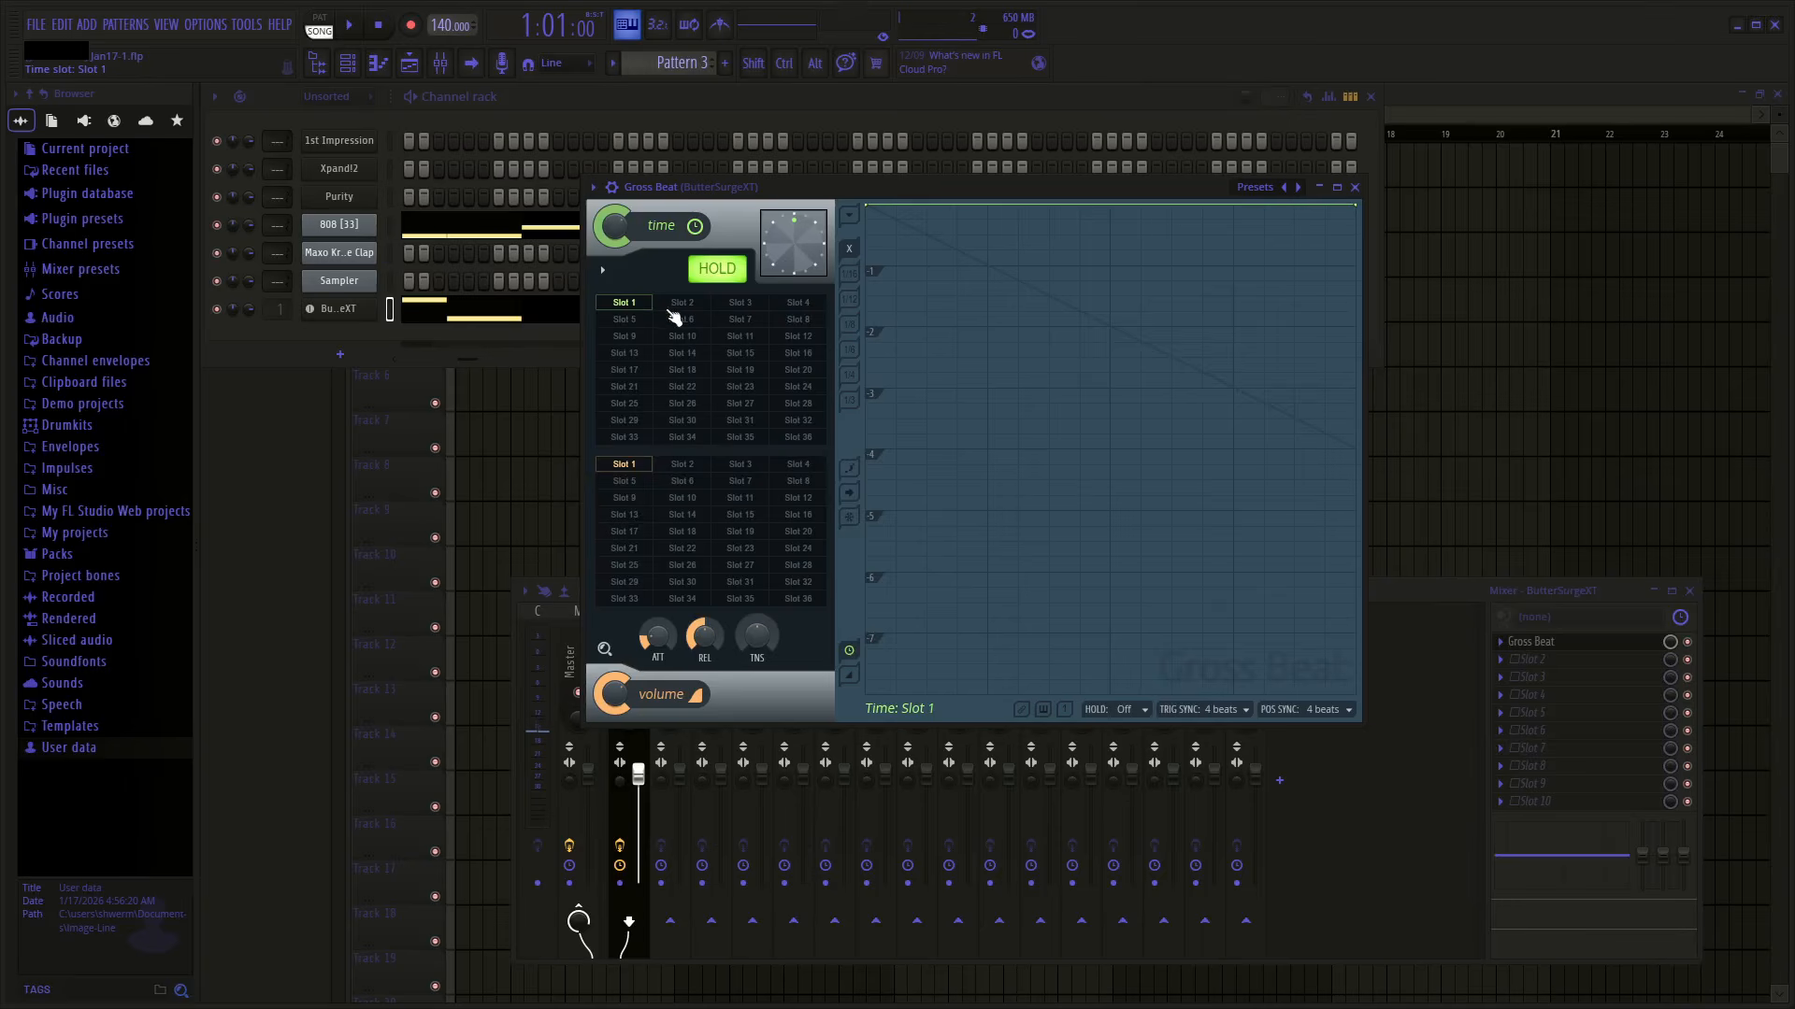
- Play the song while trying Gross Beat's time Slot 2 and viewing a slot's options, and stop playback
{"action": "key", "text": "space"}
{"action": "right_click", "coordinate": [696, 318]}
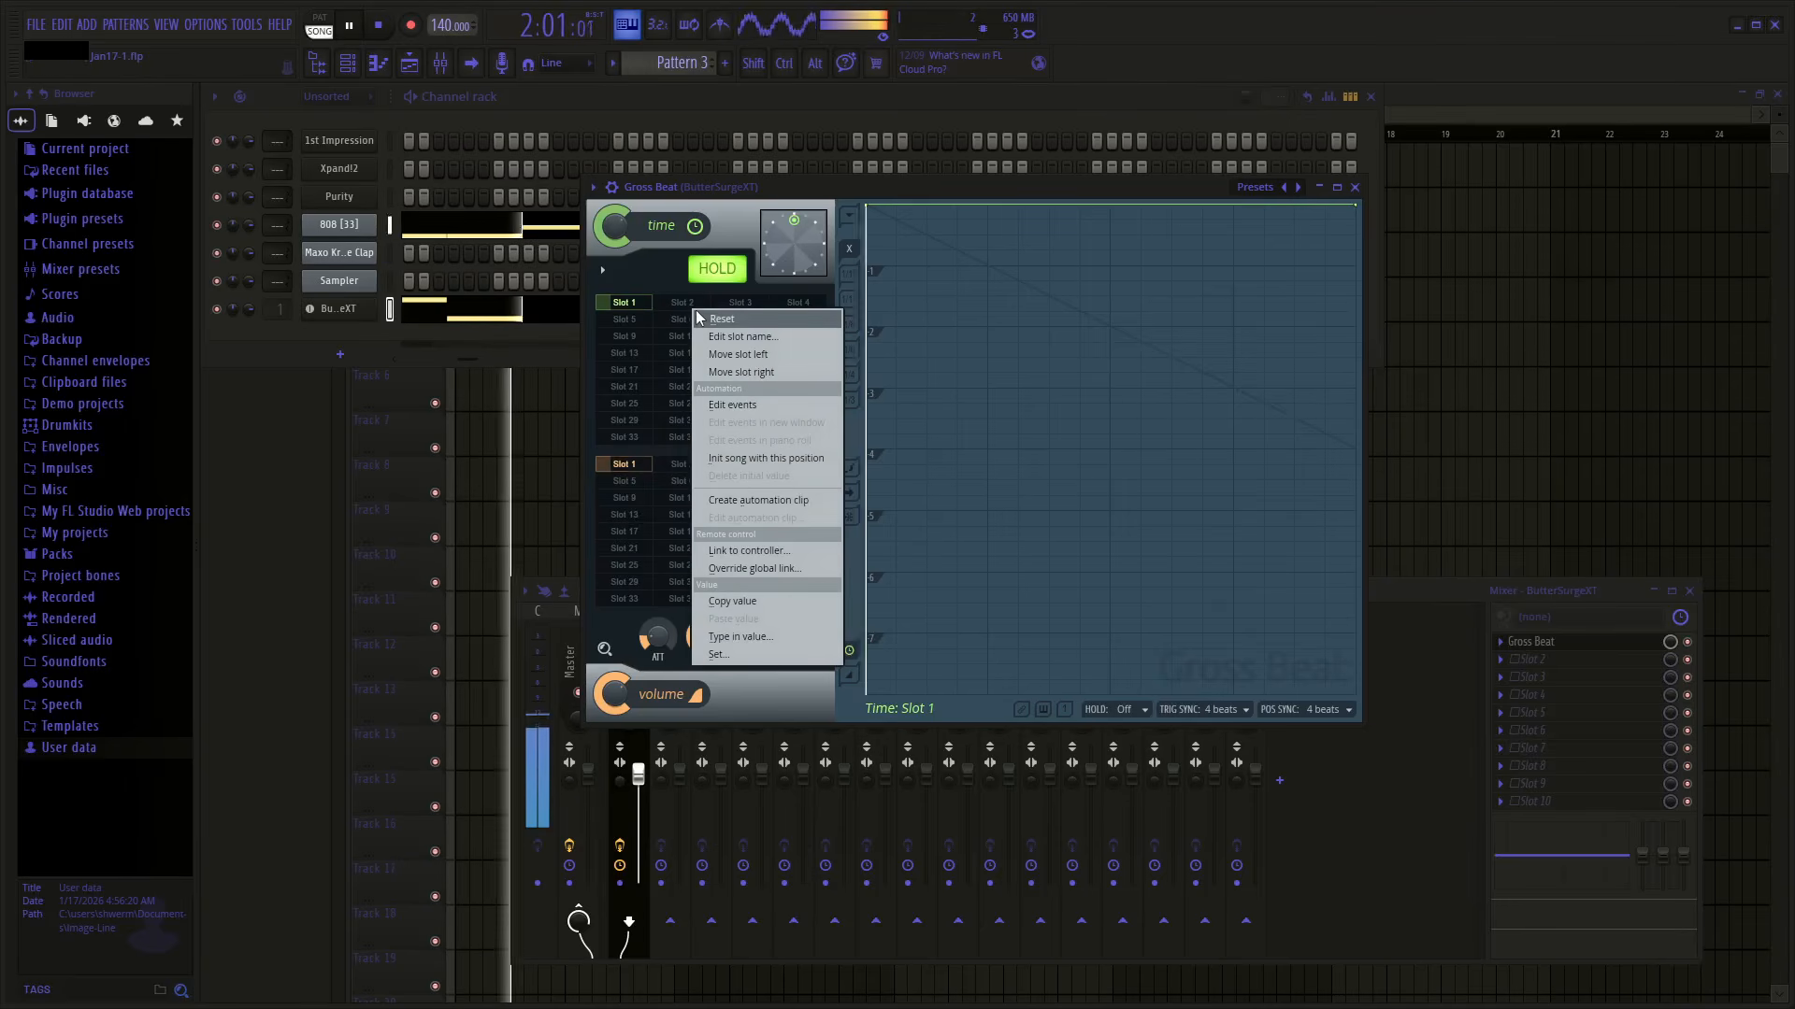
{"action": "left_click", "coordinate": [671, 307]}
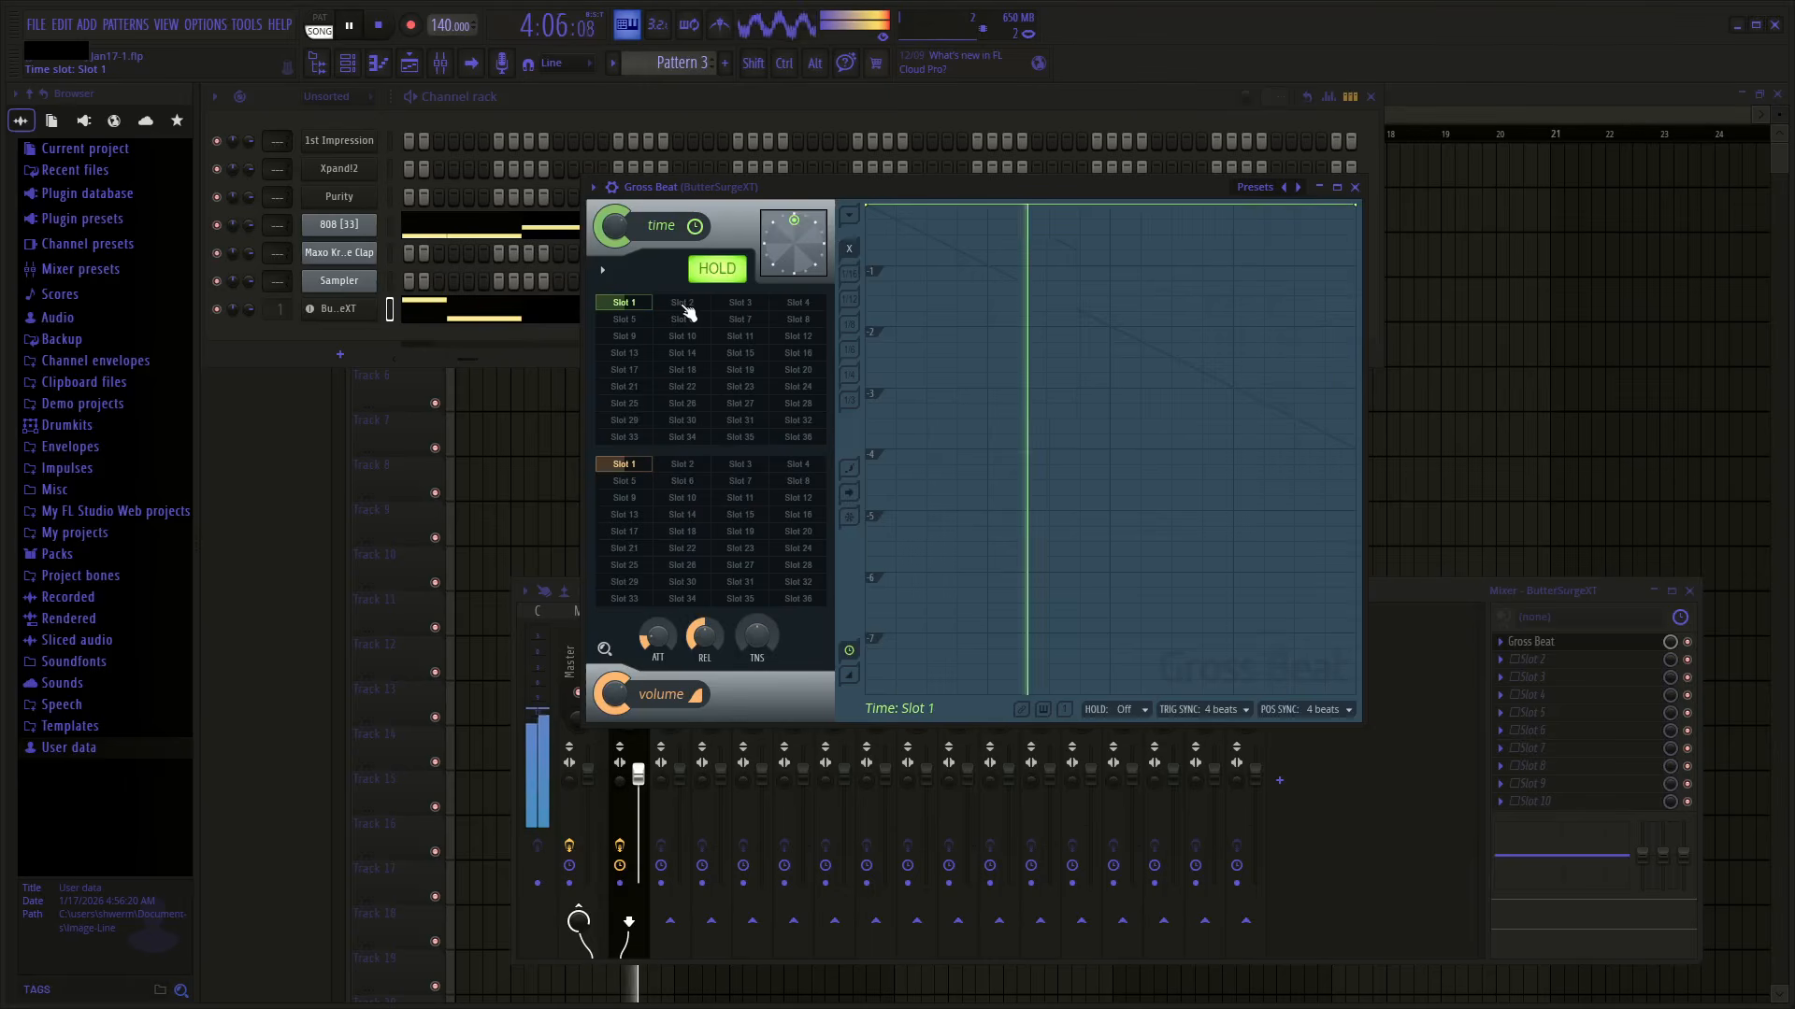
{"action": "left_click", "coordinate": [688, 306]}
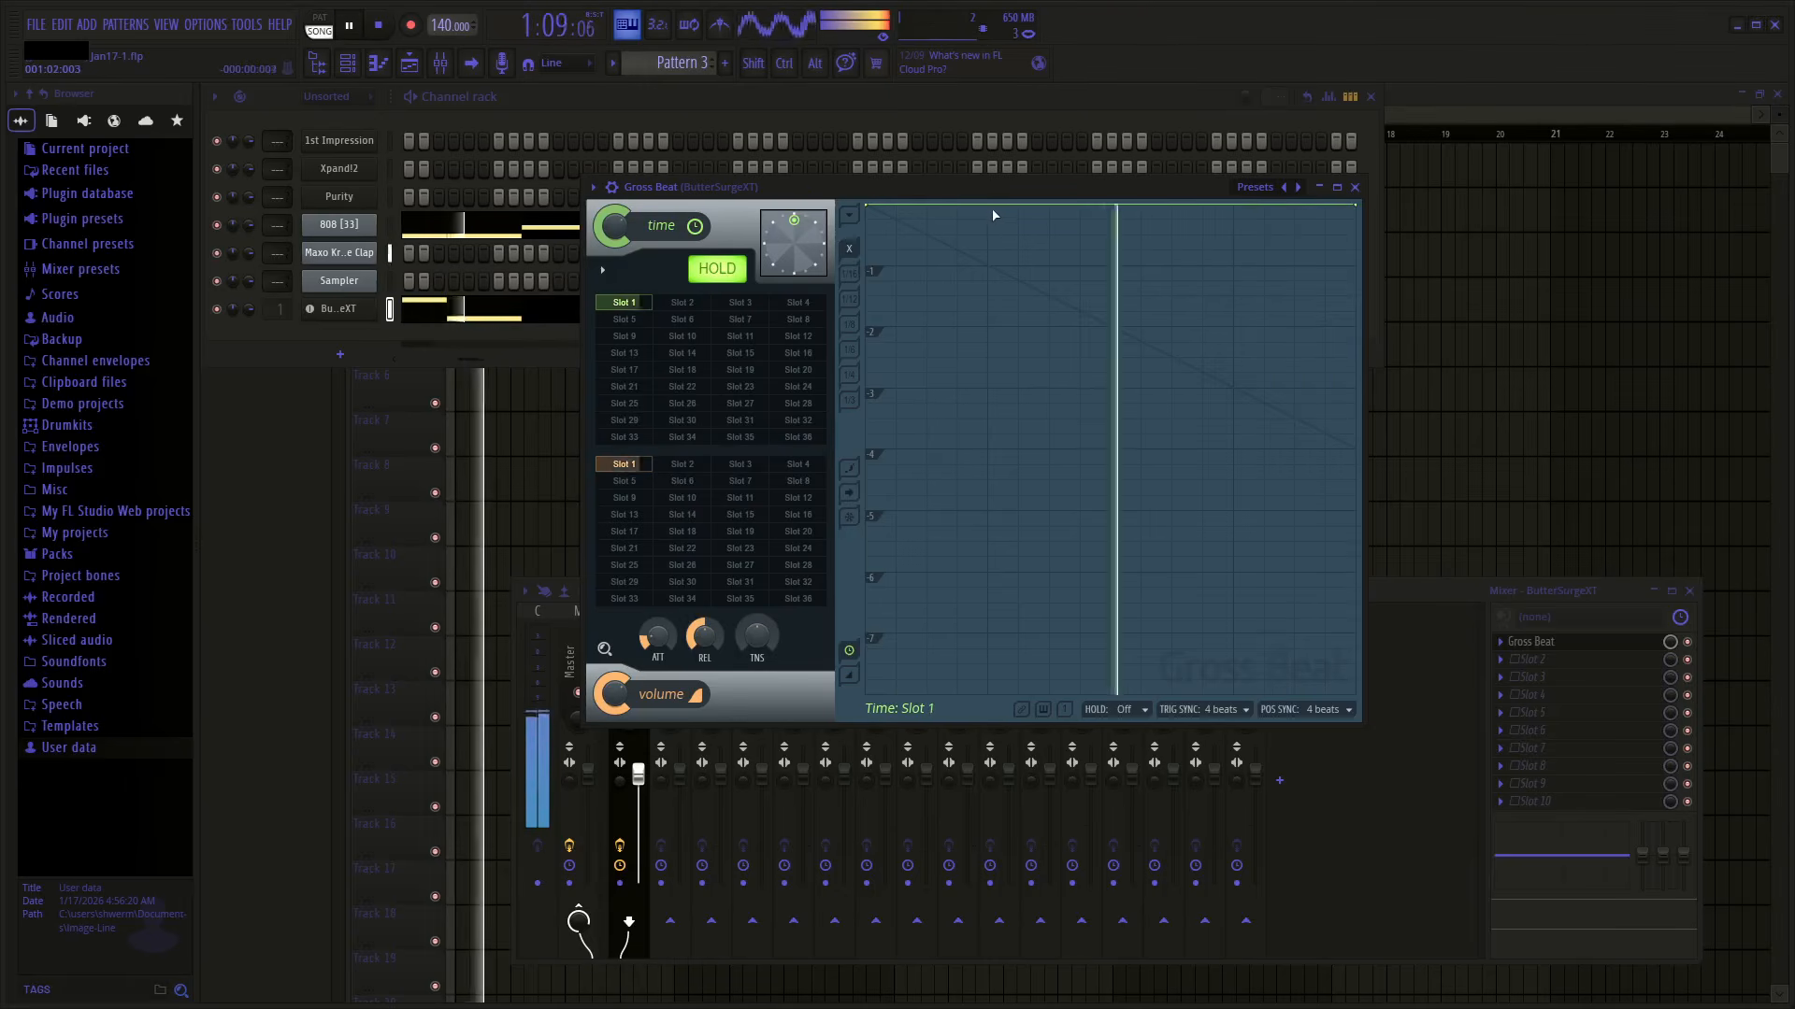
{"action": "key", "text": "space"}
- Draw a stepped envelope with four added points at different levels in Gross Beat's time Slot 1, playing the song during the edit
{"action": "left_click", "coordinate": [963, 242]}
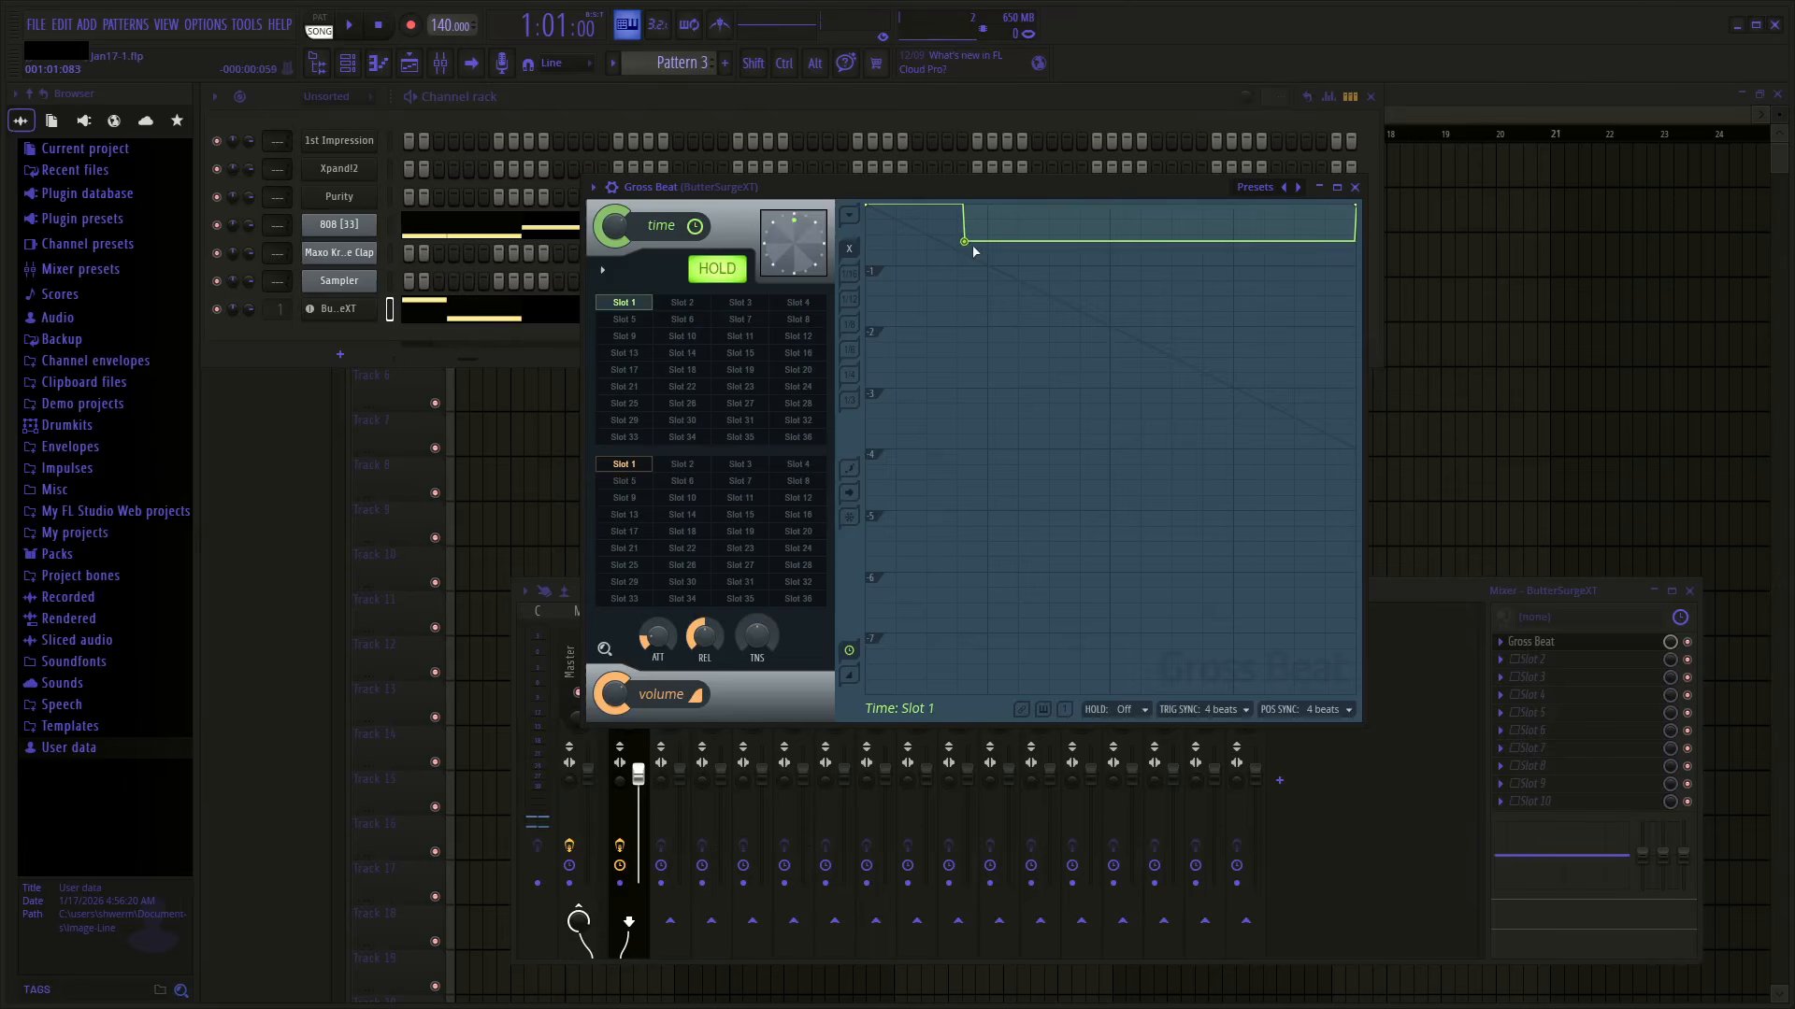
{"action": "left_click_drag", "start_coordinate": [966, 243], "coordinate": [986, 314]}
{"action": "key", "text": "space"}
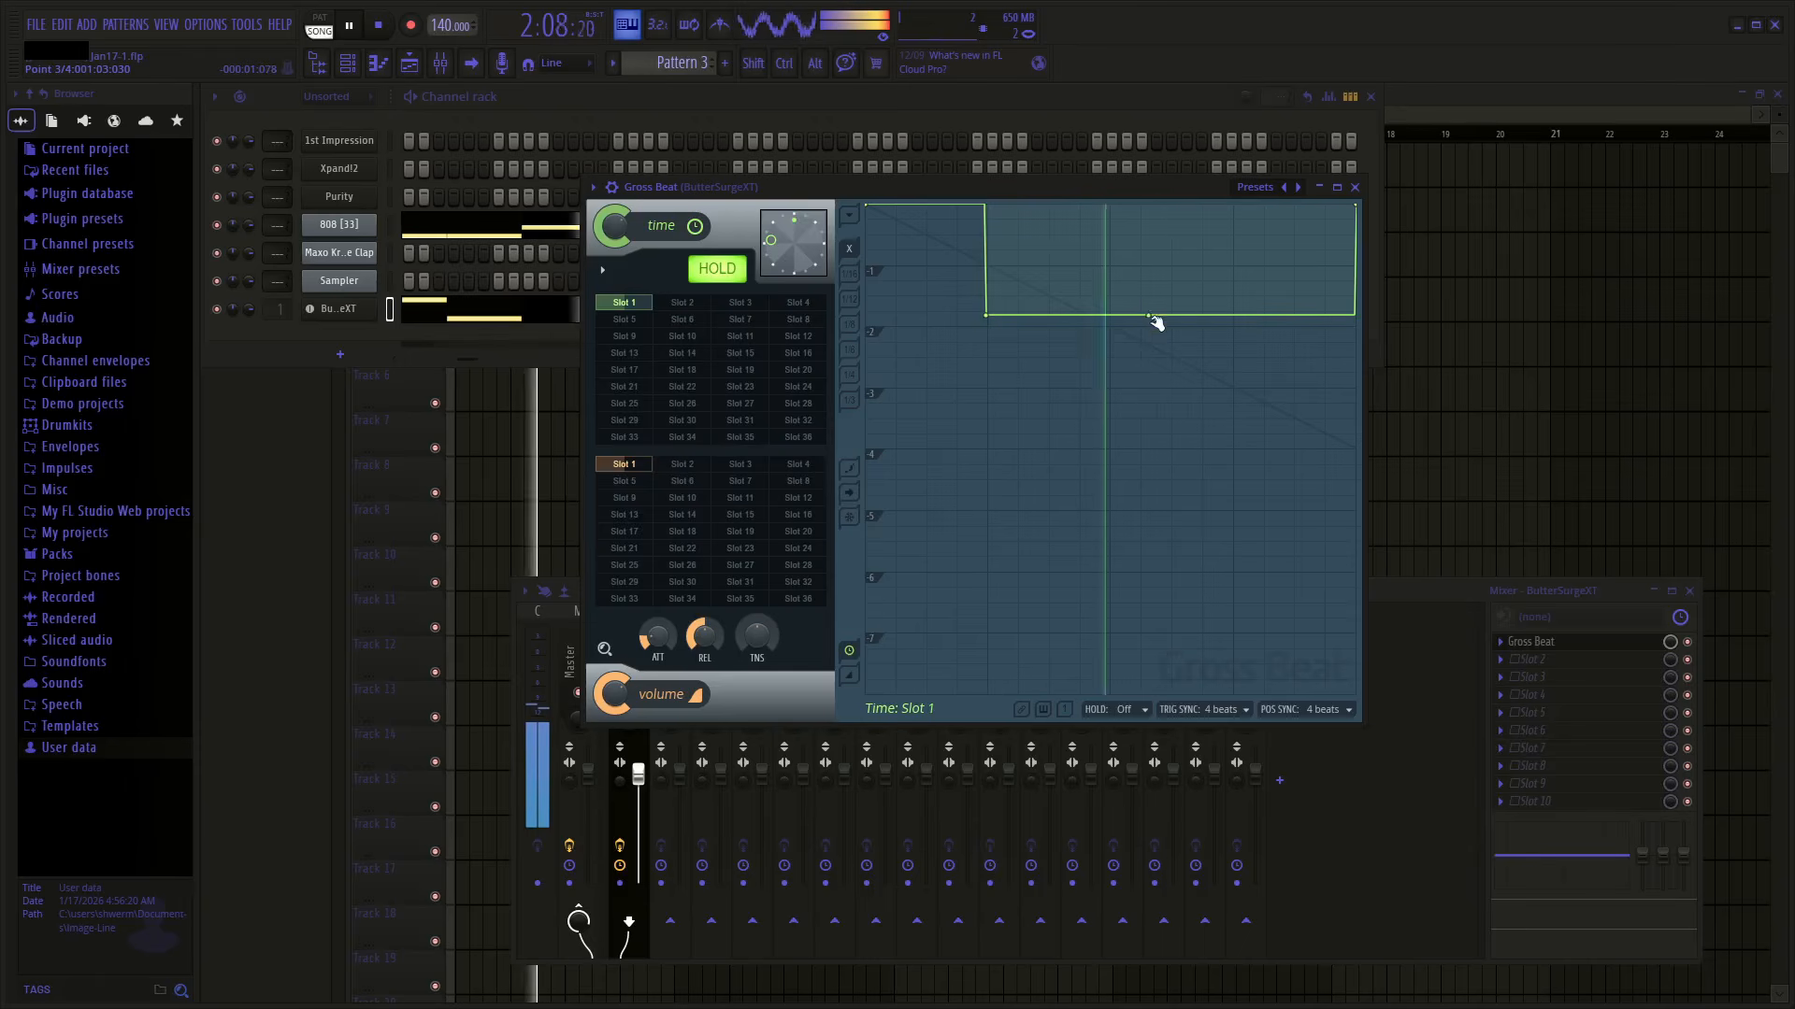
{"action": "left_click_drag", "start_coordinate": [1155, 317], "coordinate": [1129, 232]}
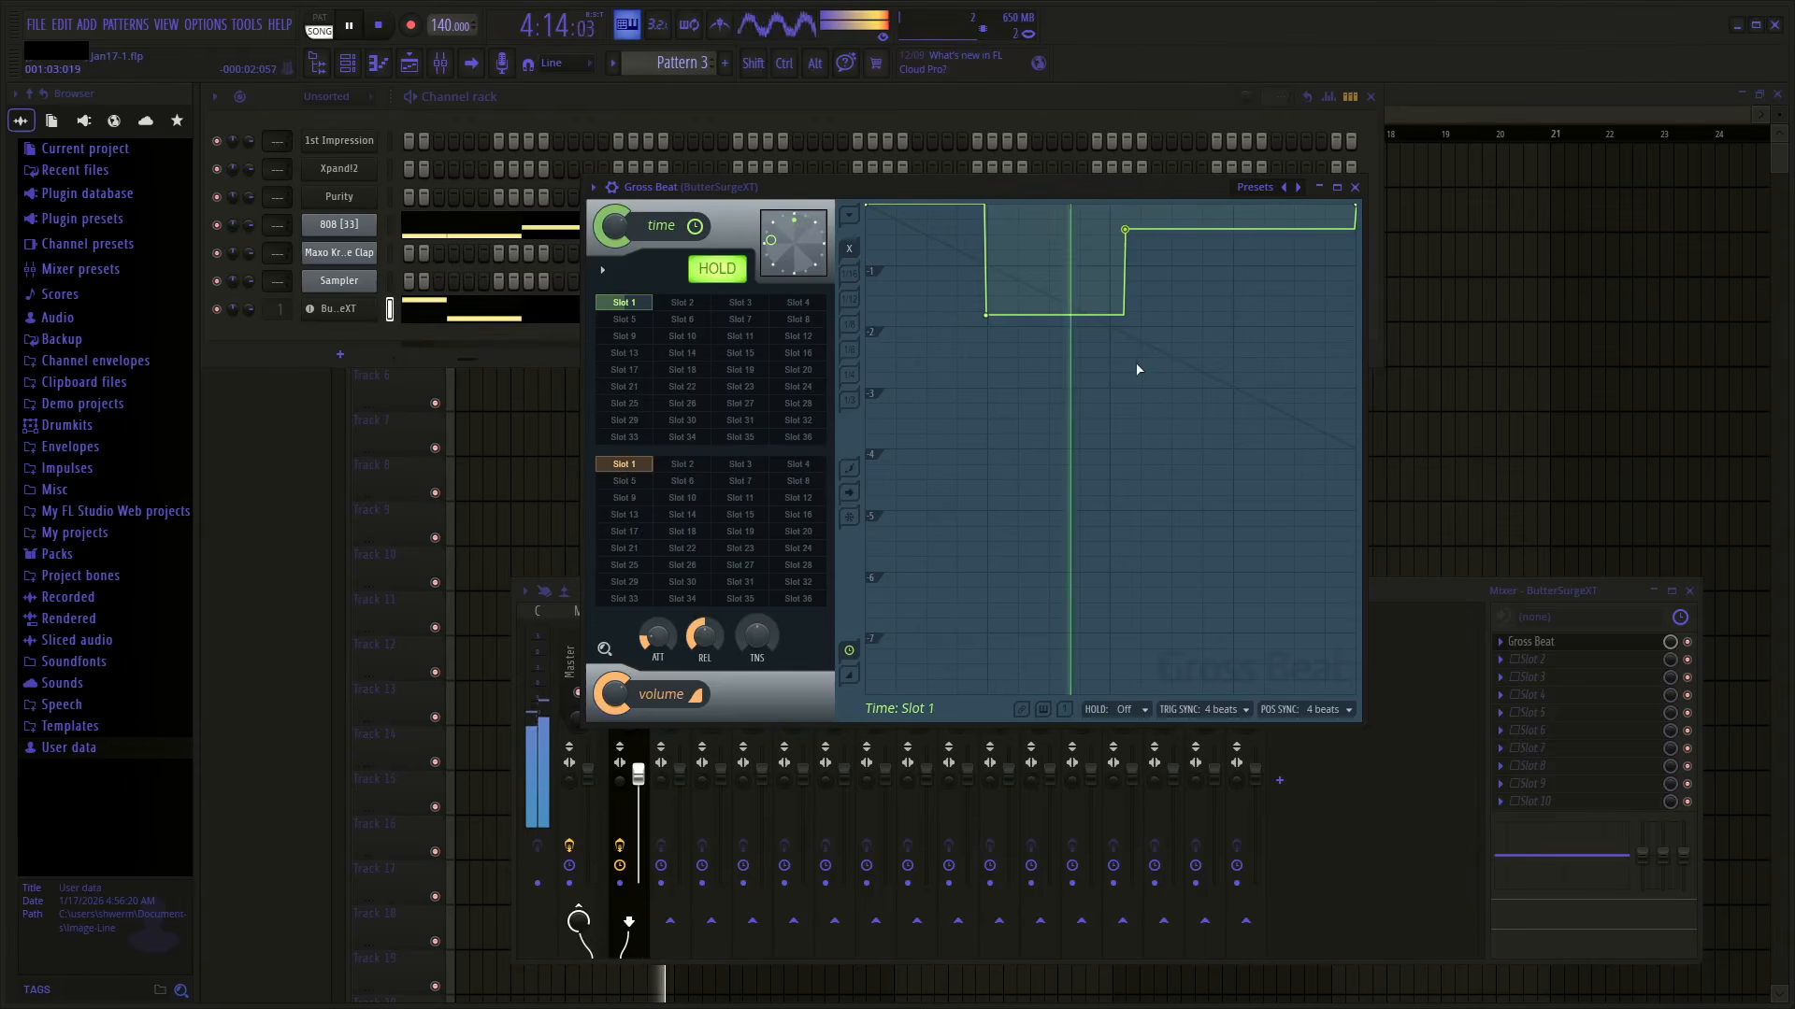
{"action": "right_click", "coordinate": [1228, 240]}
{"action": "left_click_drag", "start_coordinate": [1228, 240], "coordinate": [1283, 329]}
{"action": "left_click_drag", "start_coordinate": [1227, 241], "coordinate": [1222, 278]}
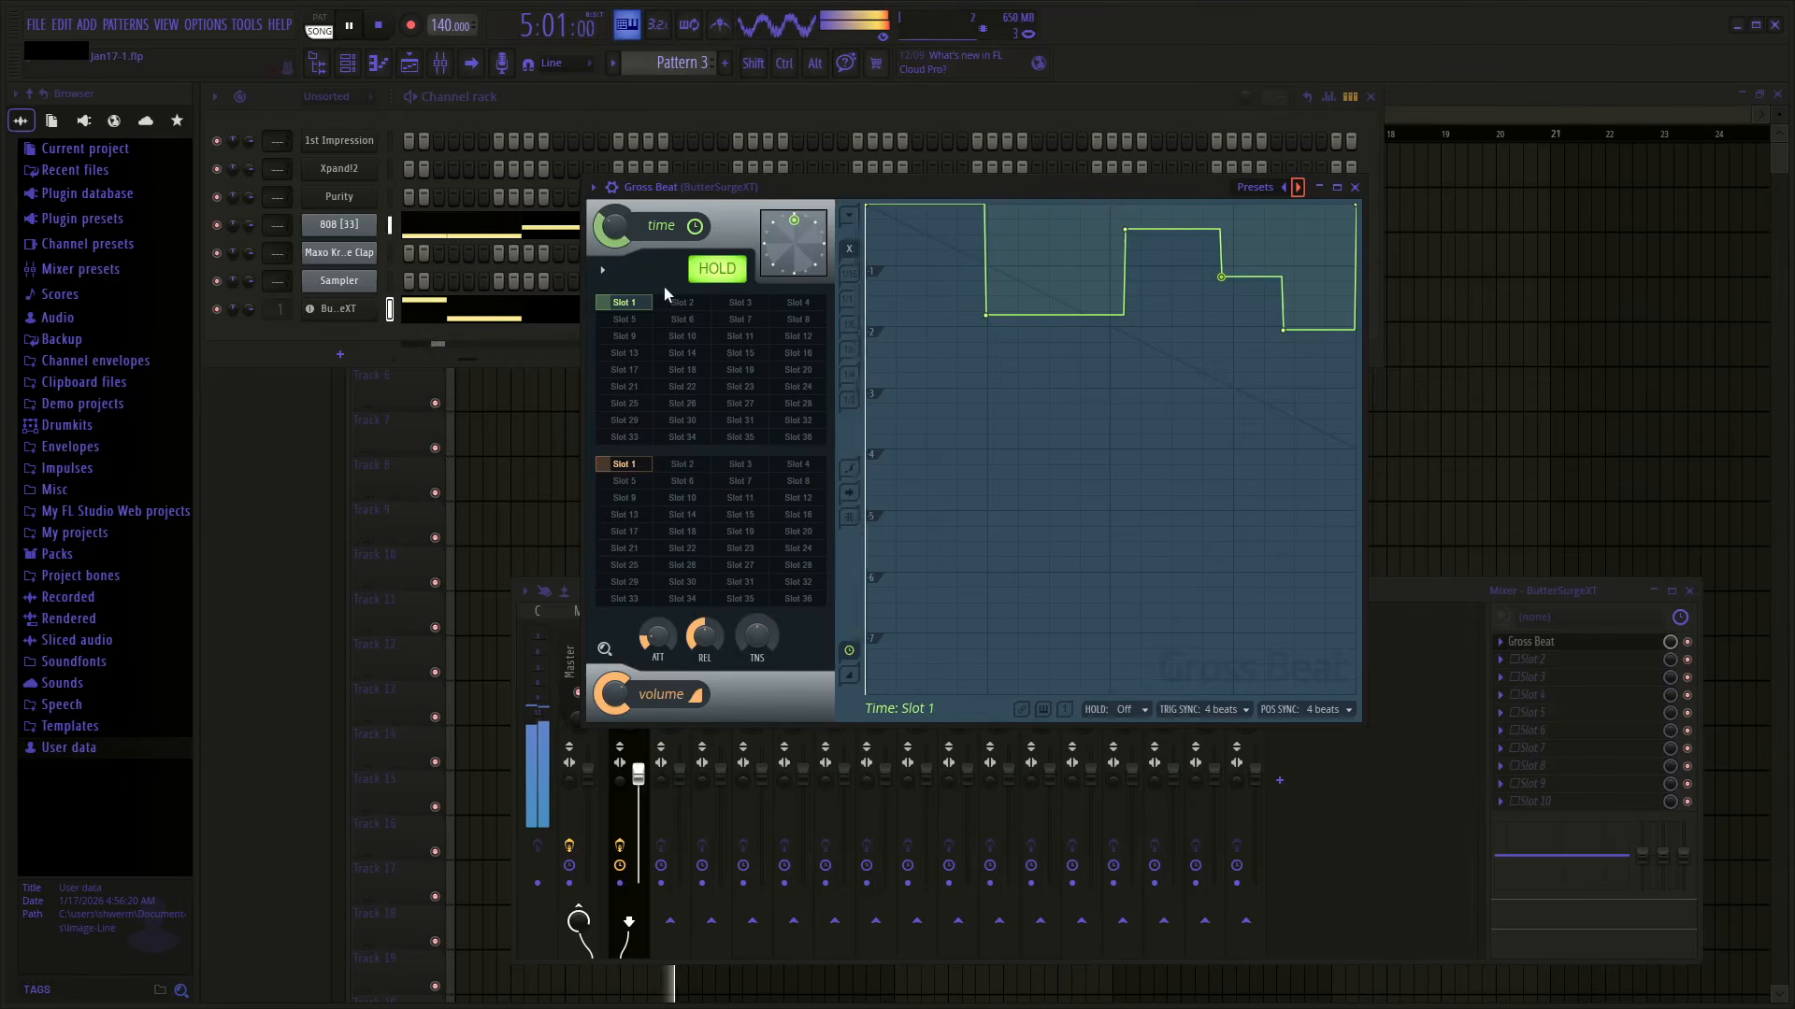
- Set Gross Beat's time mix to 80% and close the plugin window
{"action": "left_click_drag", "start_coordinate": [615, 227], "coordinate": [615, 206]}
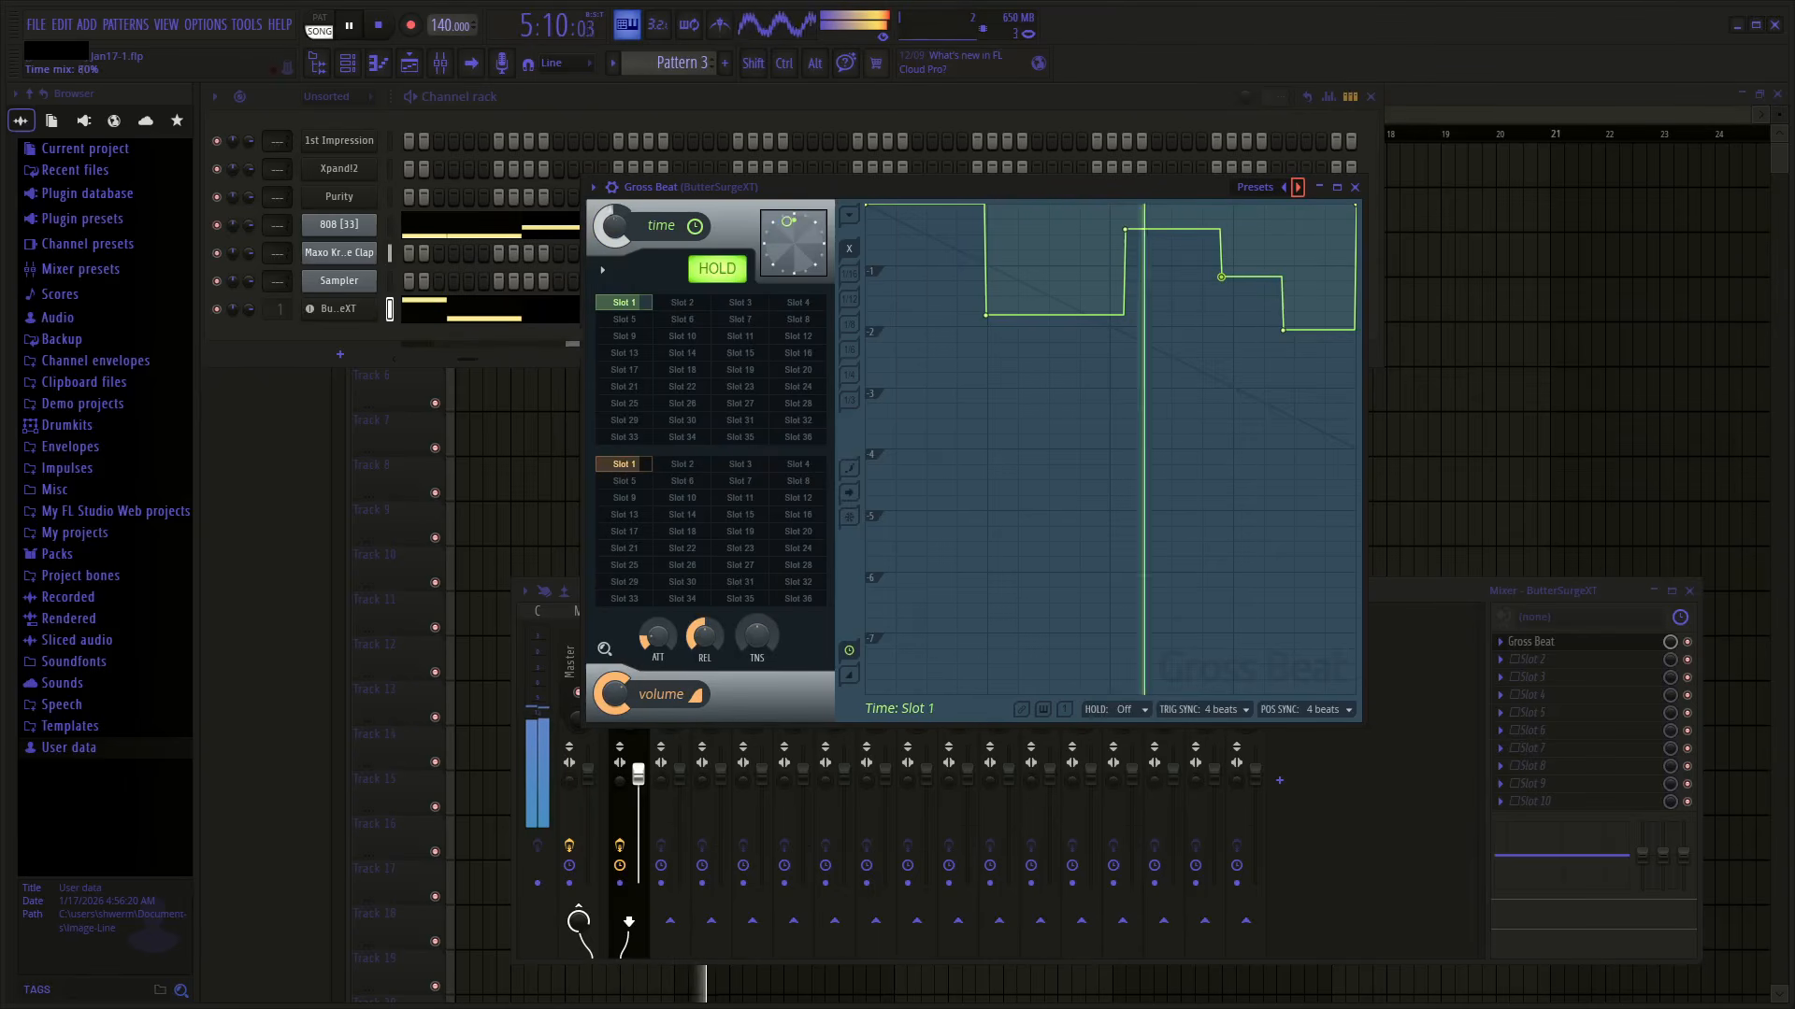
{"action": "left_click", "coordinate": [1355, 187]}
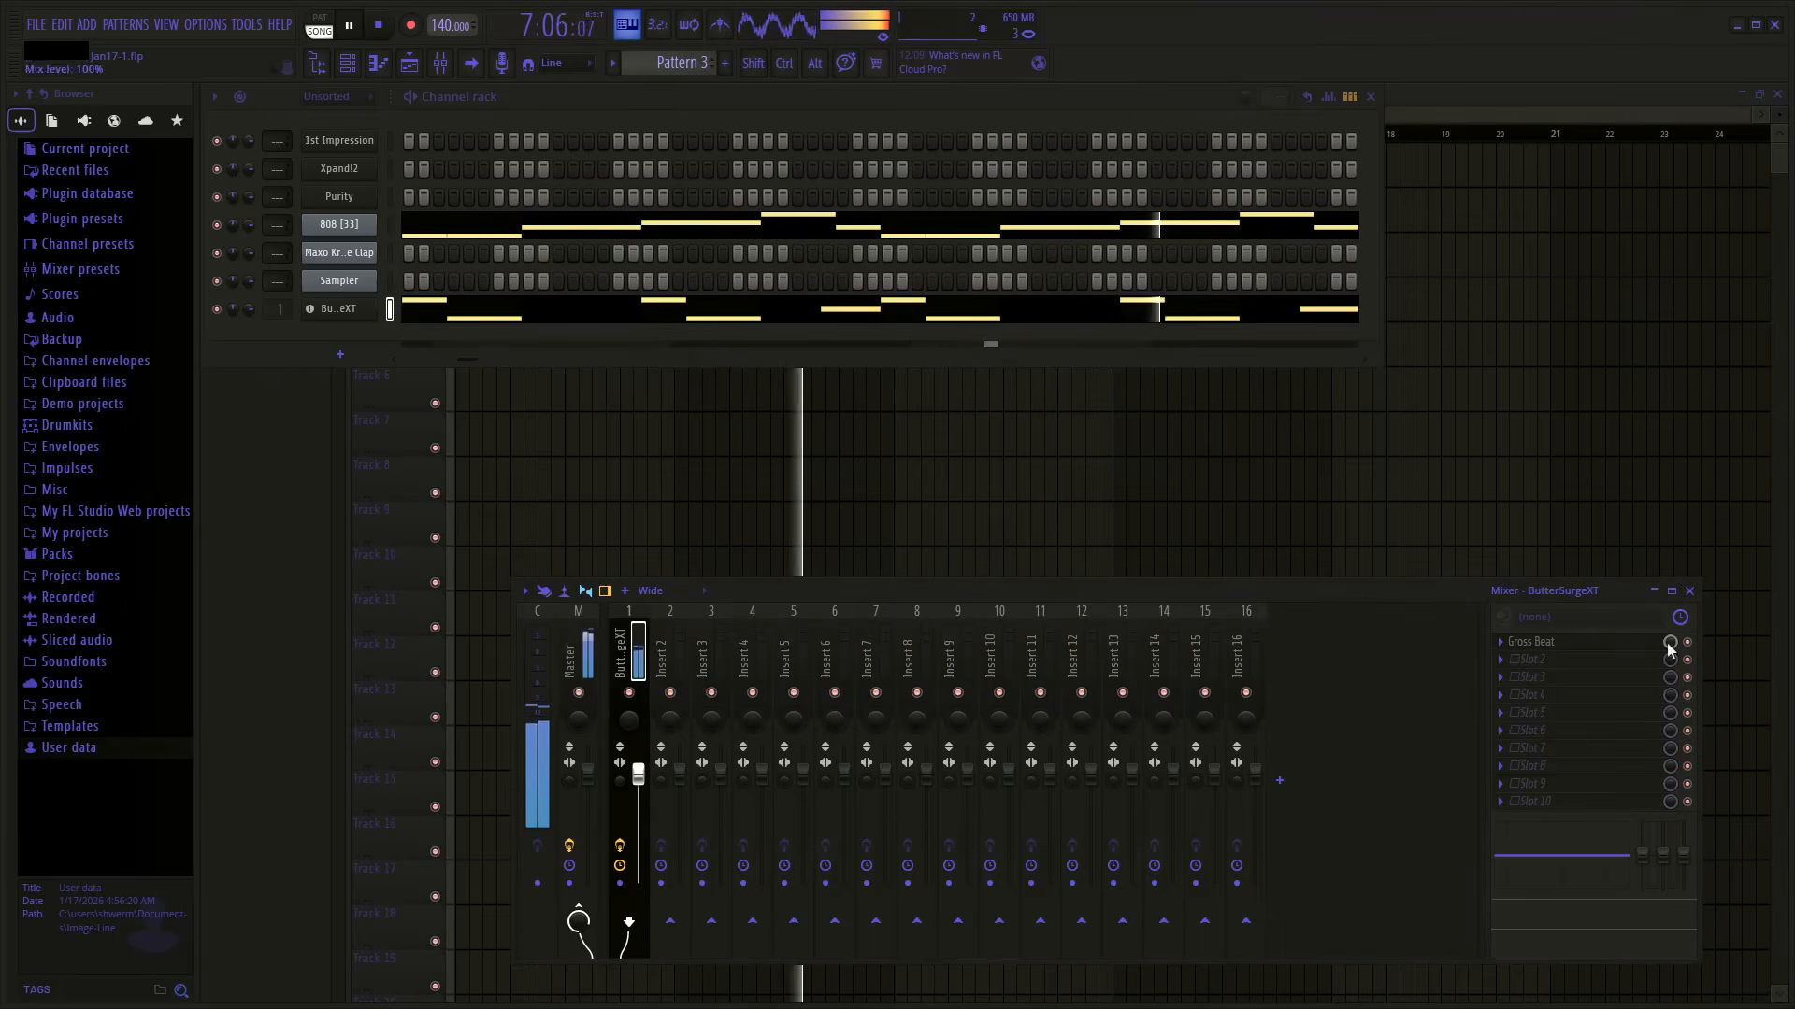
- Dismiss the Gross Beat slot's options and lower the ButterSurgeXT mixer track's volume to about 44%
{"action": "left_click", "coordinate": [1501, 642]}
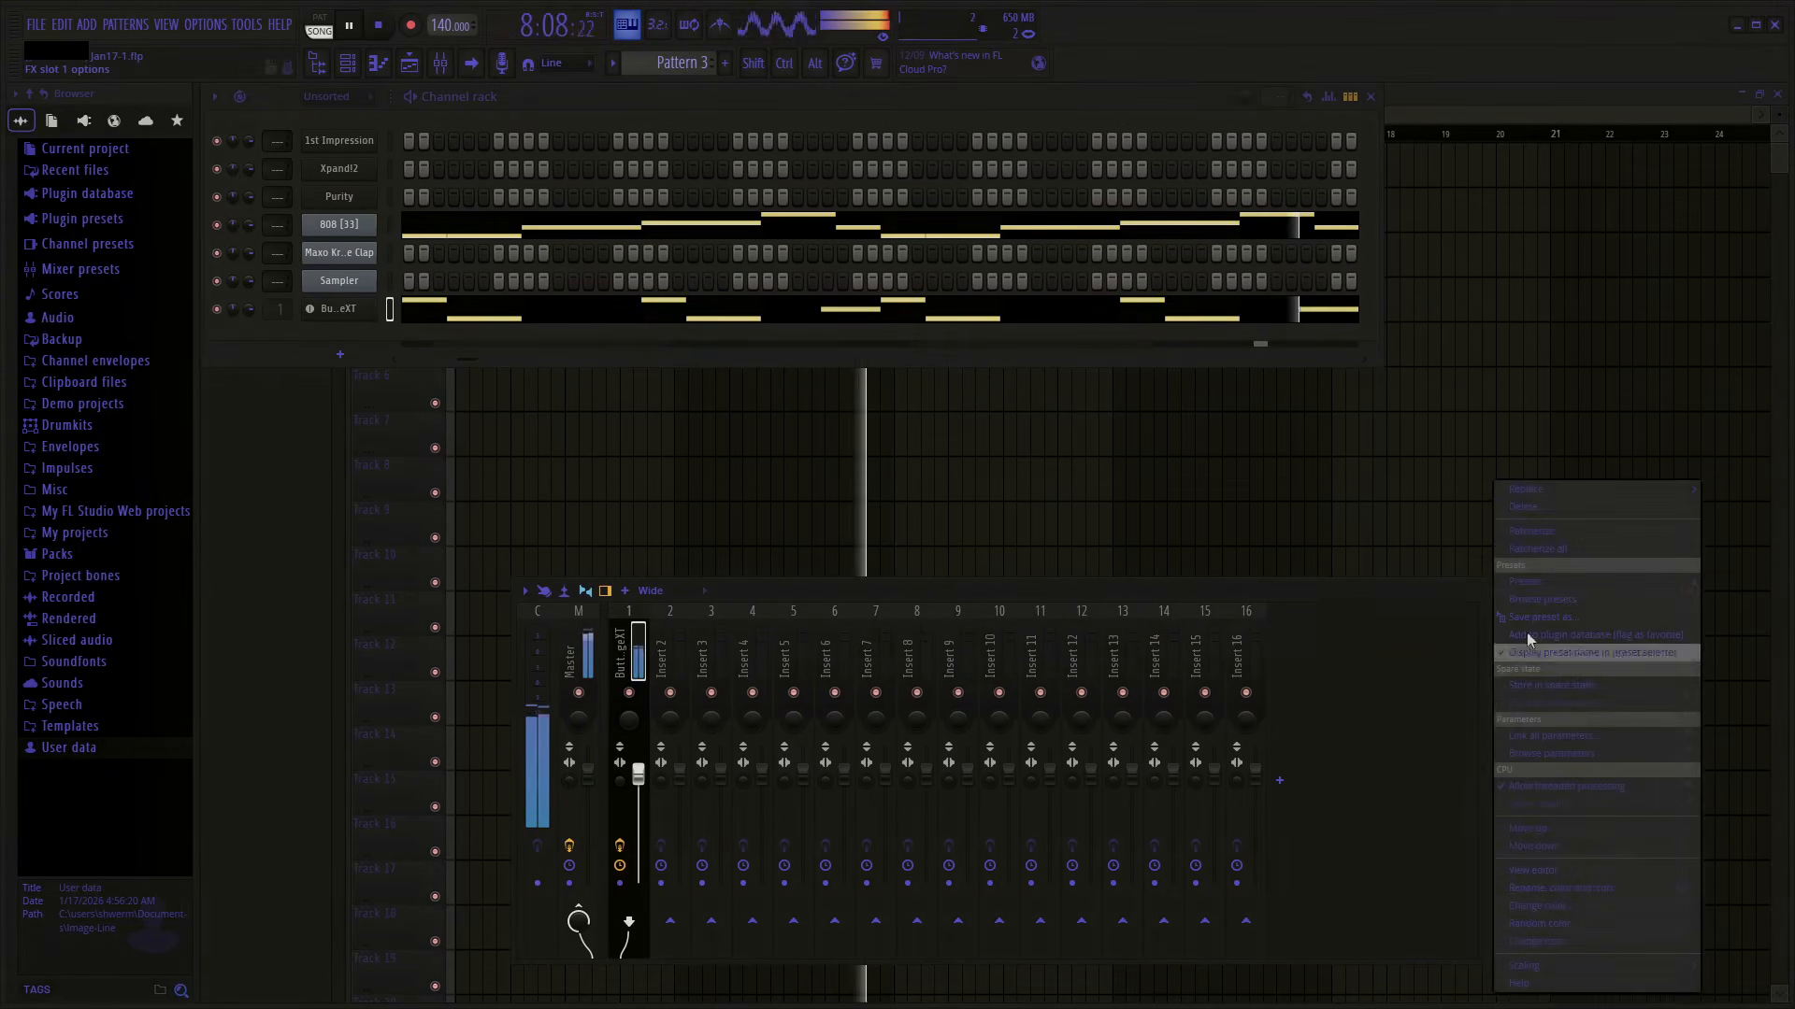
{"action": "left_click", "coordinate": [653, 713]}
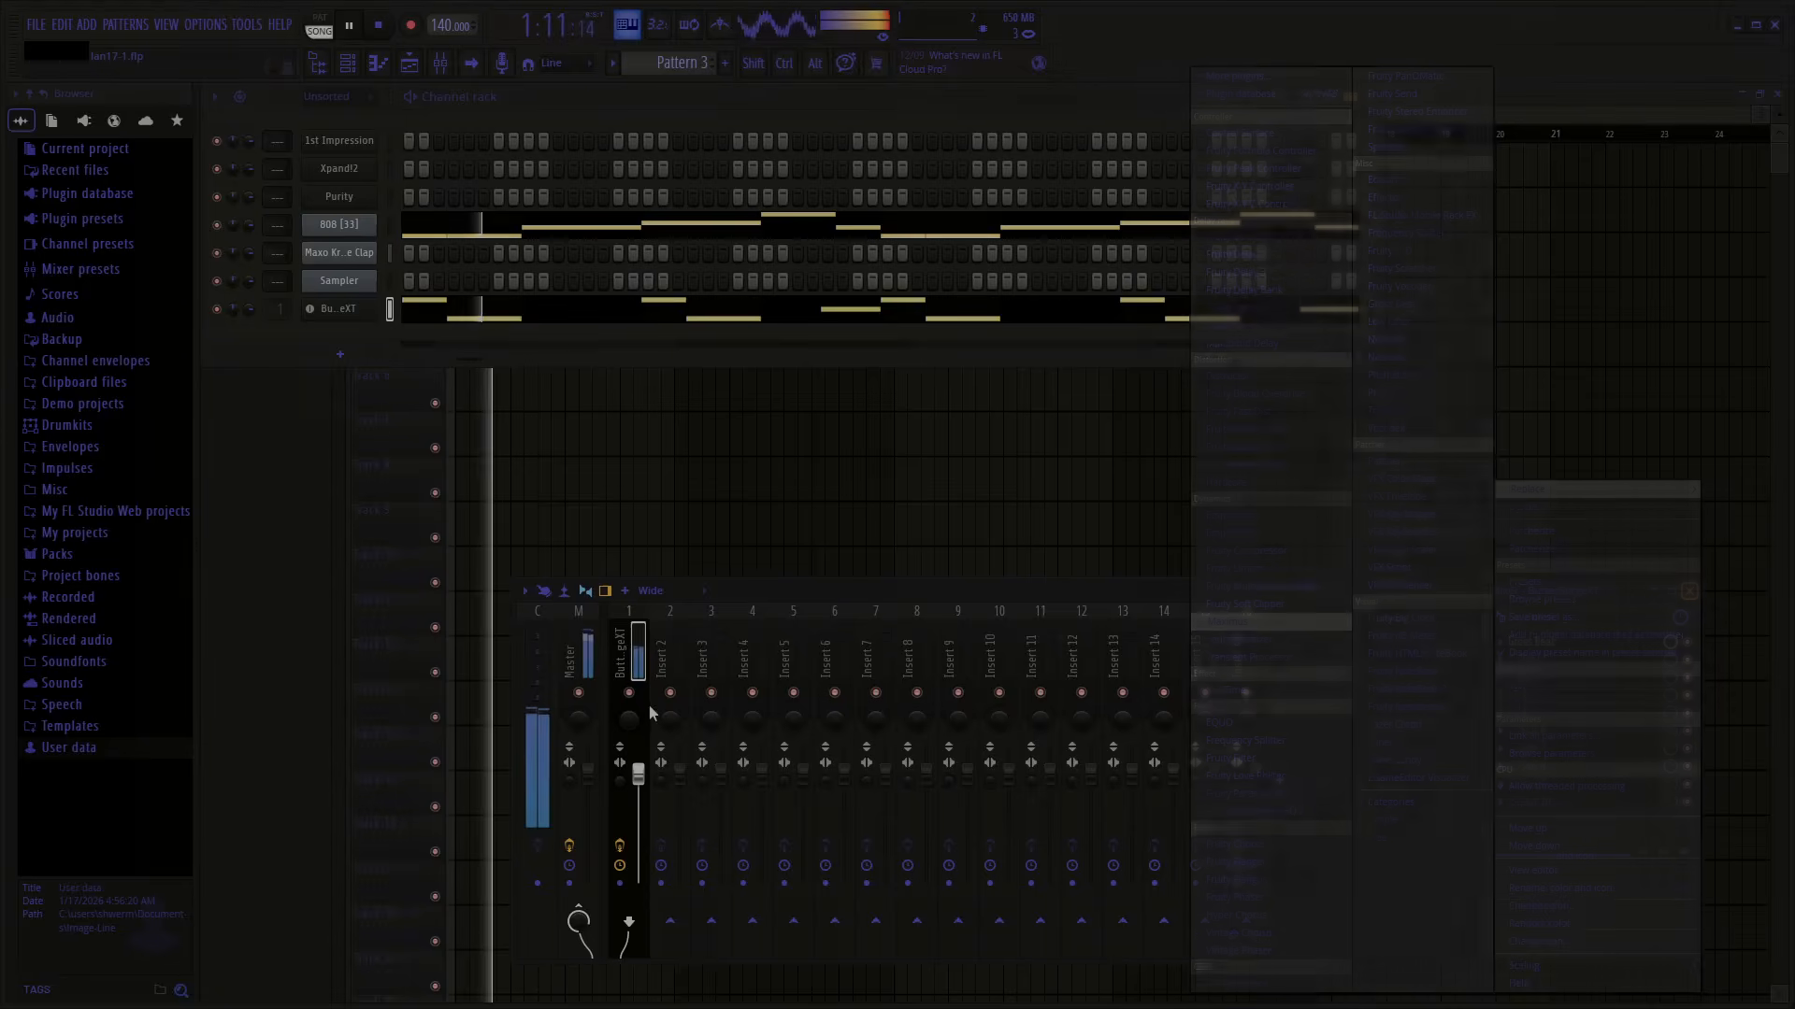
{"action": "left_click_drag", "start_coordinate": [654, 786], "coordinate": [654, 792]}
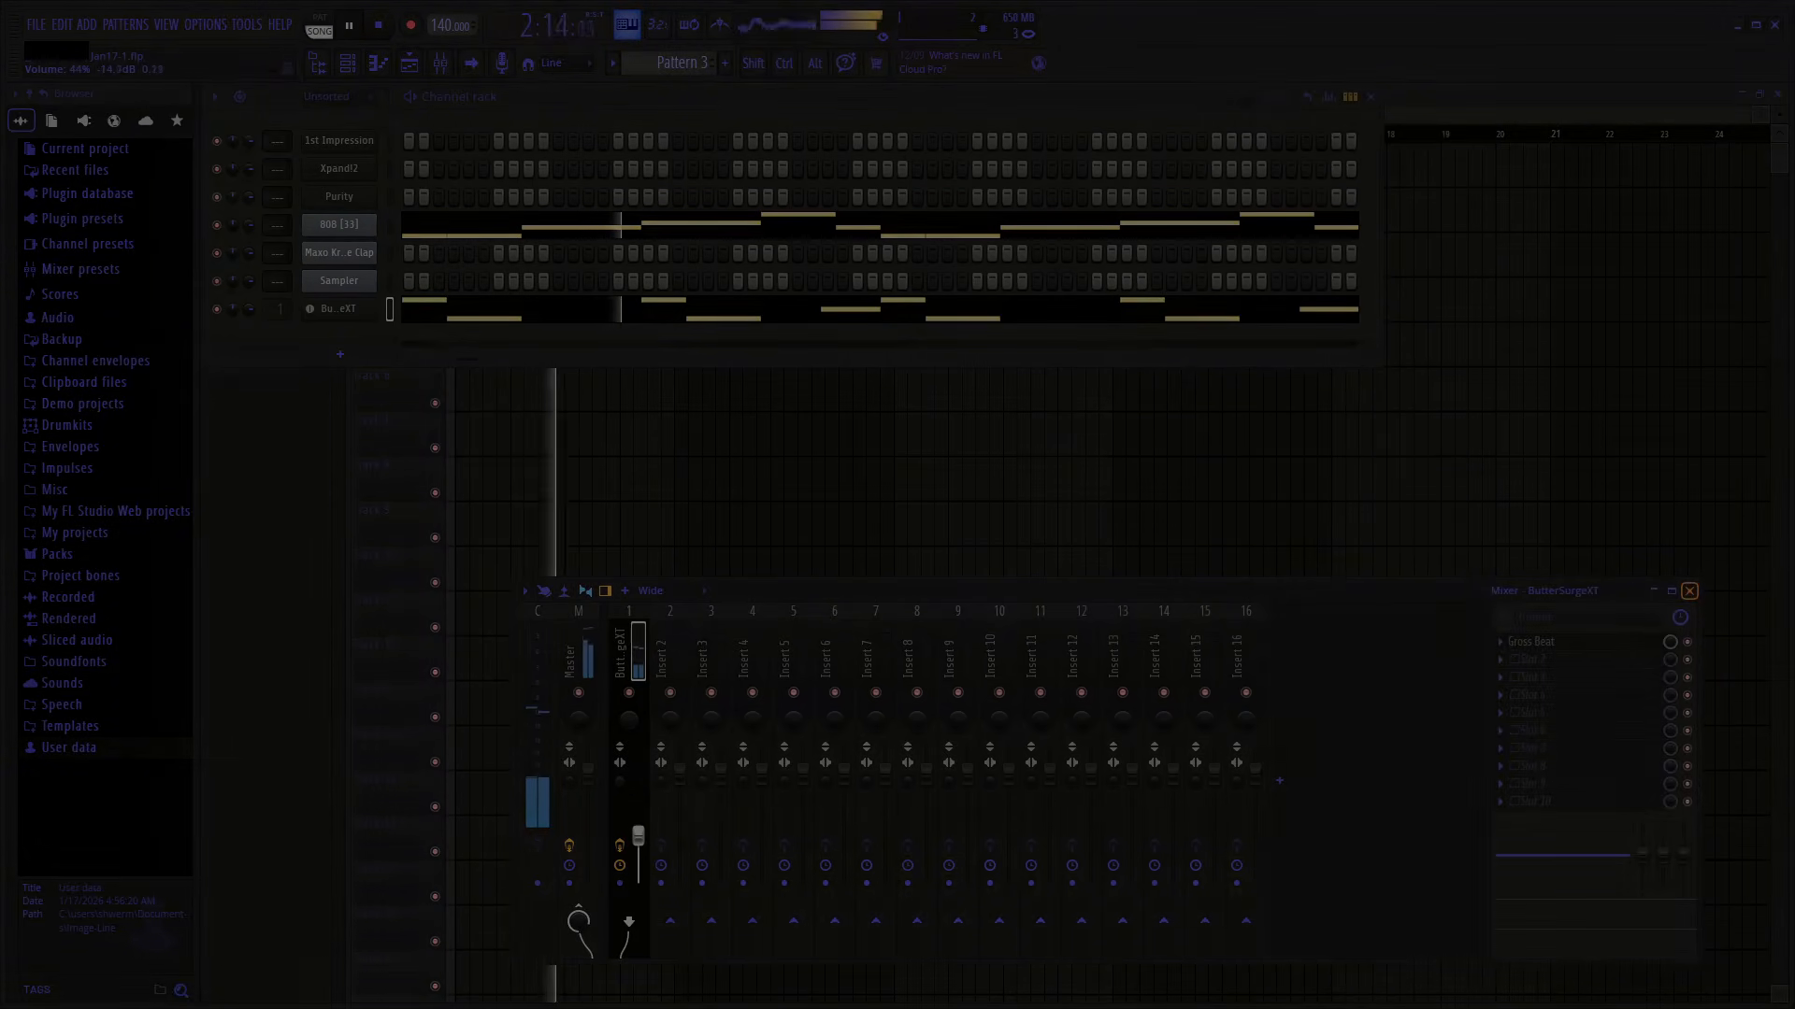